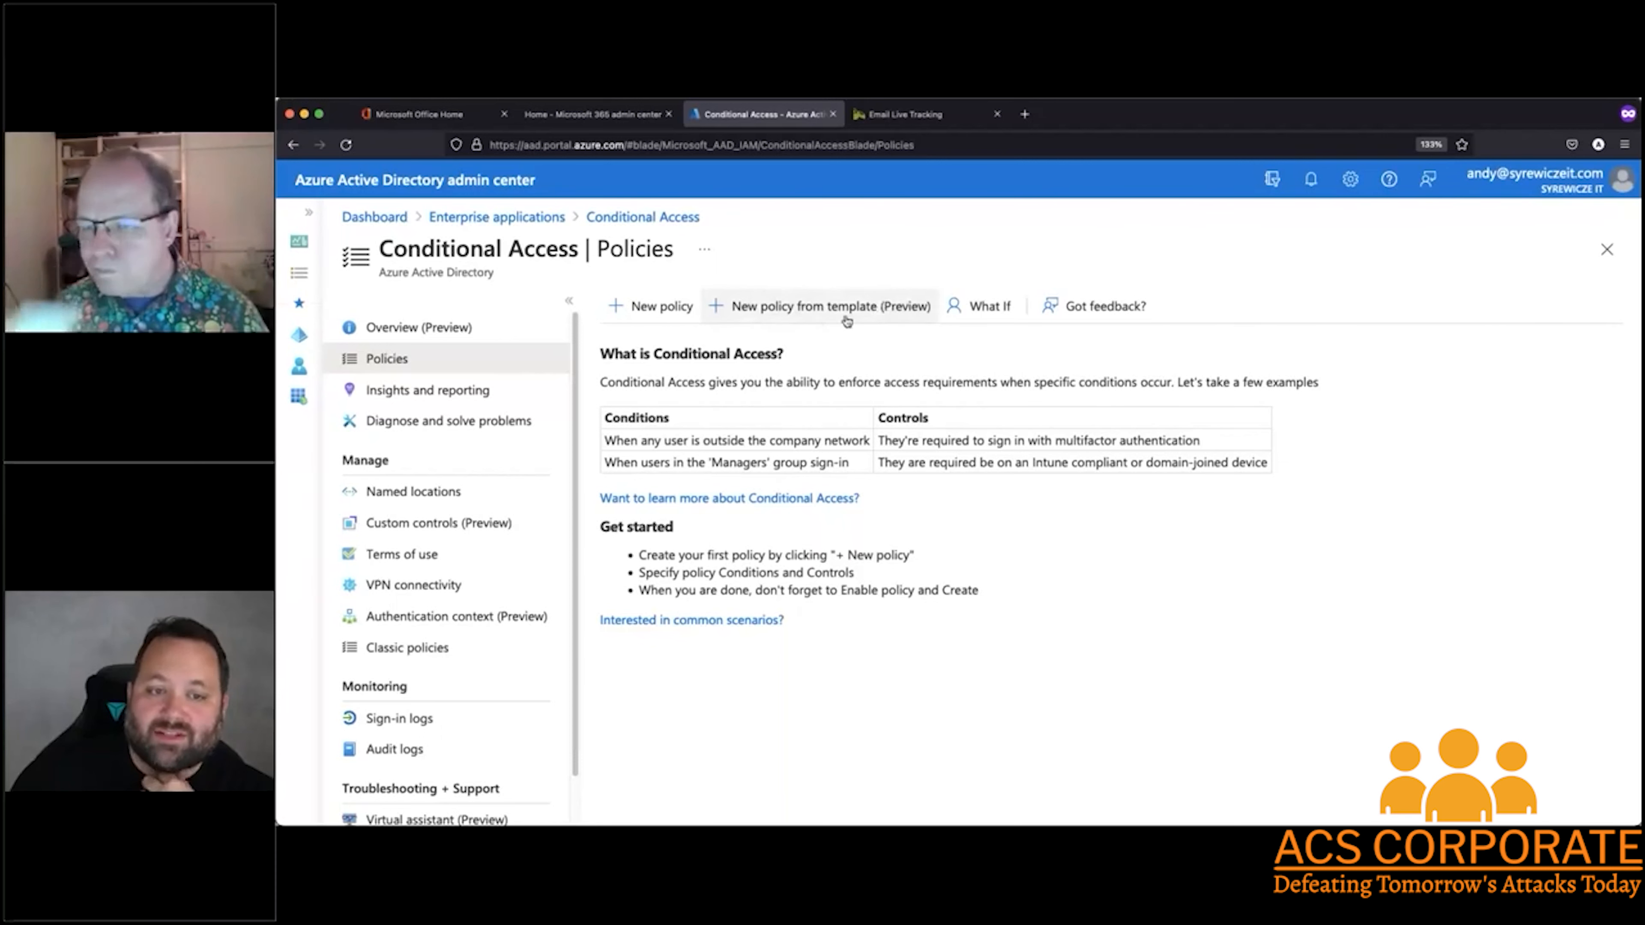
Start a policy from a template in the Devices category, choosing Block access for unknown or unsupported device platform
left_click(812, 309)
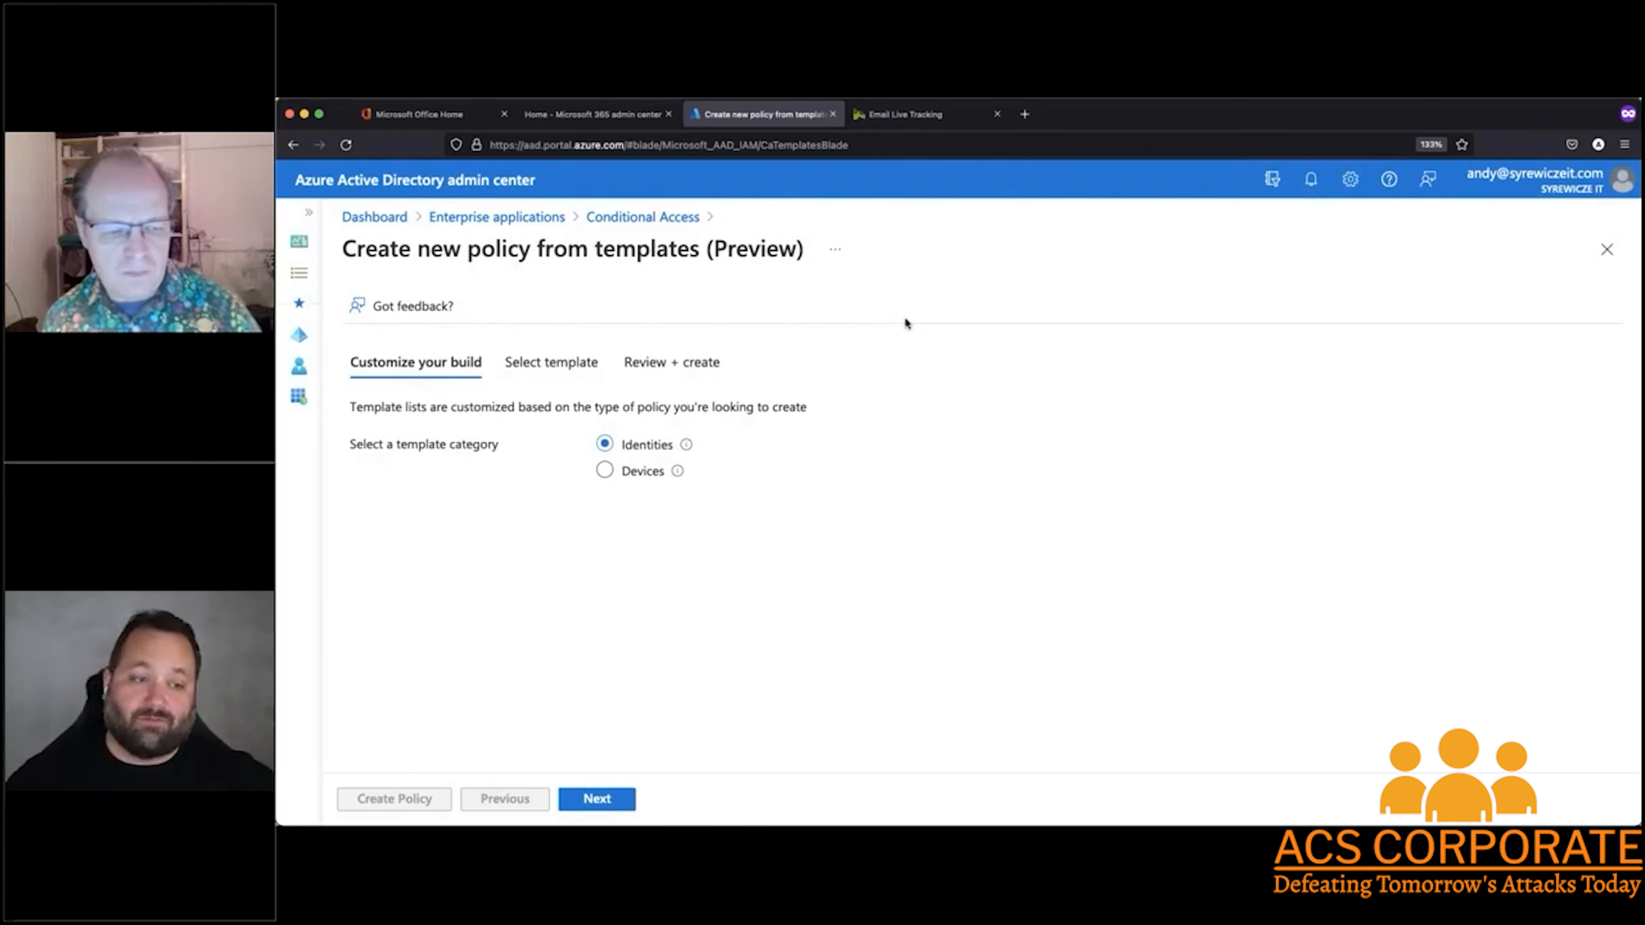
left_click(604, 471)
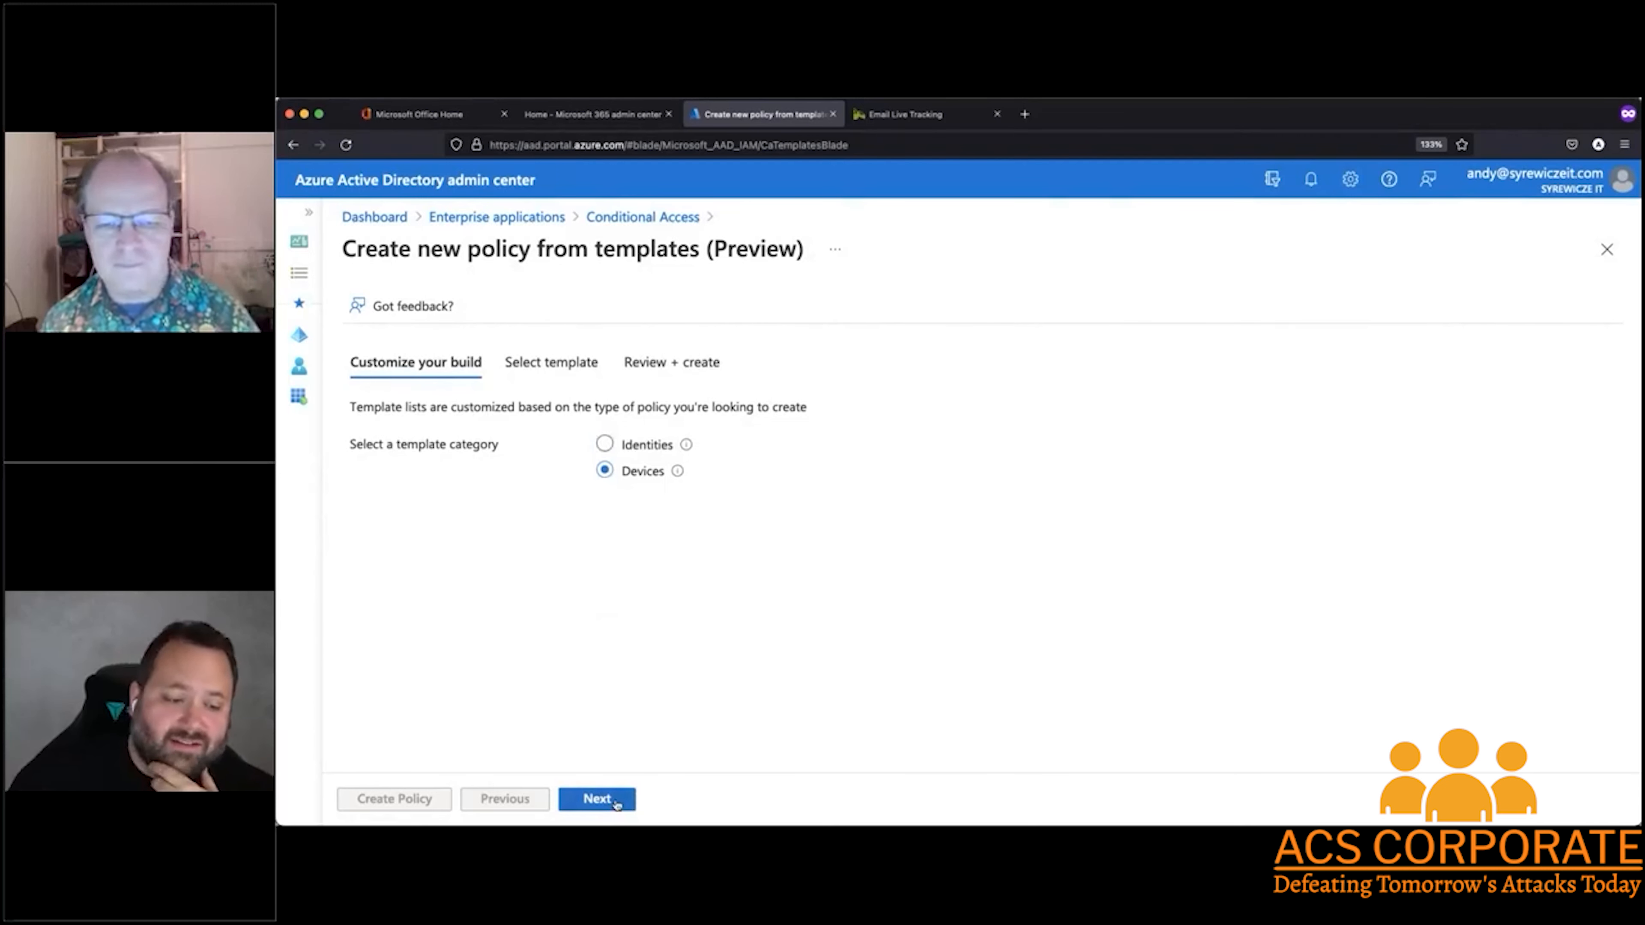
left_click(596, 799)
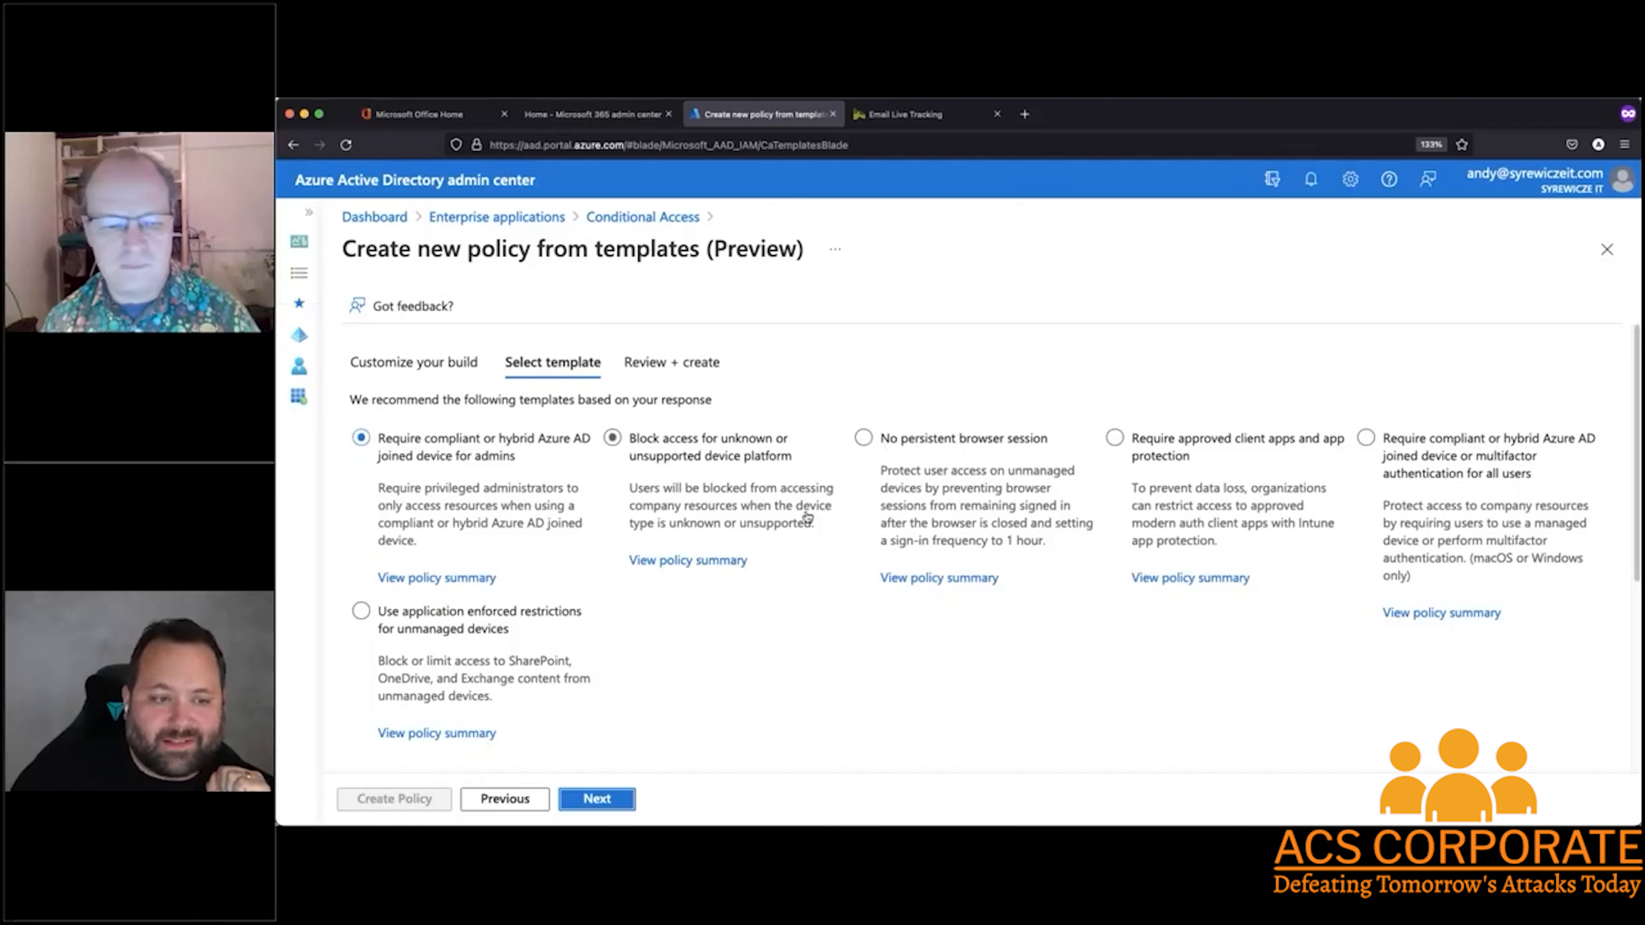
left_click(613, 449)
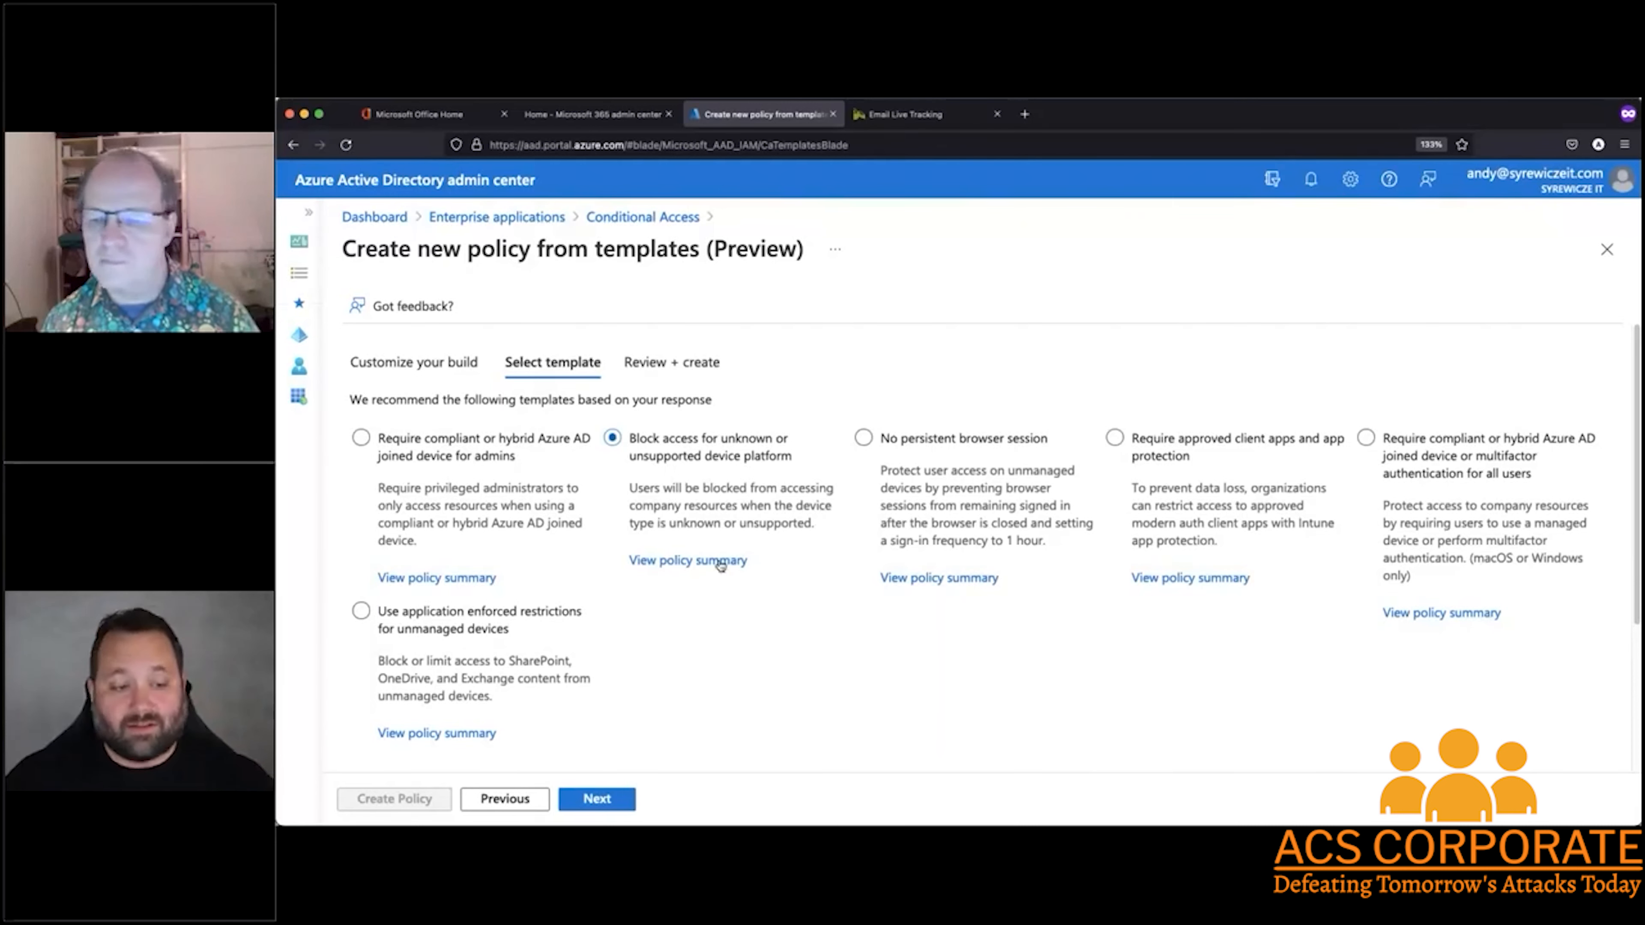
Review the policy summary of the chosen template, then discard the template-based policy and return to Conditional Access
left_click(703, 562)
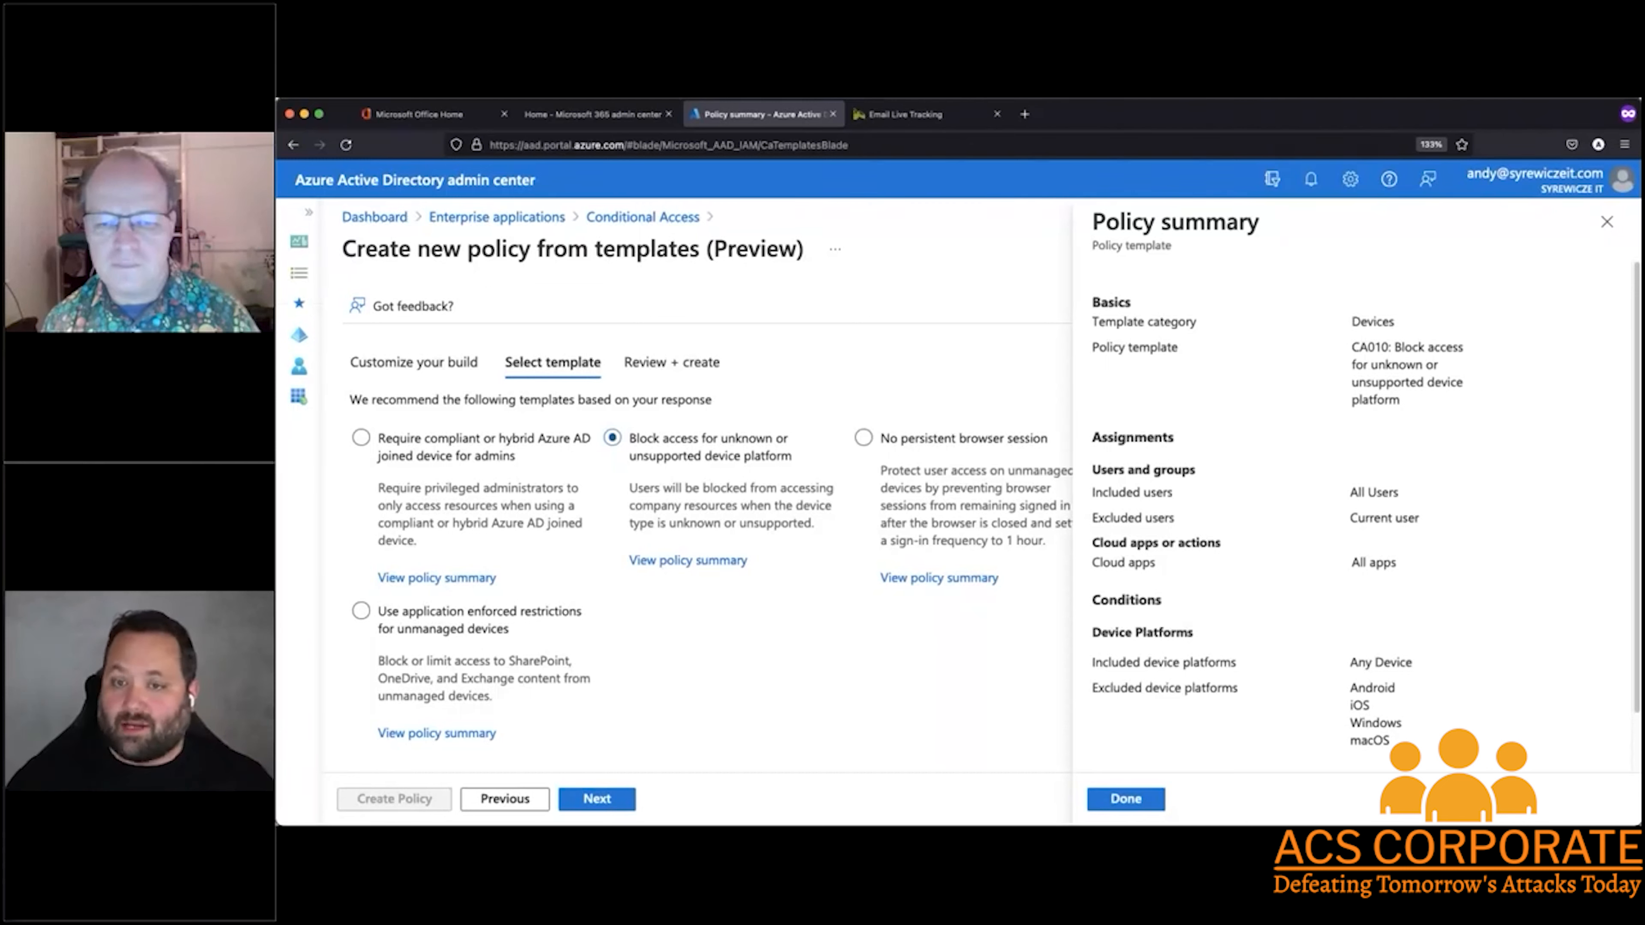
scroll(1402, 453, "down", 3)
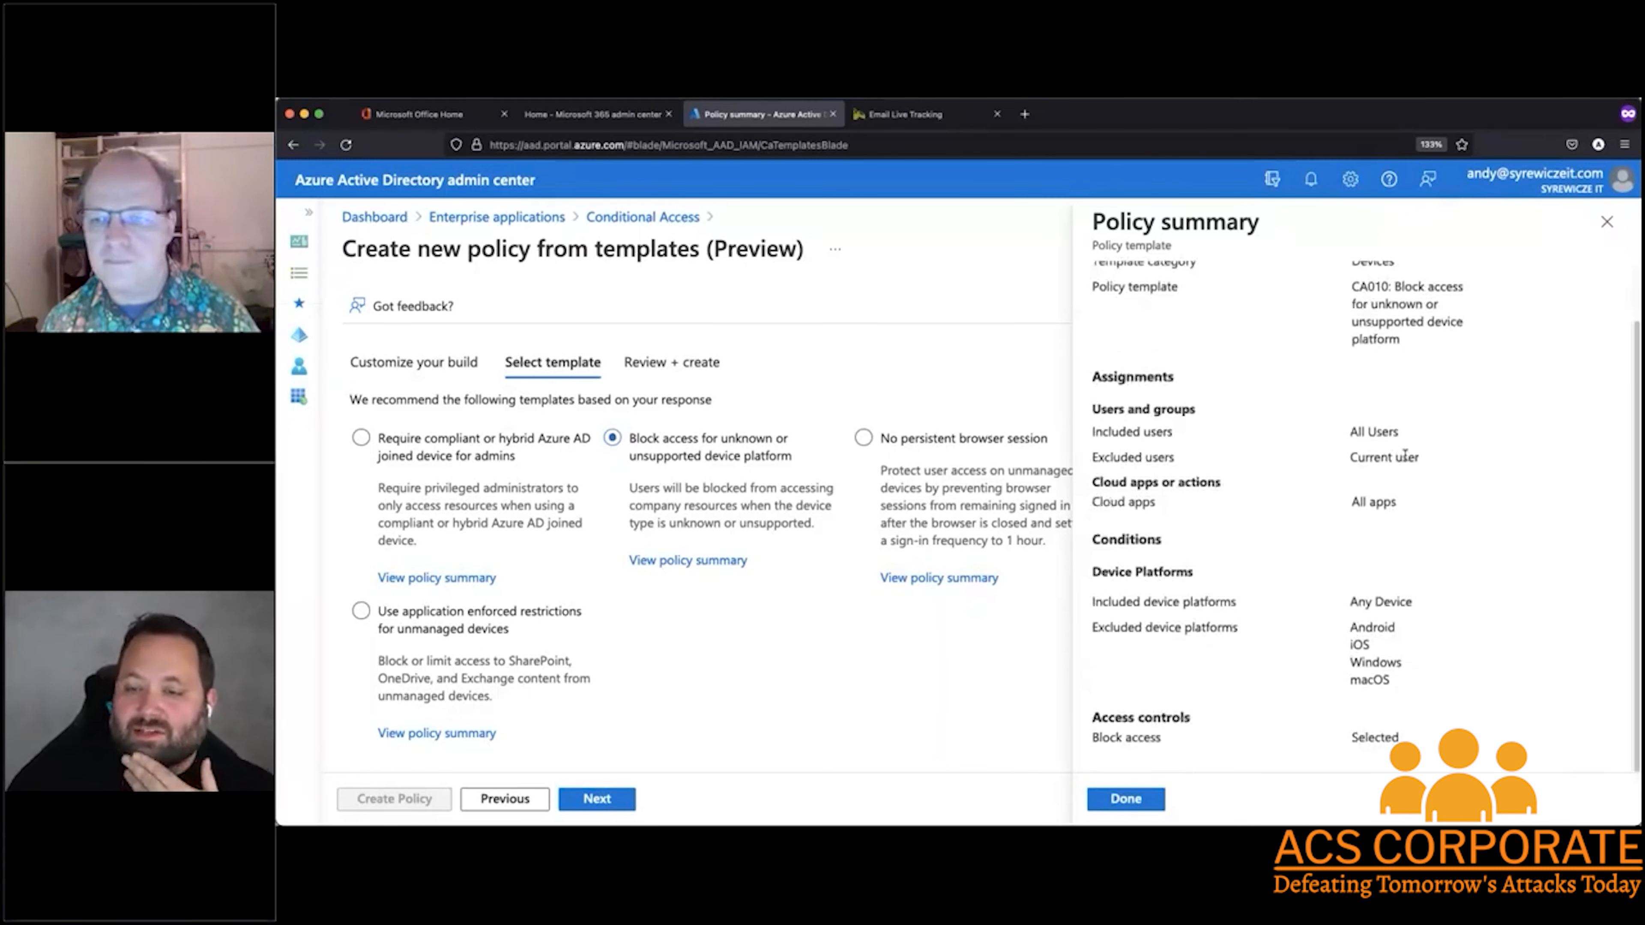
scroll(1405, 457, "up", 2)
scroll(1404, 460, "down", 1)
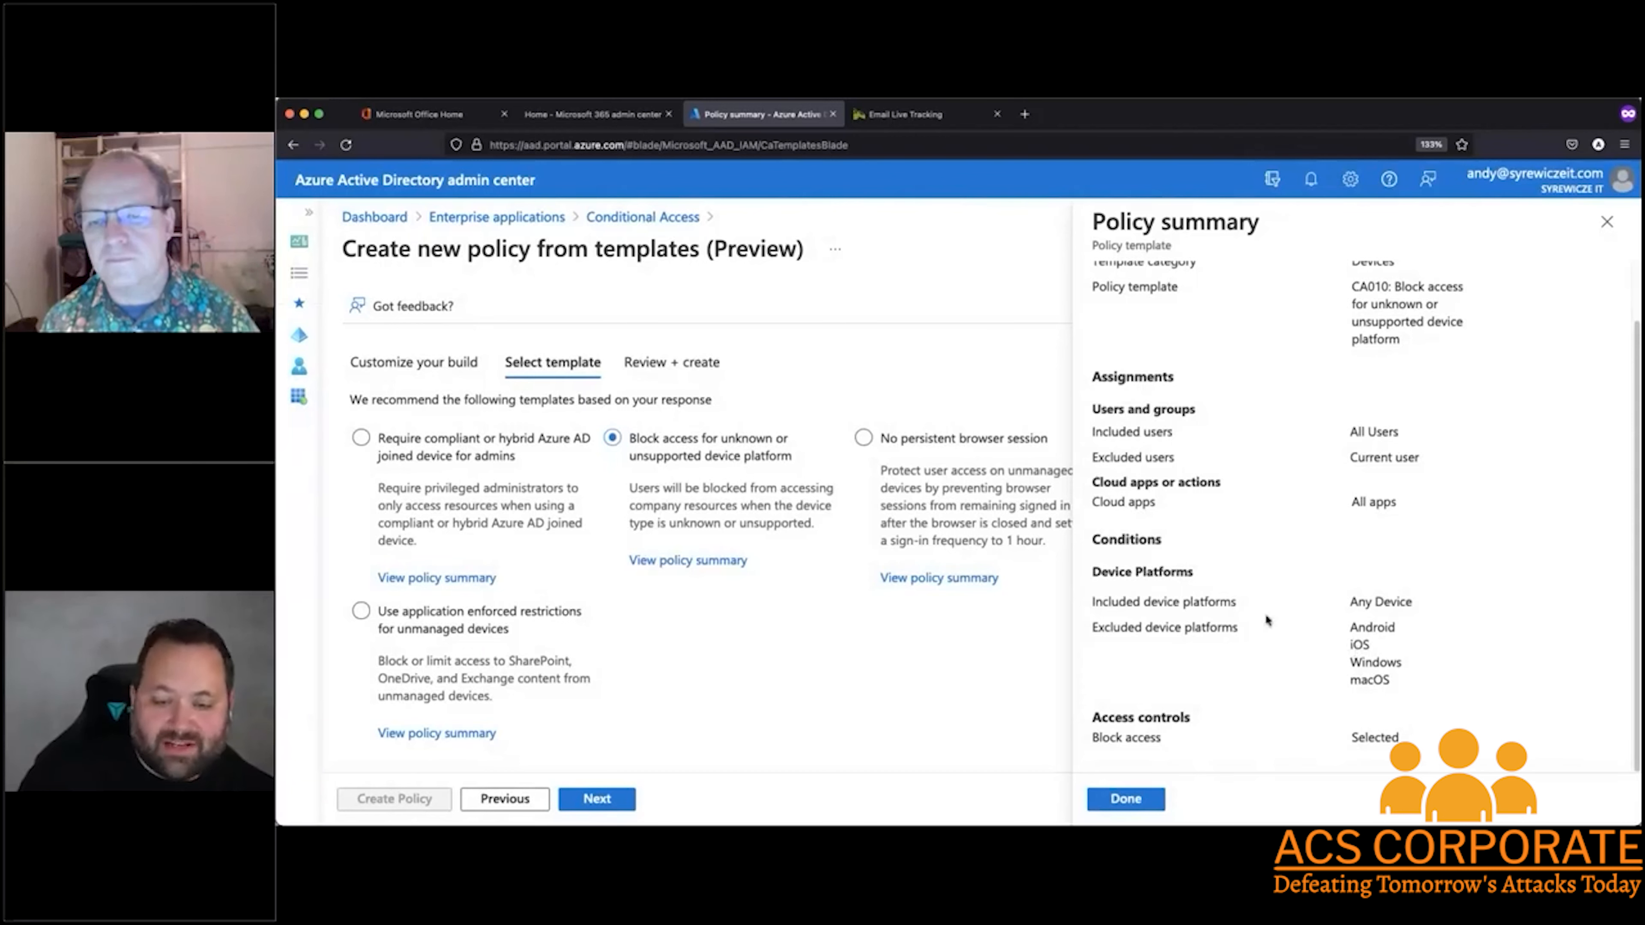
left_click(1607, 222)
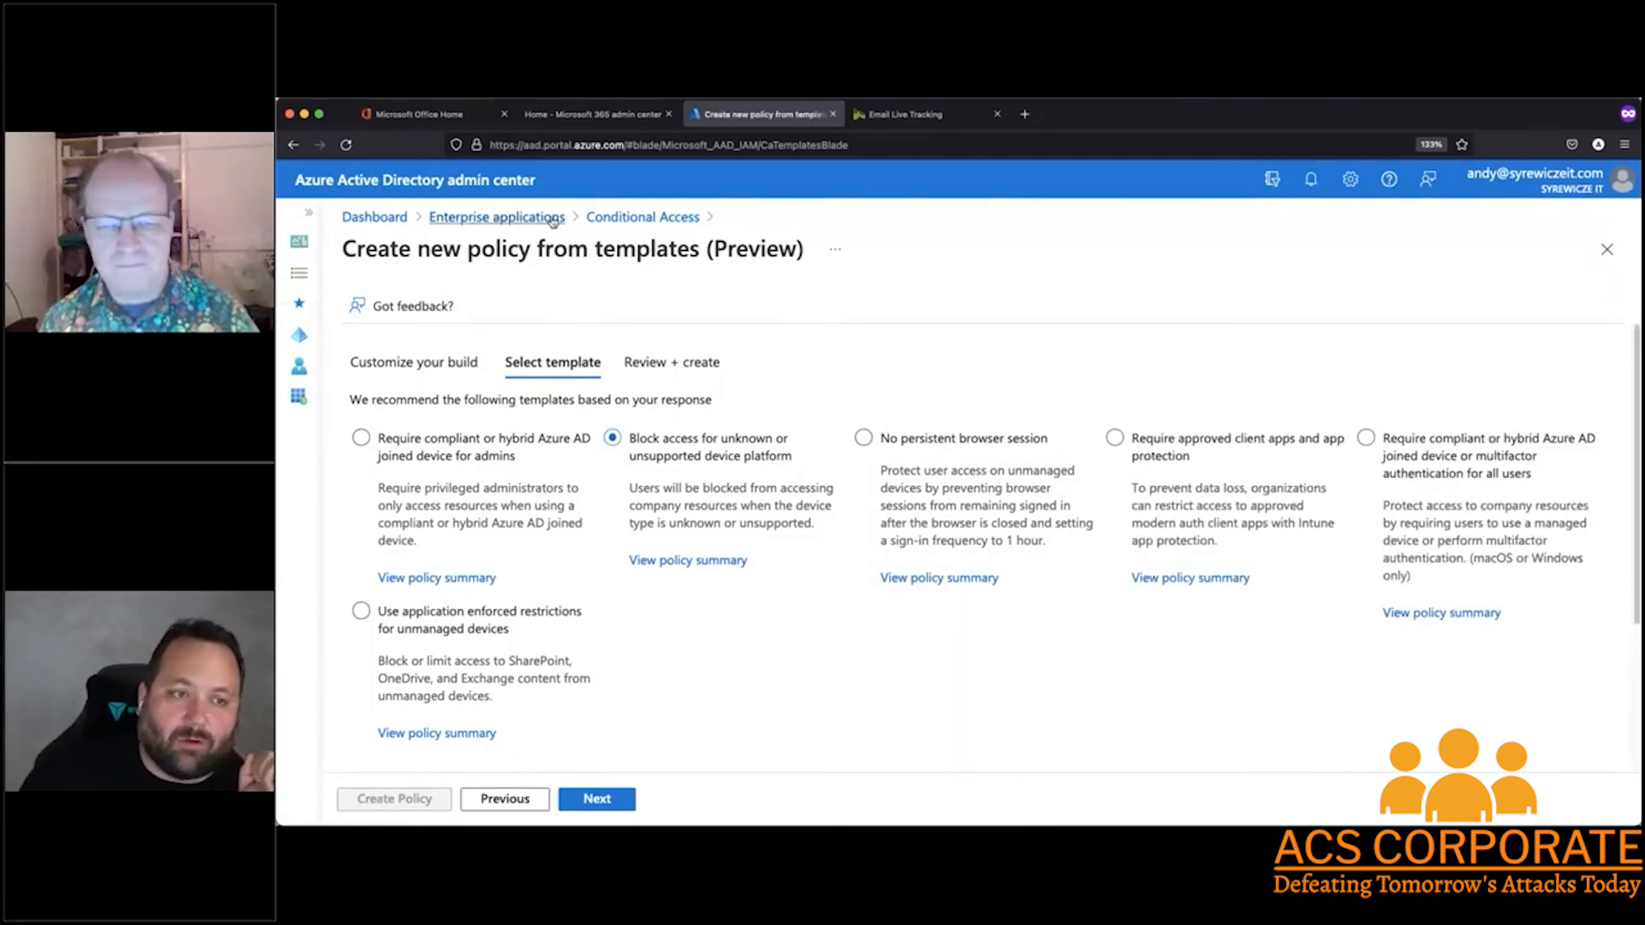
left_click(643, 218)
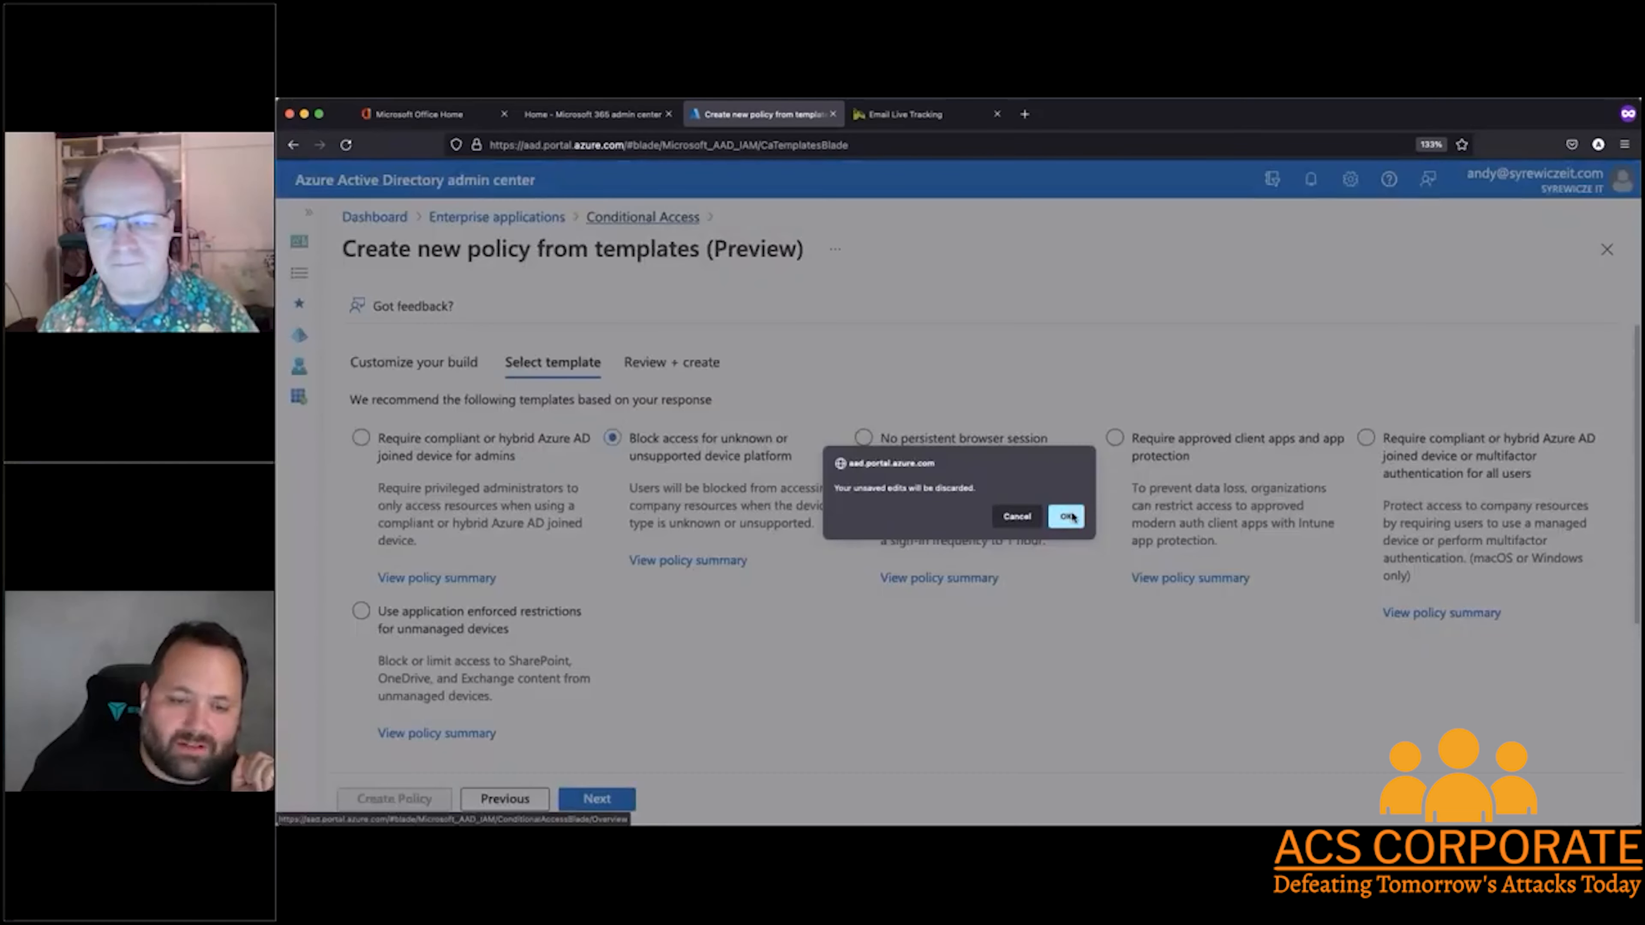
left_click(1067, 517)
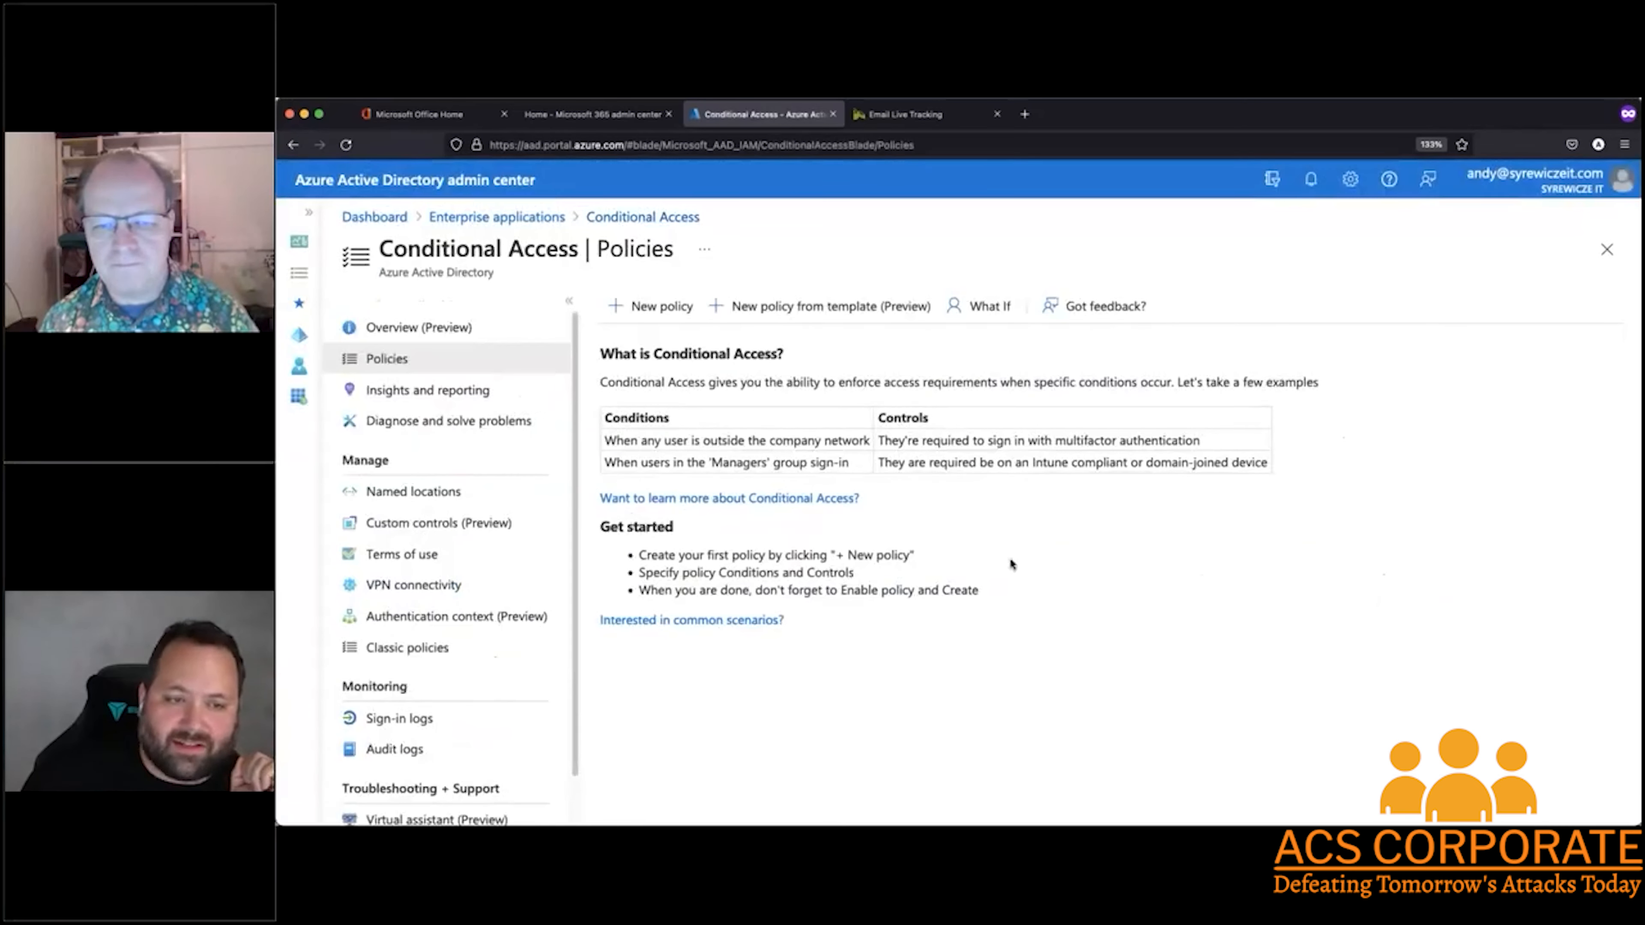
Start a new blank Conditional Access policy and name it Mobile Device Restriction
left_click(648, 308)
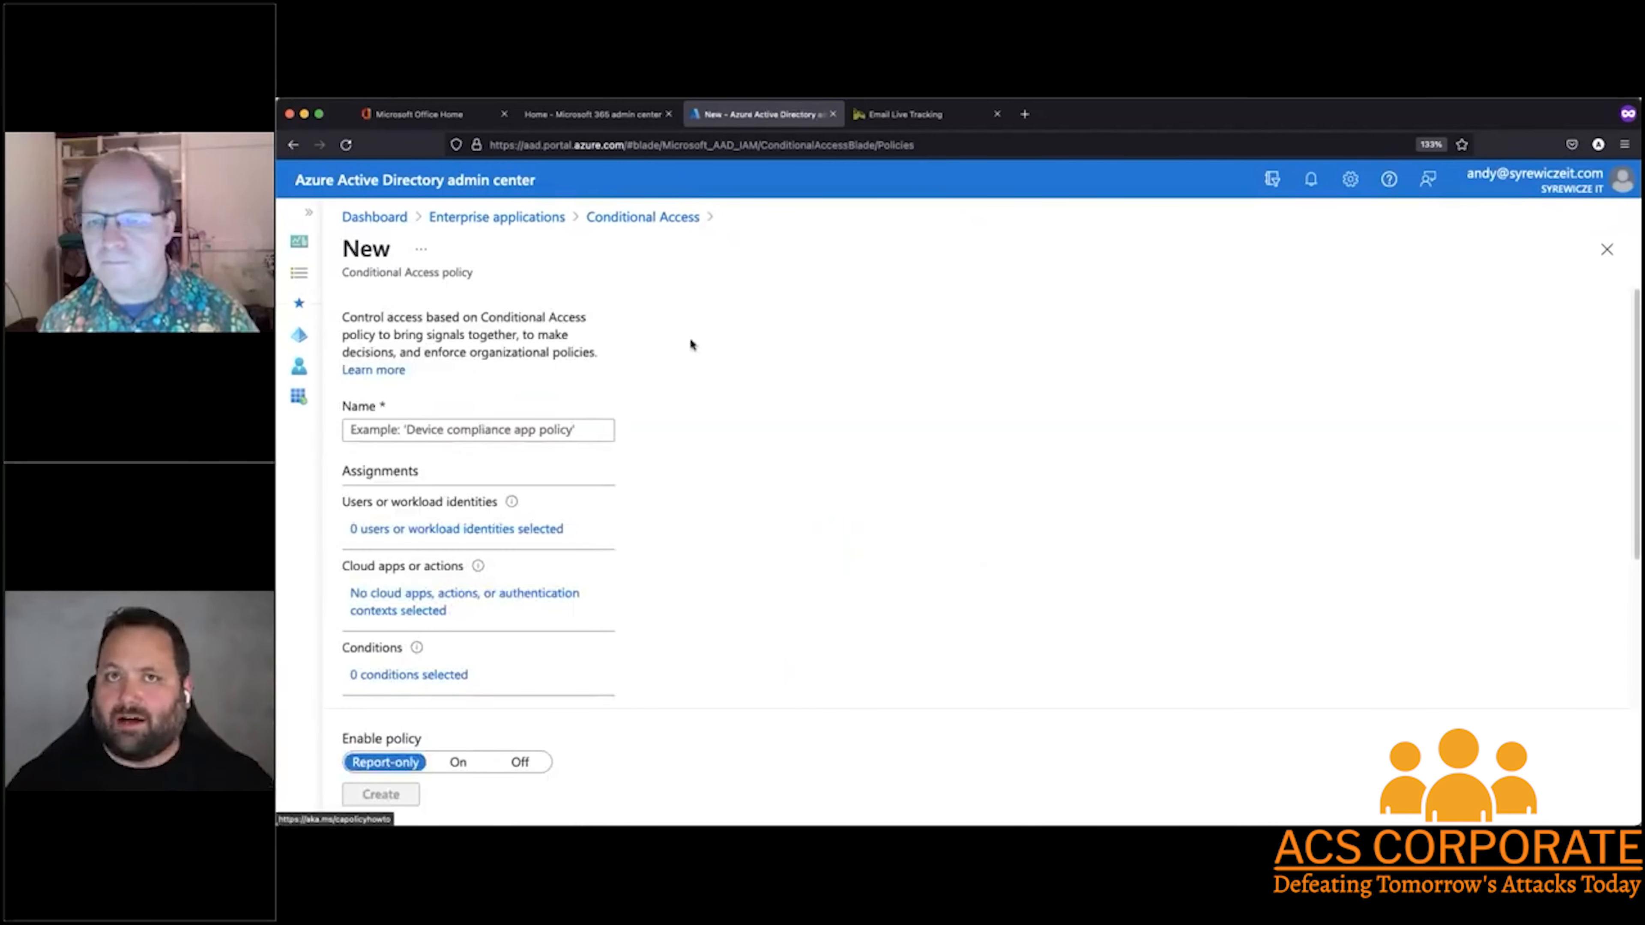
left_click(516, 430)
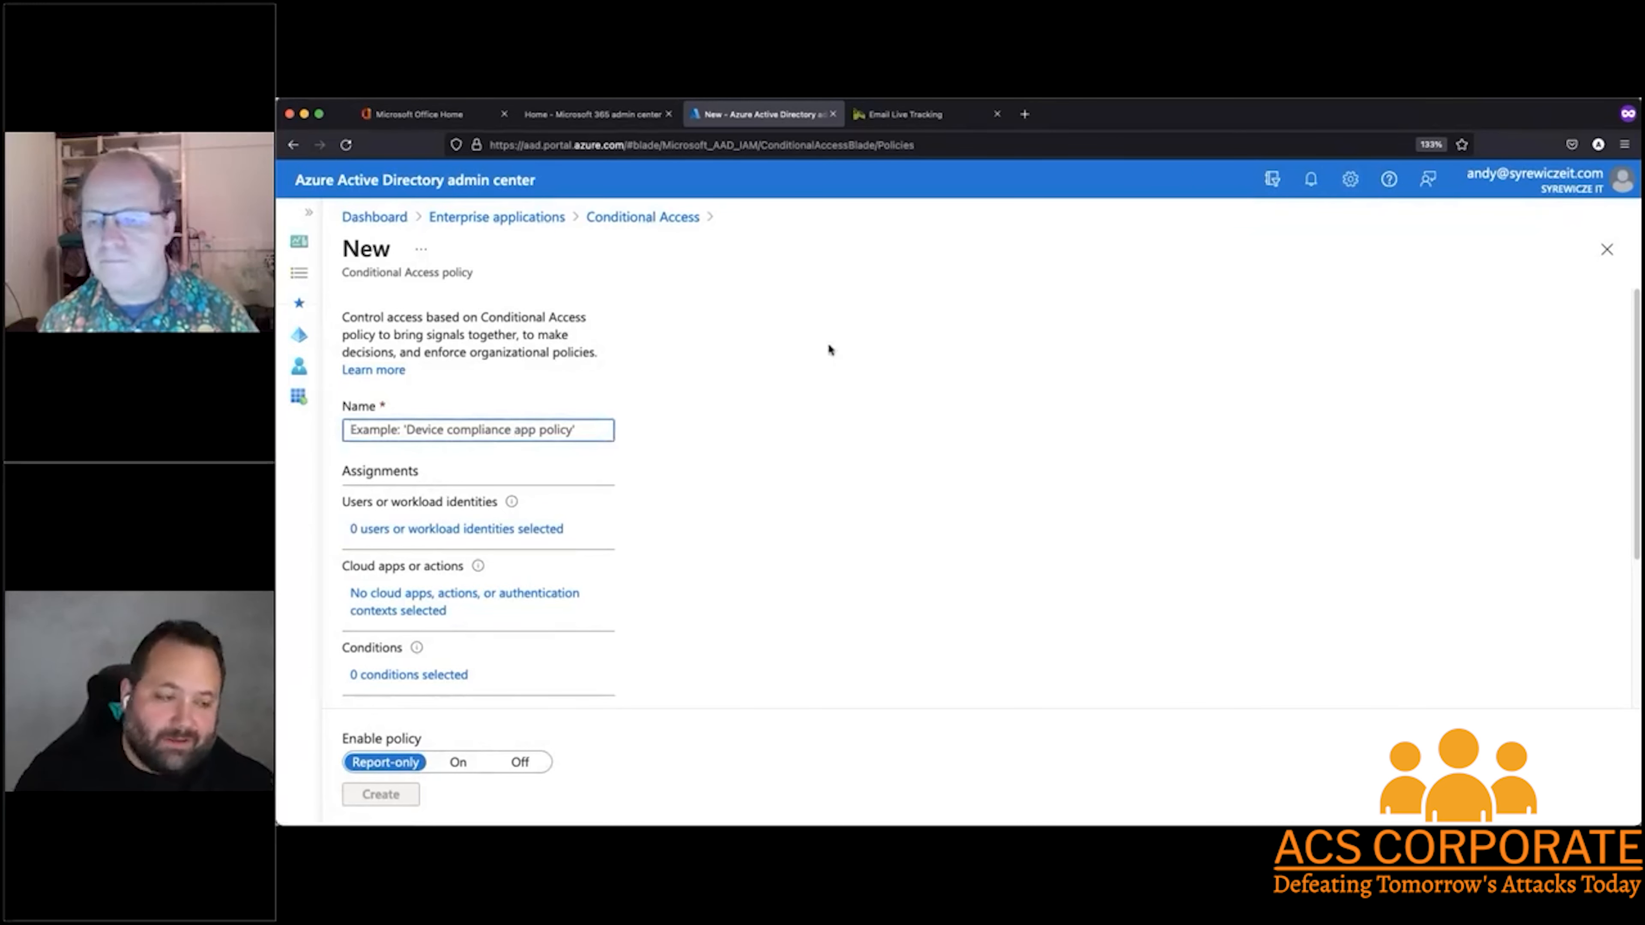
type("Mobil")
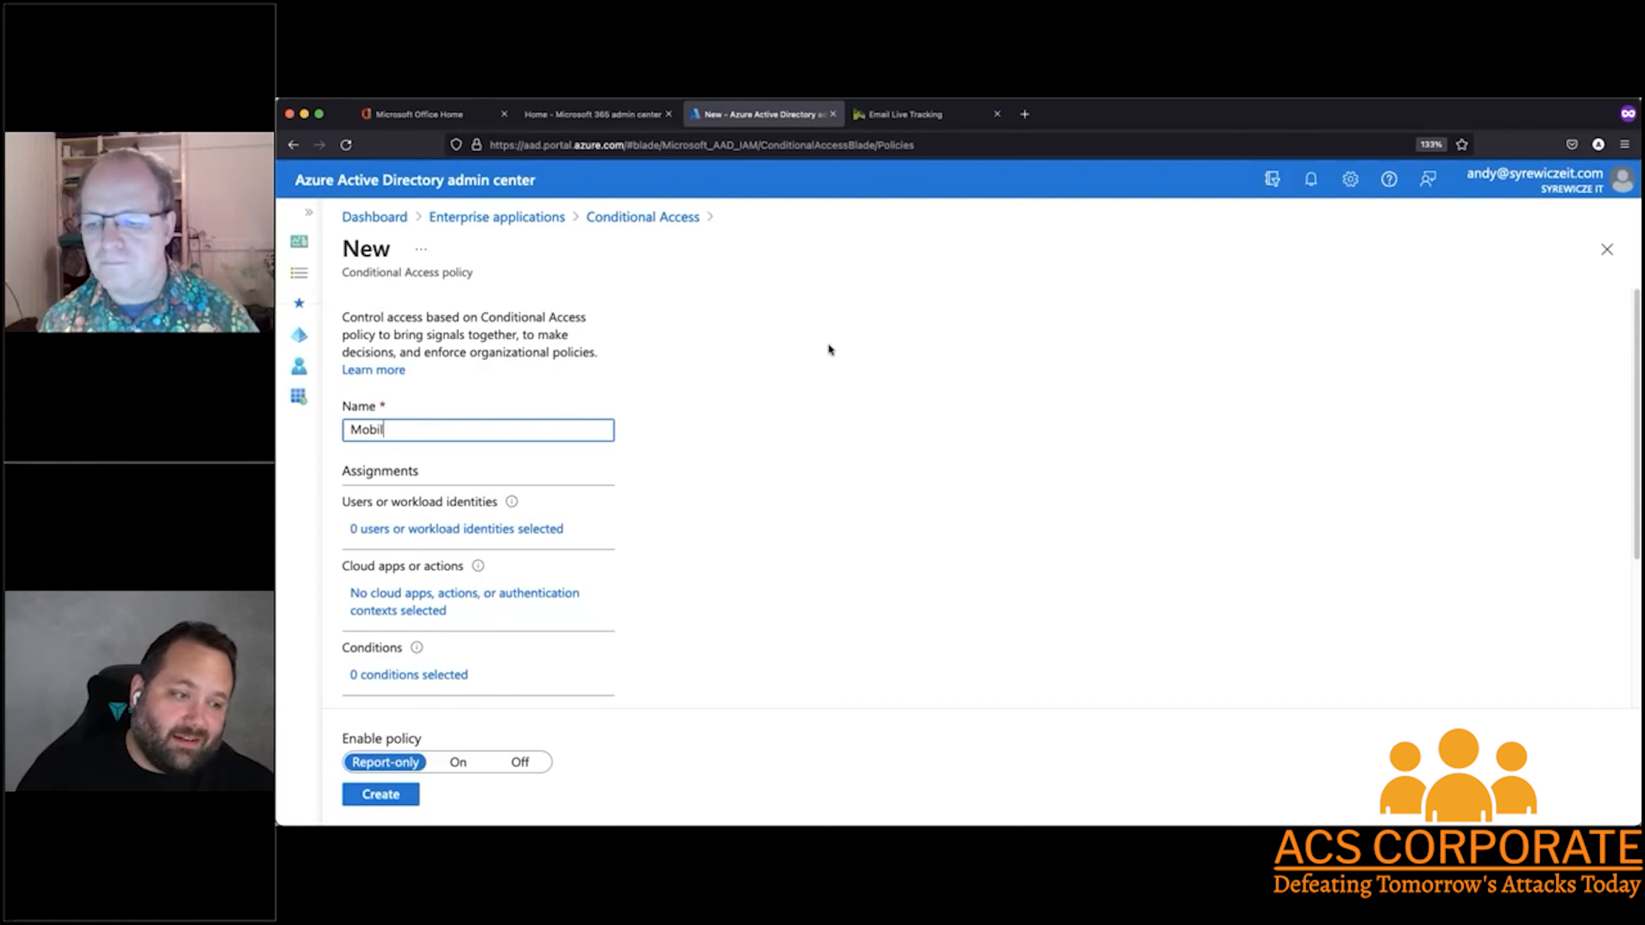
type("e Device Restriction")
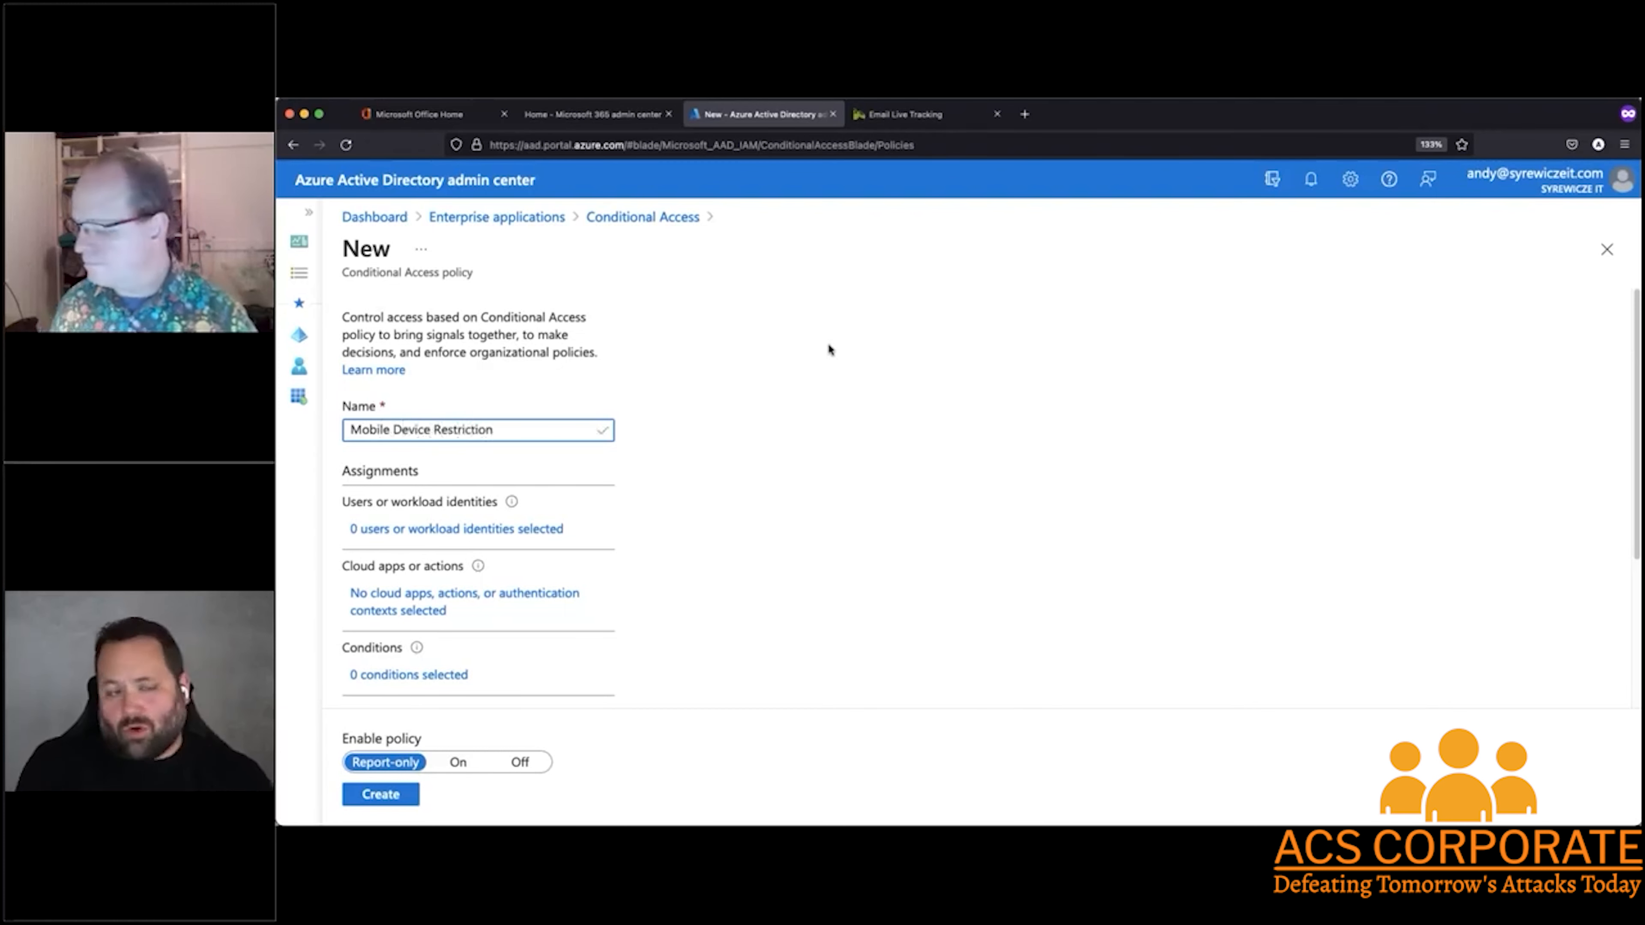
Set the policy's users or workload identities assignment to include All users
left_click(698, 534)
scroll(676, 508, "down", 1)
scroll(678, 515, "down", 1)
left_click(466, 494)
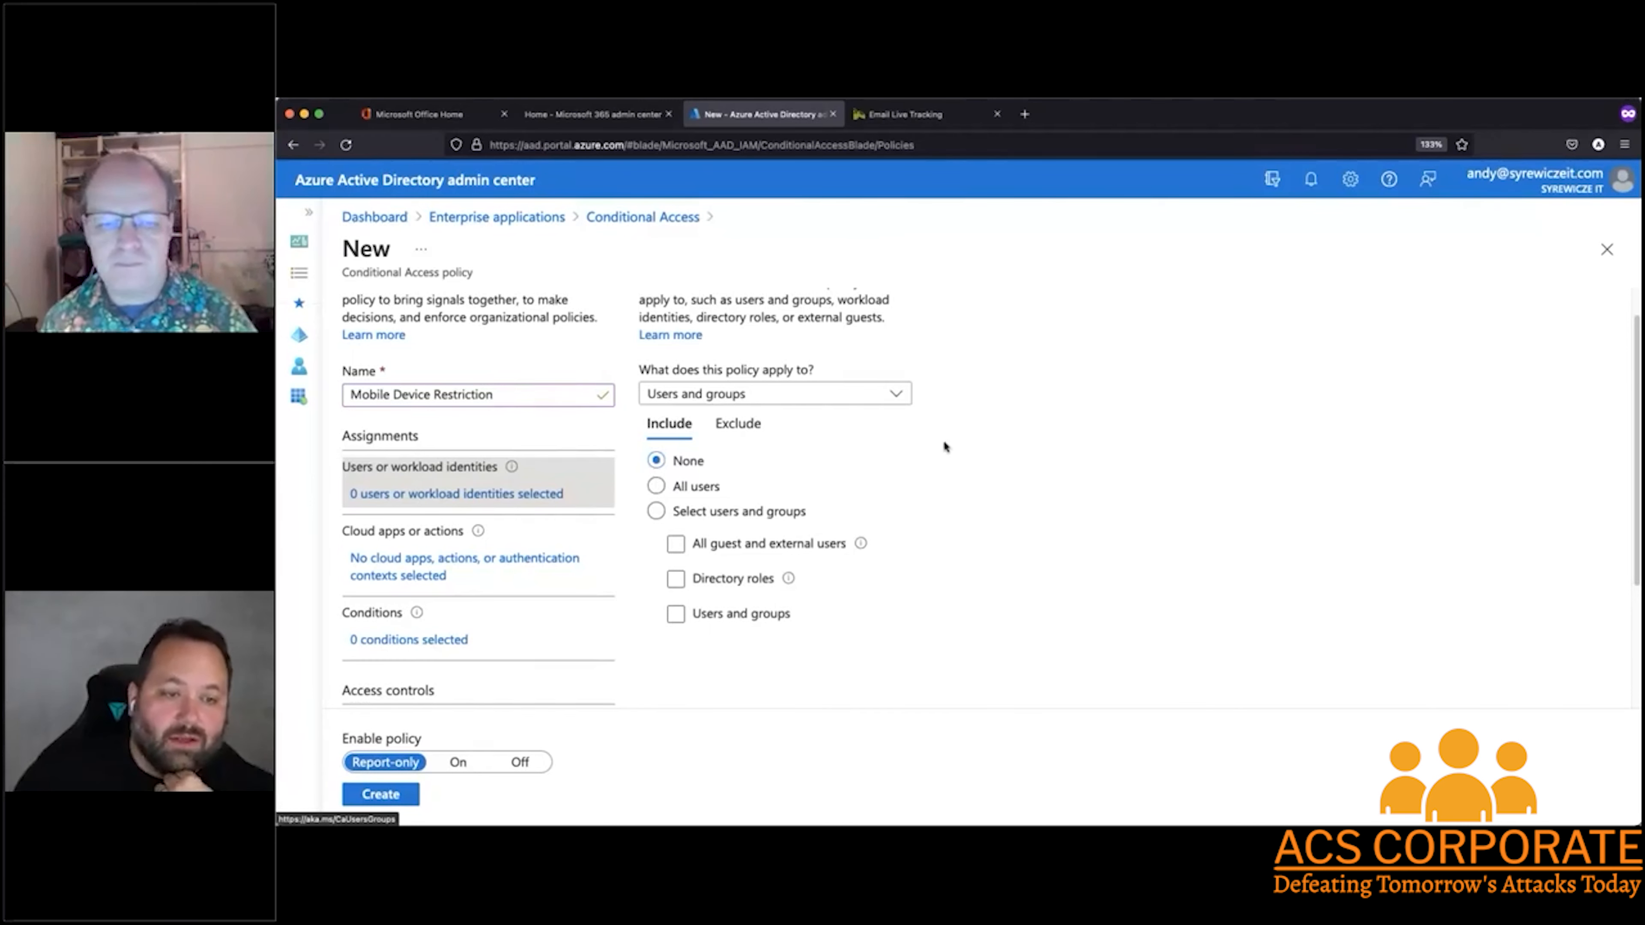
scroll(944, 440, "down", 1)
left_click(656, 451)
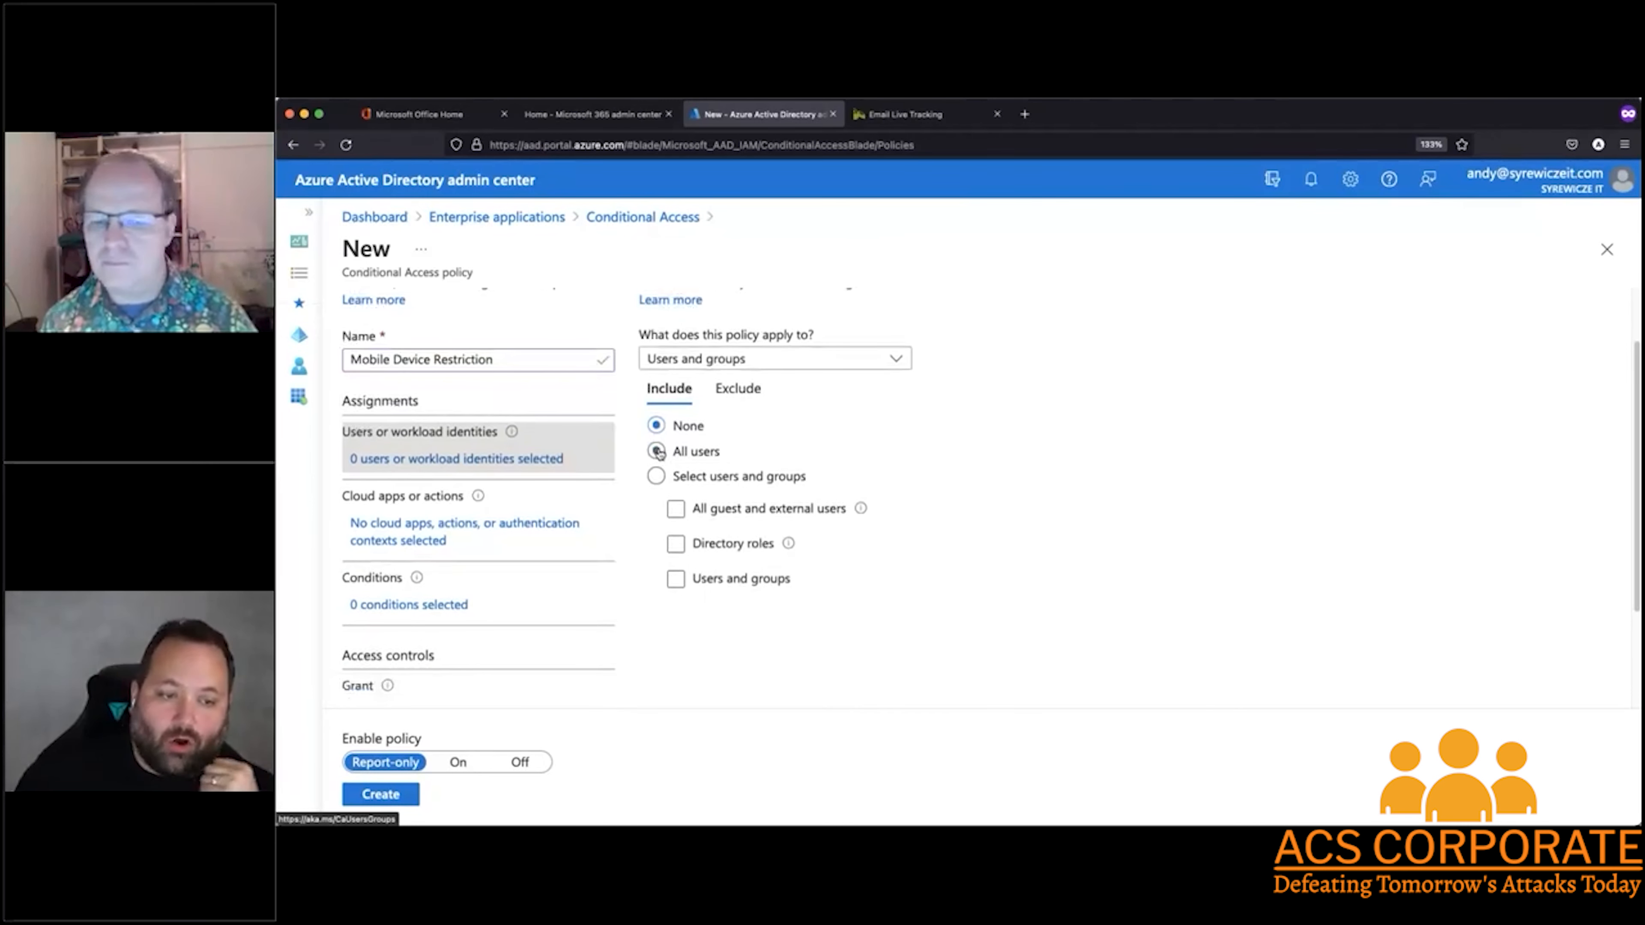
scroll(1004, 499, "down", 2)
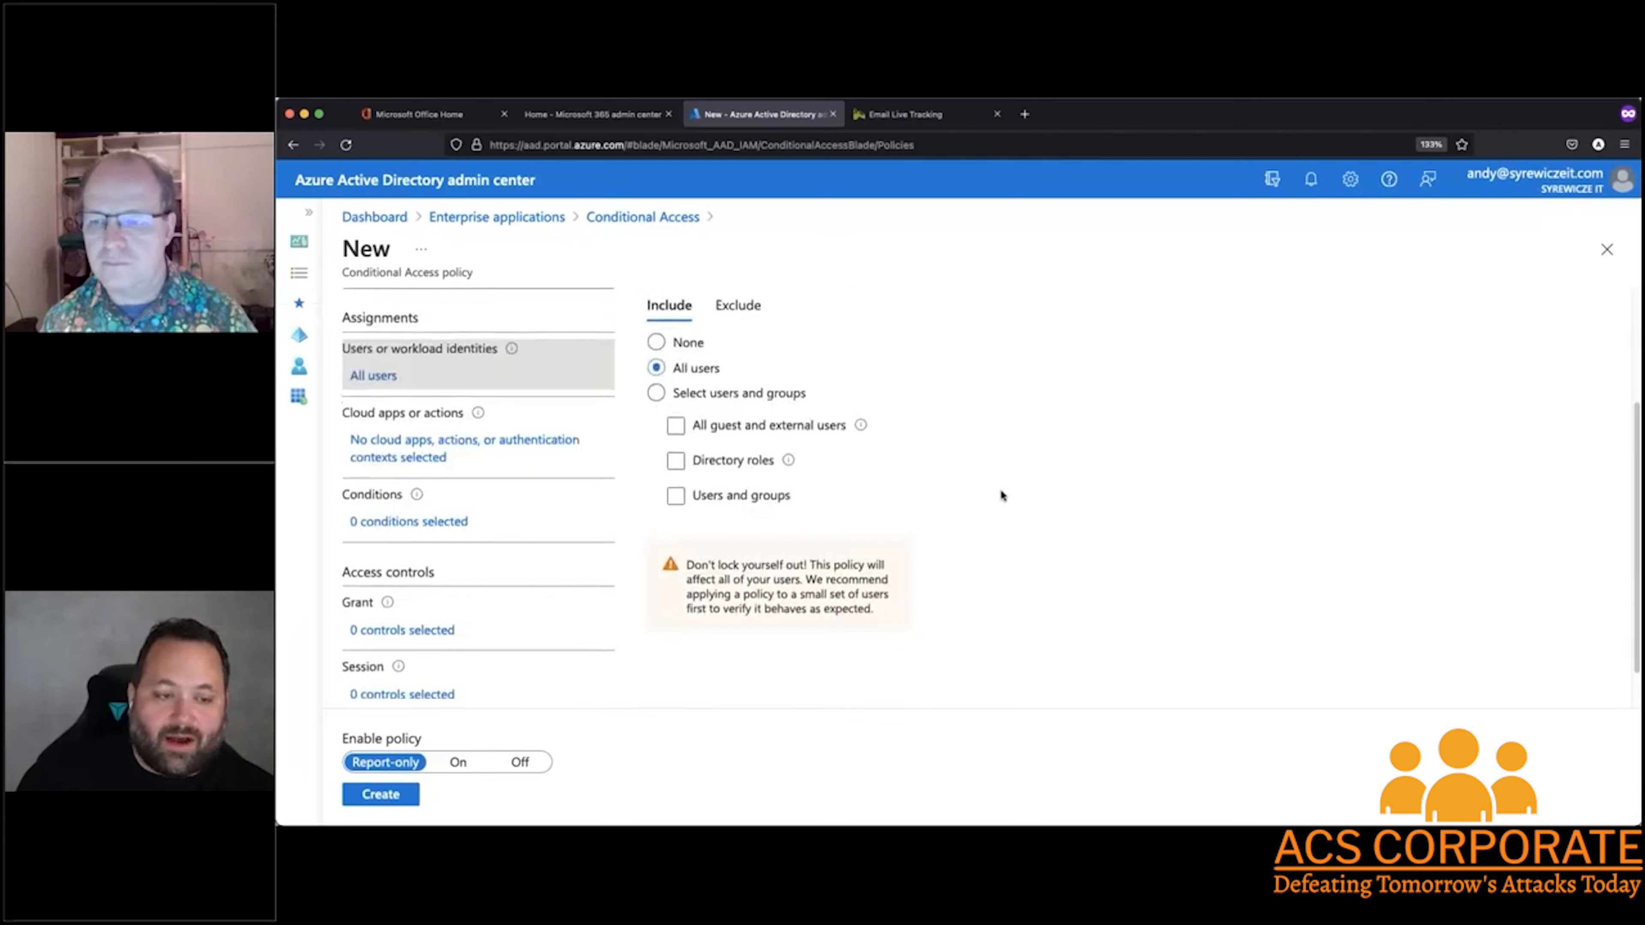
scroll(1000, 488, "up", 1)
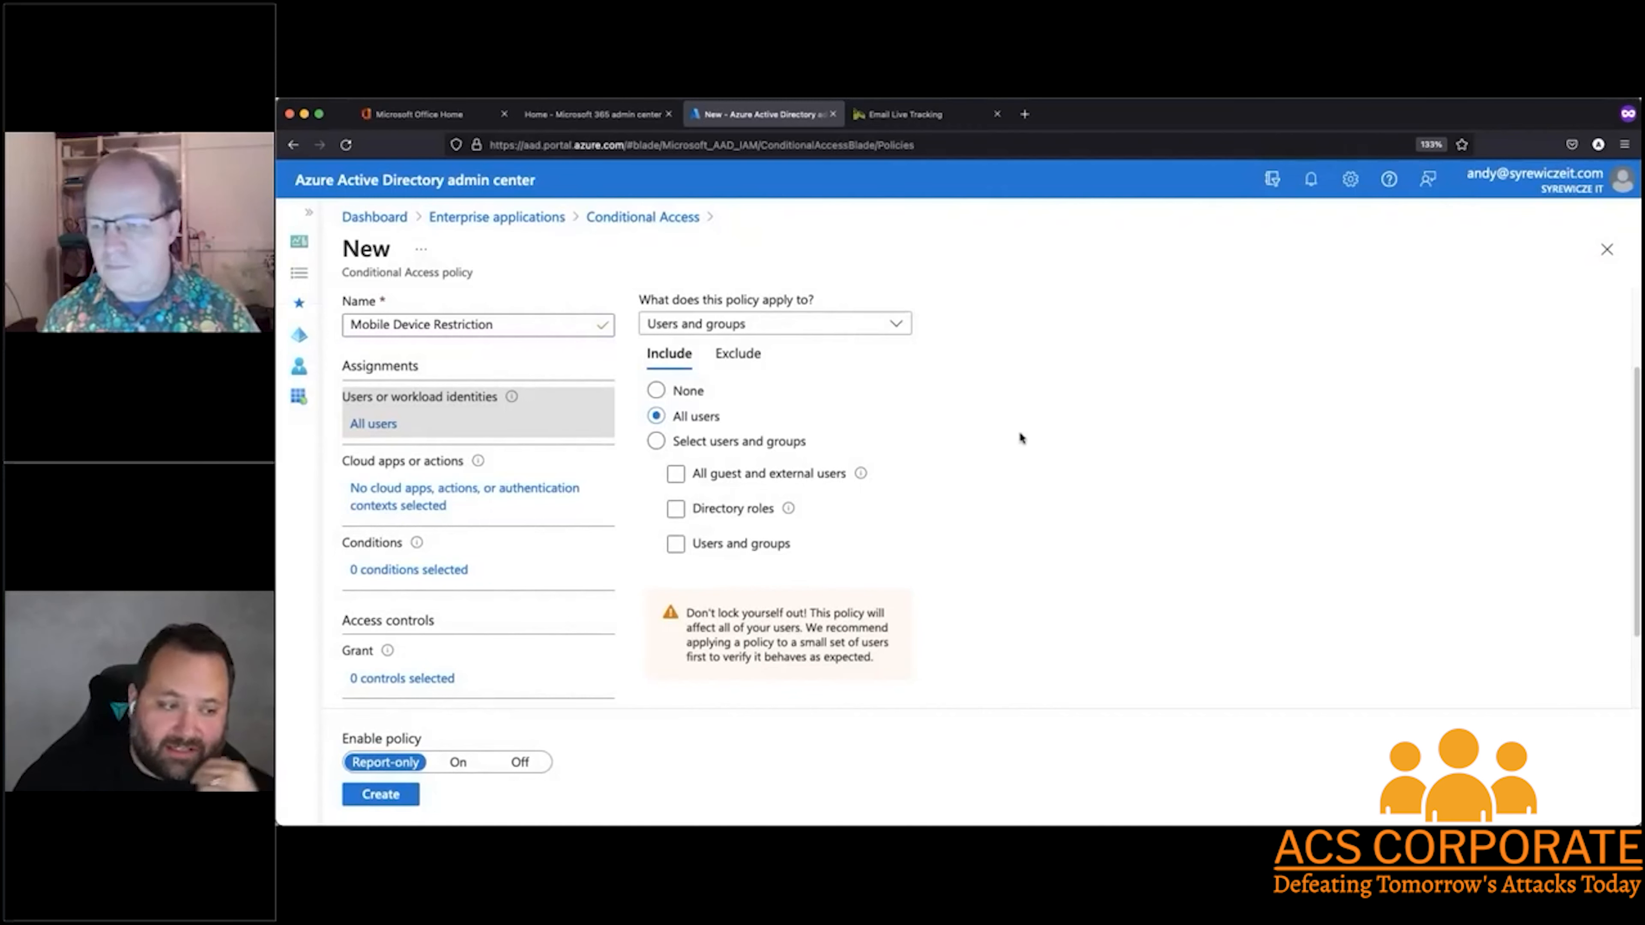
Apply the policy to selected cloud apps, searching for "office" and including Office 365
scroll(1010, 447, "down", 3)
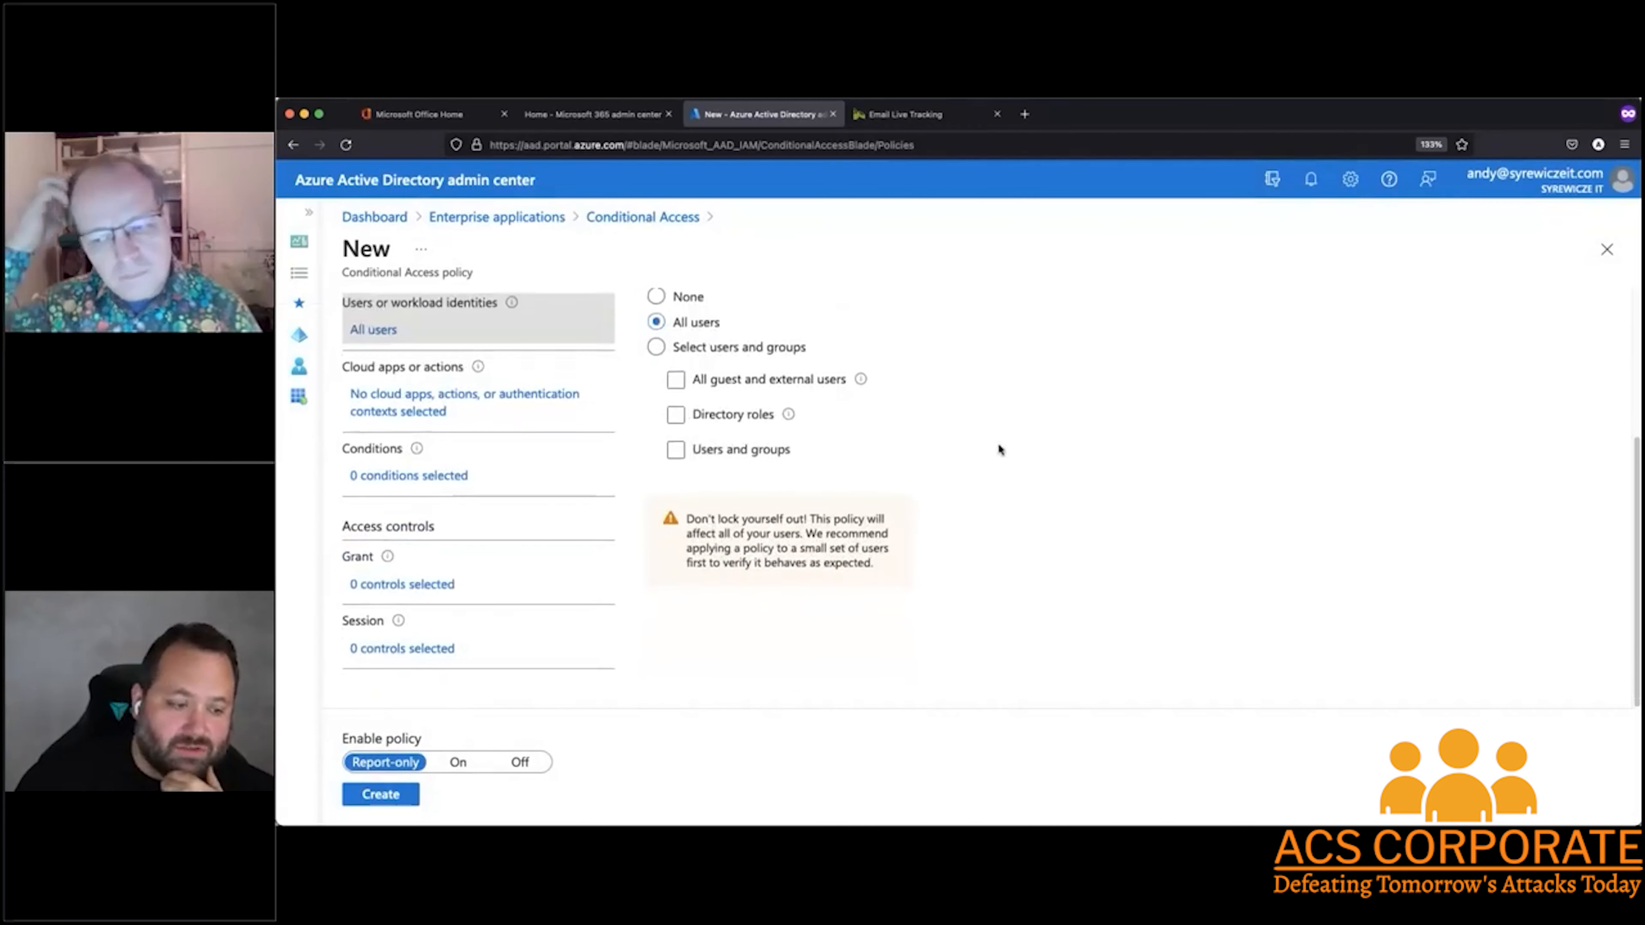
left_click(419, 405)
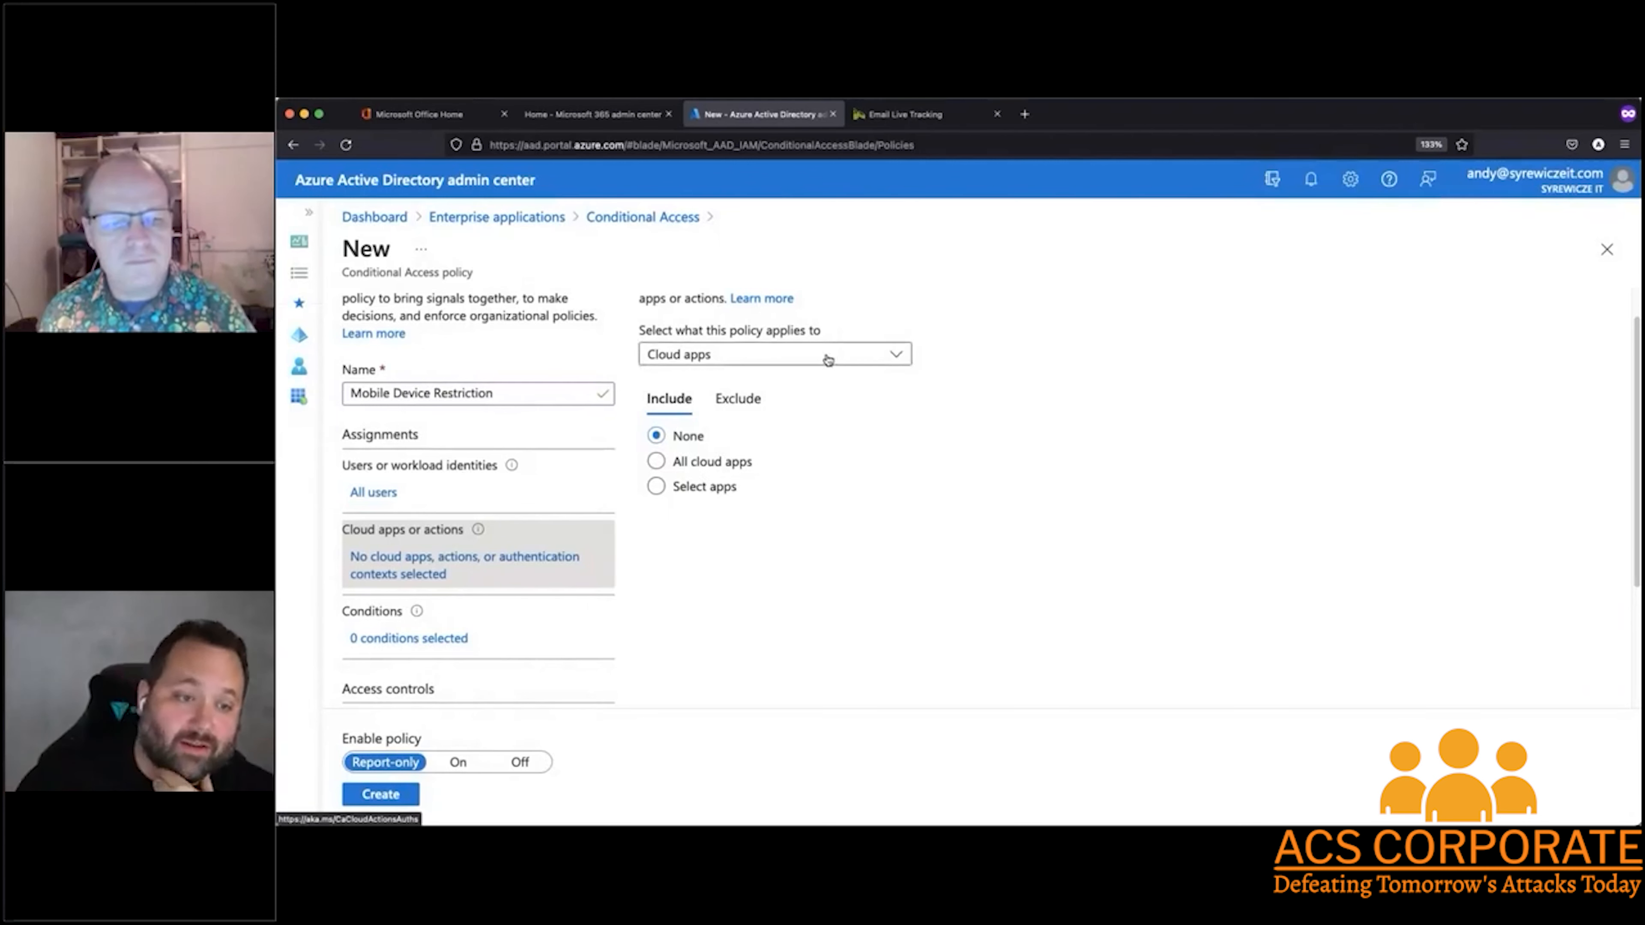
left_click(841, 356)
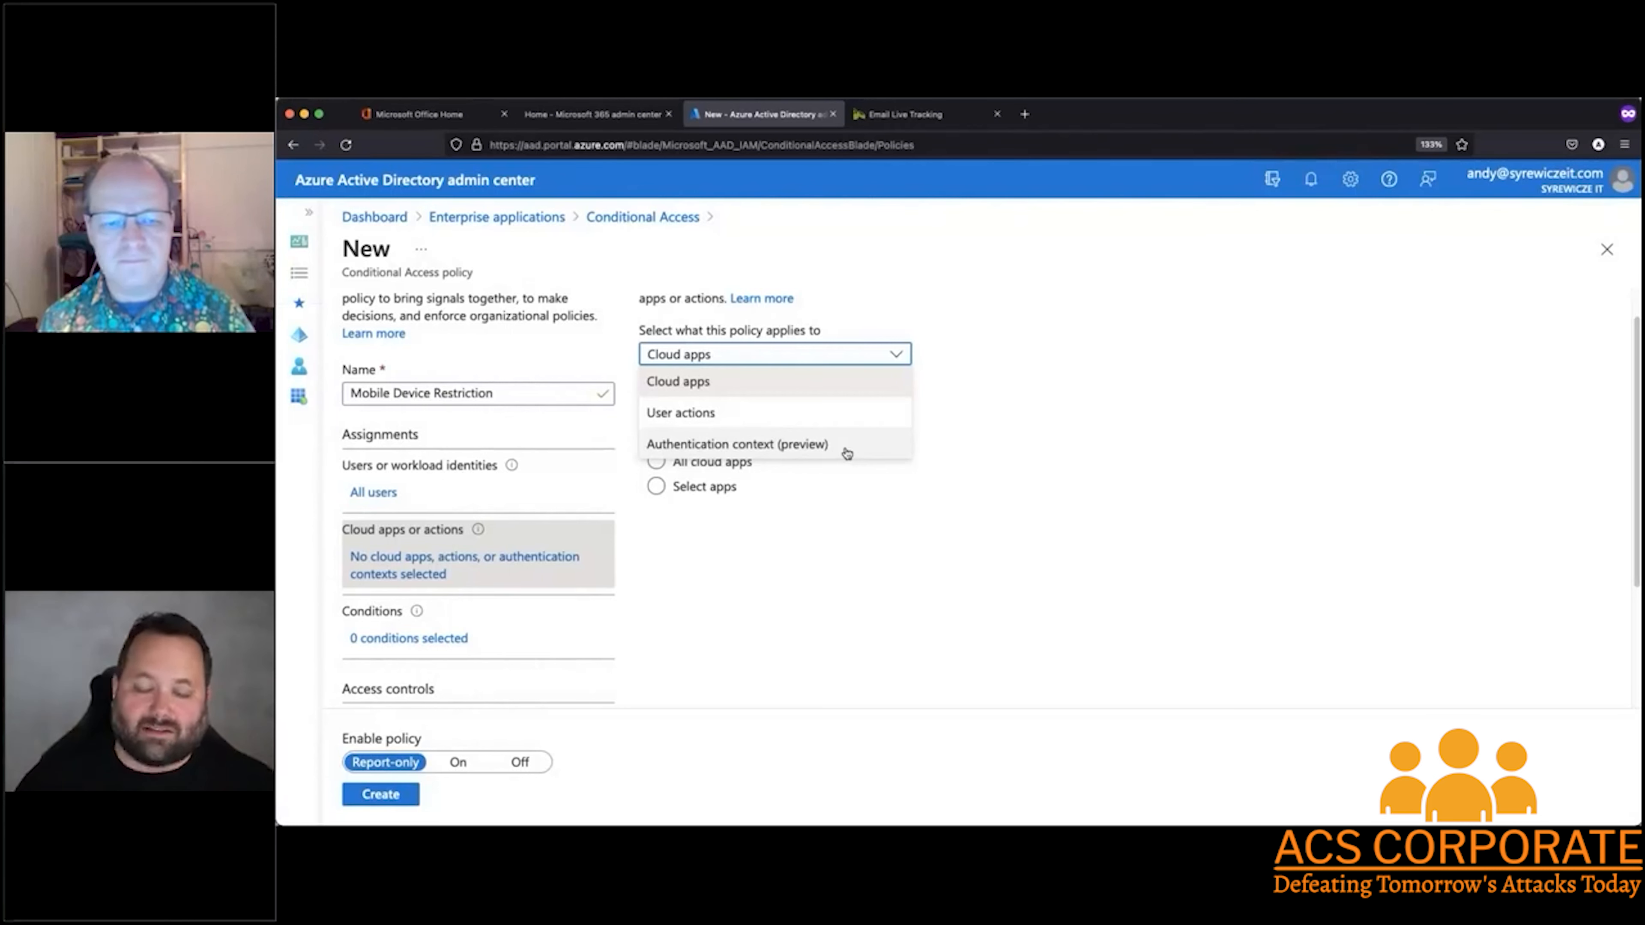
left_click(754, 379)
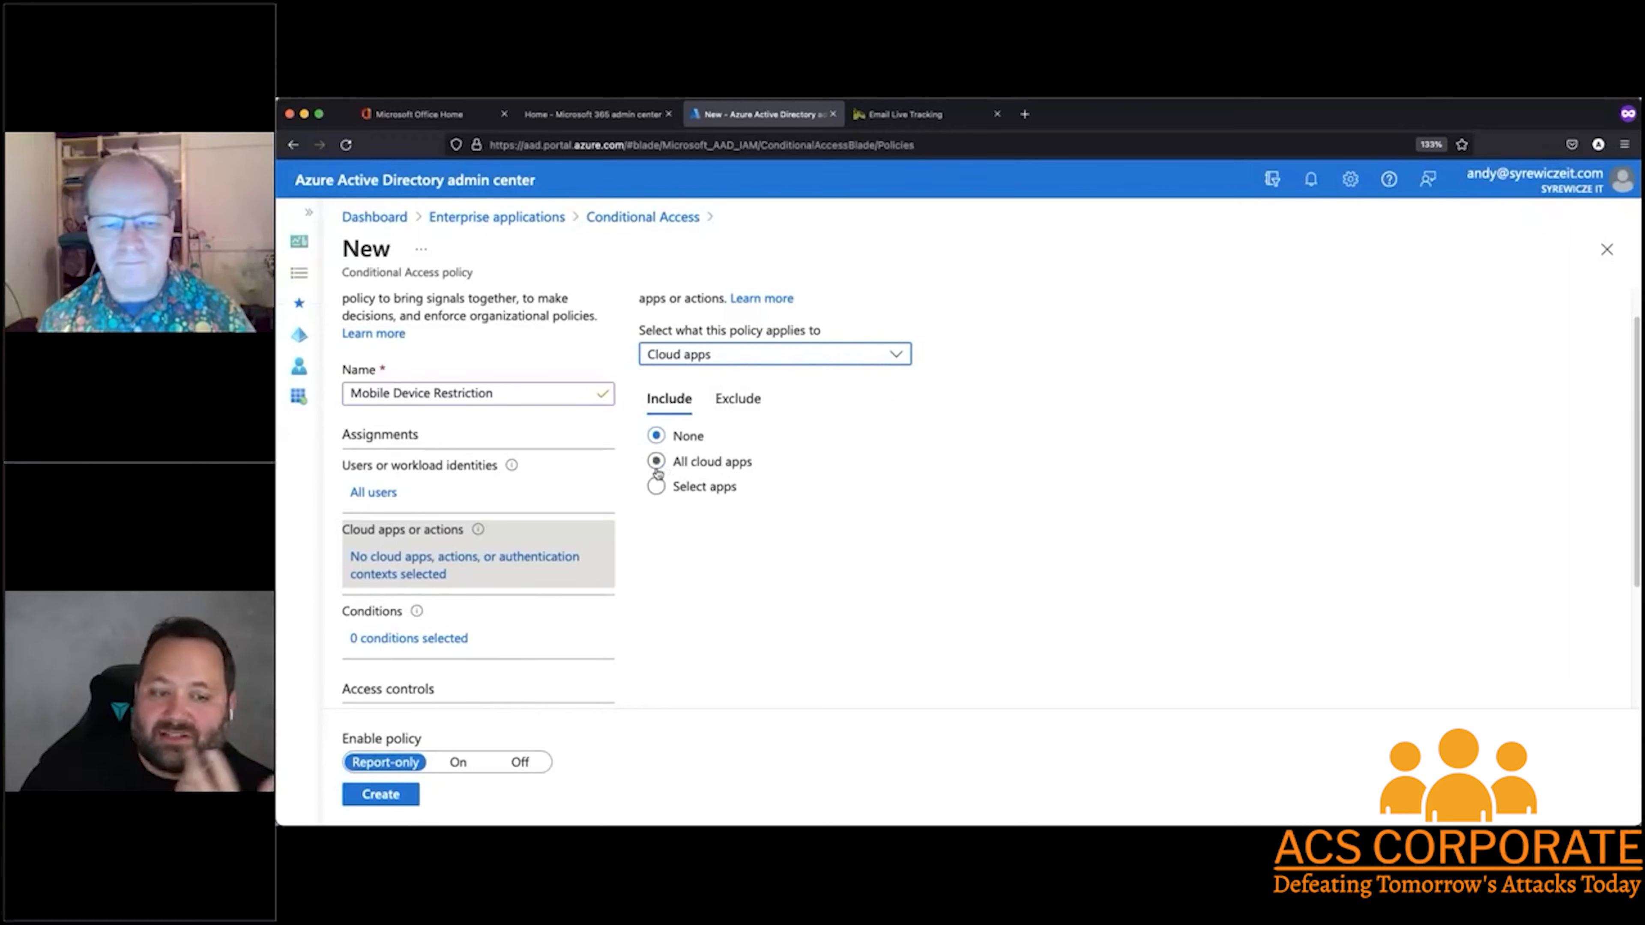
left_click(656, 486)
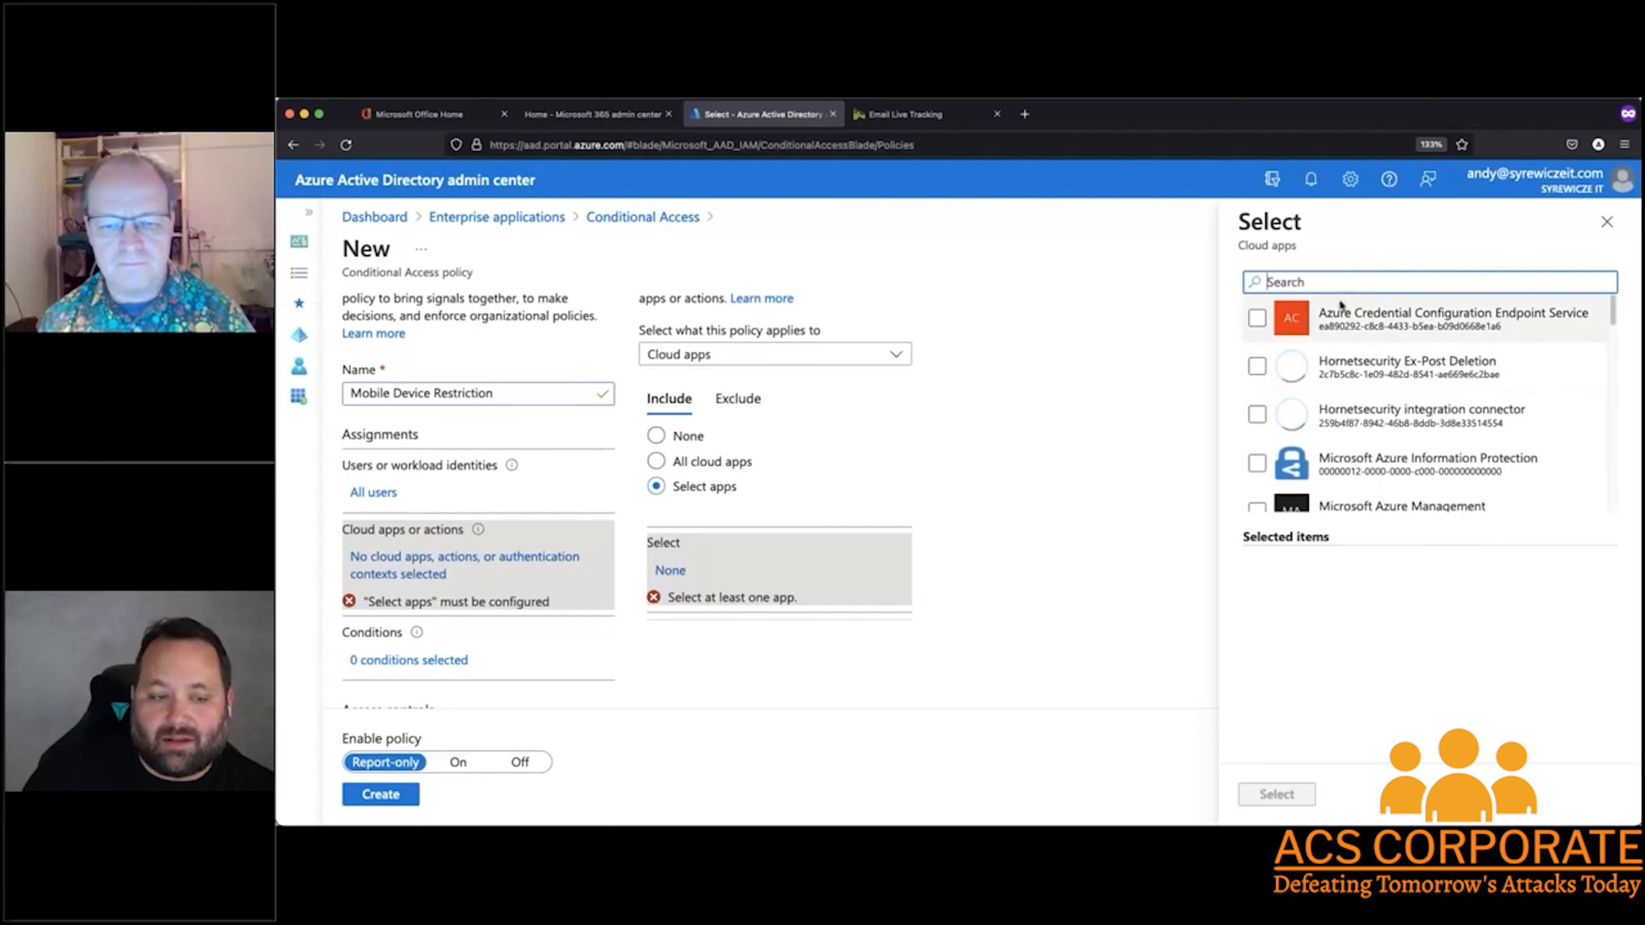
scroll(1360, 363, "down", 3)
scroll(1366, 389, "up", 3)
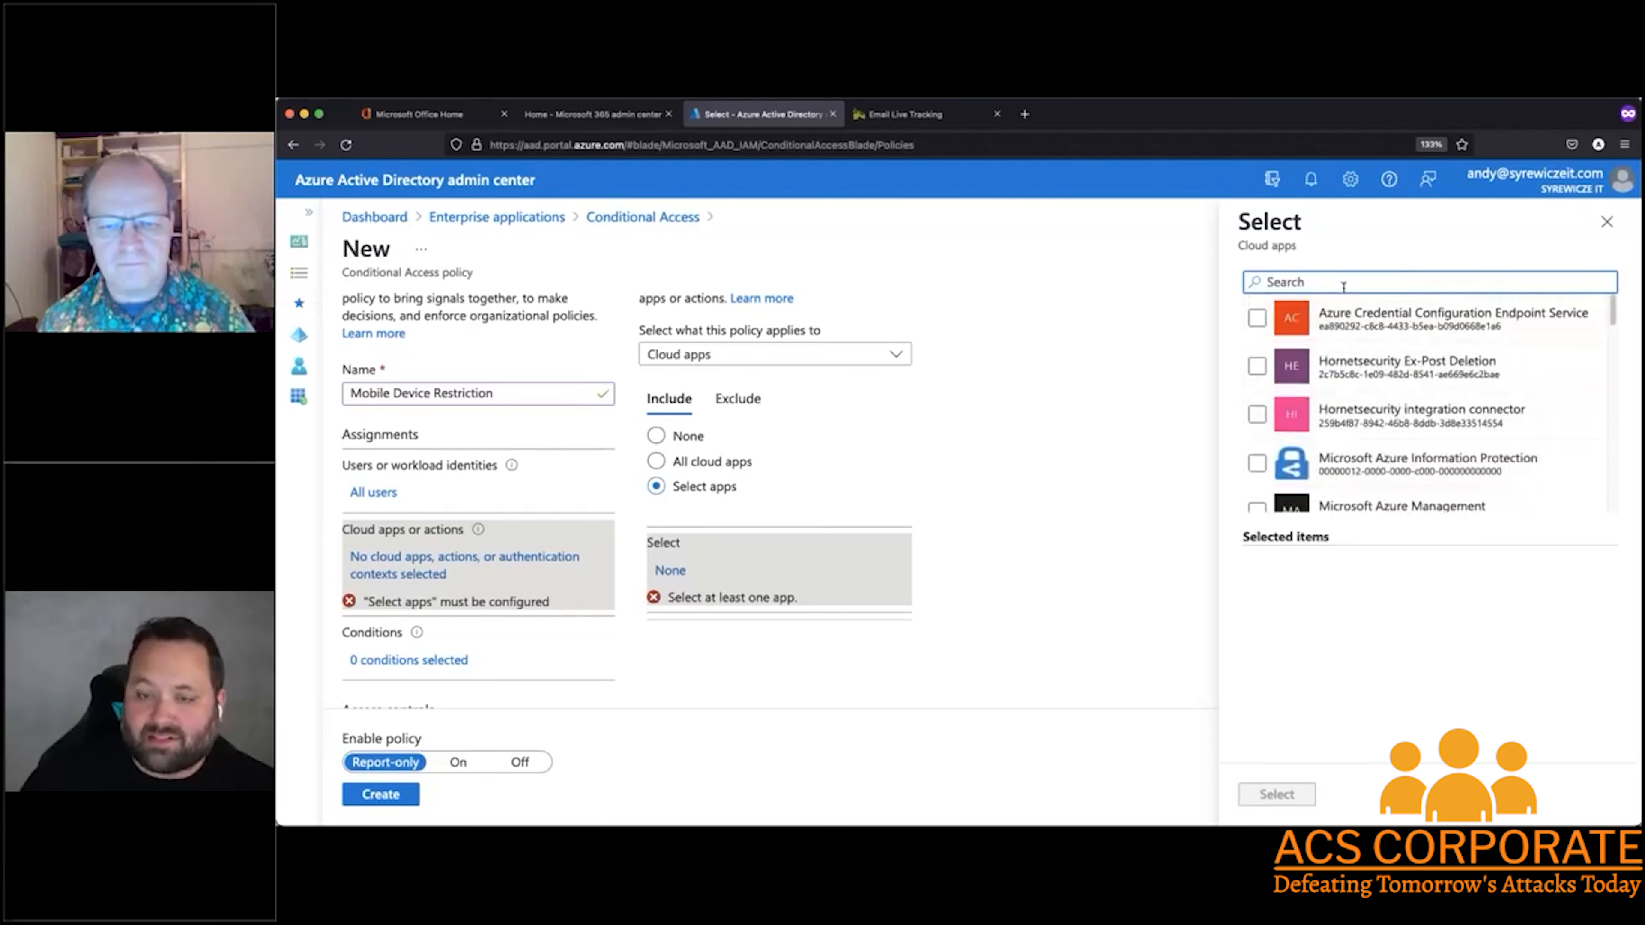
type("office")
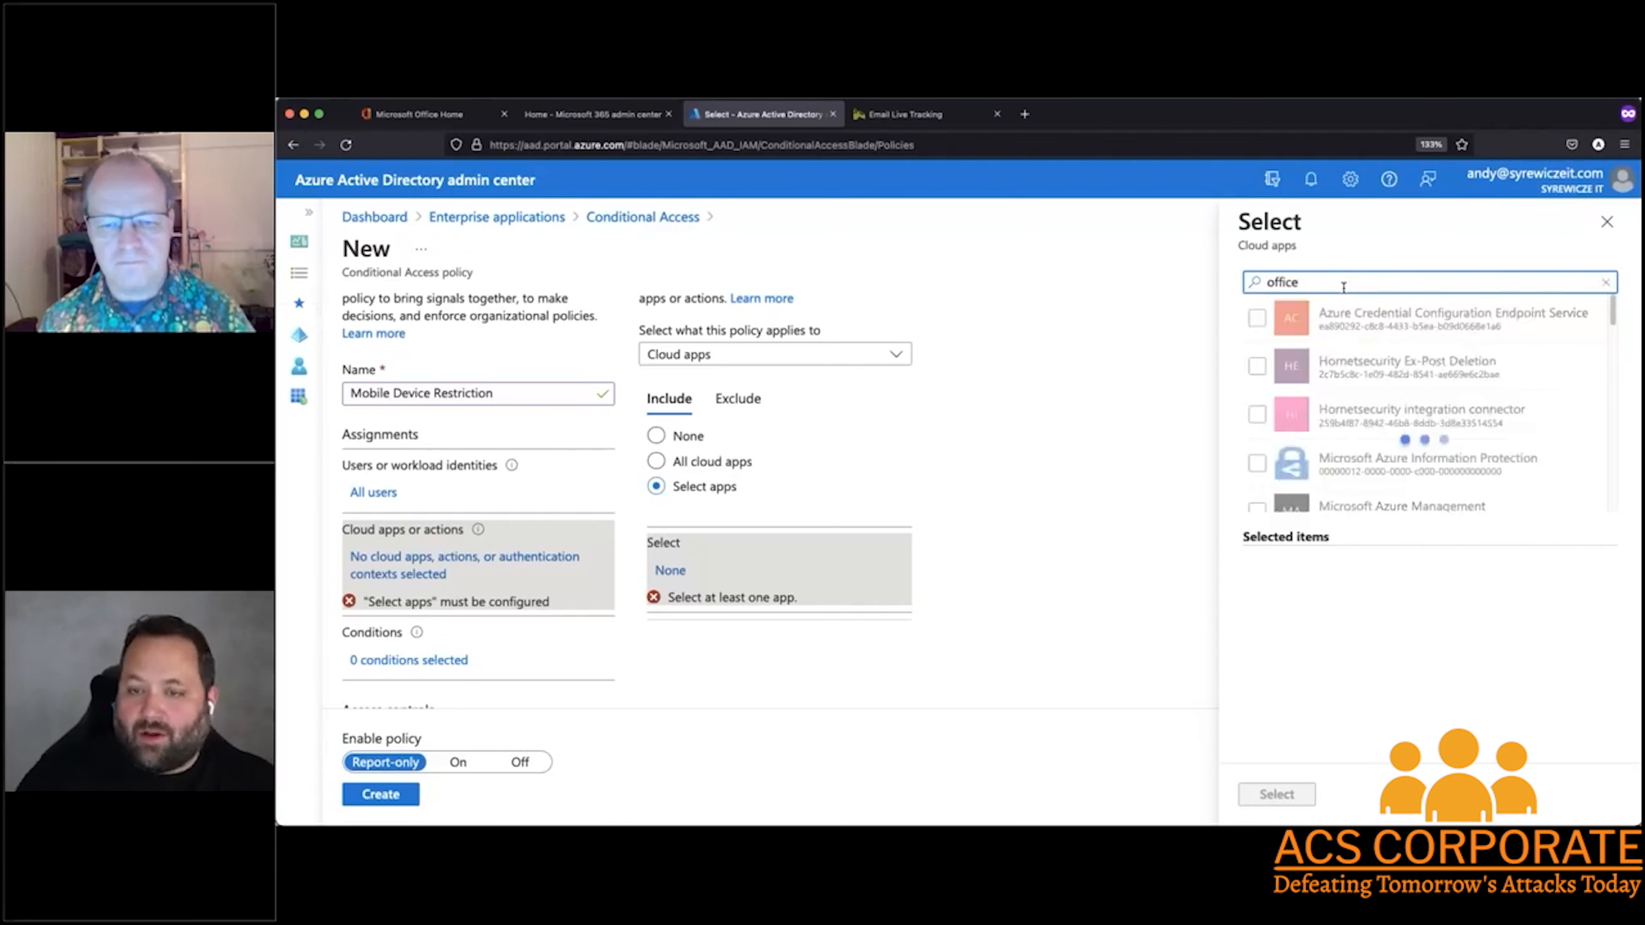
left_click(1257, 317)
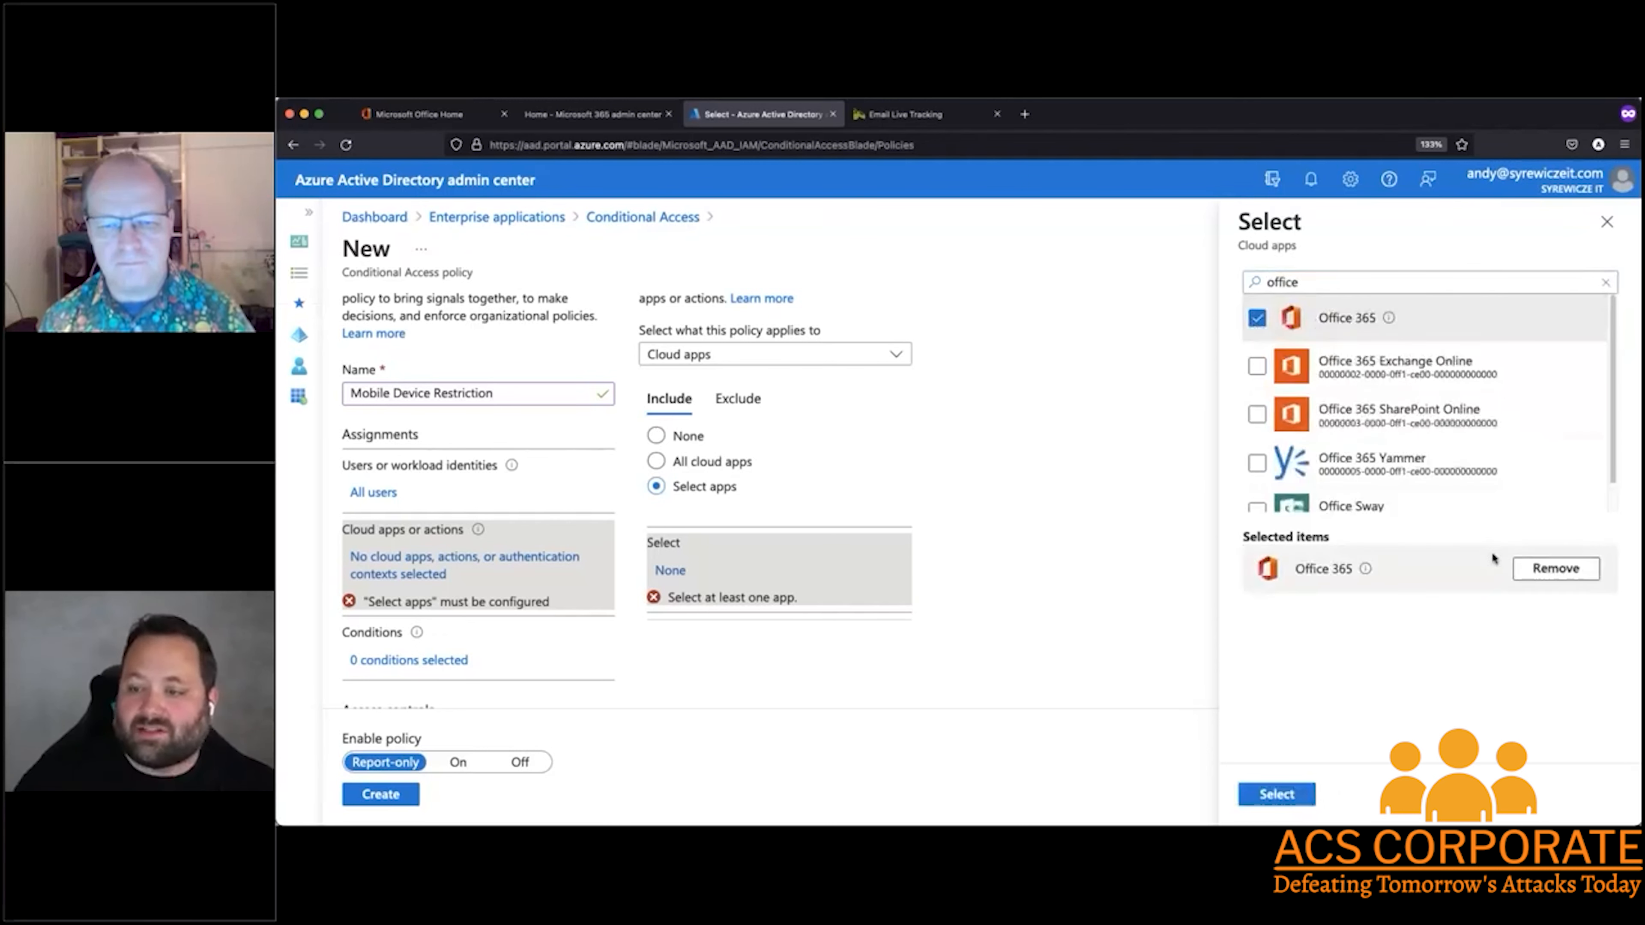
left_click(1277, 794)
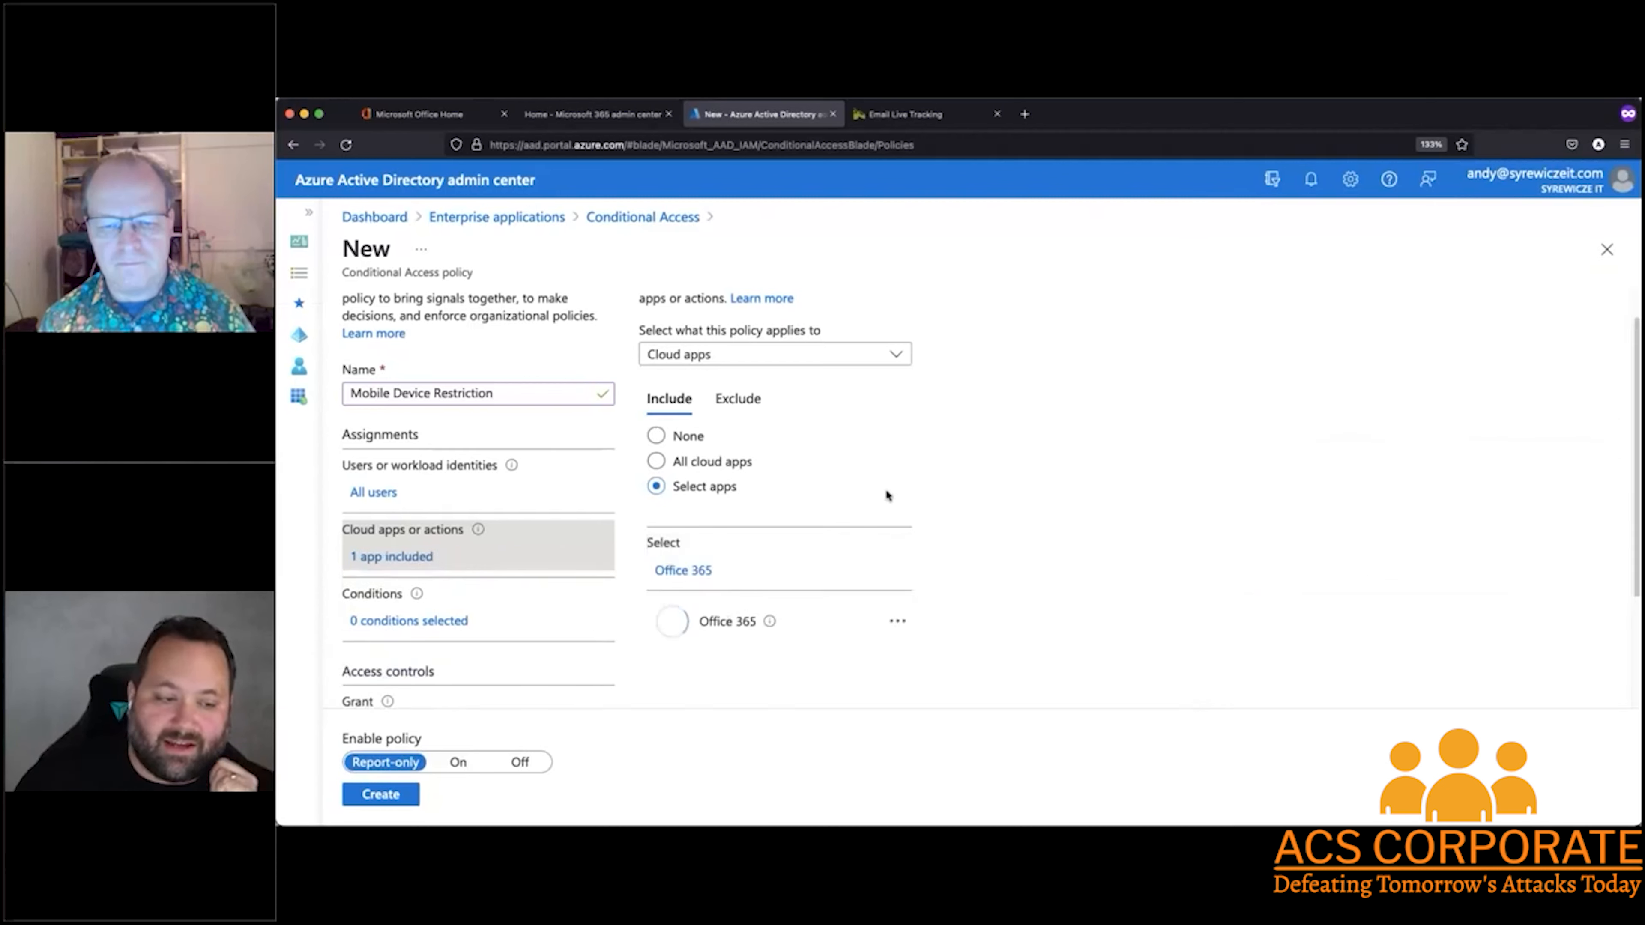
Open the policy's conditions and look through the available condition types
scroll(926, 486, "down", 3)
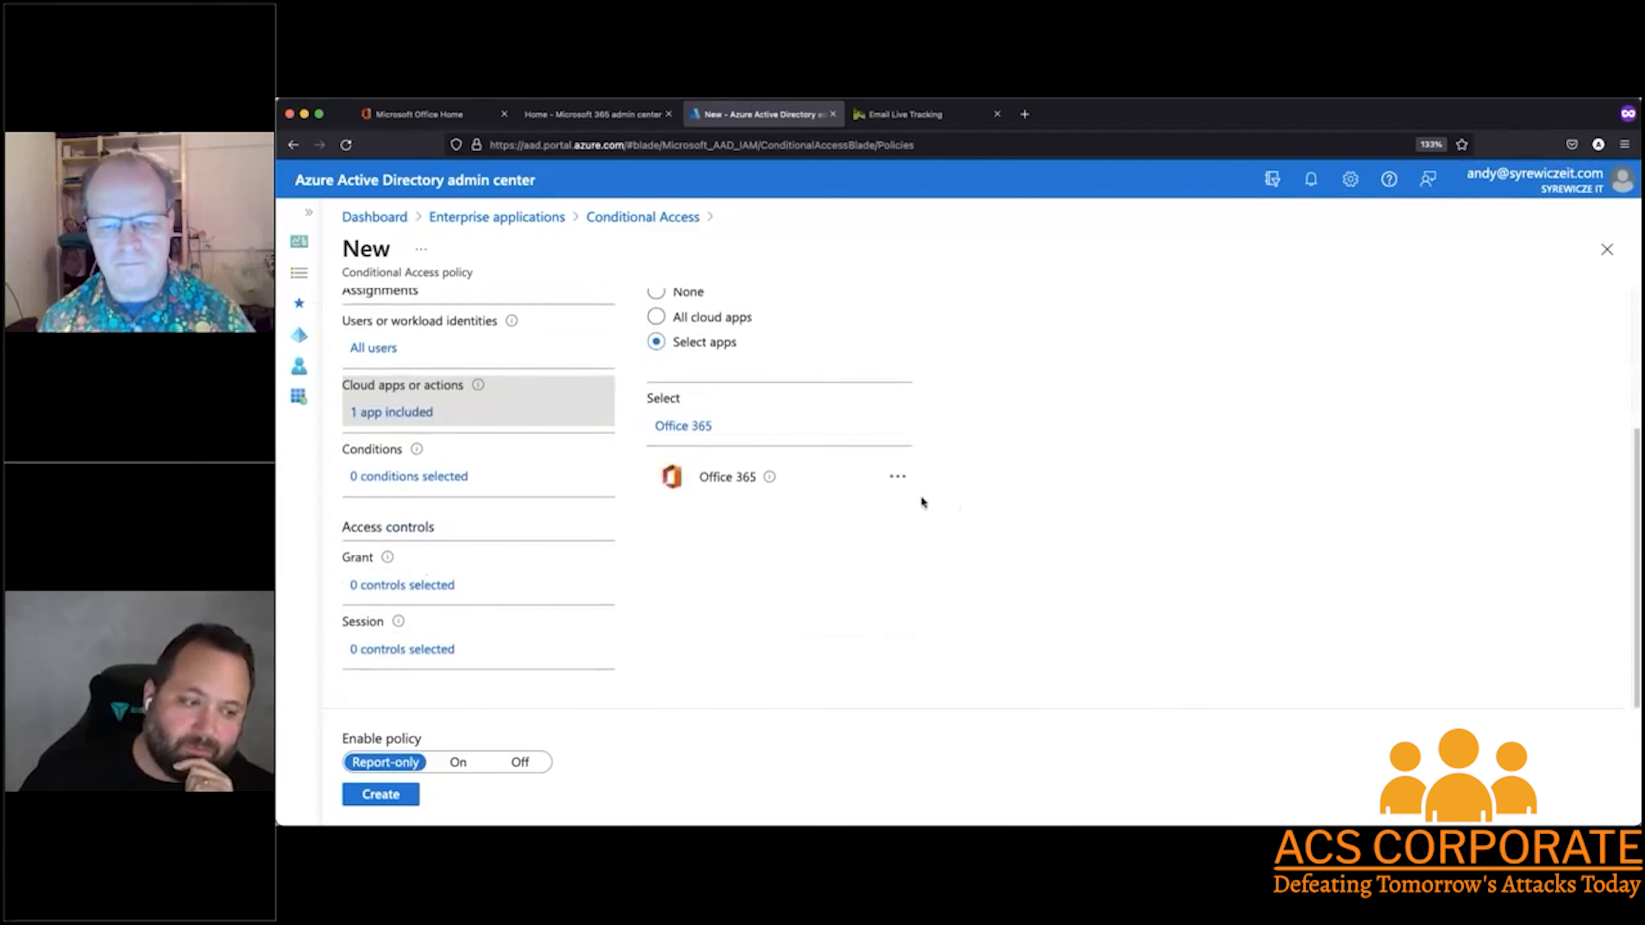
left_click(448, 476)
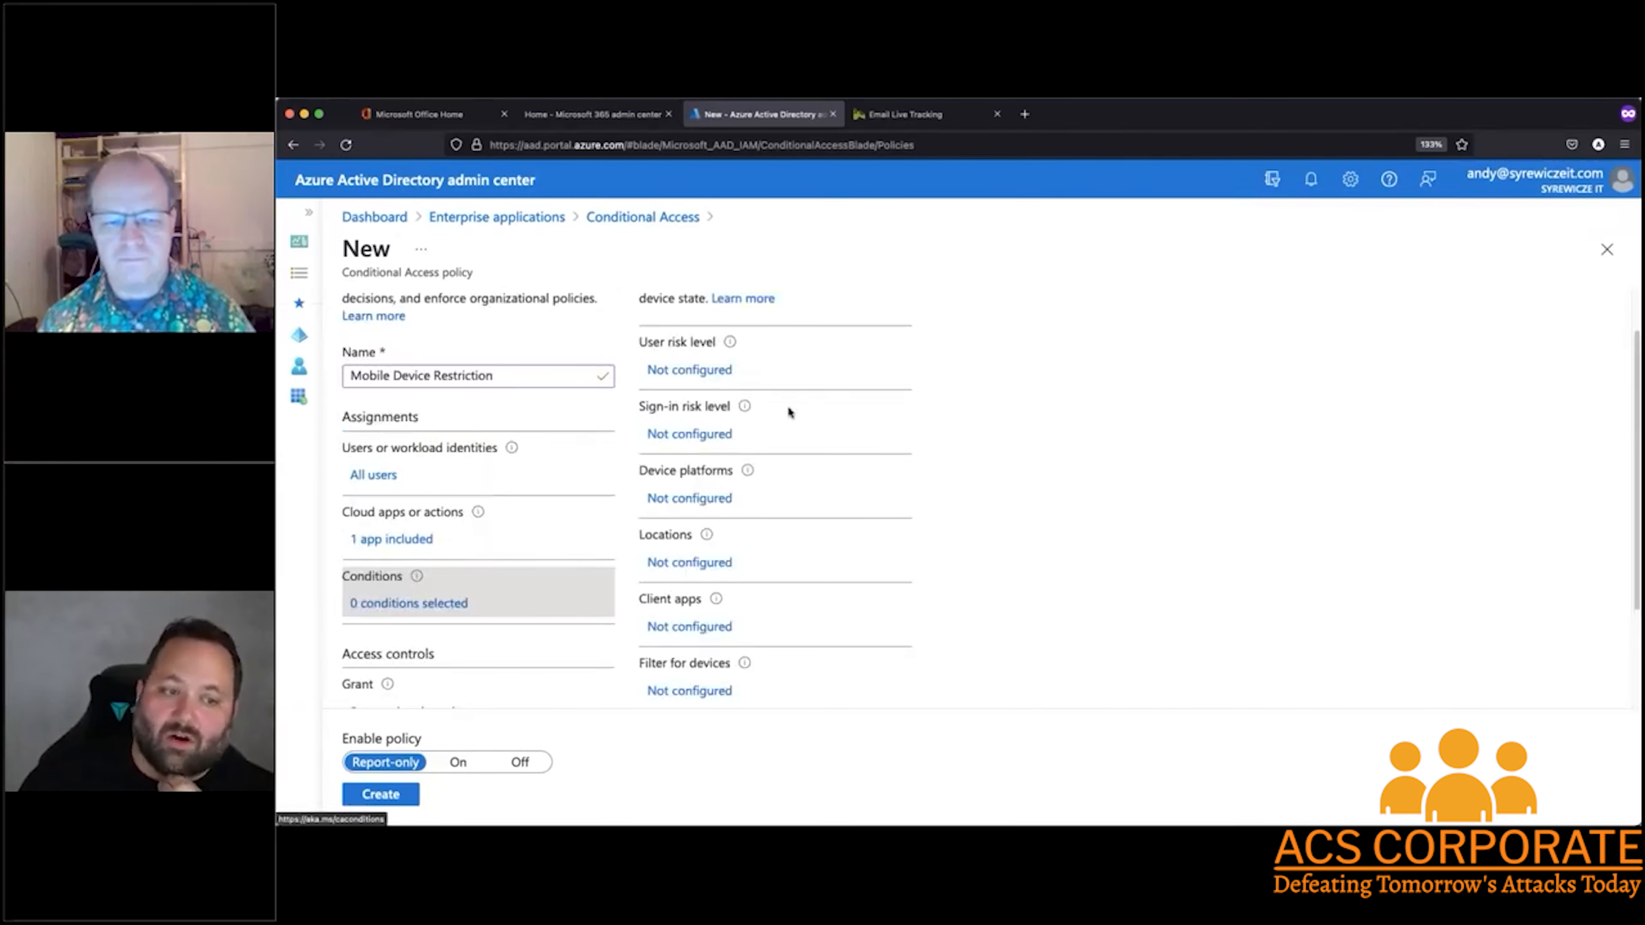
scroll(786, 406, "down", 2)
scroll(784, 403, "up", 3)
scroll(783, 403, "down", 1)
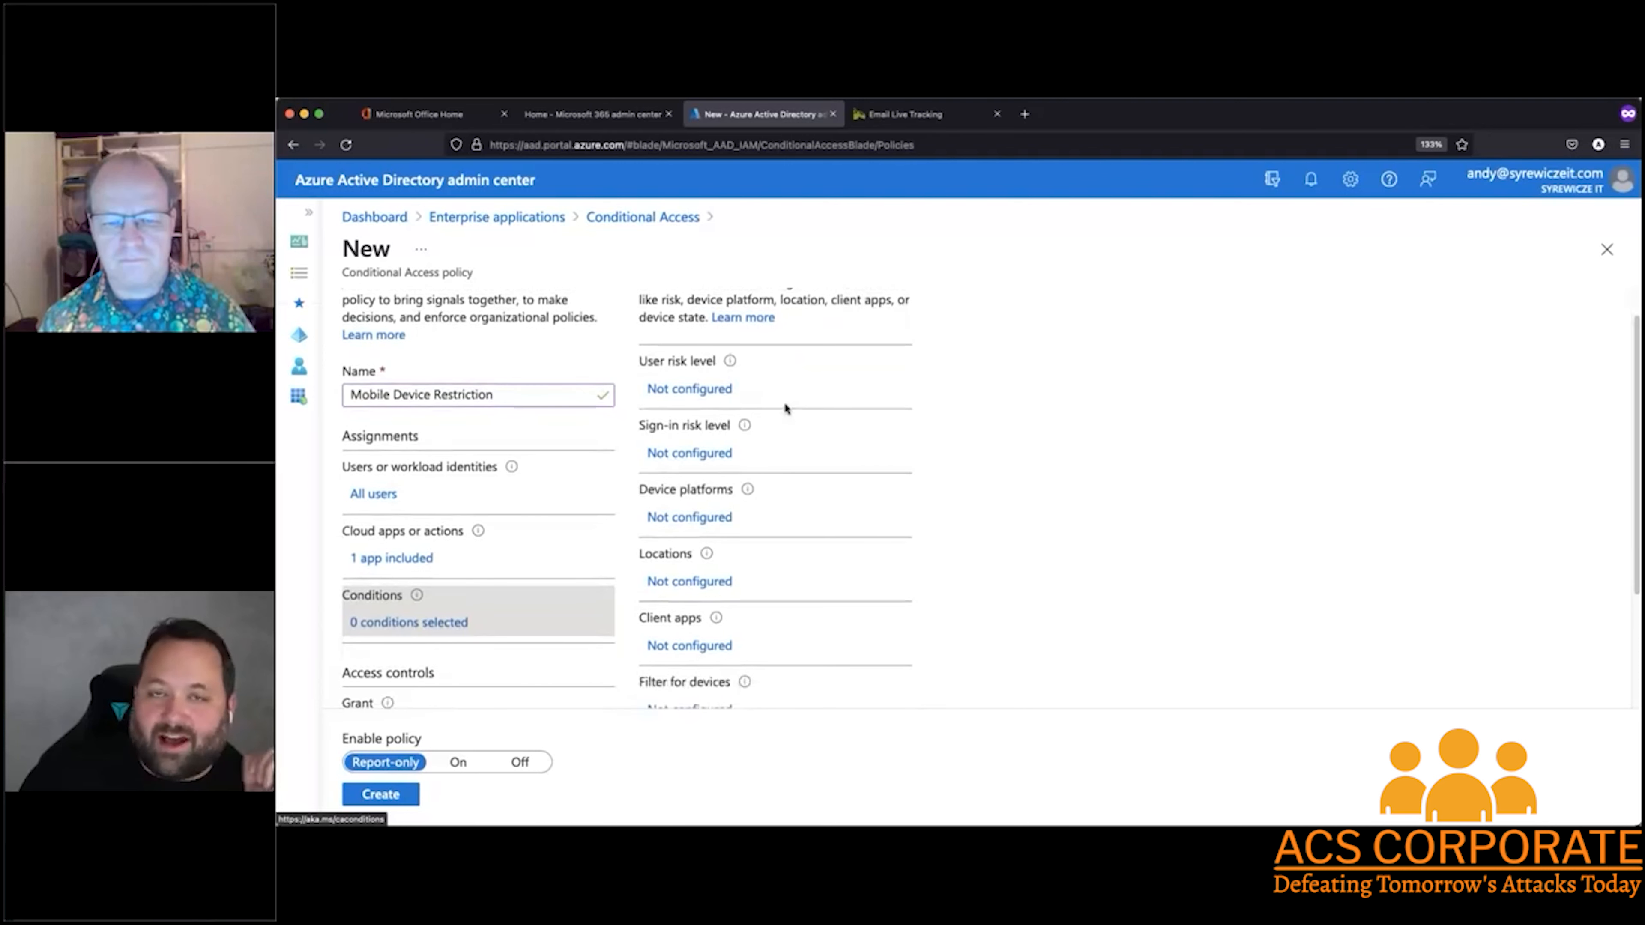
scroll(783, 400, "down", 2)
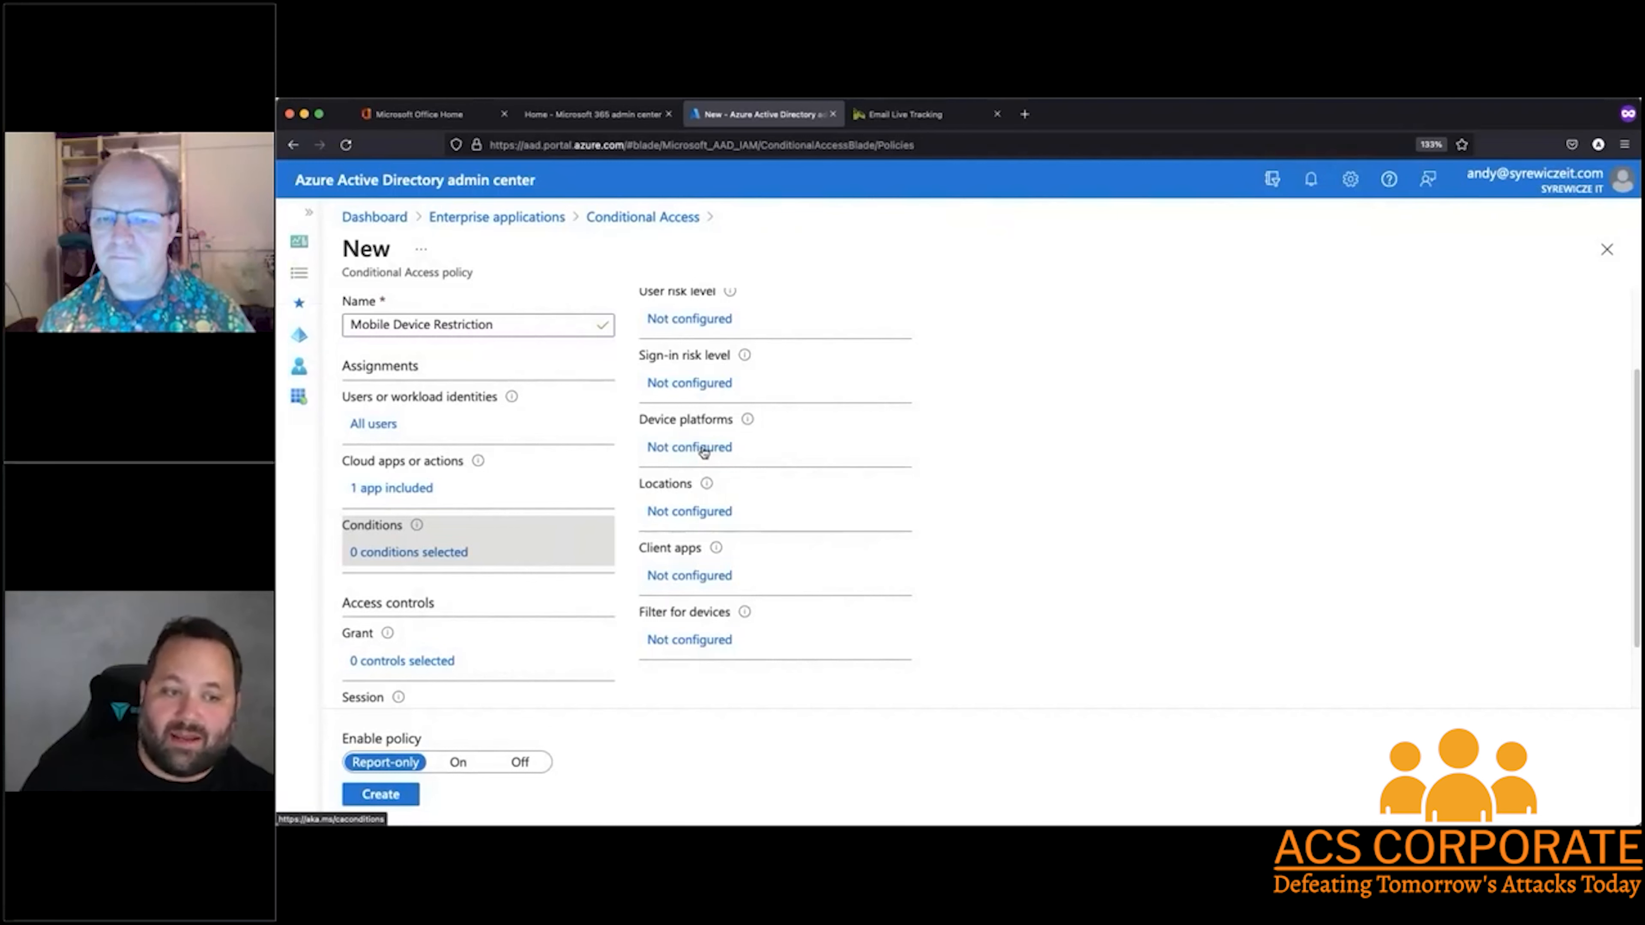
Configure the policy's device platforms condition to include the selected platforms Android, iOS and Windows Phone
left_click(703, 453)
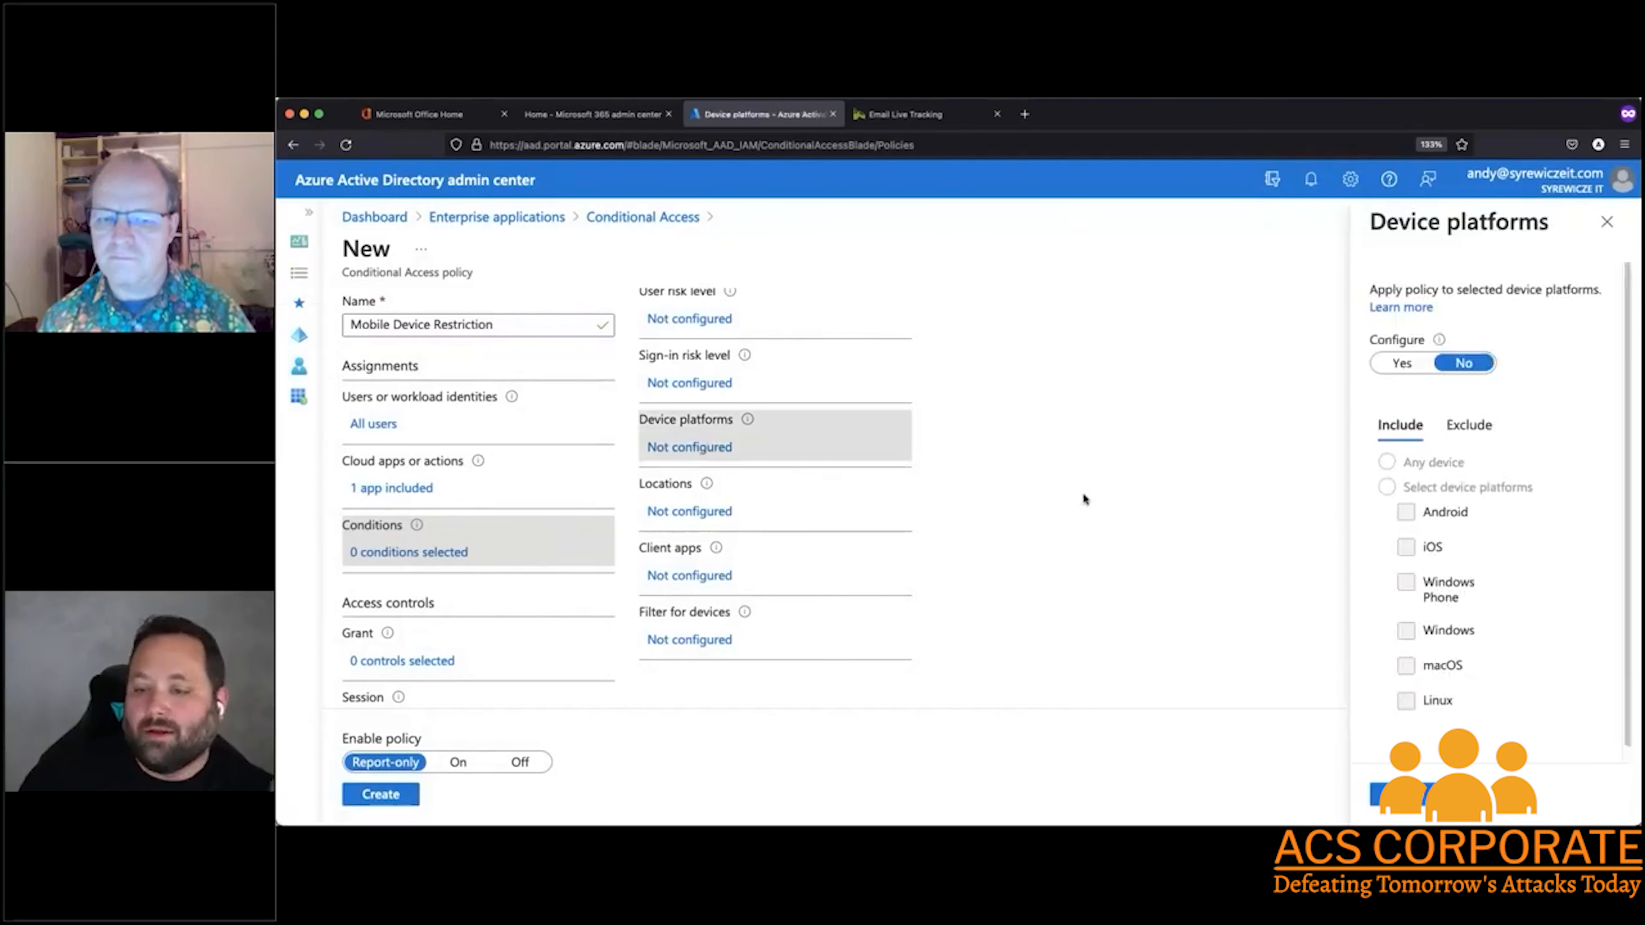
left_click(1406, 364)
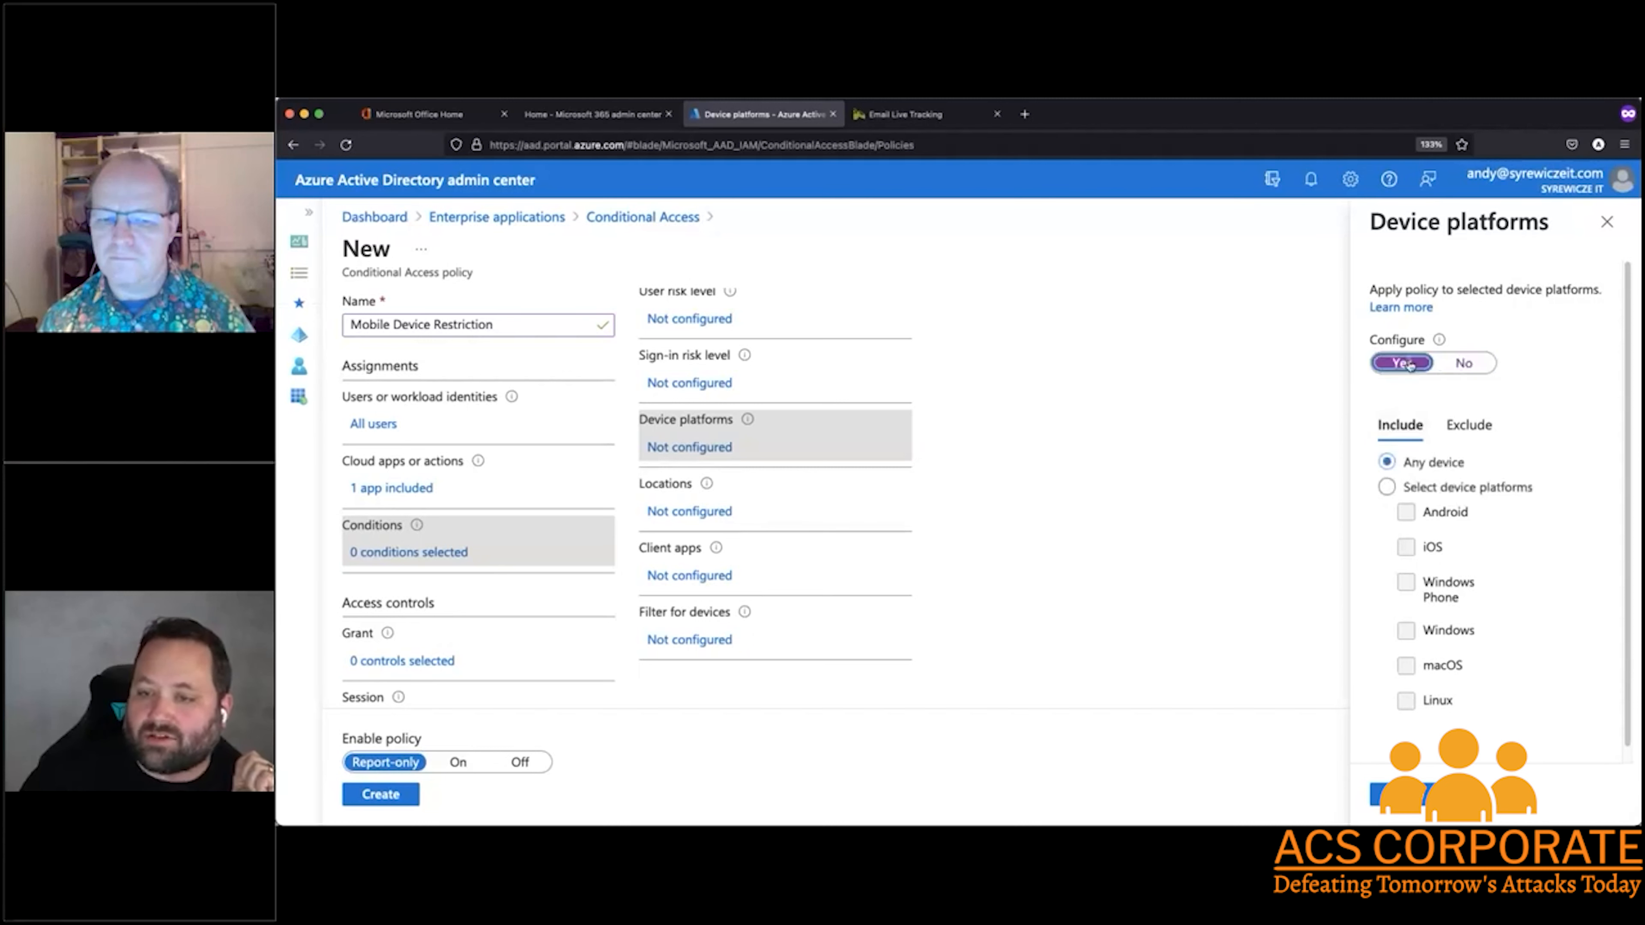
left_click(1387, 486)
scroll(1373, 505, "down", 1)
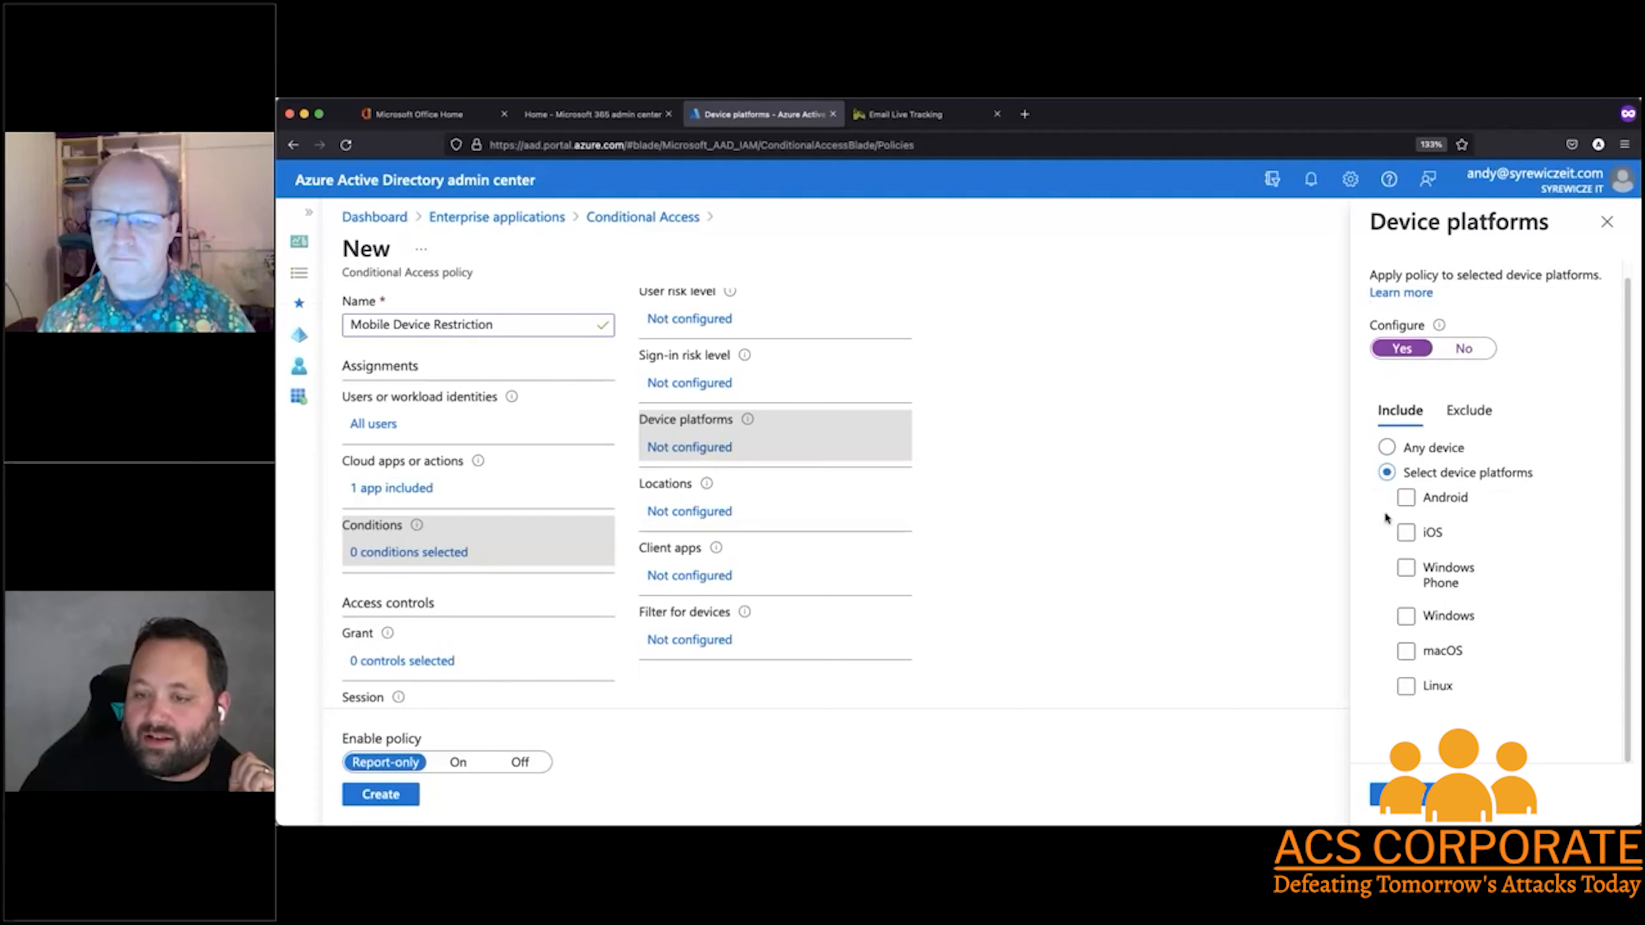
left_click(1406, 498)
left_click(1406, 532)
left_click(1406, 568)
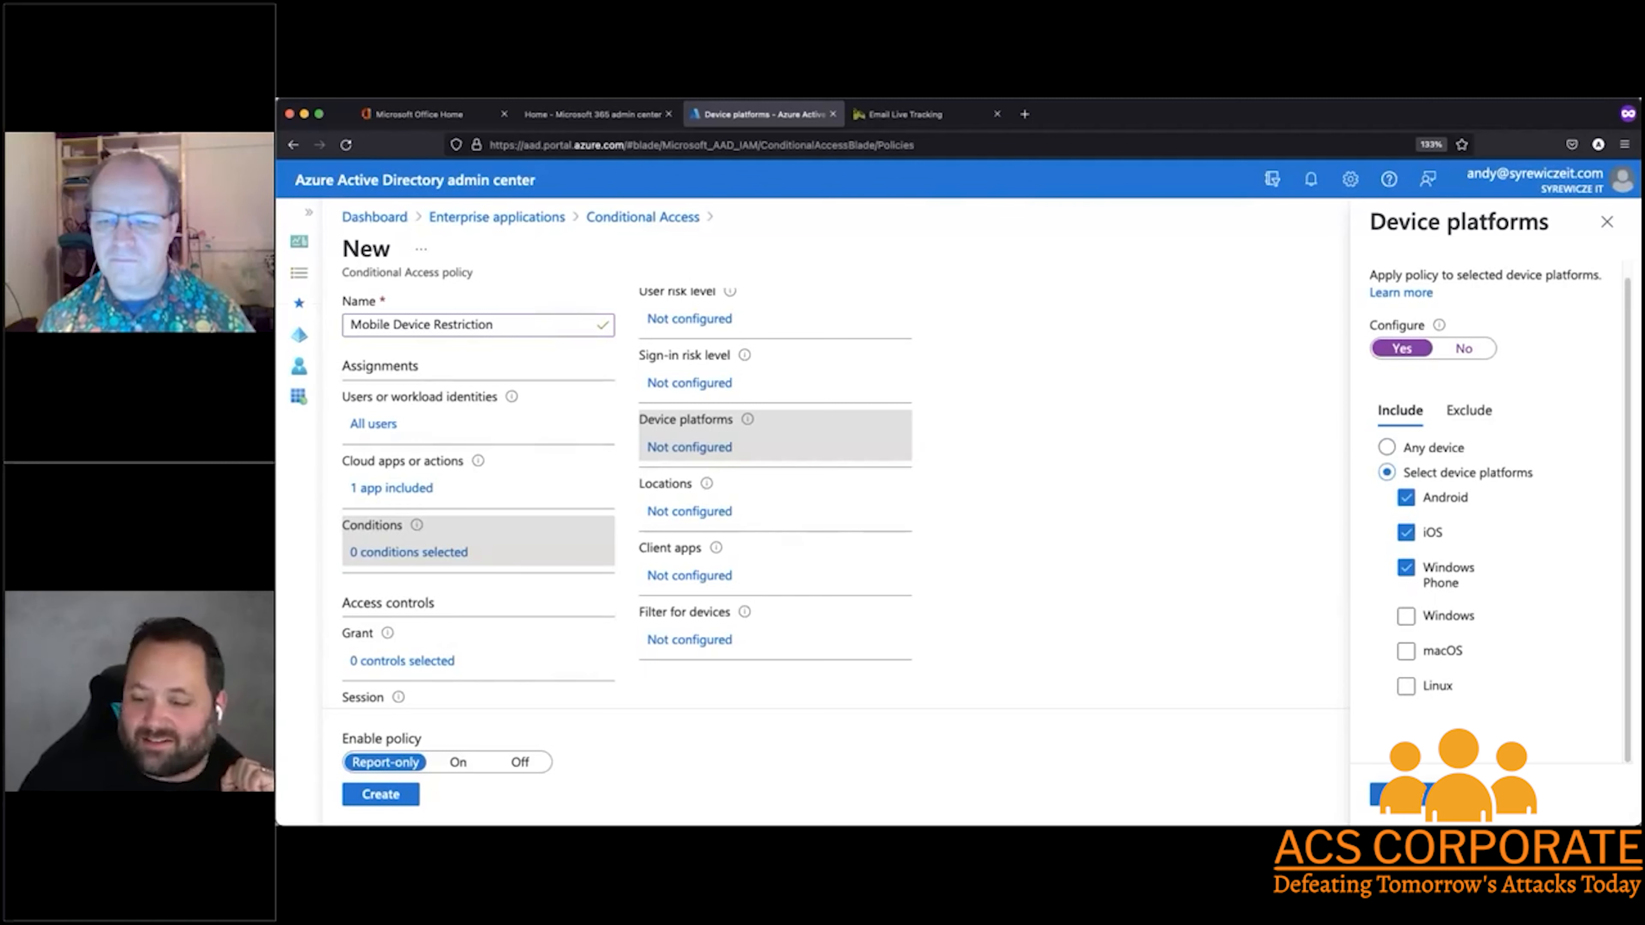
left_click(1399, 794)
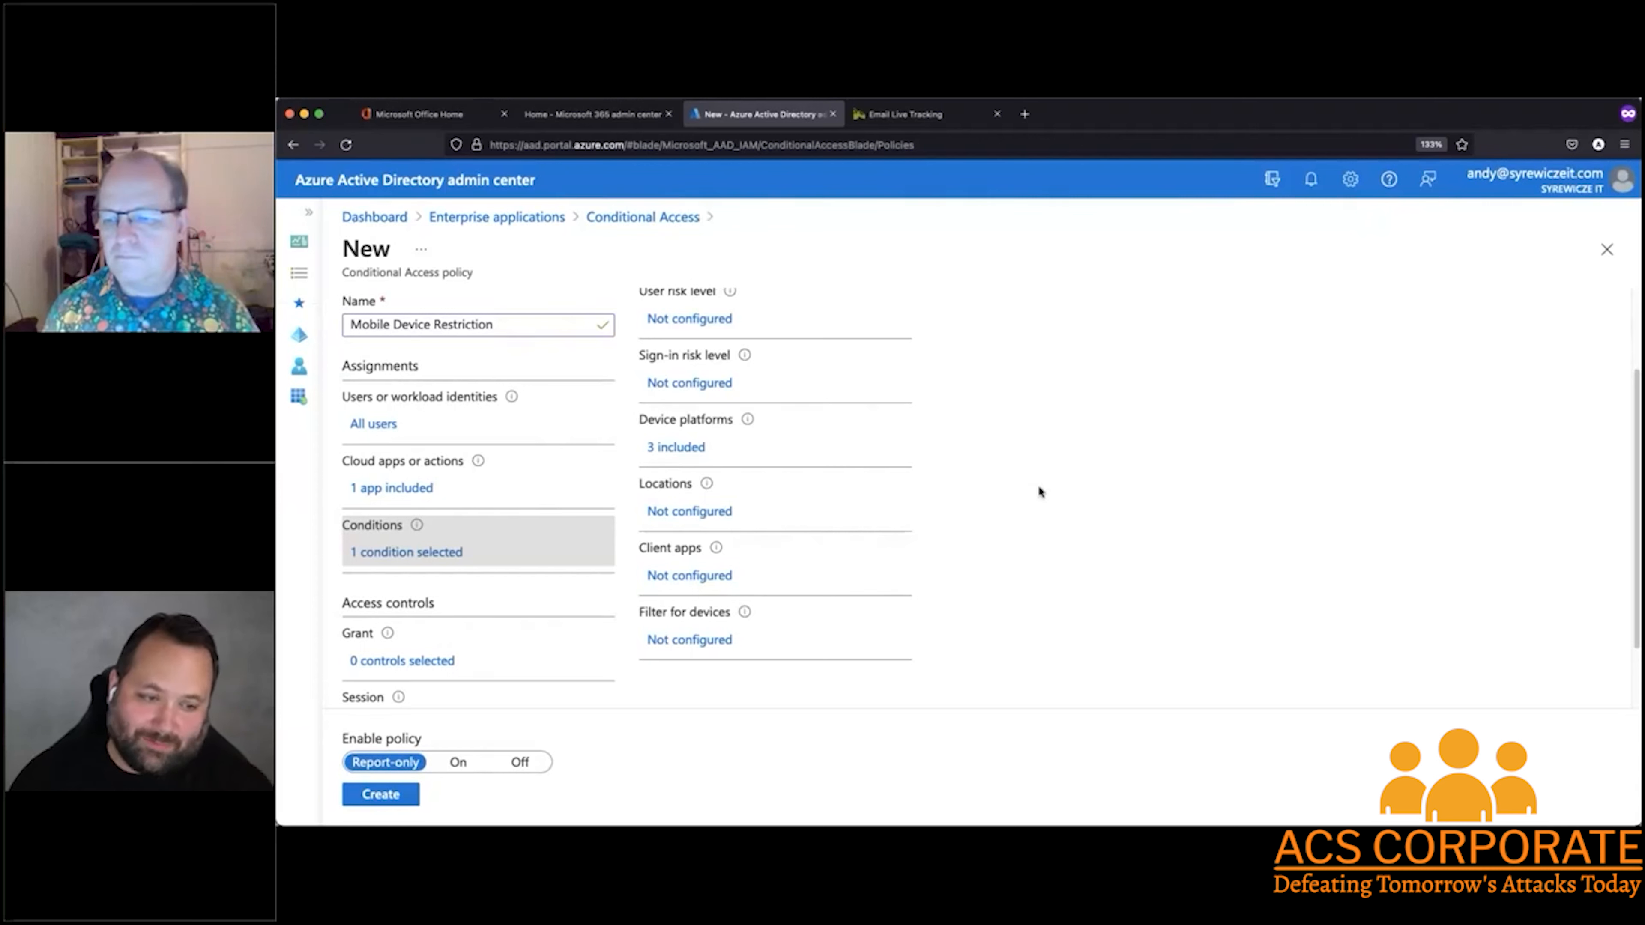
Set the policy's grant control to grant access while requiring multifactor authentication
scroll(978, 507, "down", 2)
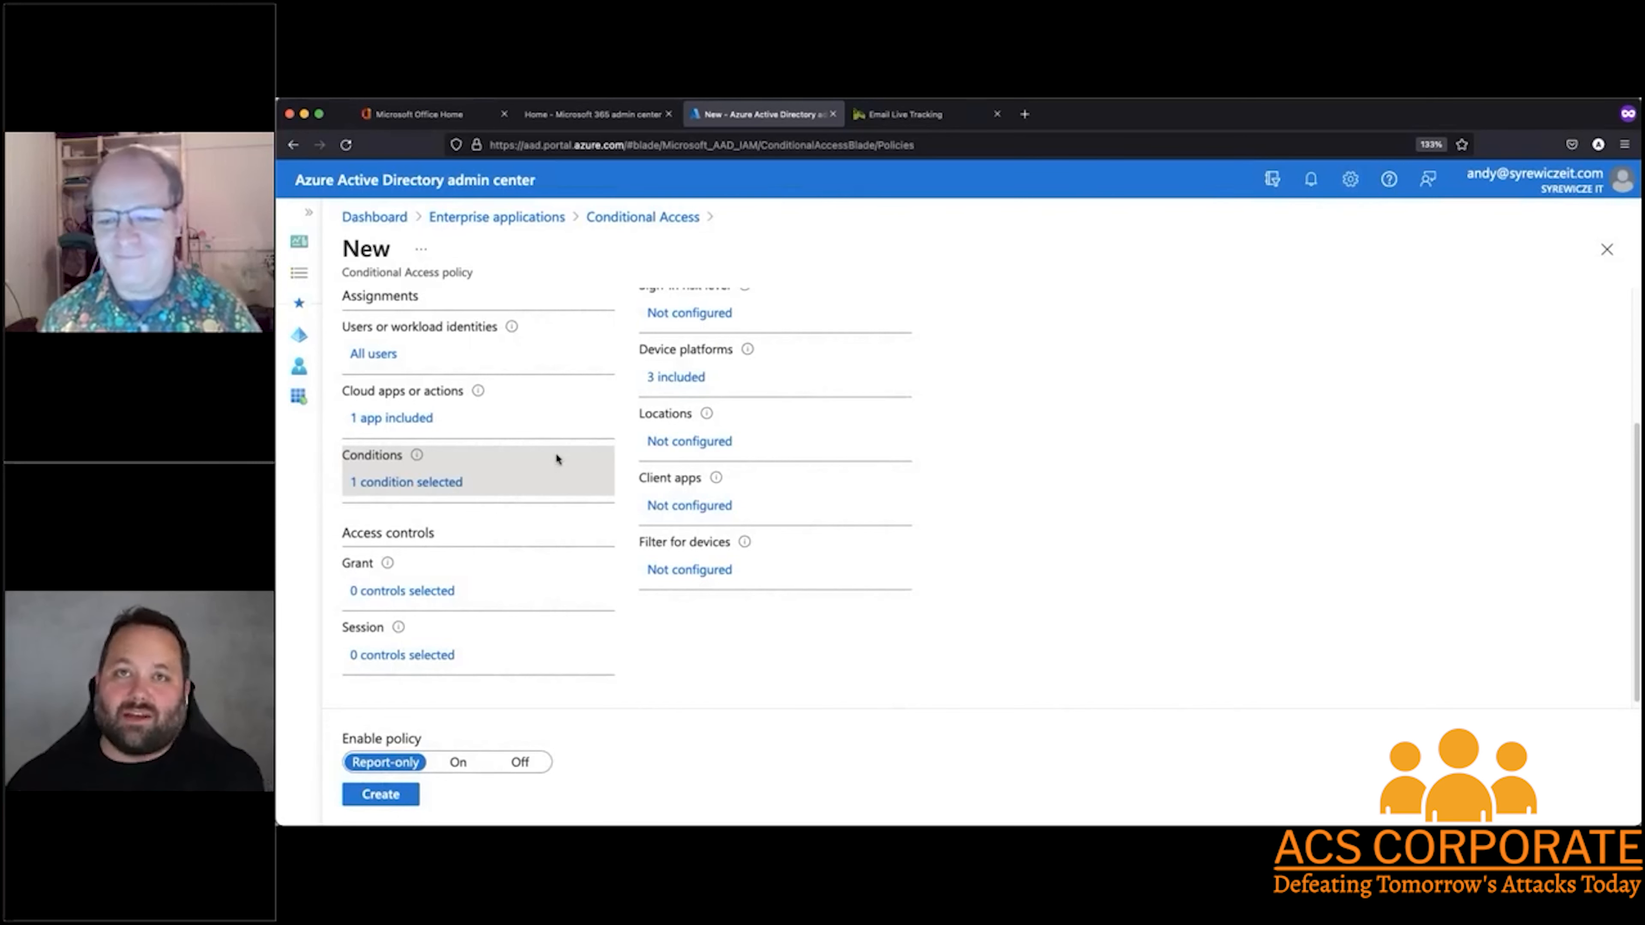
left_click(428, 598)
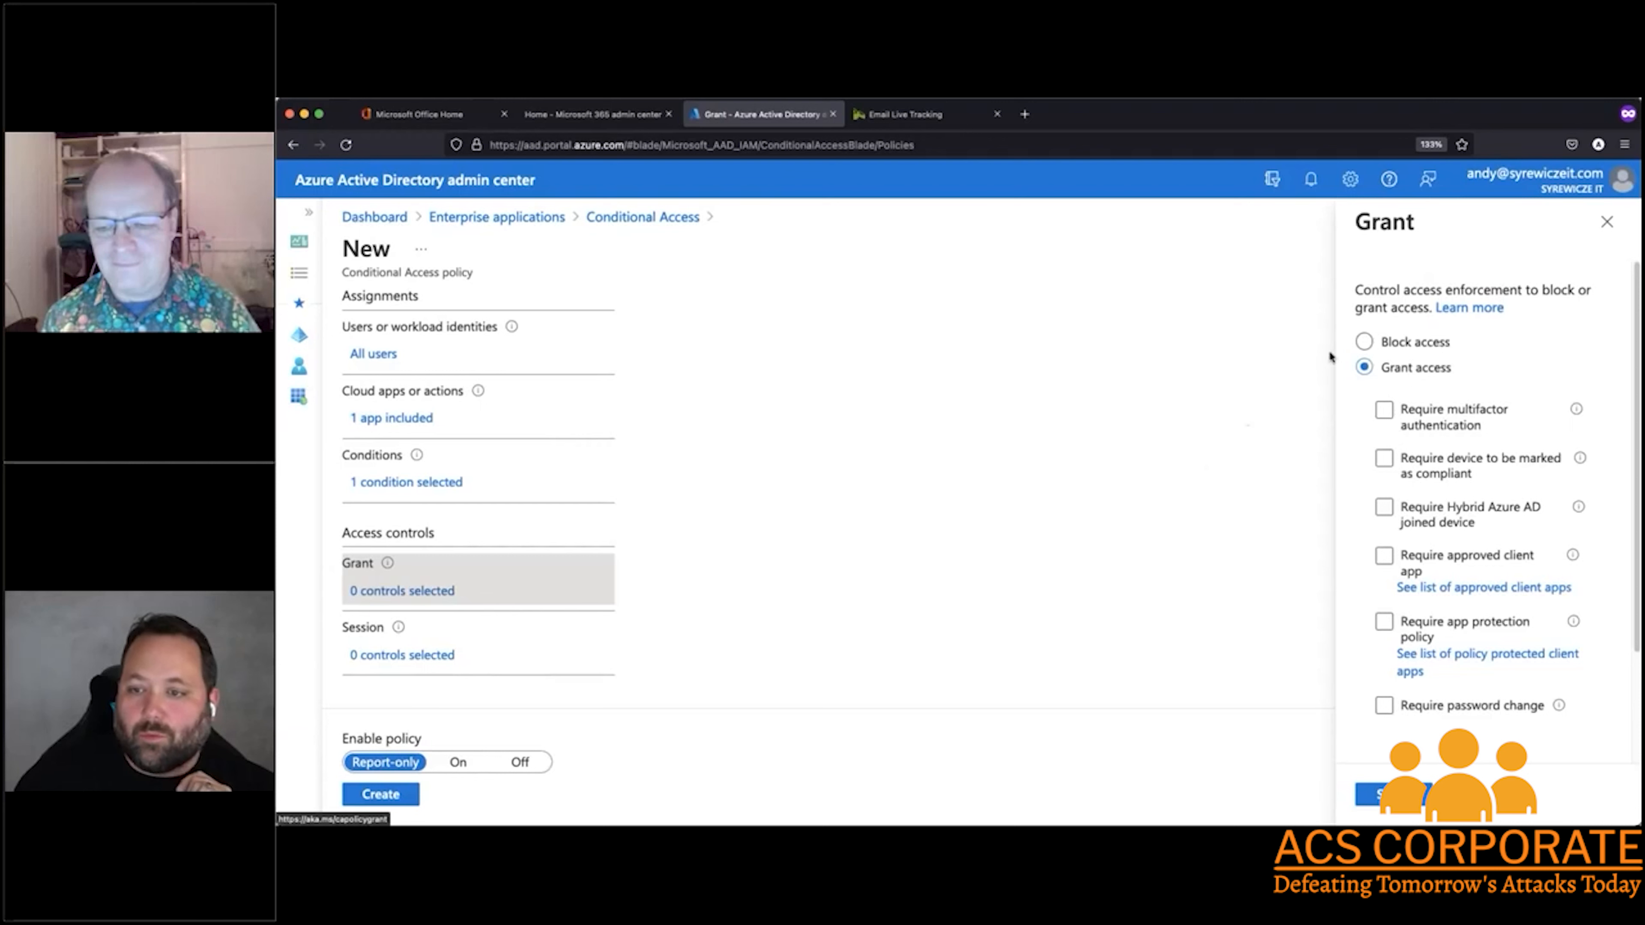
left_click(1384, 411)
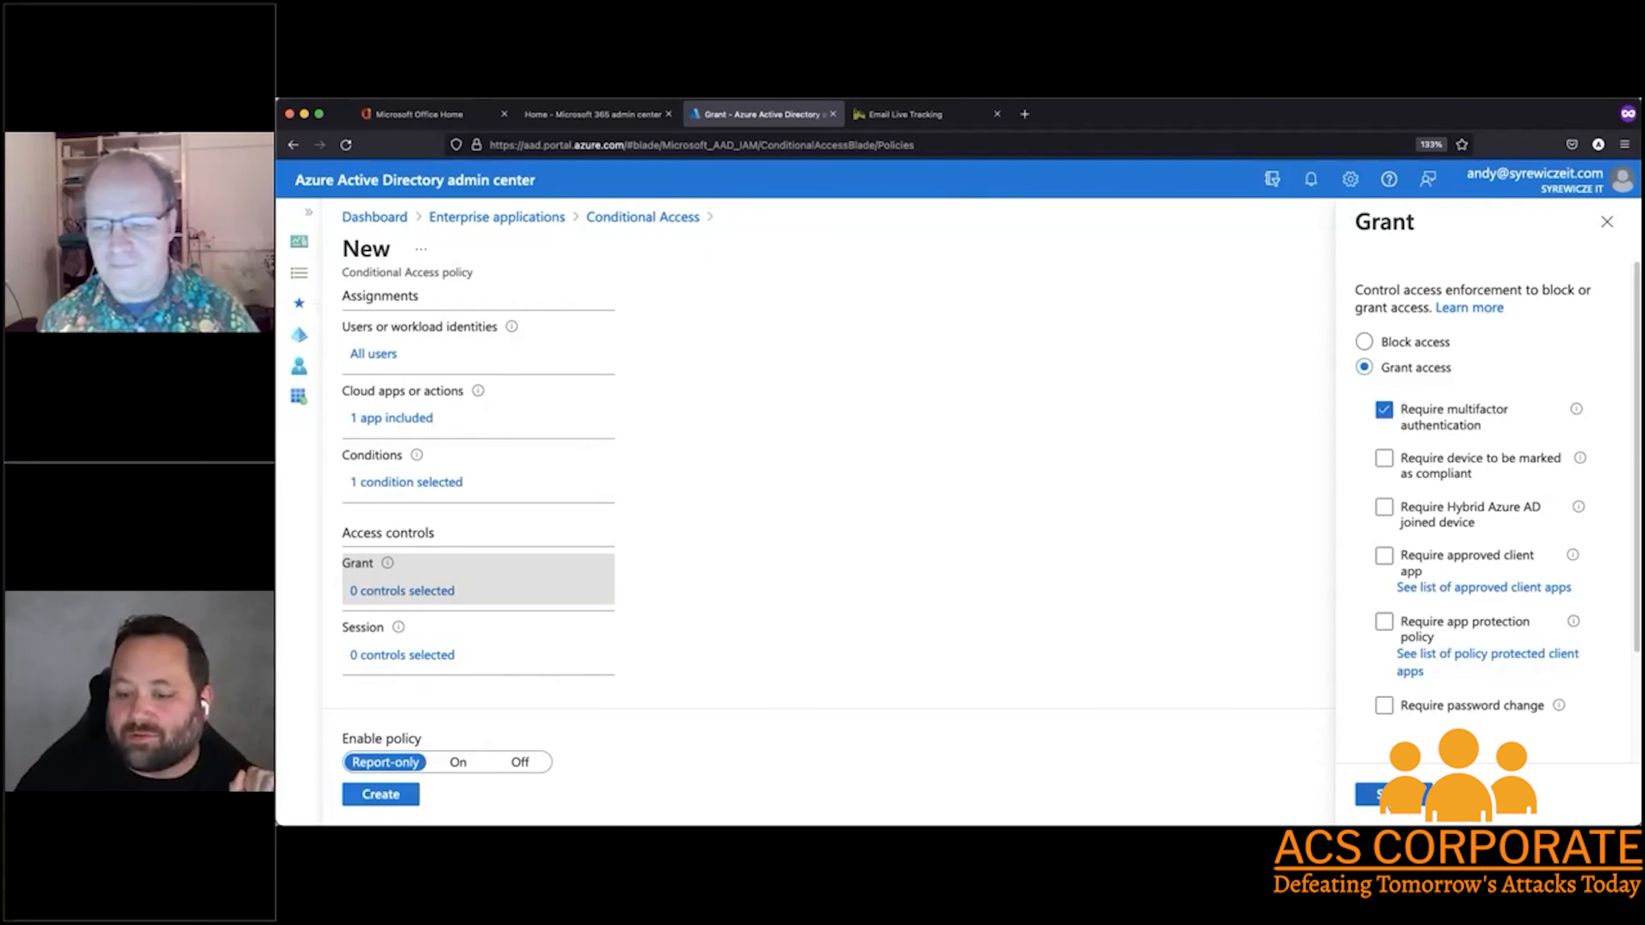
left_click(1372, 794)
Examine the policy's session controls, reading the explanations for app enforced restrictions and persistent browser session, and close them without selecting any
scroll(472, 645, "down", 1)
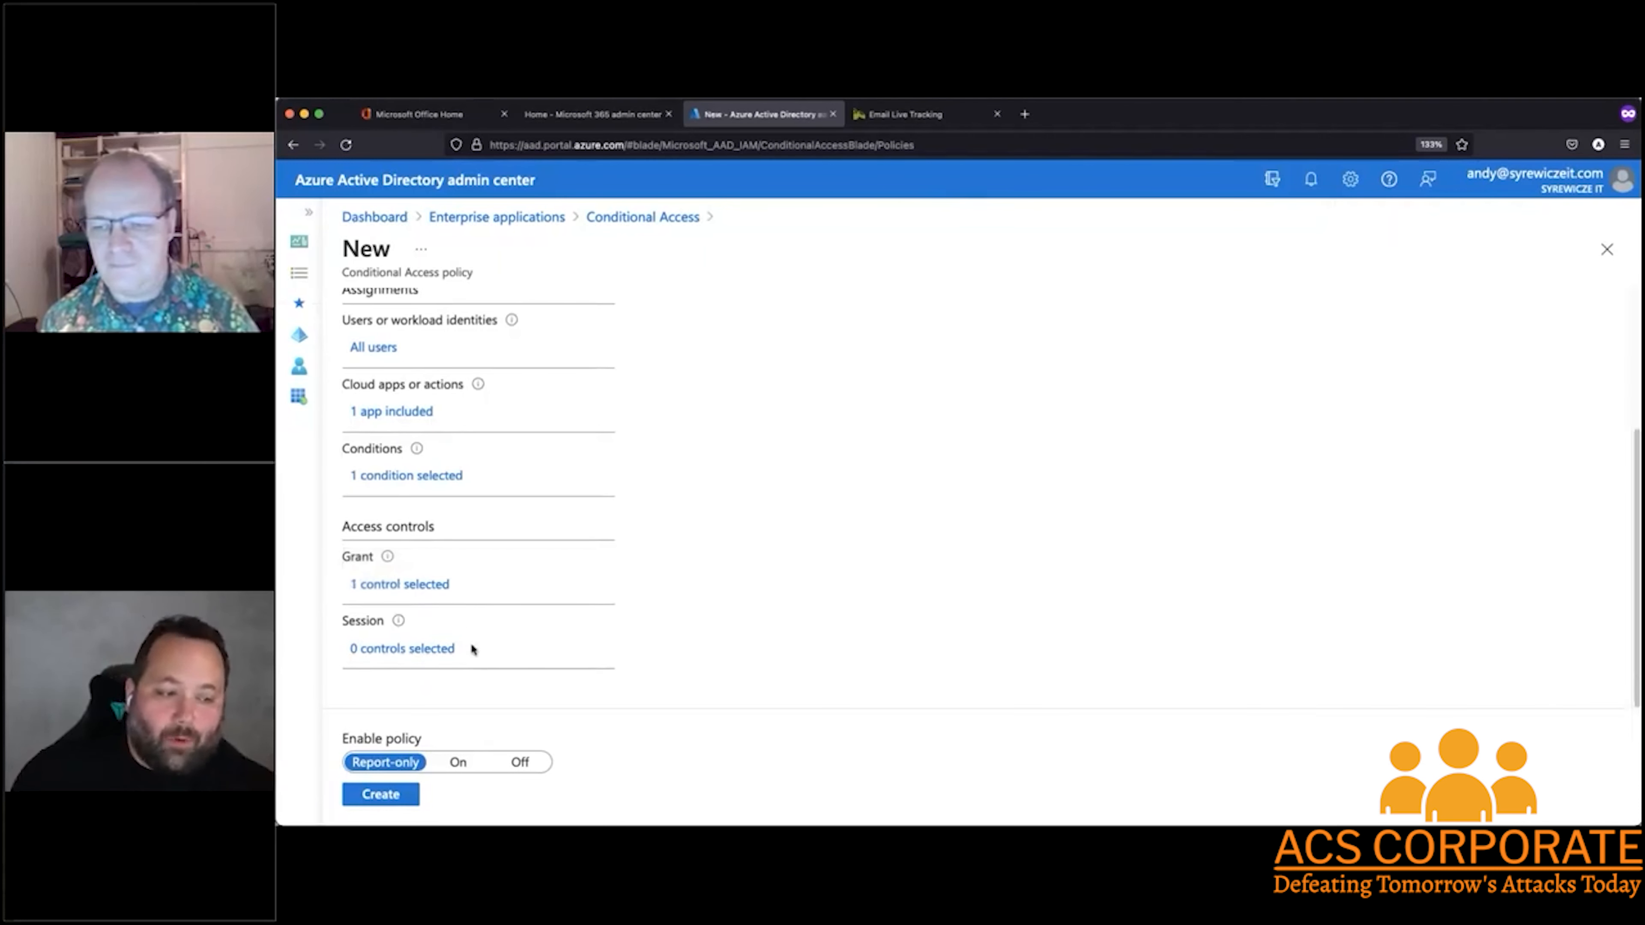
left_click(435, 650)
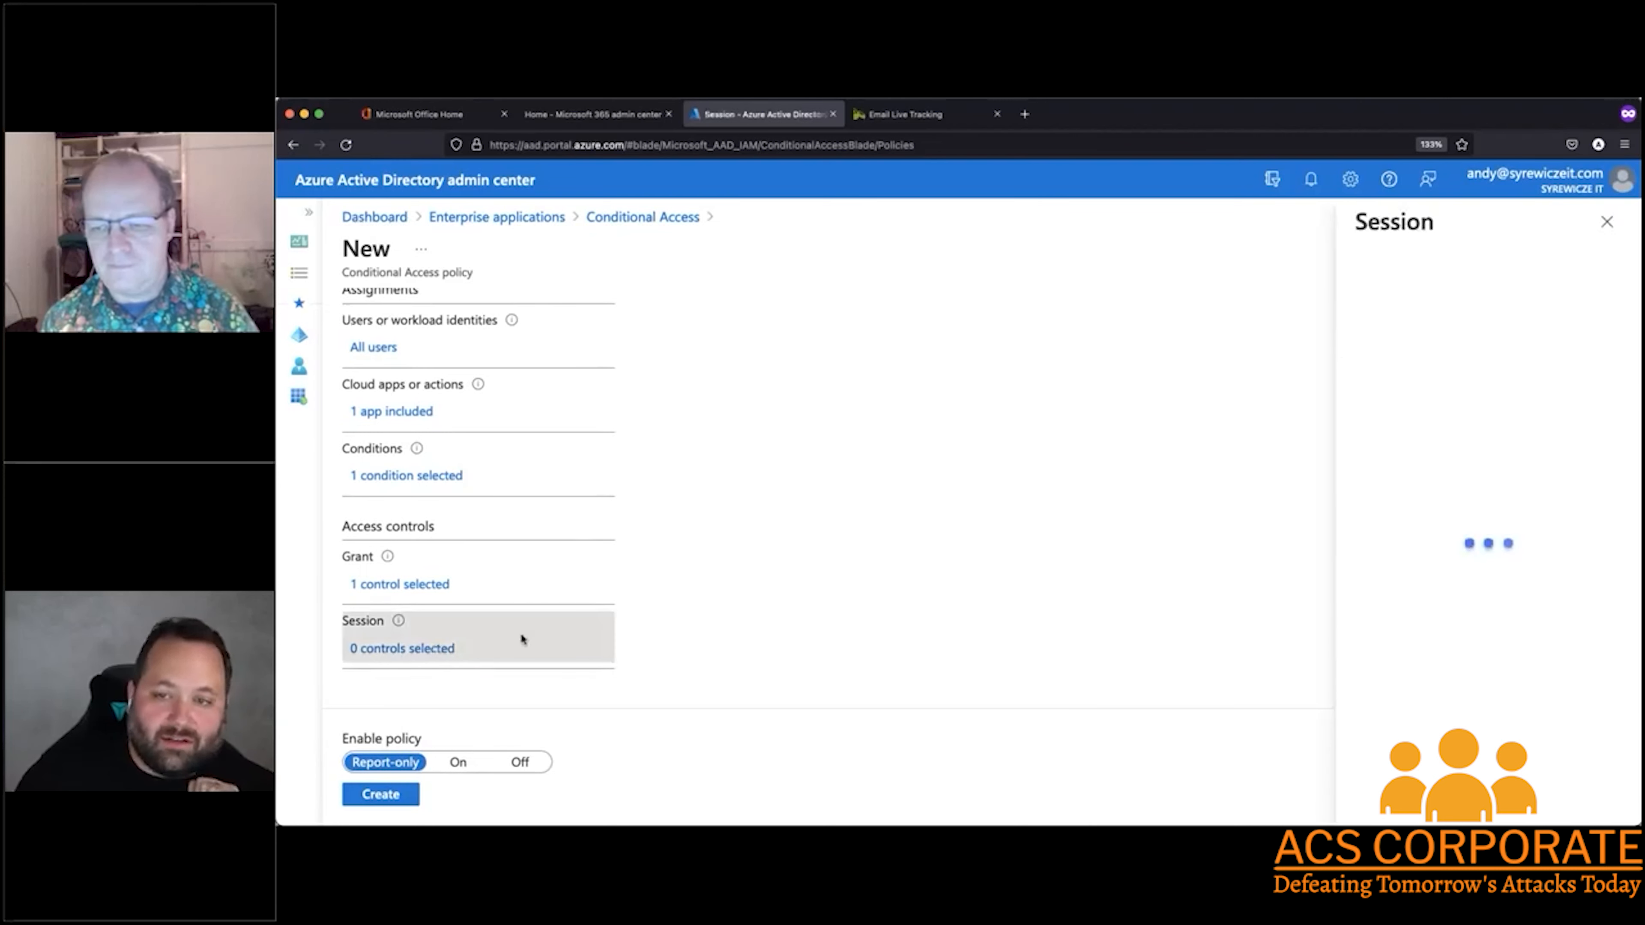
left_click(1479, 392)
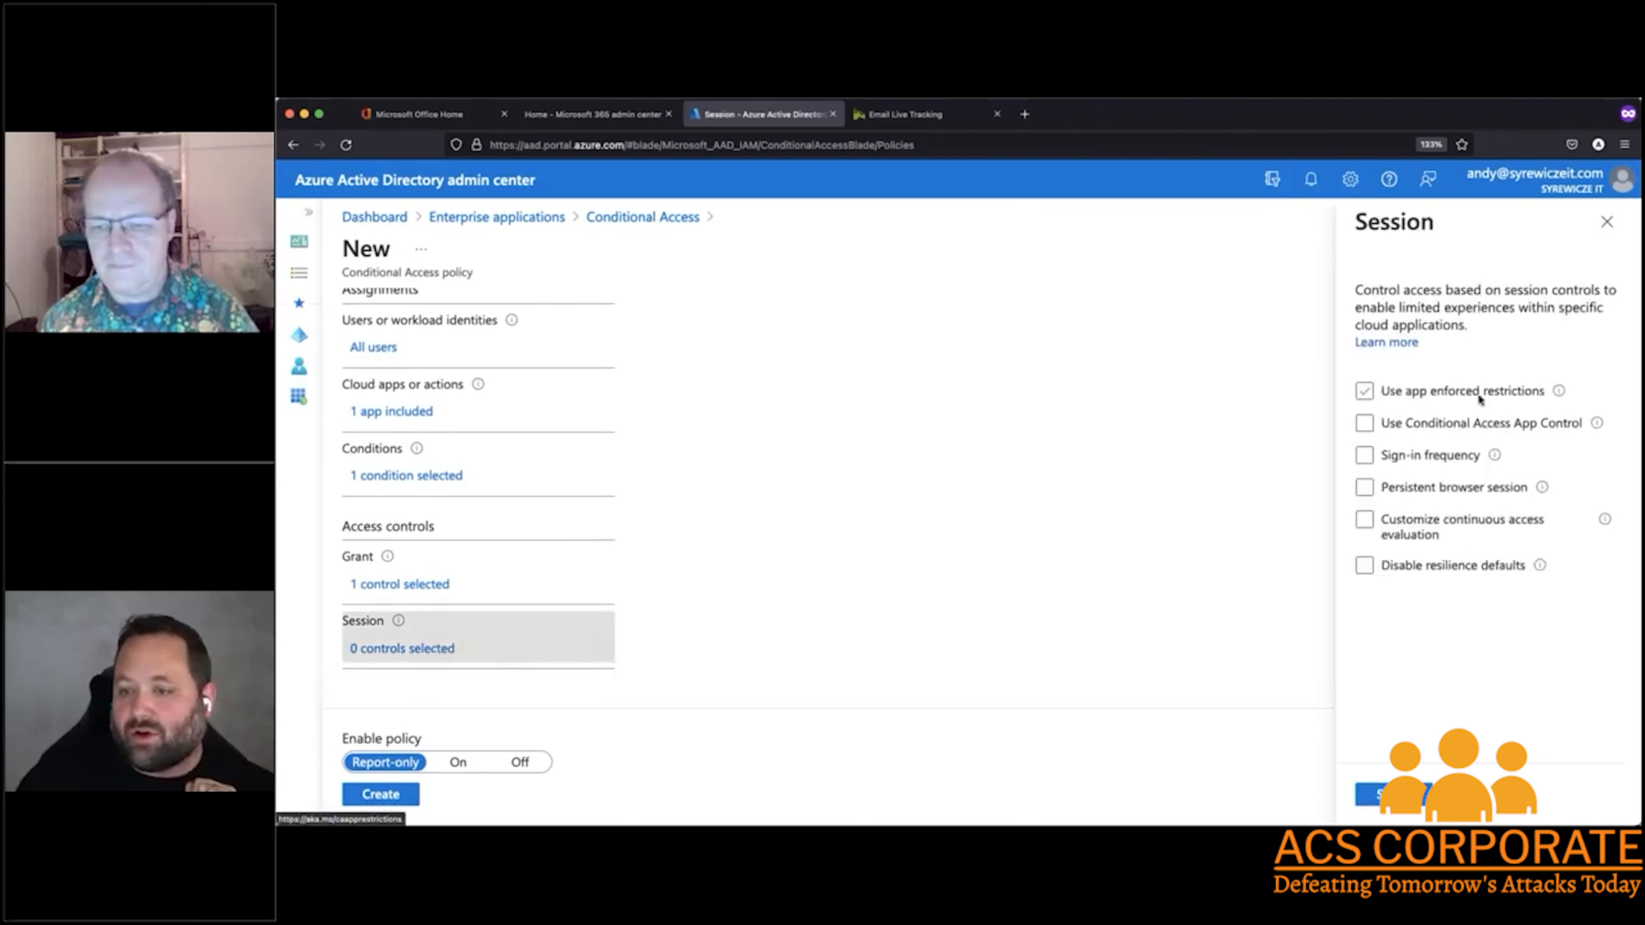
left_click(1483, 392)
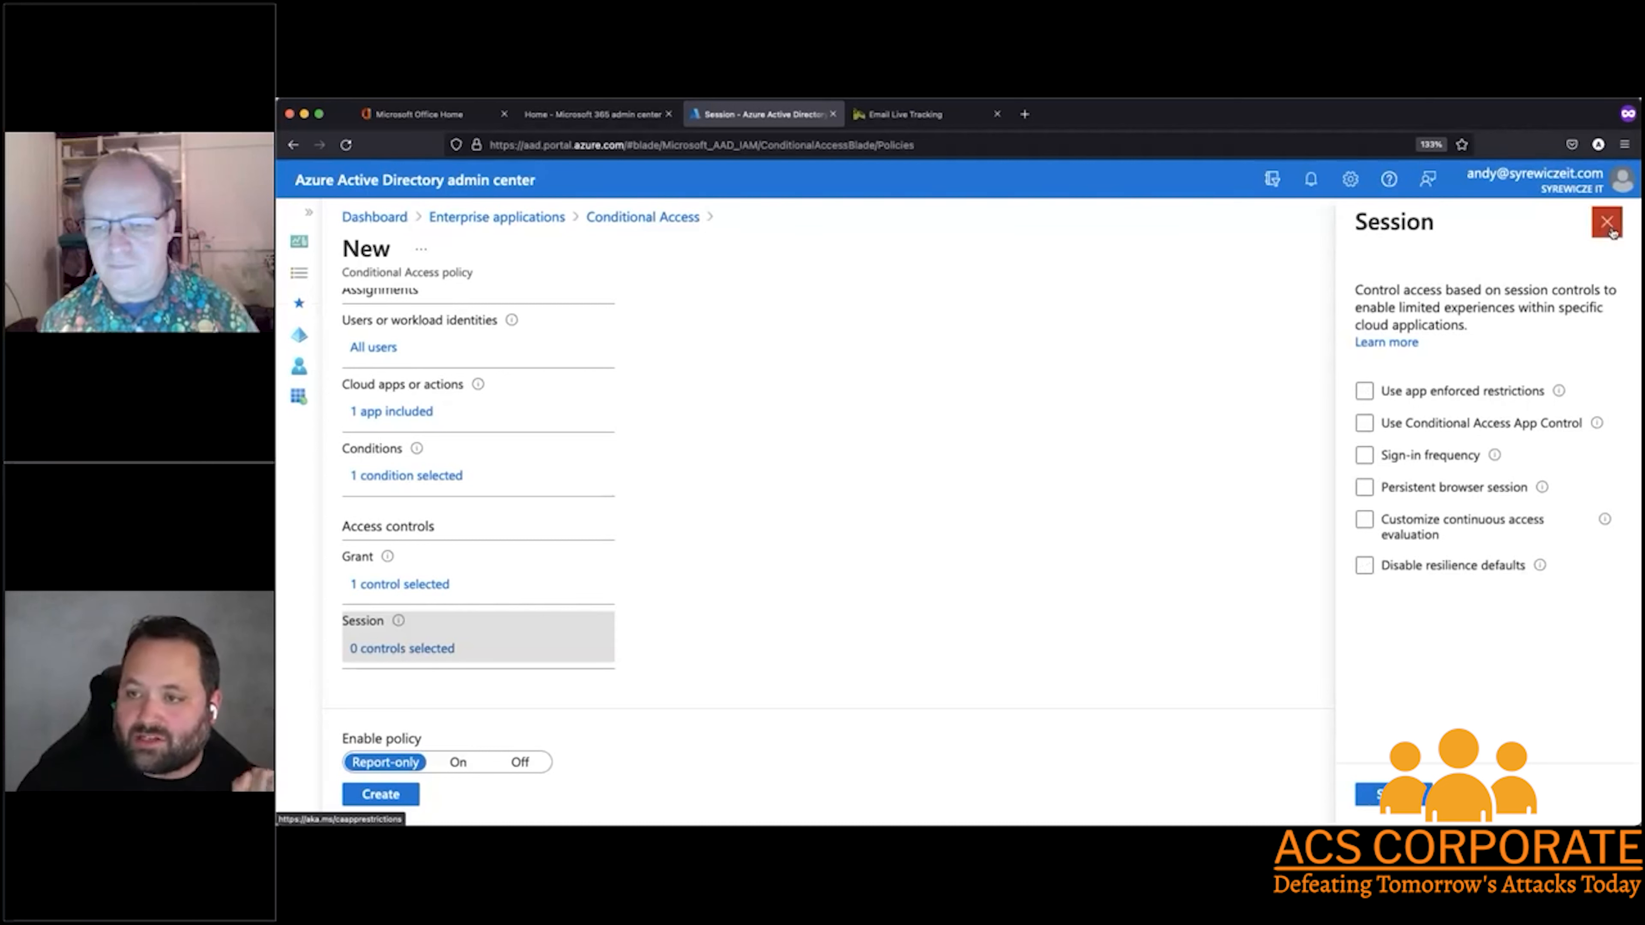
mouse_move(1559, 393)
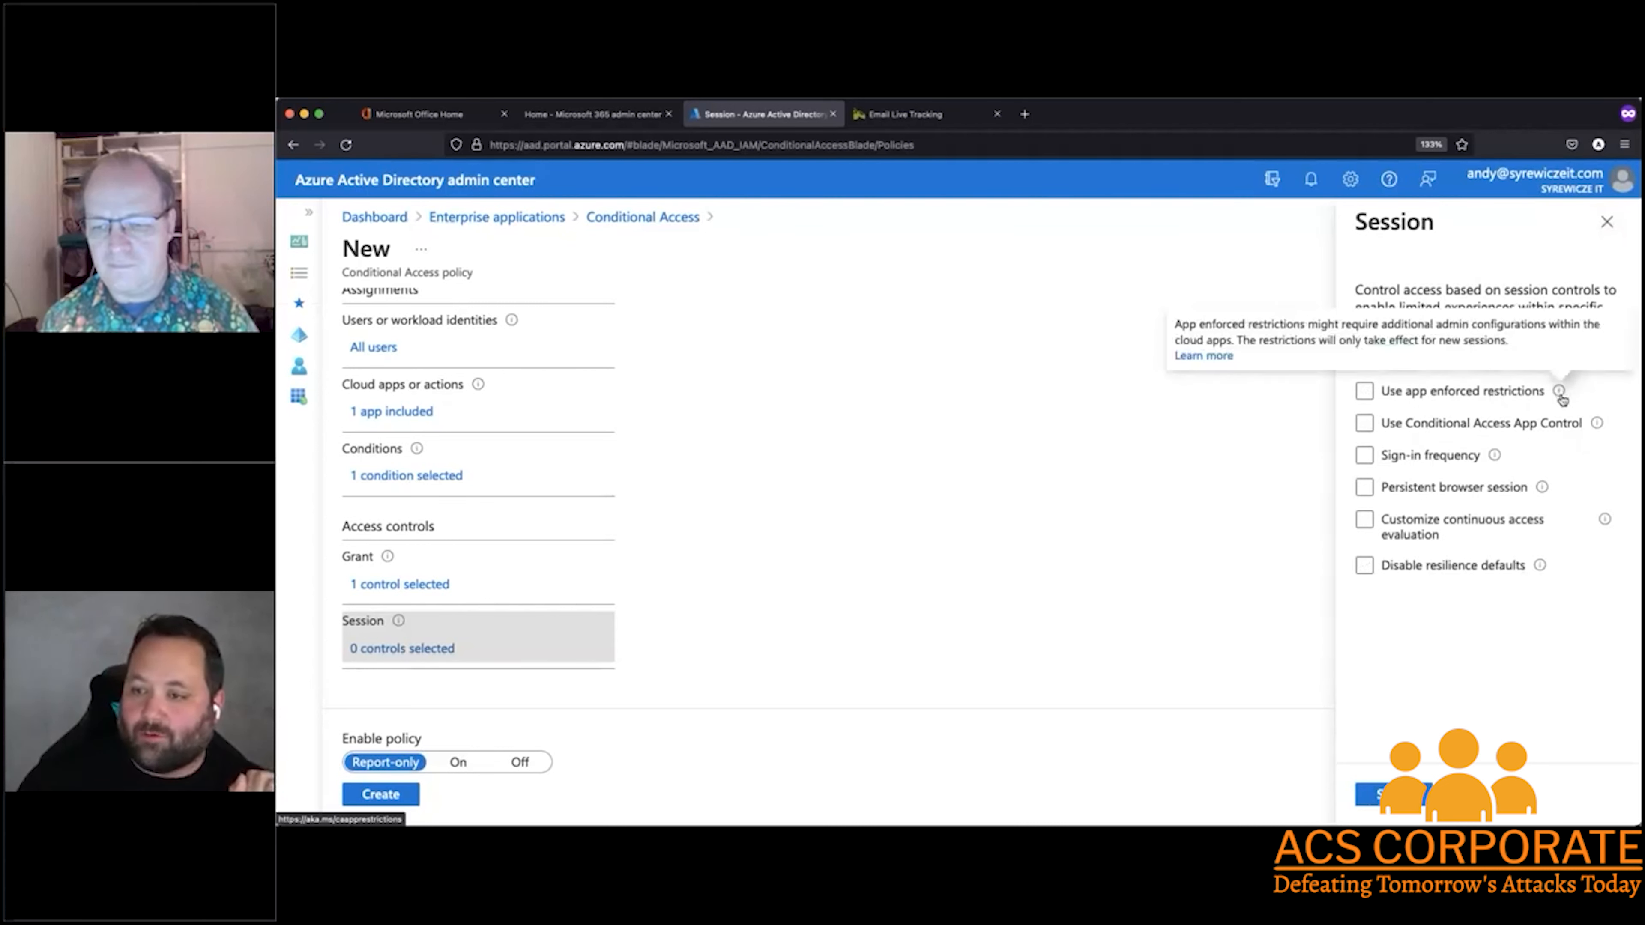
mouse_move(1496, 457)
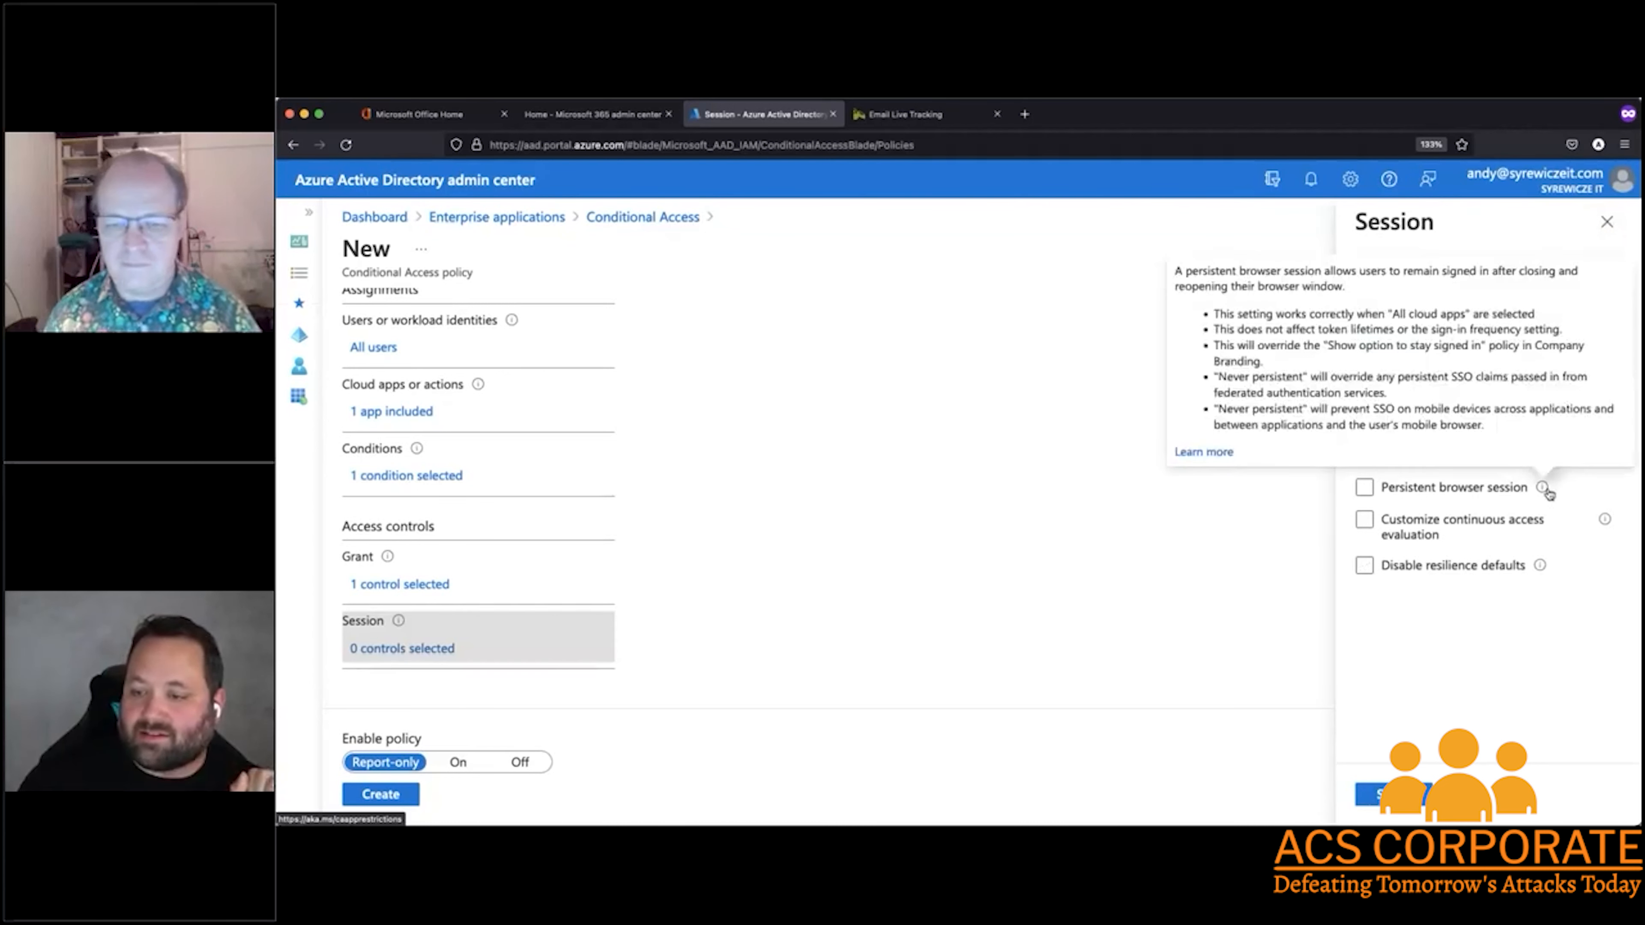
left_click(1607, 221)
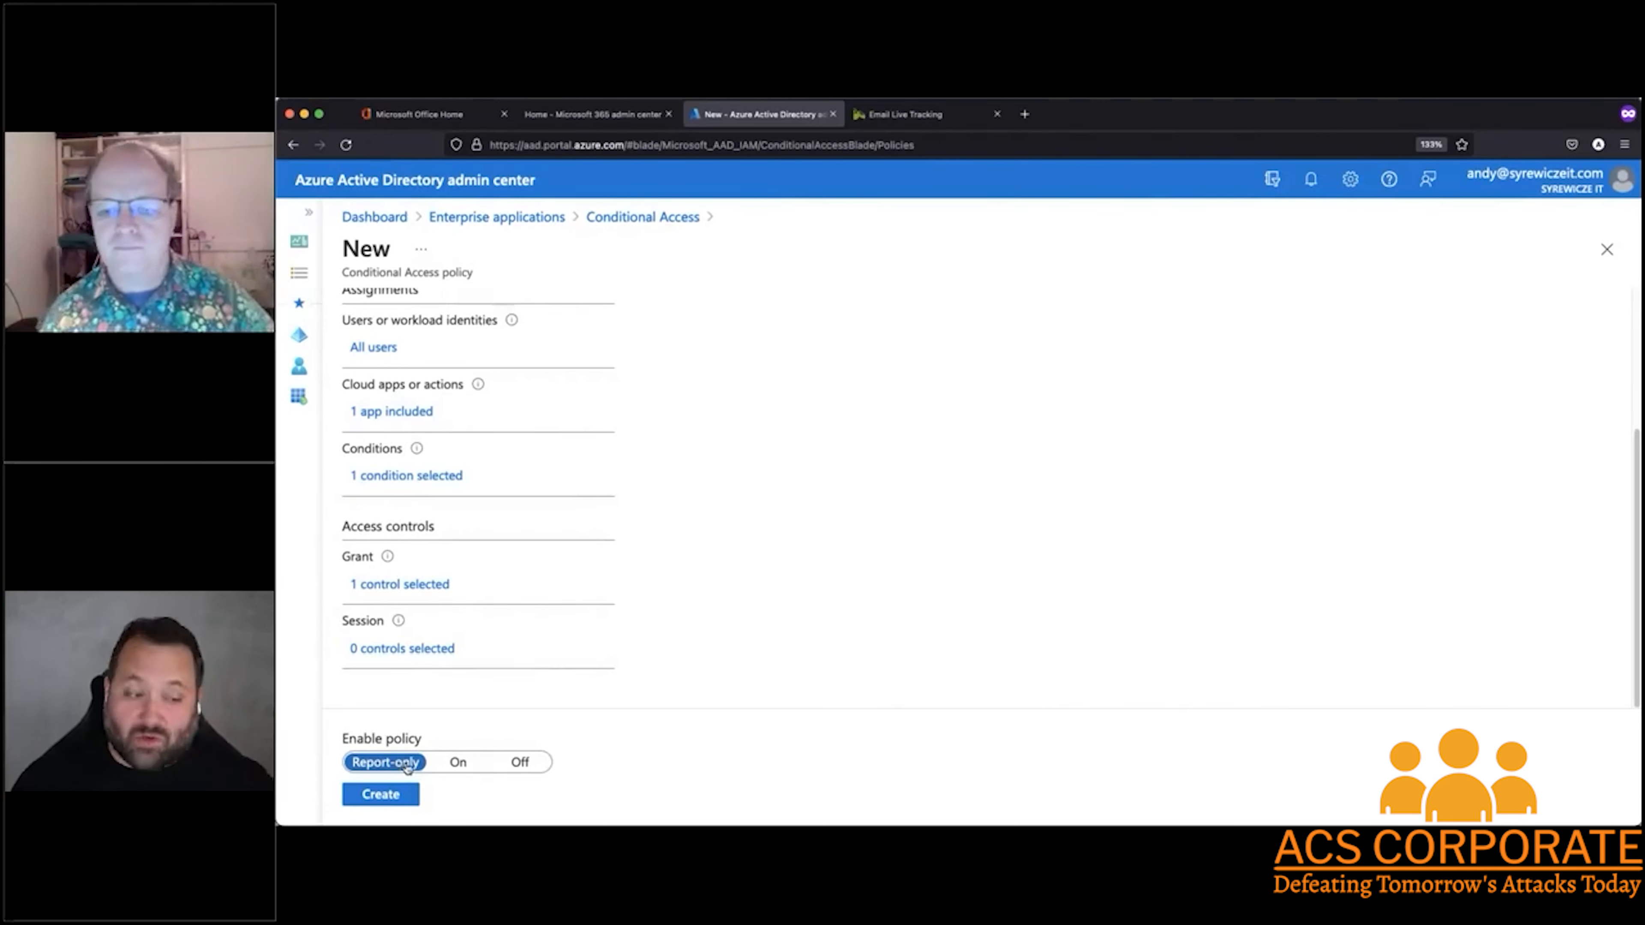
Leave the new policy without creating it, discarding the unsaved edits, and return to the Conditional Access policies overview
scroll(705, 566, "up", 5)
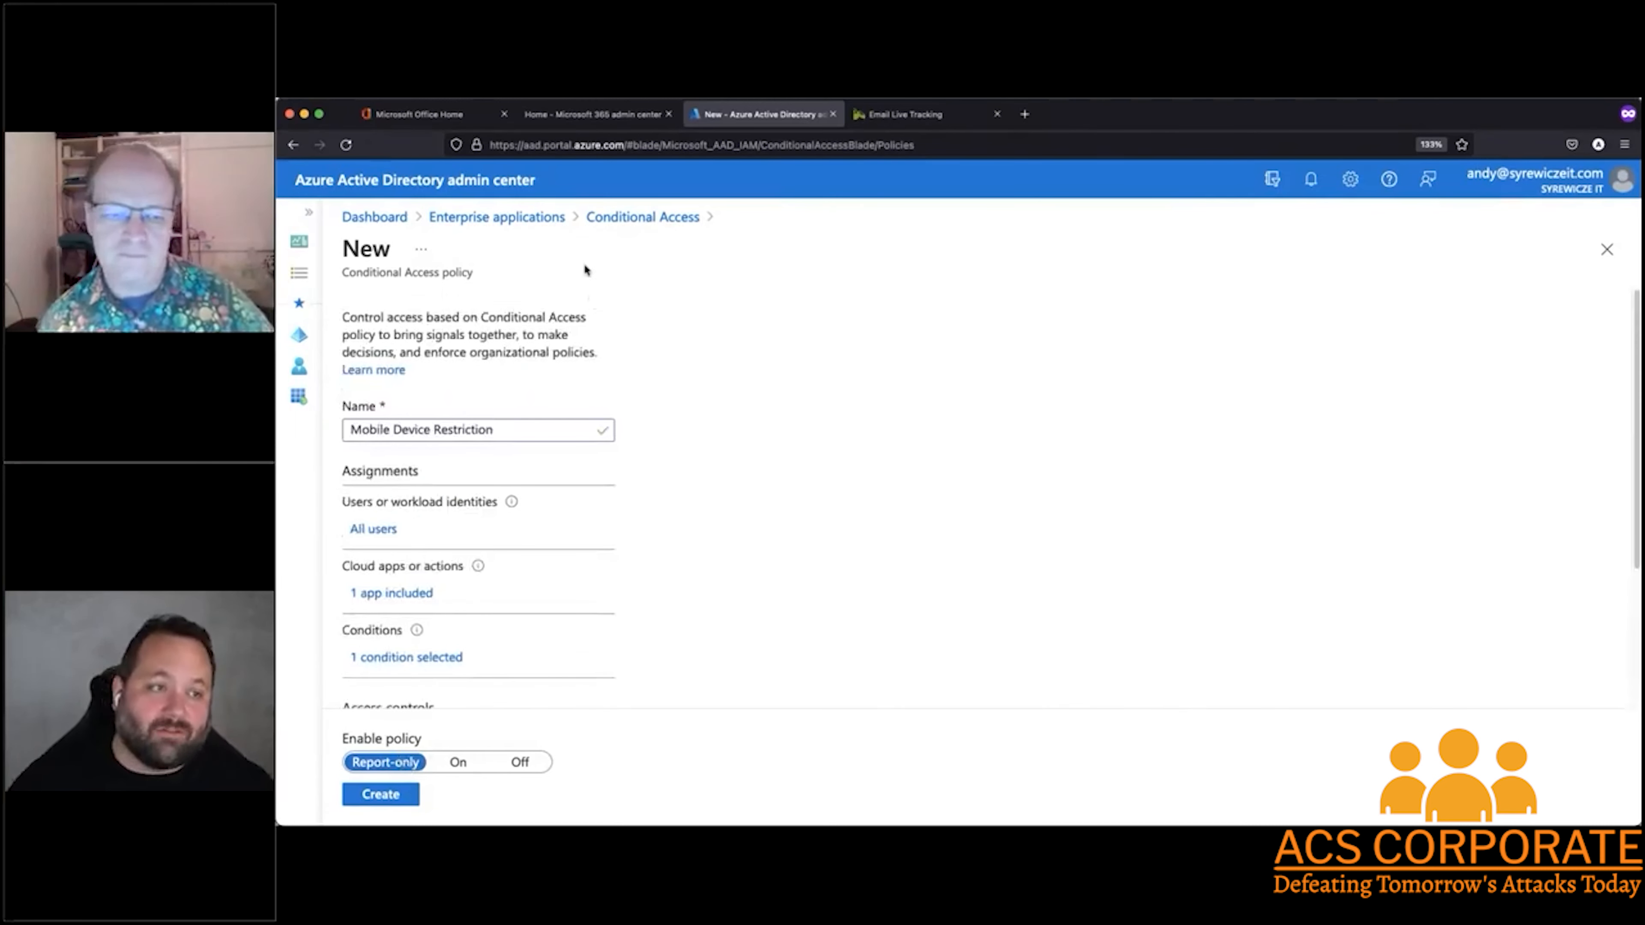
left_click(641, 217)
left_click(1066, 518)
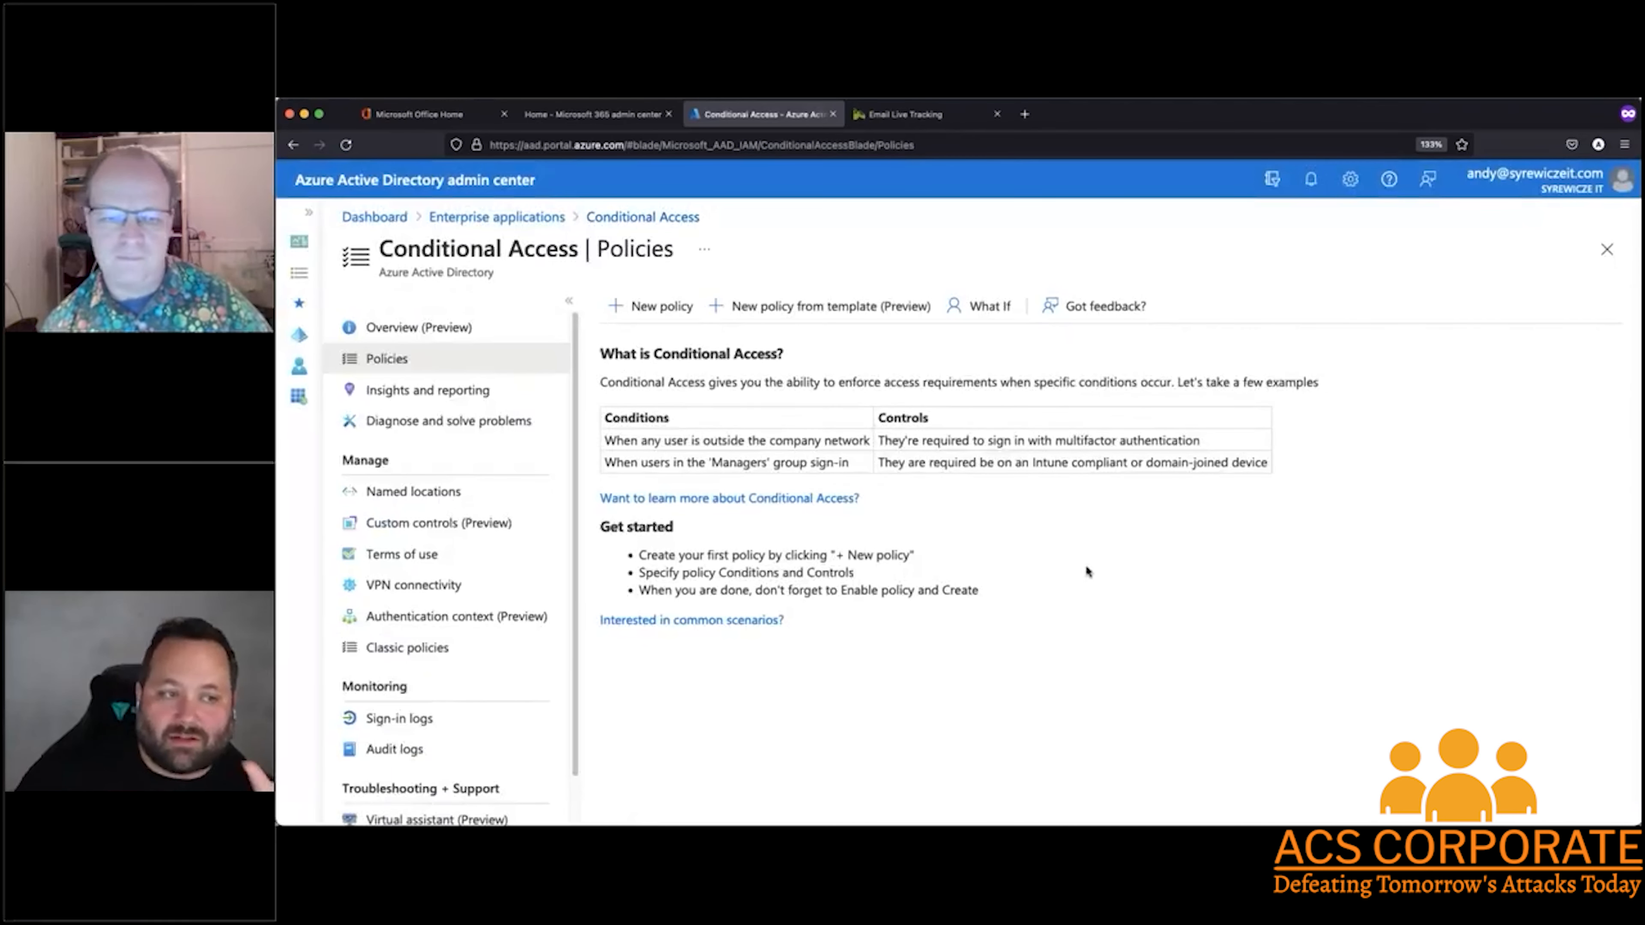
Open the What If policy test and look through its user, cloud app, location, device and risk settings
left_click(983, 314)
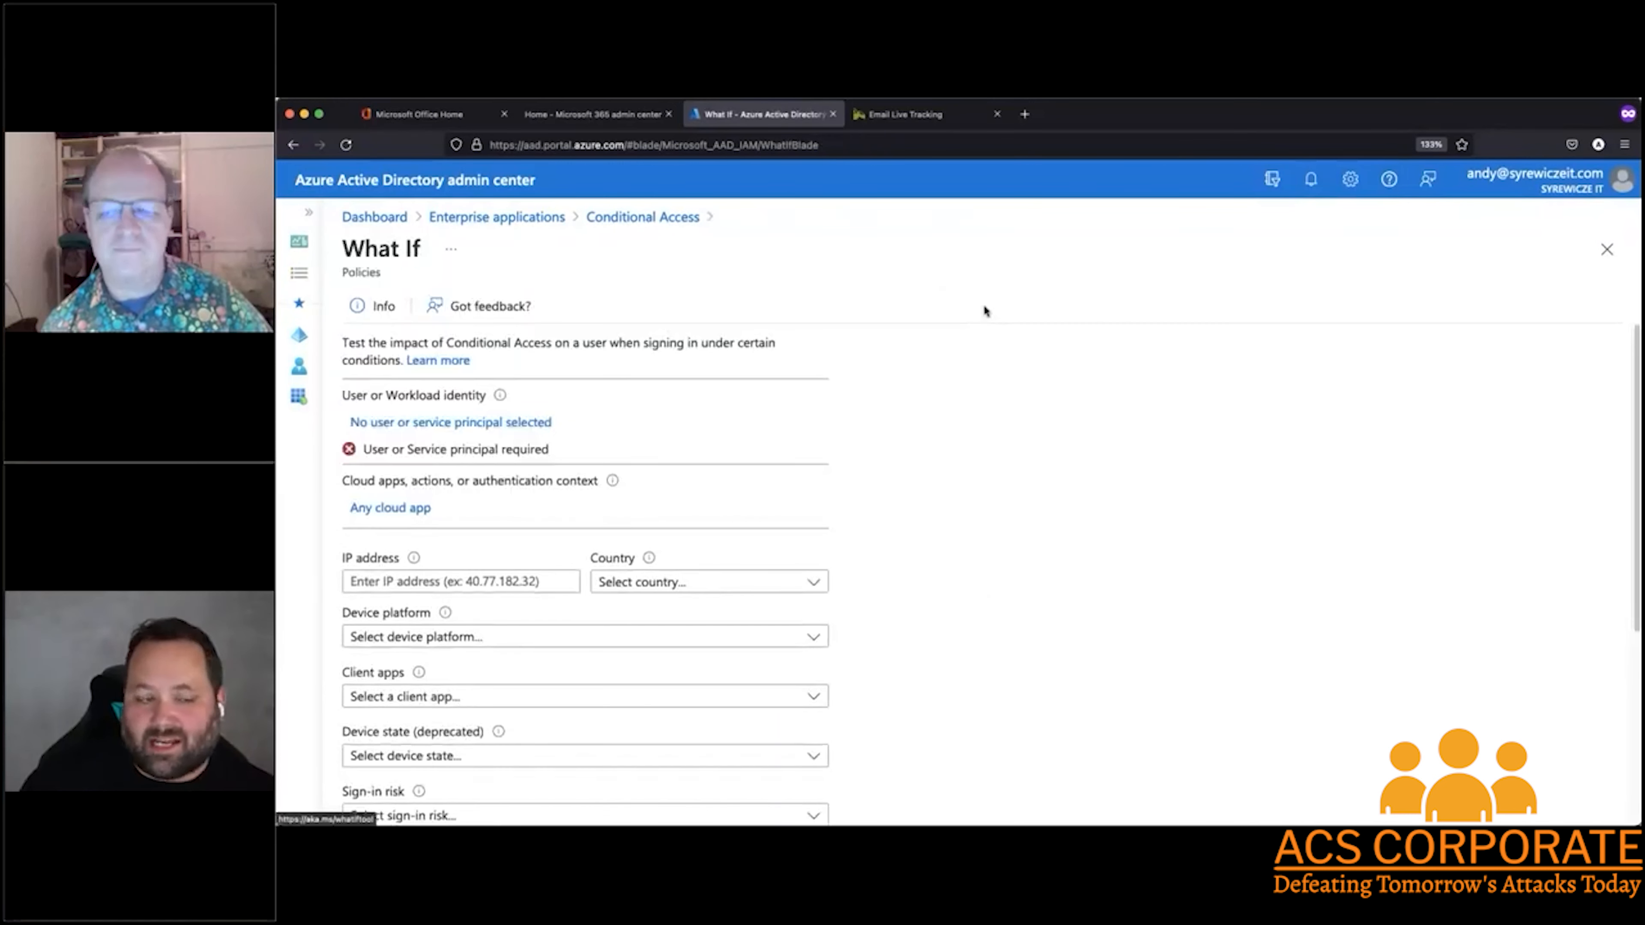
scroll(1002, 461, "down", 3)
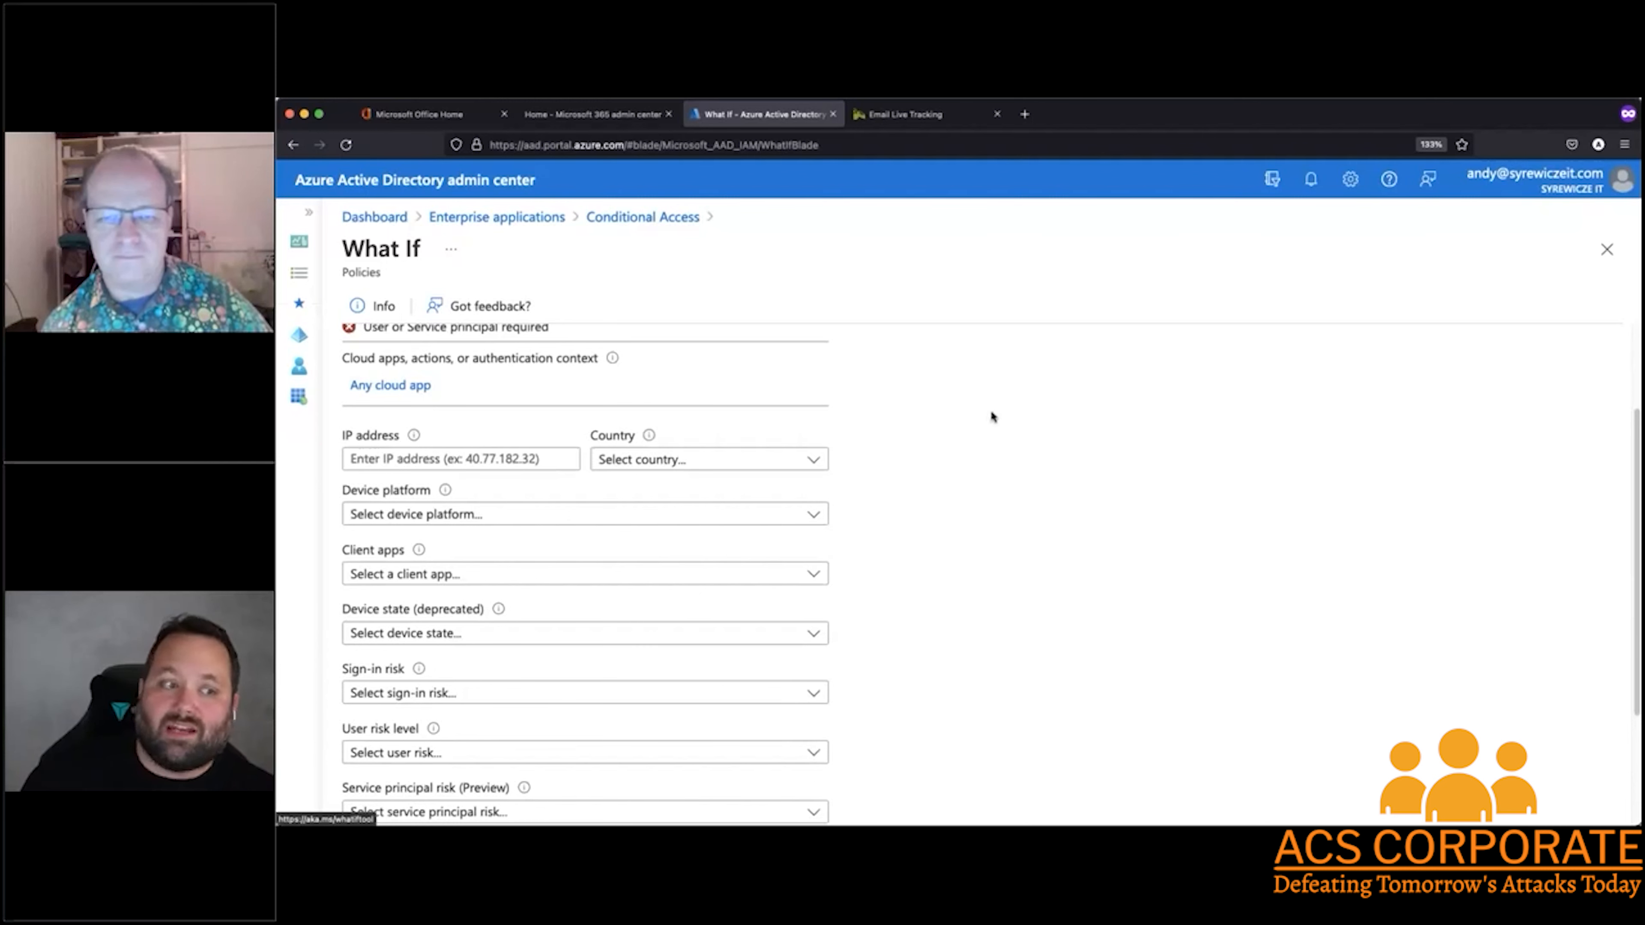
scroll(990, 415, "down", 1)
scroll(991, 416, "up", 2)
scroll(990, 418, "up", 2)
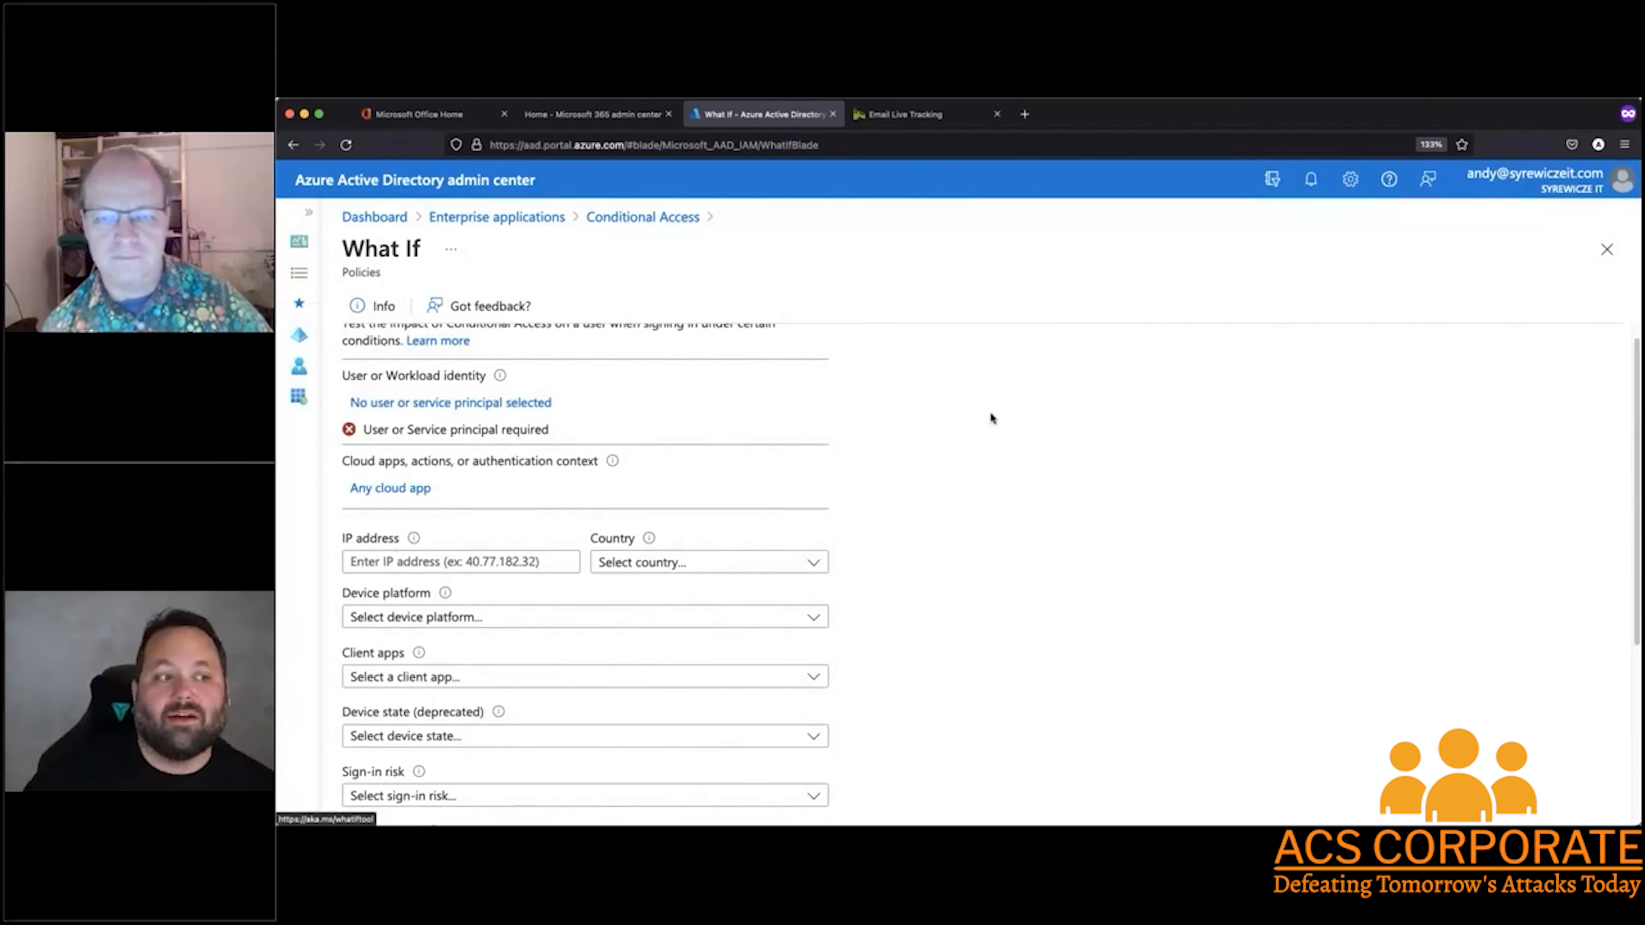
scroll(874, 442, "up", 1)
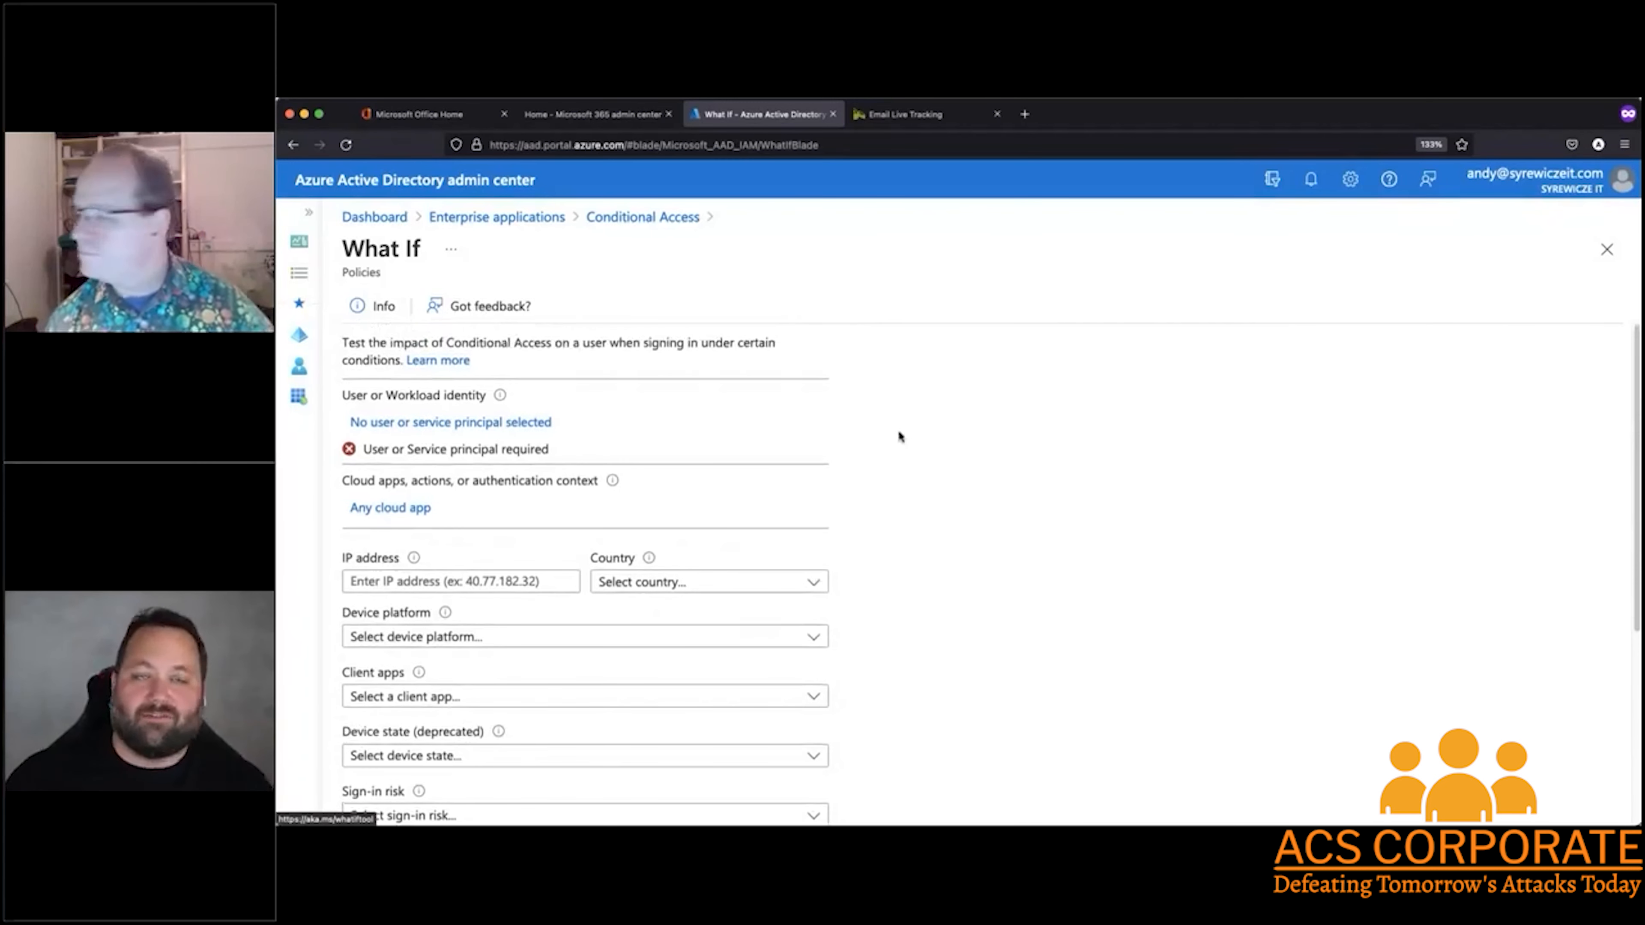
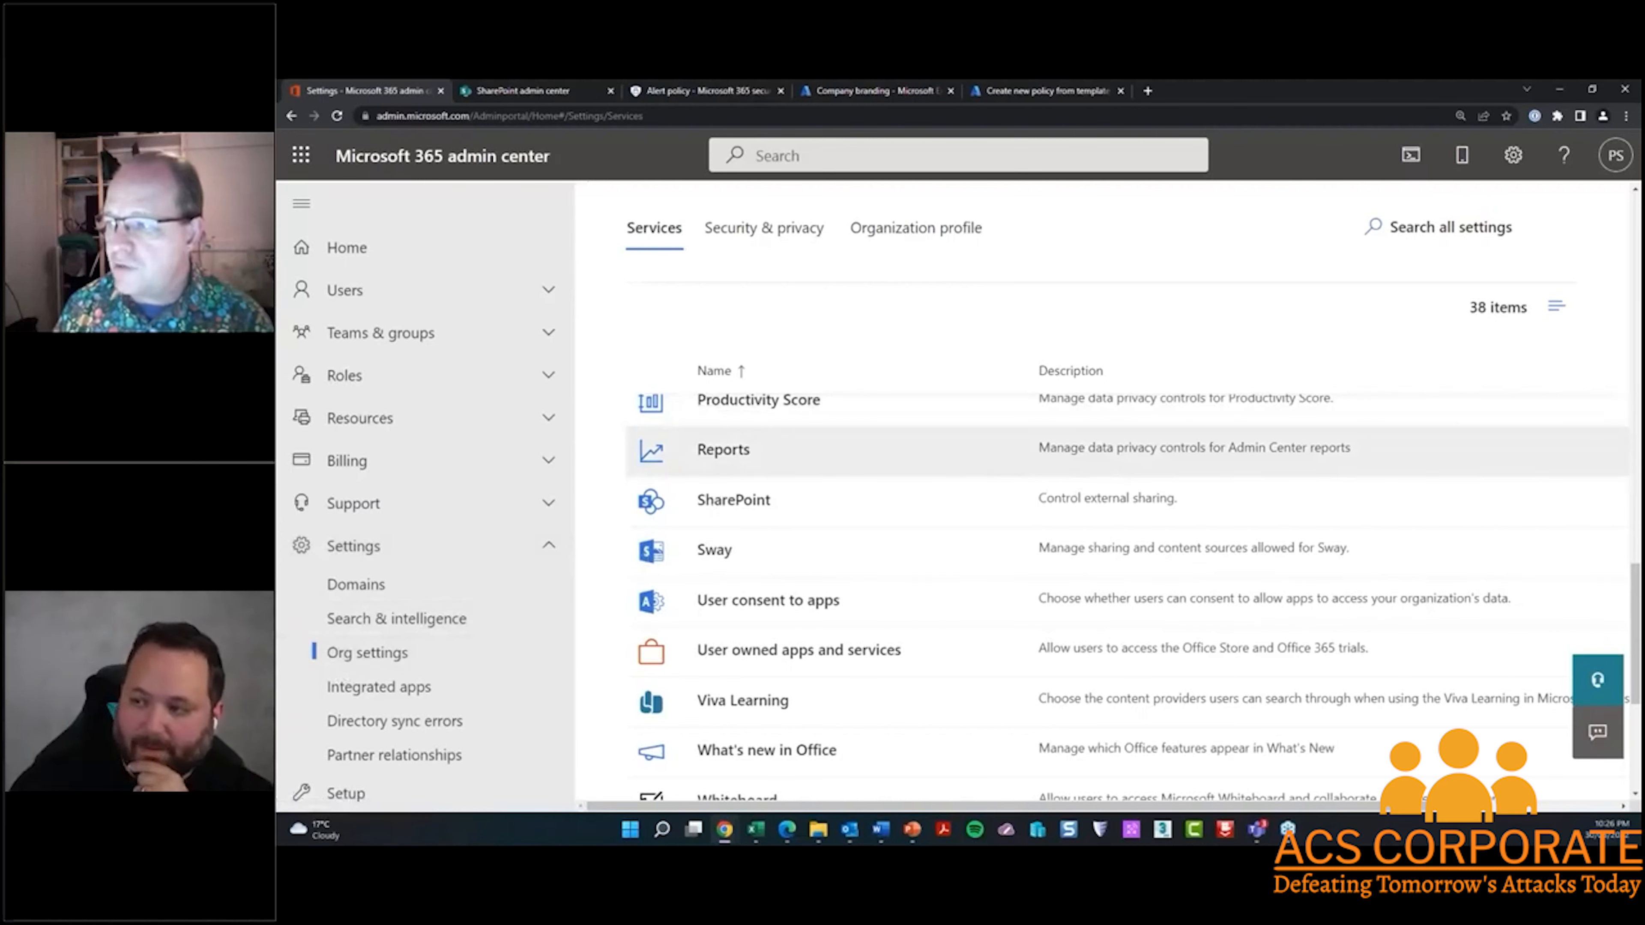
Examine the SharePoint external sharing options in the organization's service settings and close them unchanged
scroll(745, 558, "down", 1)
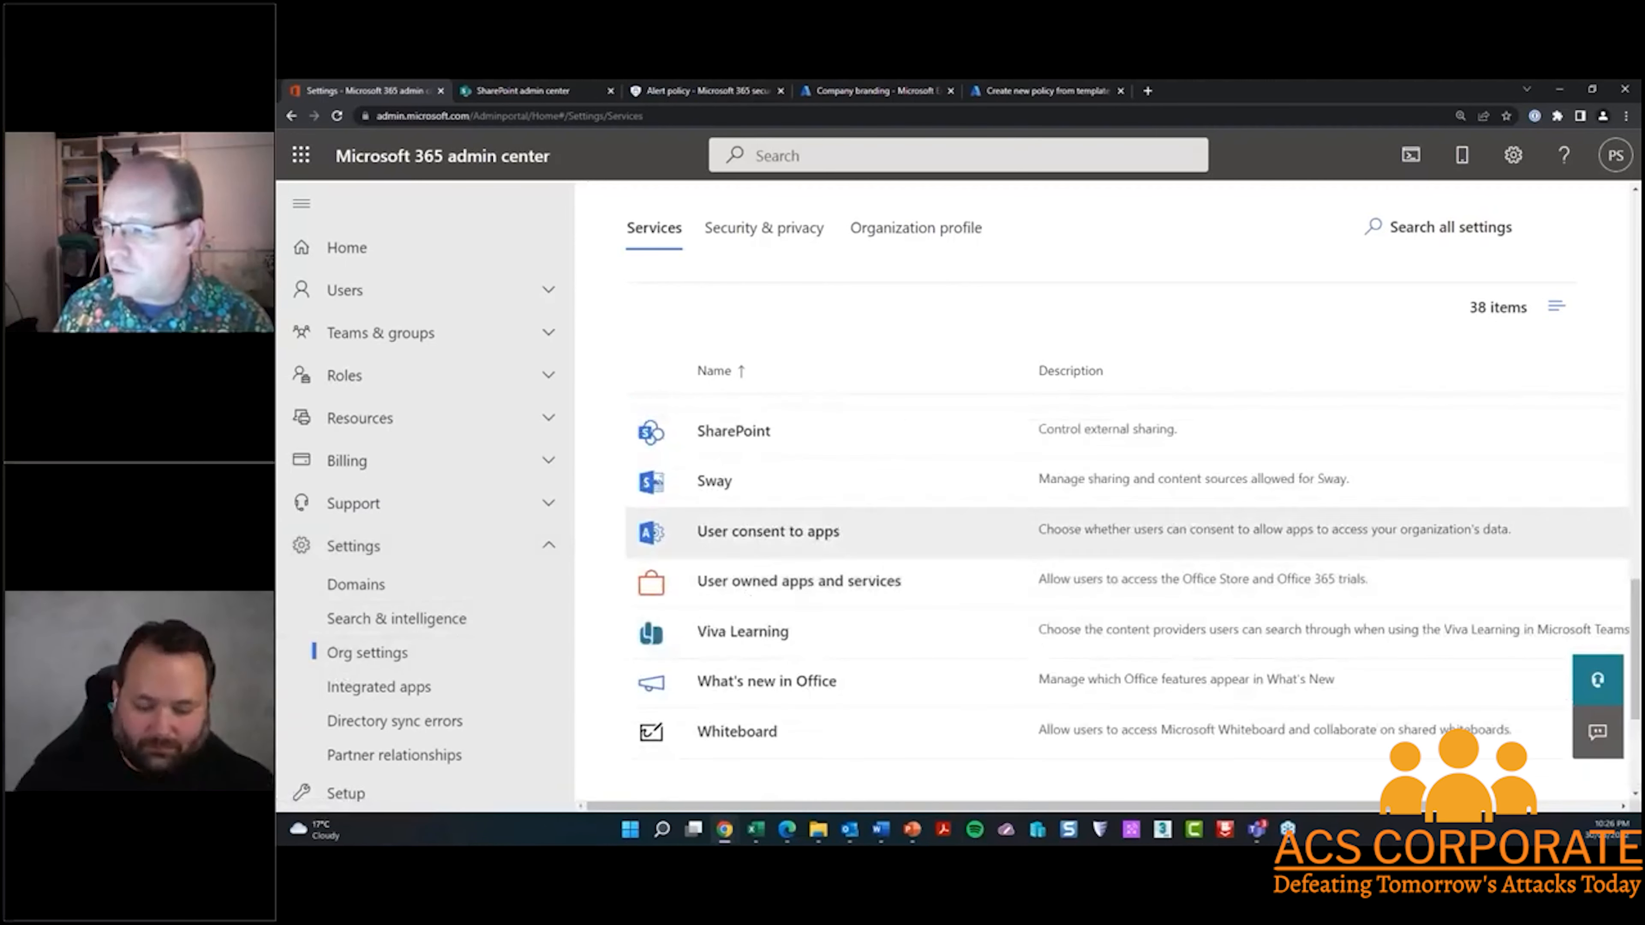
left_click(732, 431)
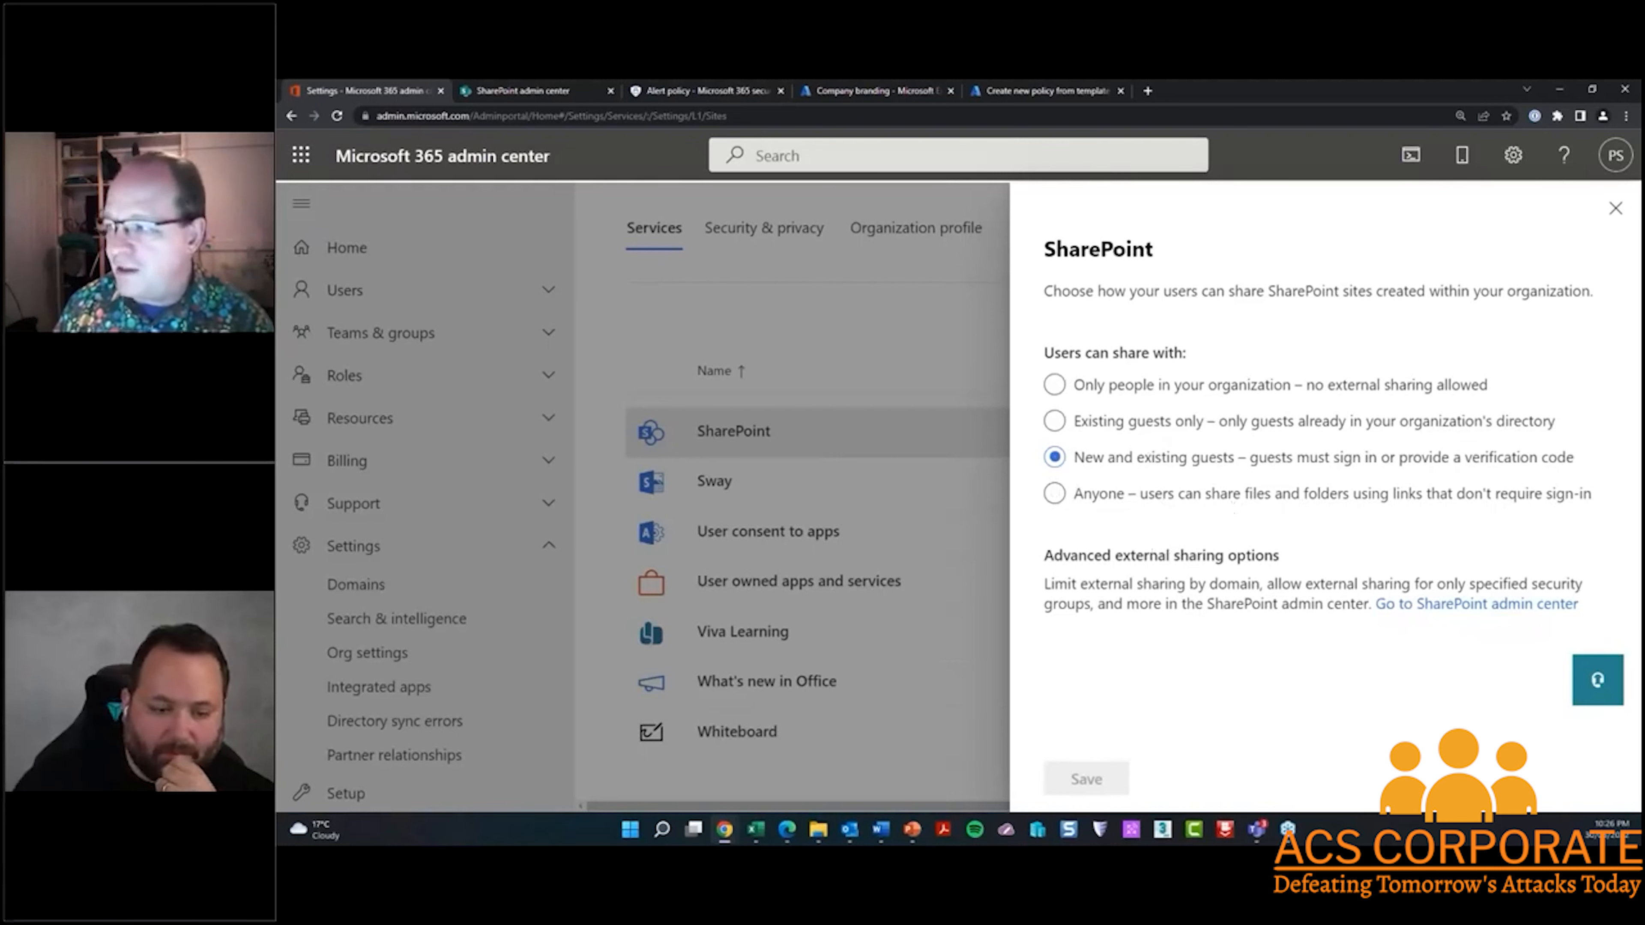
left_click(1615, 209)
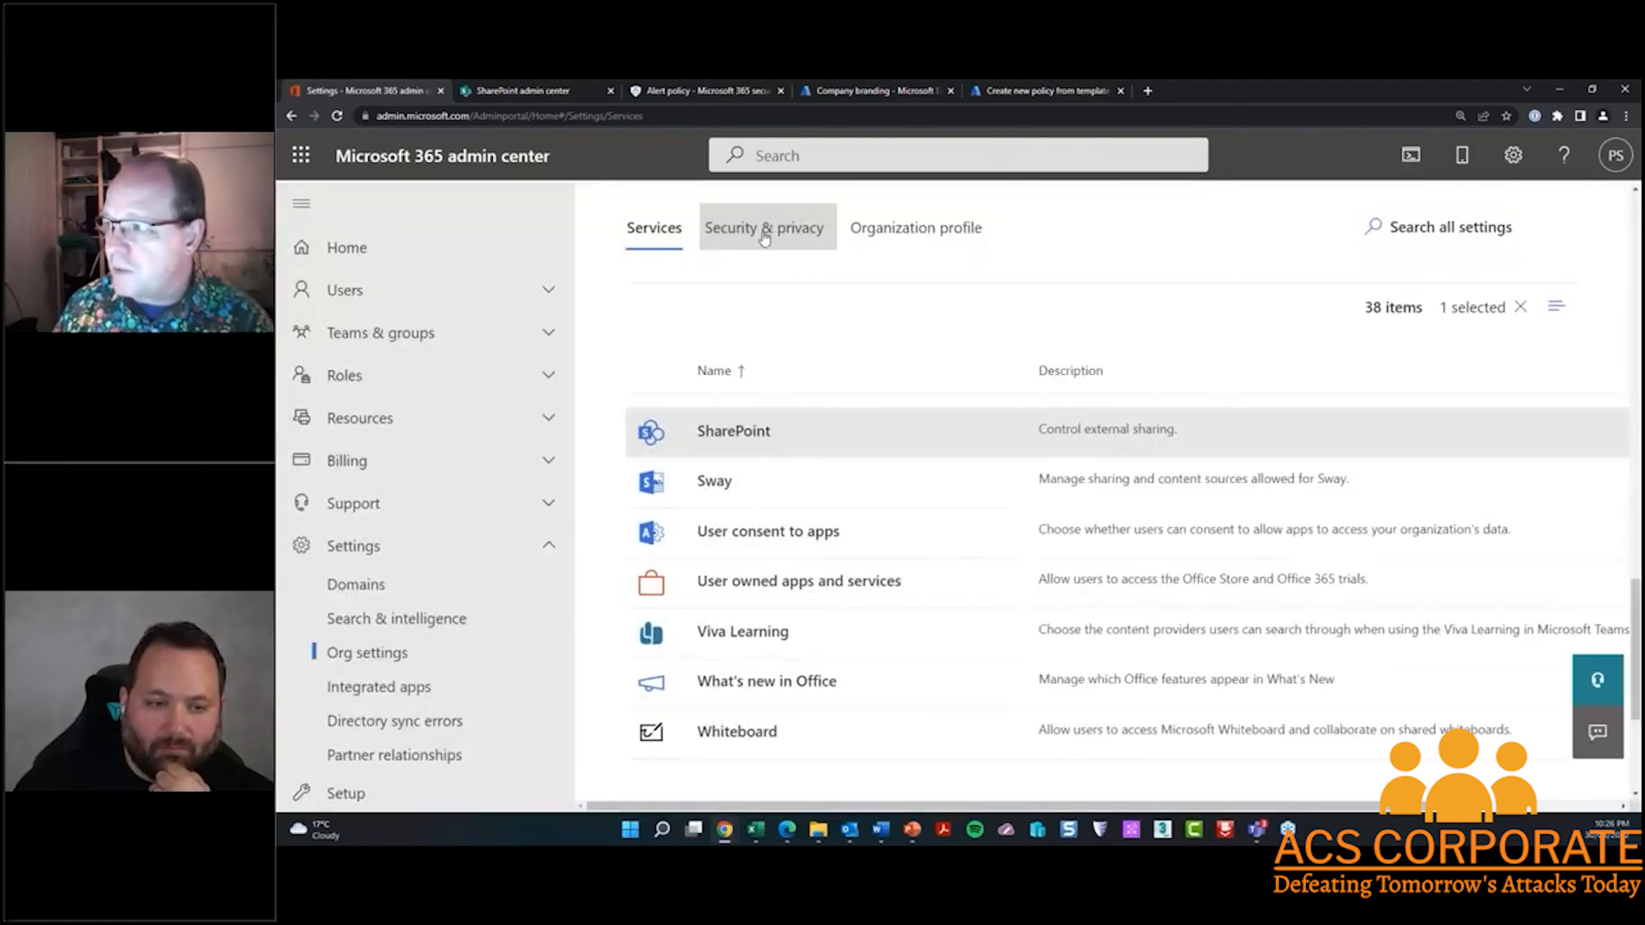
Review the Sharing setting for letting users add new guests under the organization's security and privacy settings, and close it
left_click(765, 234)
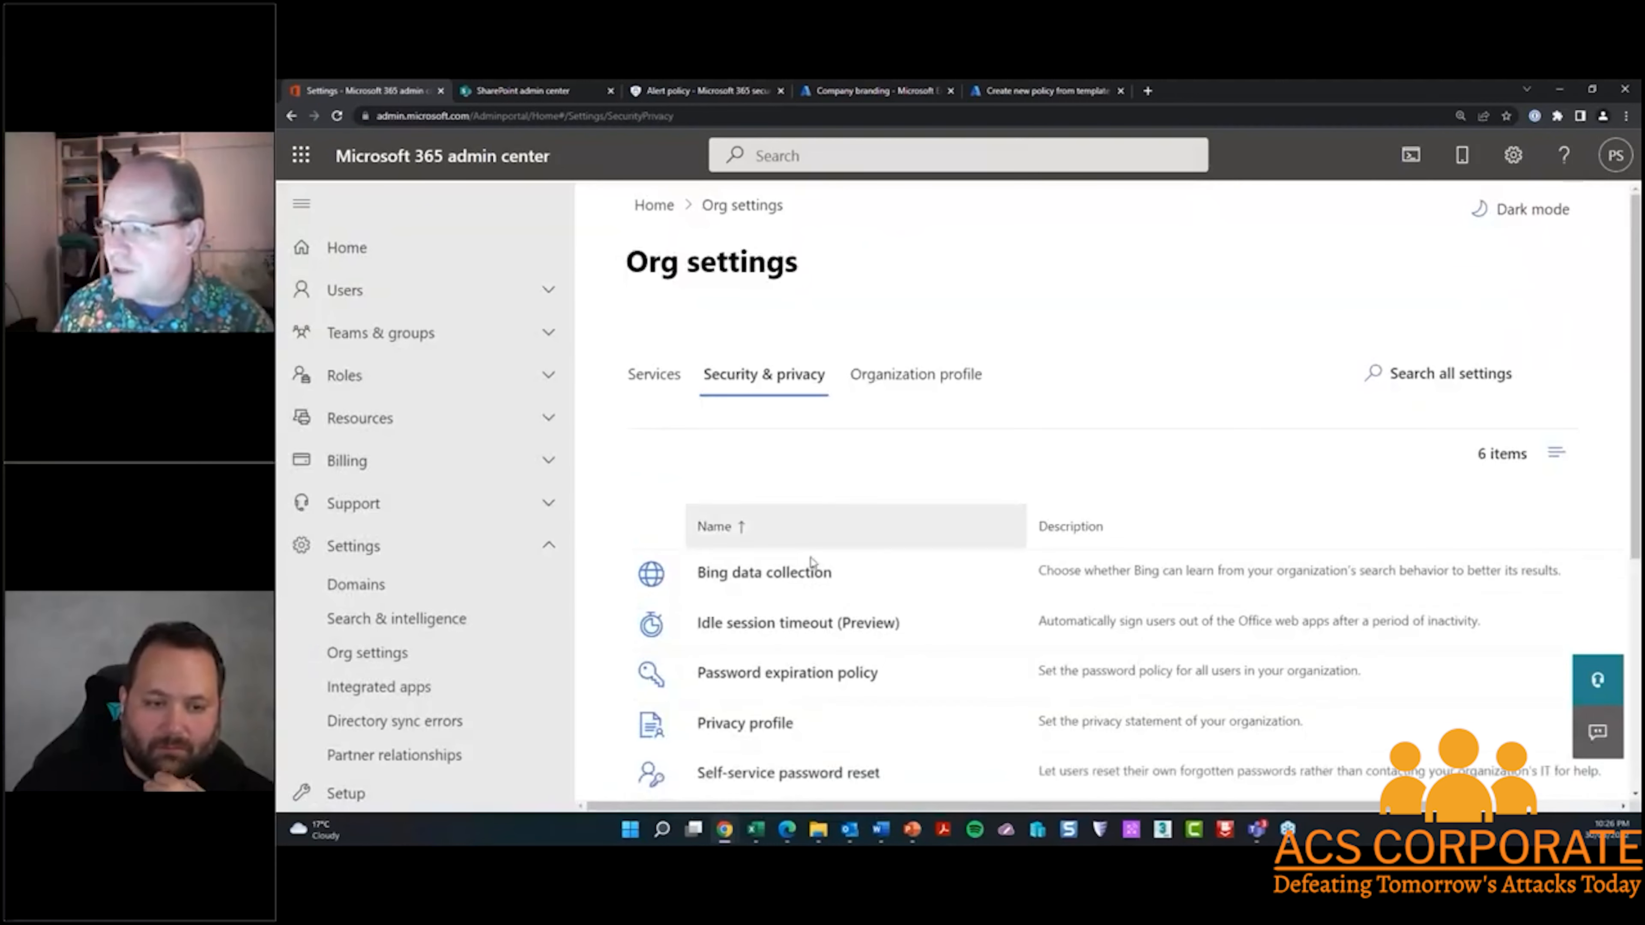
scroll(735, 702, "down", 2)
left_click(732, 691)
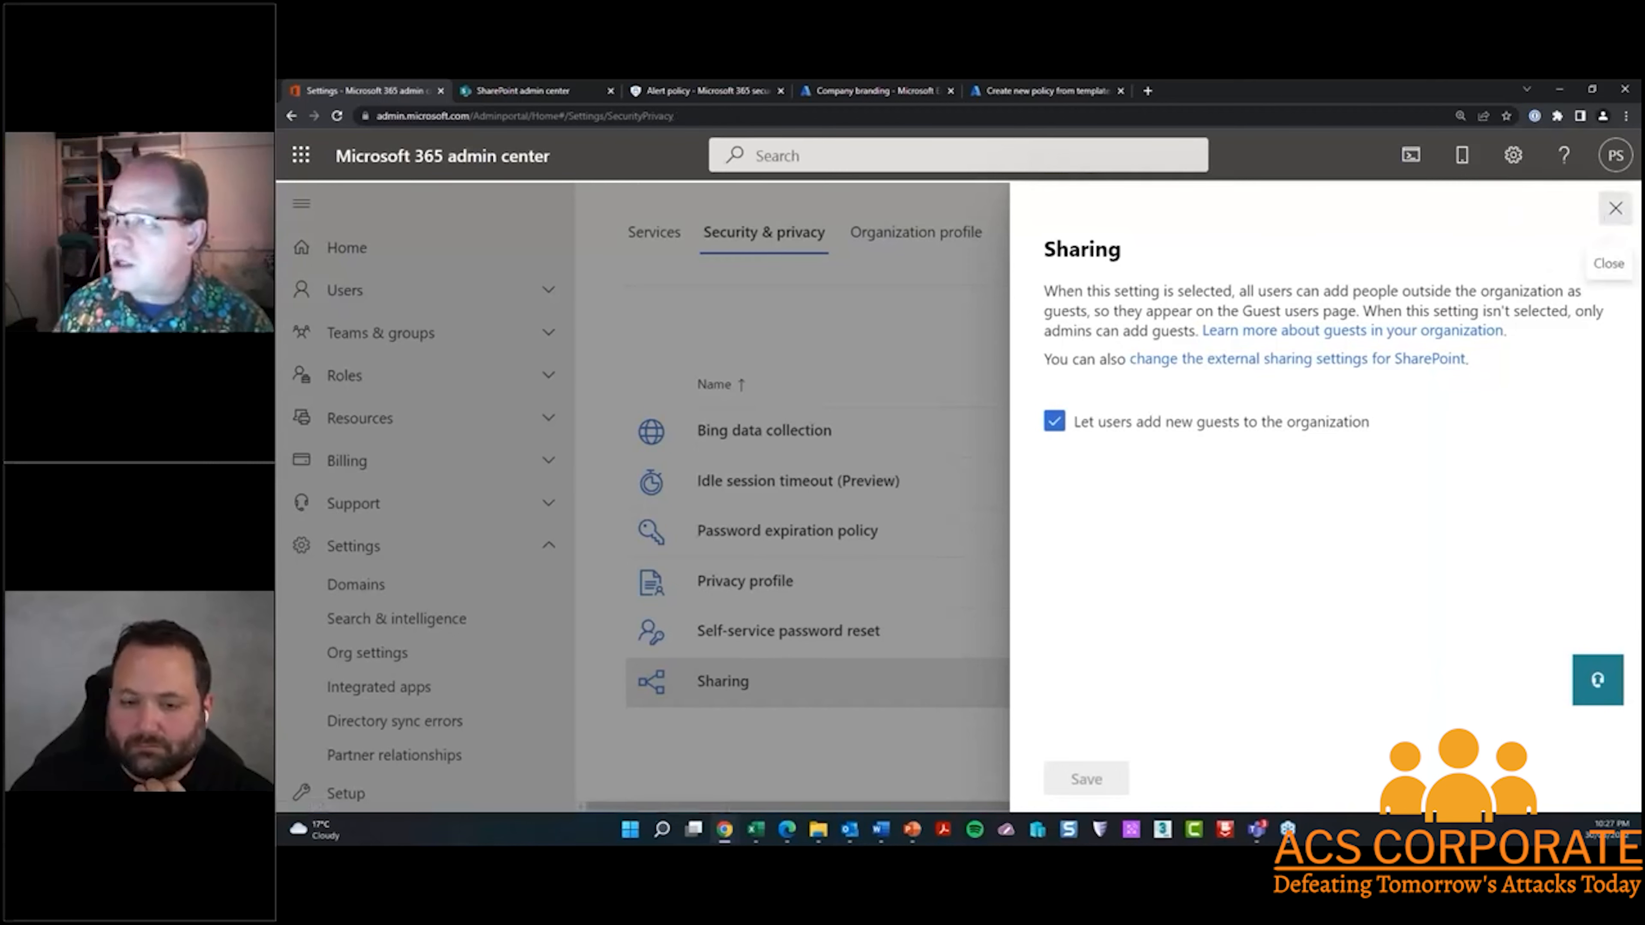
left_click(1615, 208)
Switch to the SharePoint admin center and examine the external sharing levels, additional external sharing settings, file and folder link defaults and other sharing settings
left_click(538, 96)
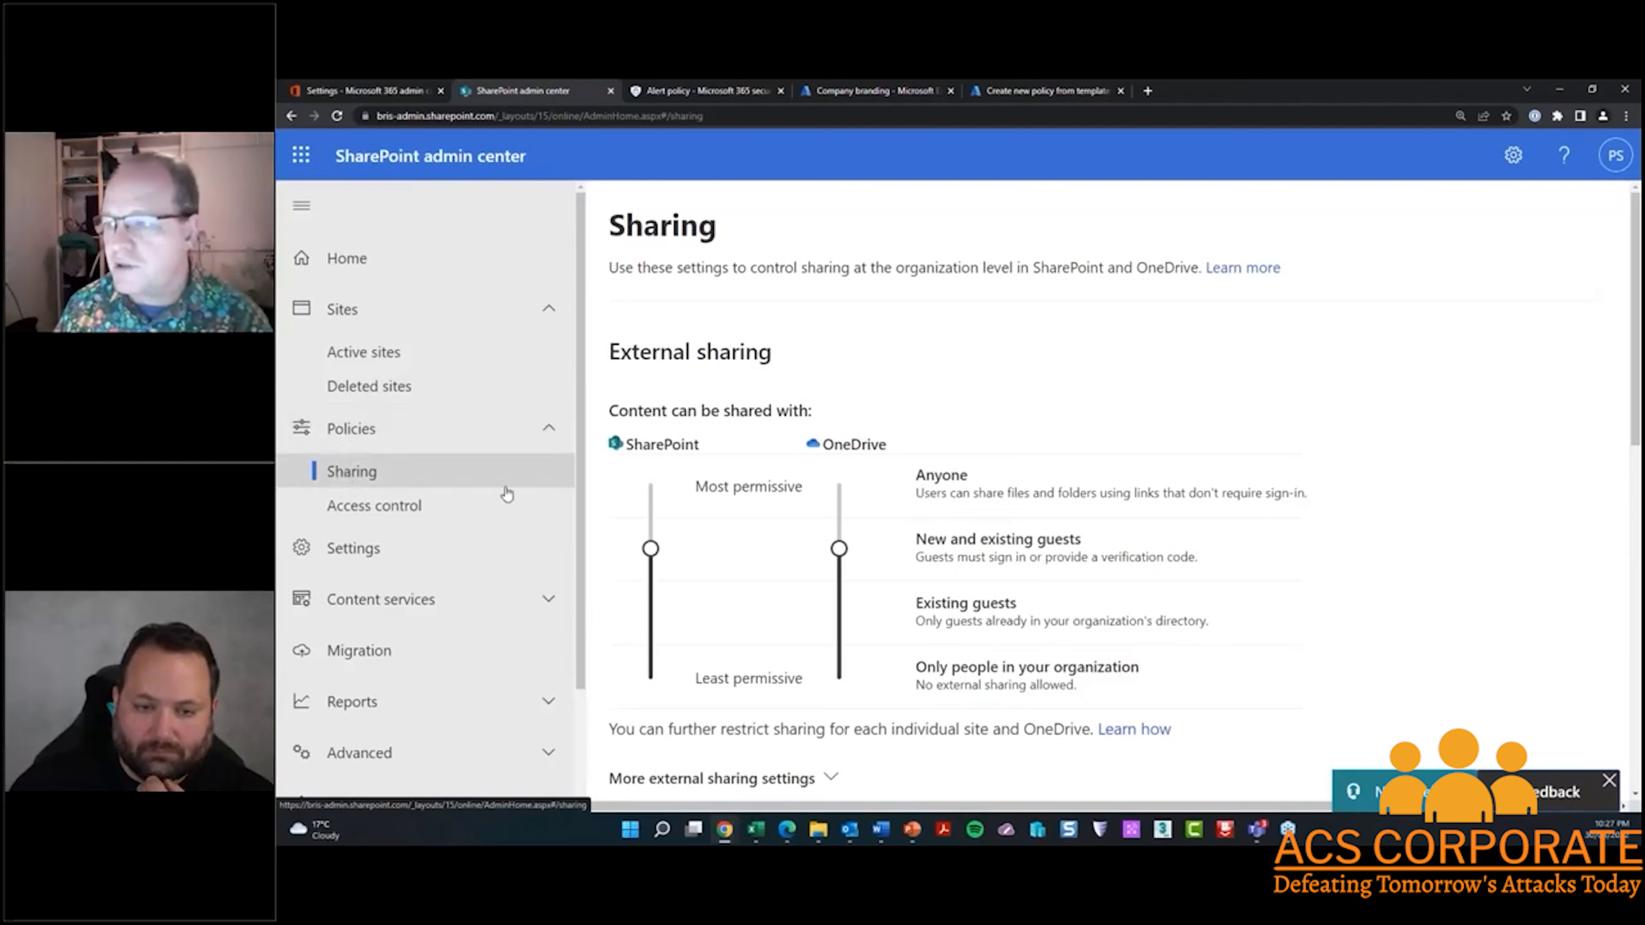
scroll(671, 471, "down", 1)
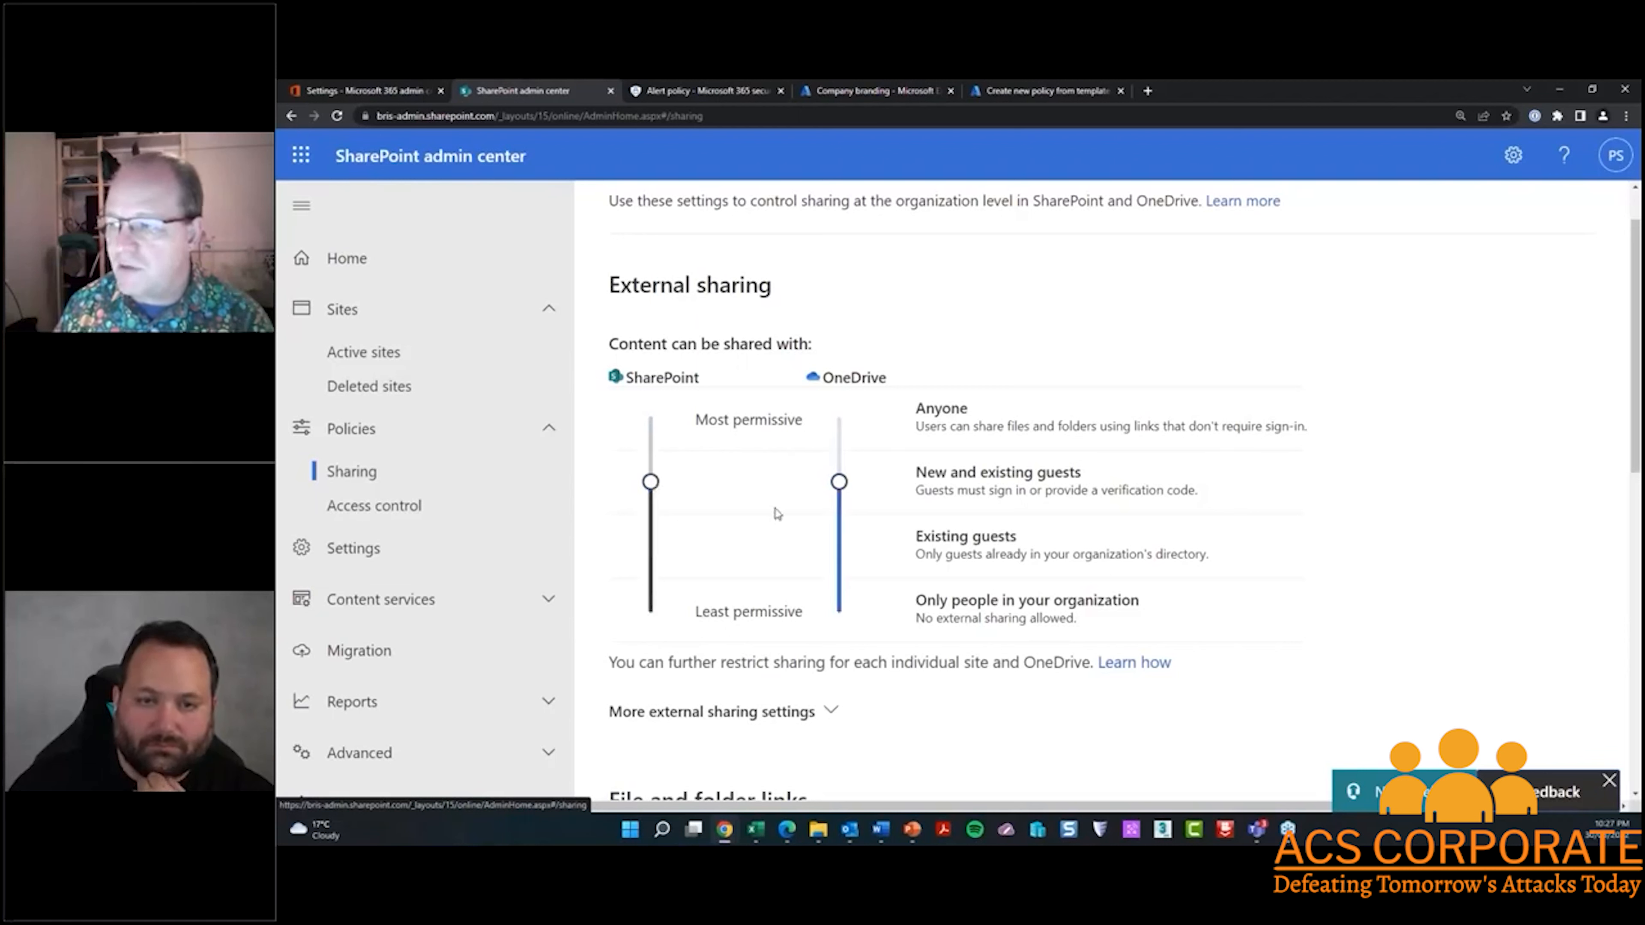
scroll(741, 516, "down", 5)
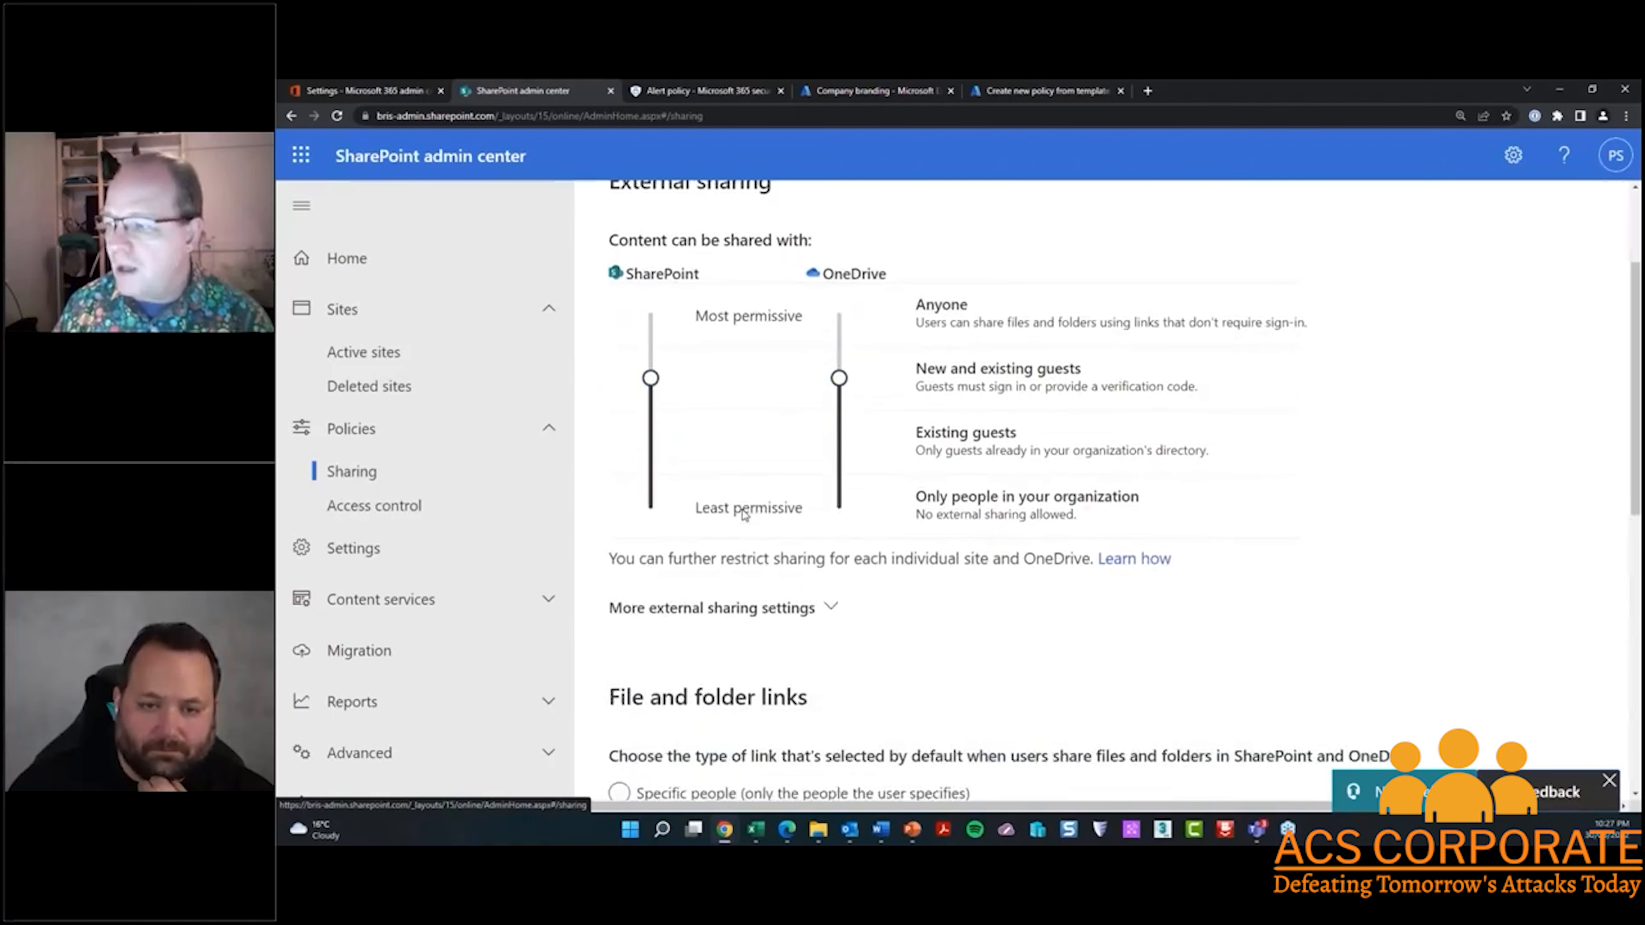
left_click(833, 363)
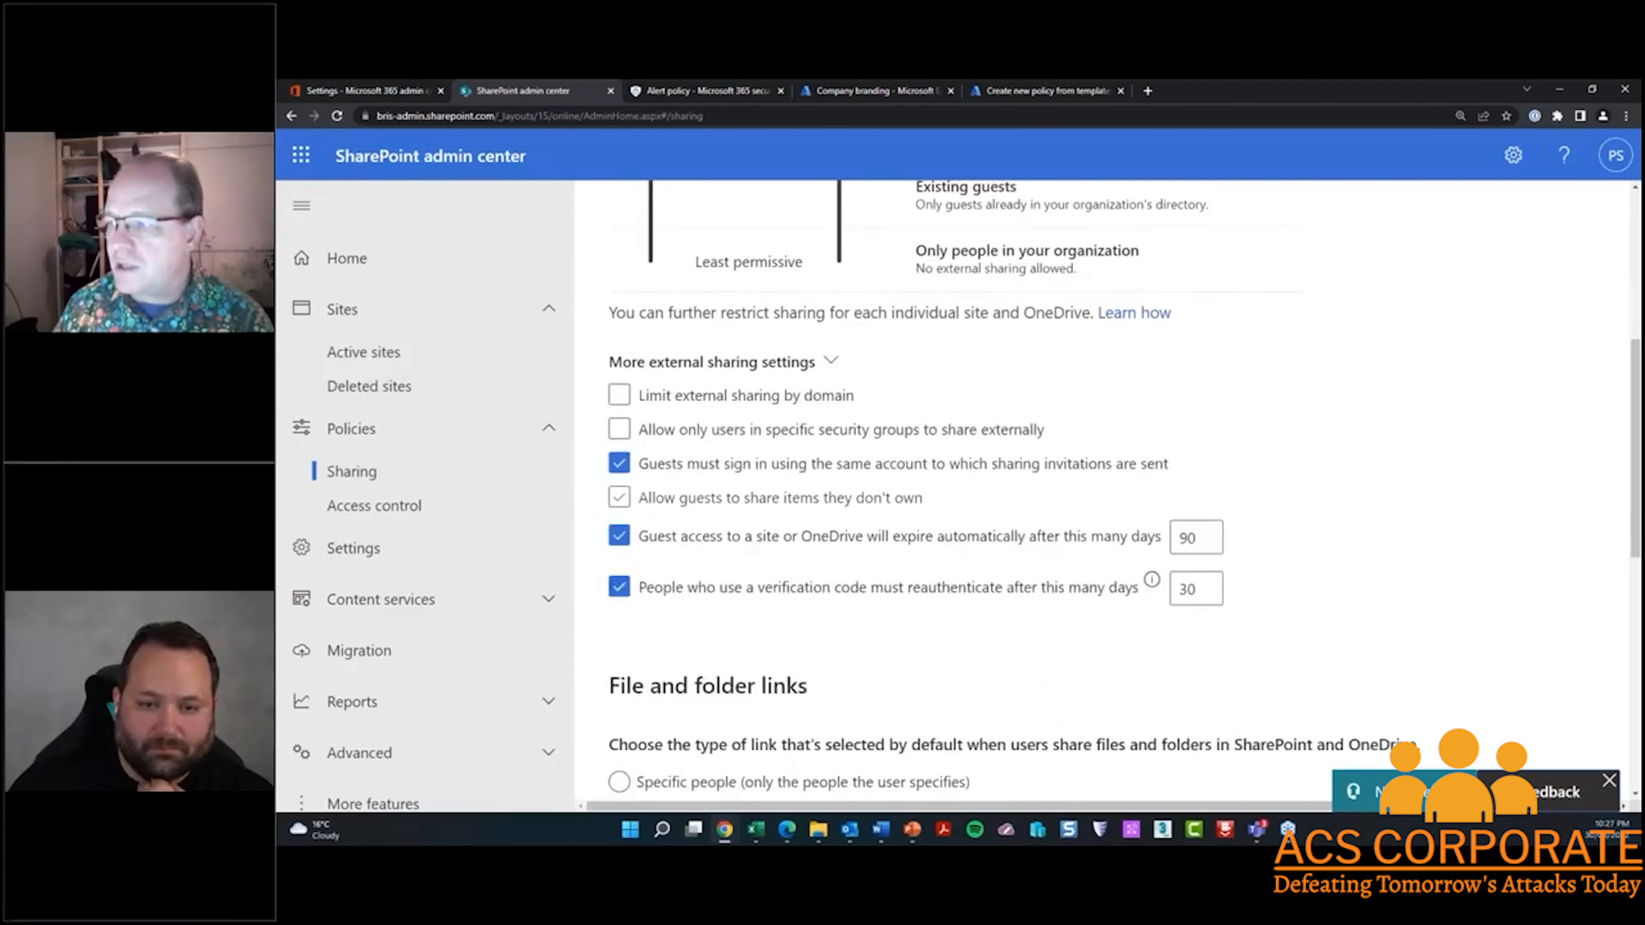
scroll(618, 498, "down", 1)
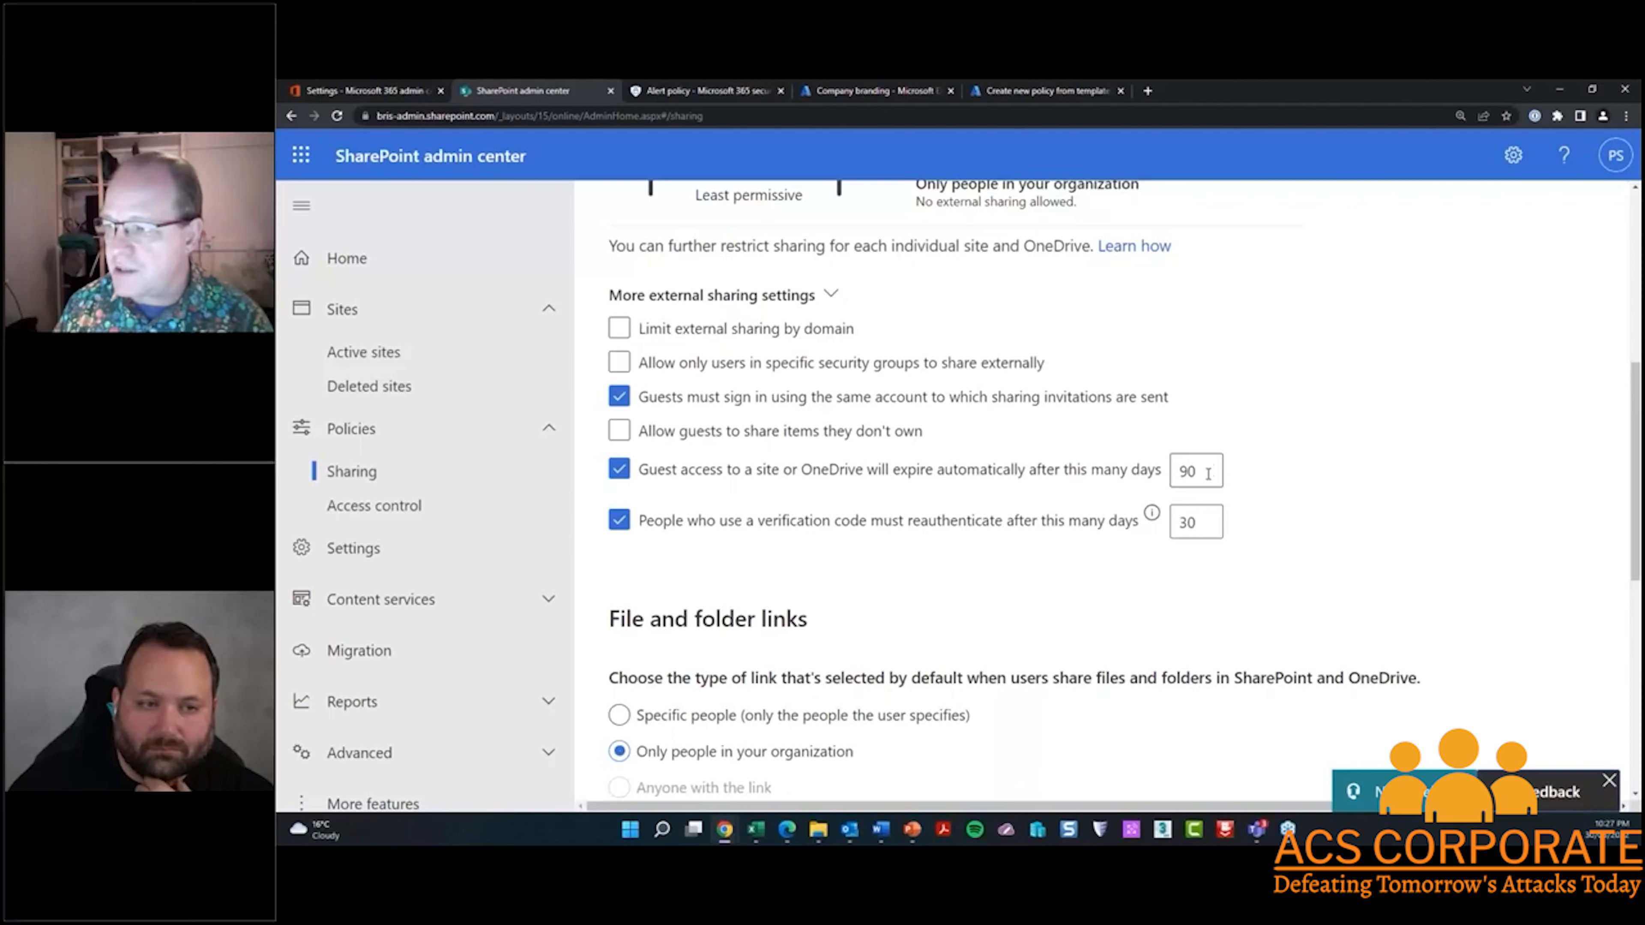
scroll(963, 495, "down", 4)
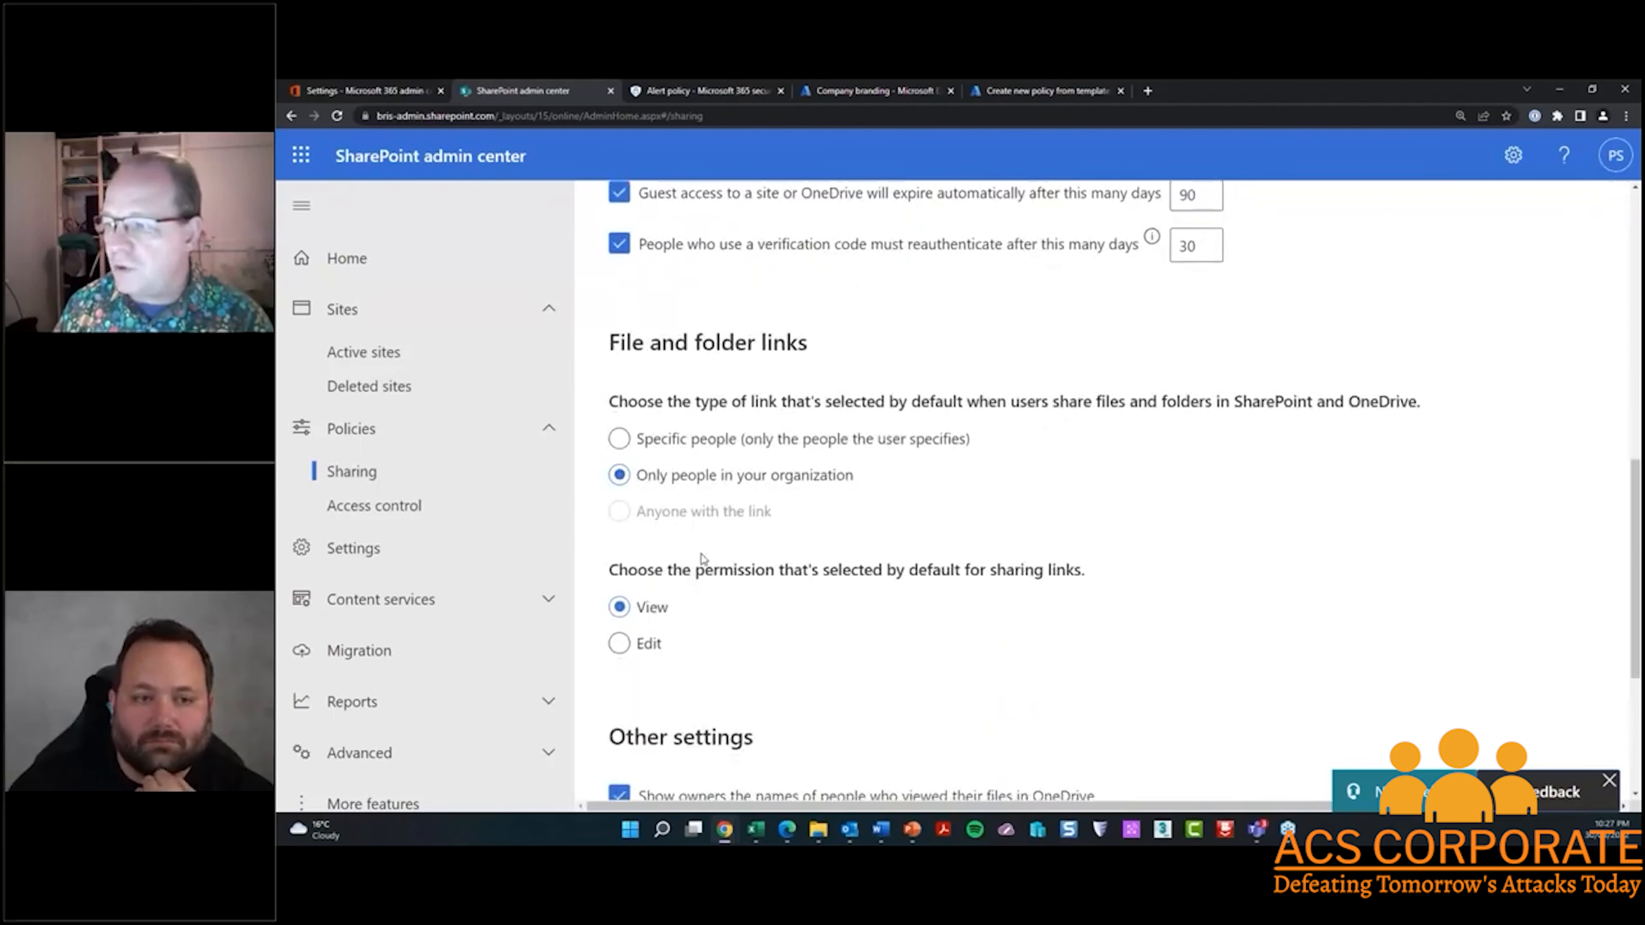
scroll(697, 572, "down", 1)
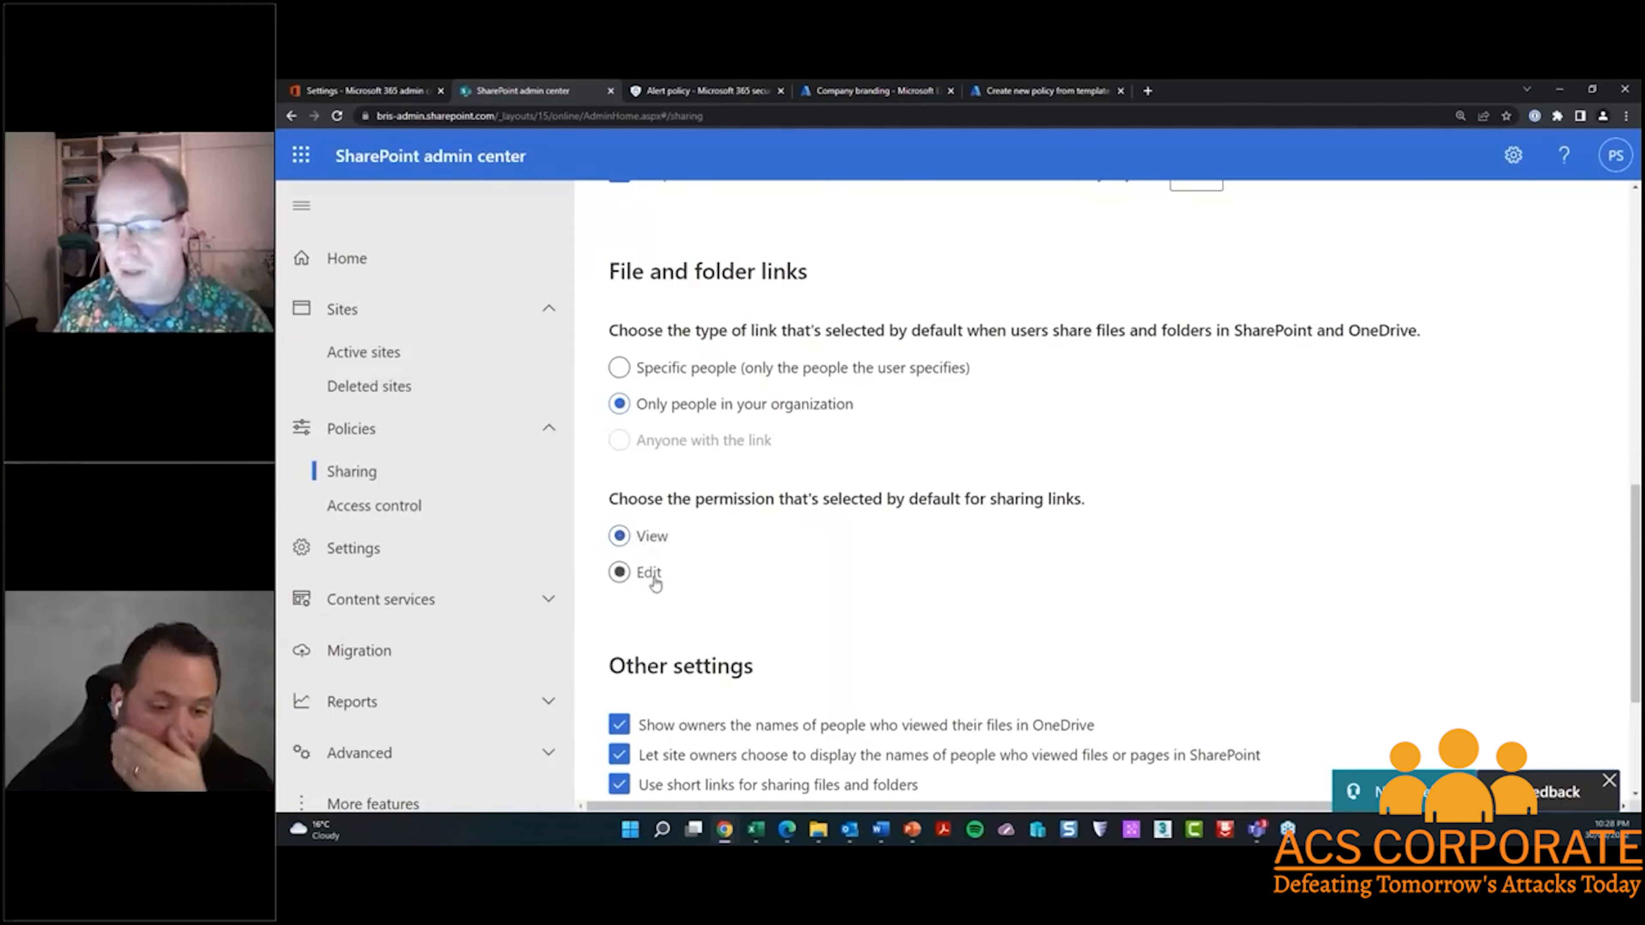
scroll(644, 576, "down", 4)
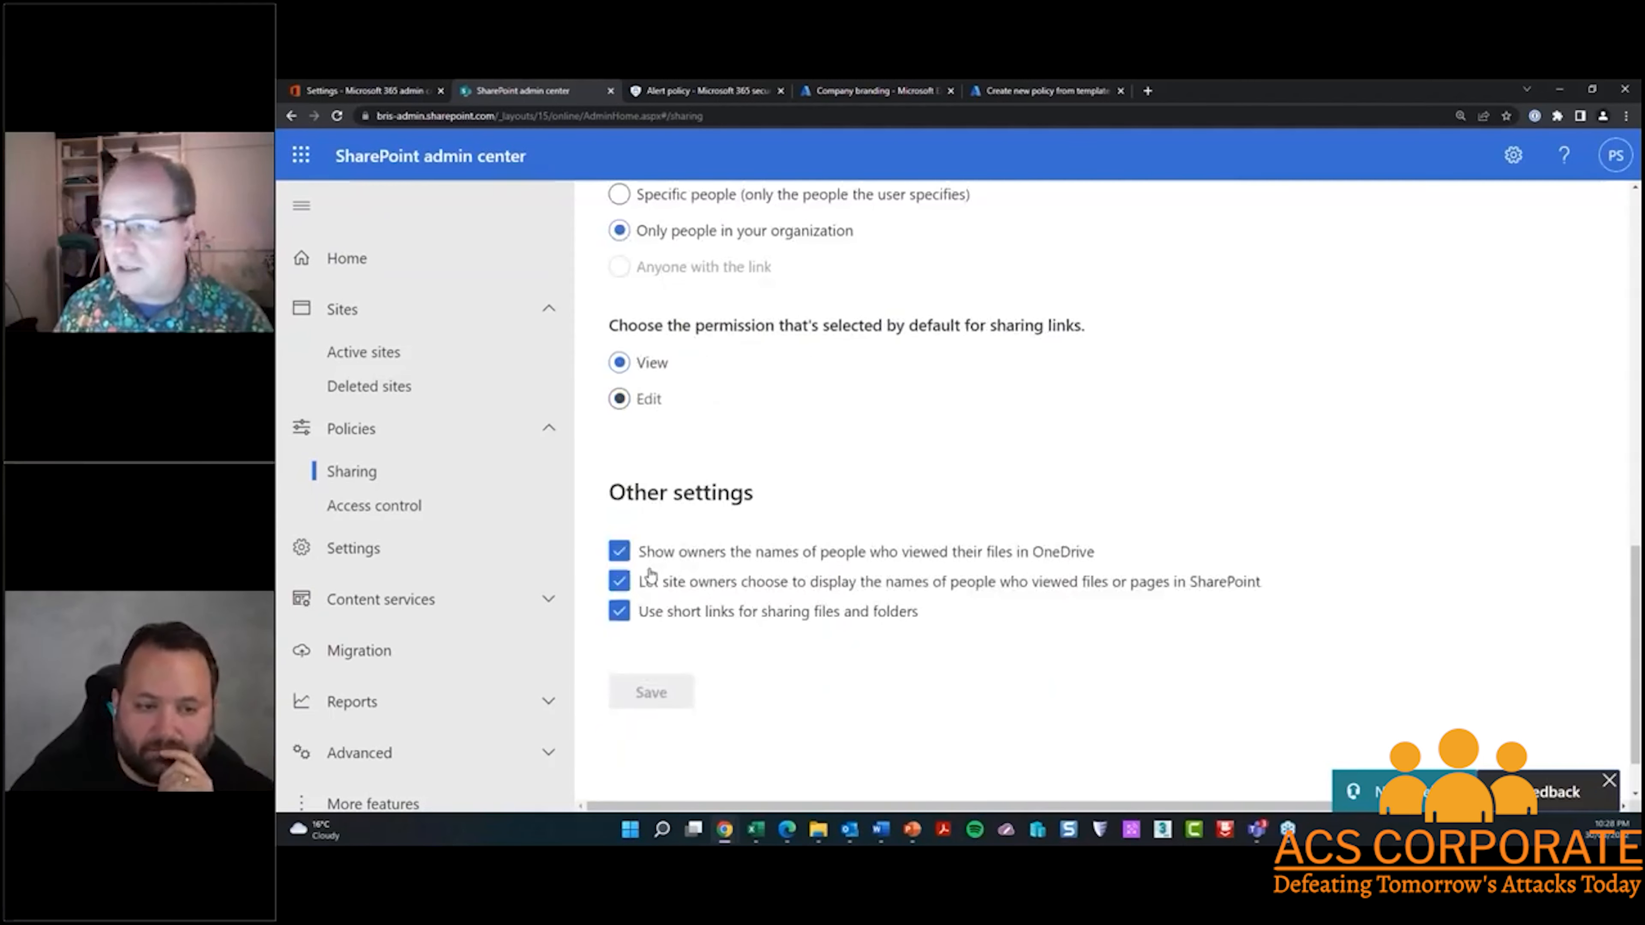
scroll(657, 548, "up", 12)
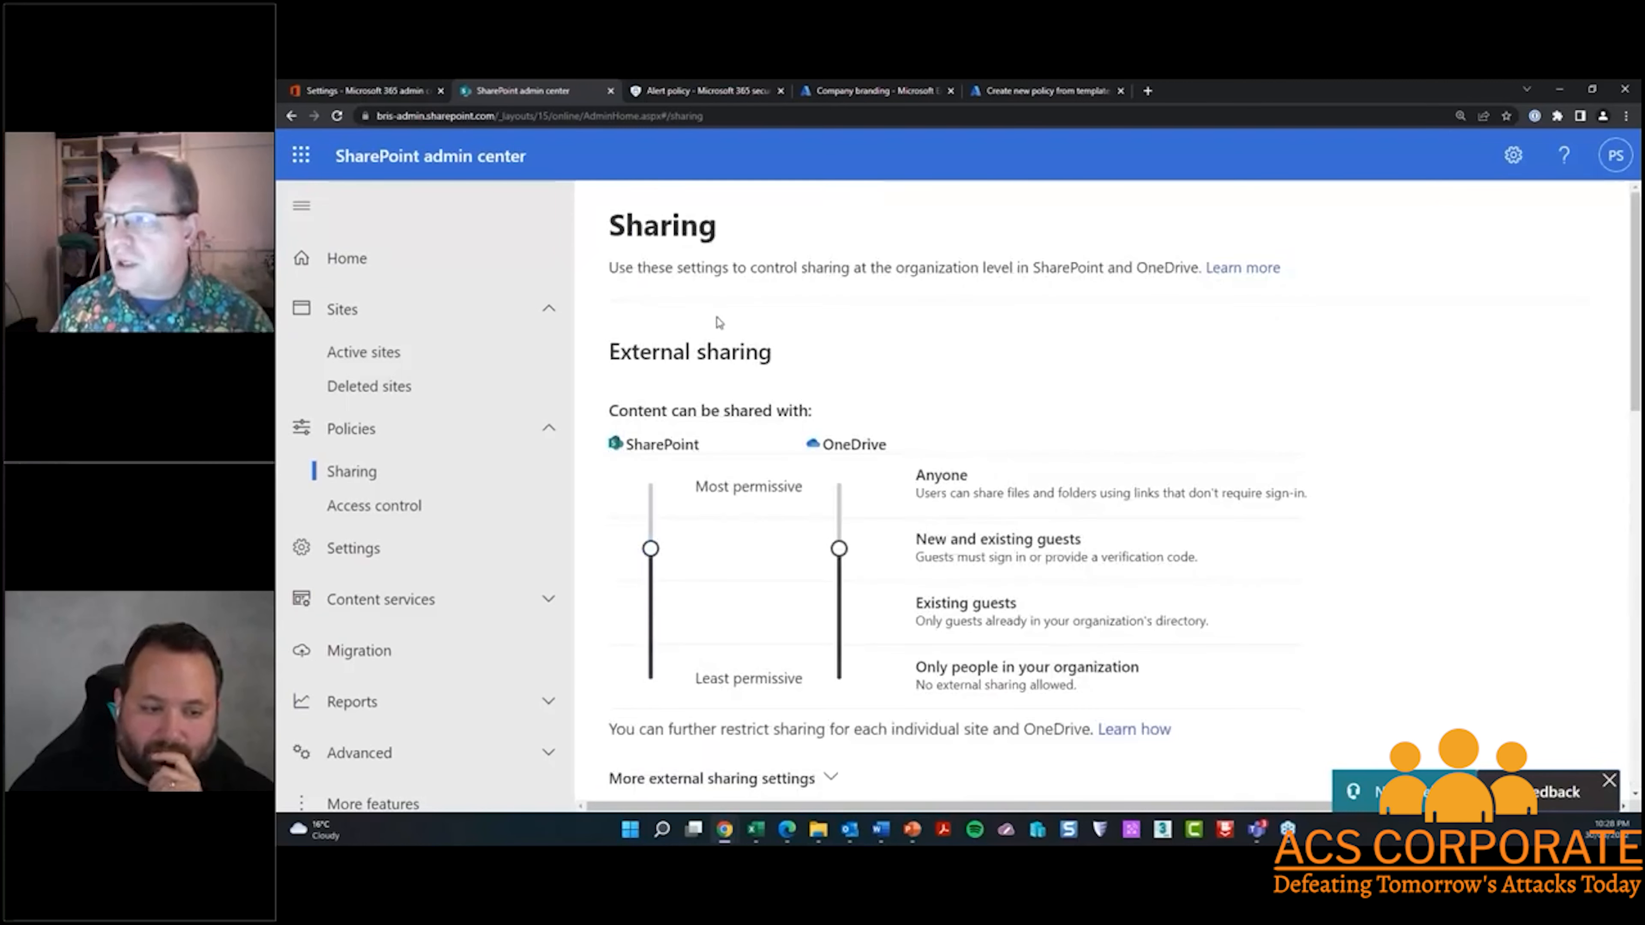
Switch to Microsoft 365 Defender and start a new alert policy named "SharePoint & OneDrive External Sharing"
left_click(688, 92)
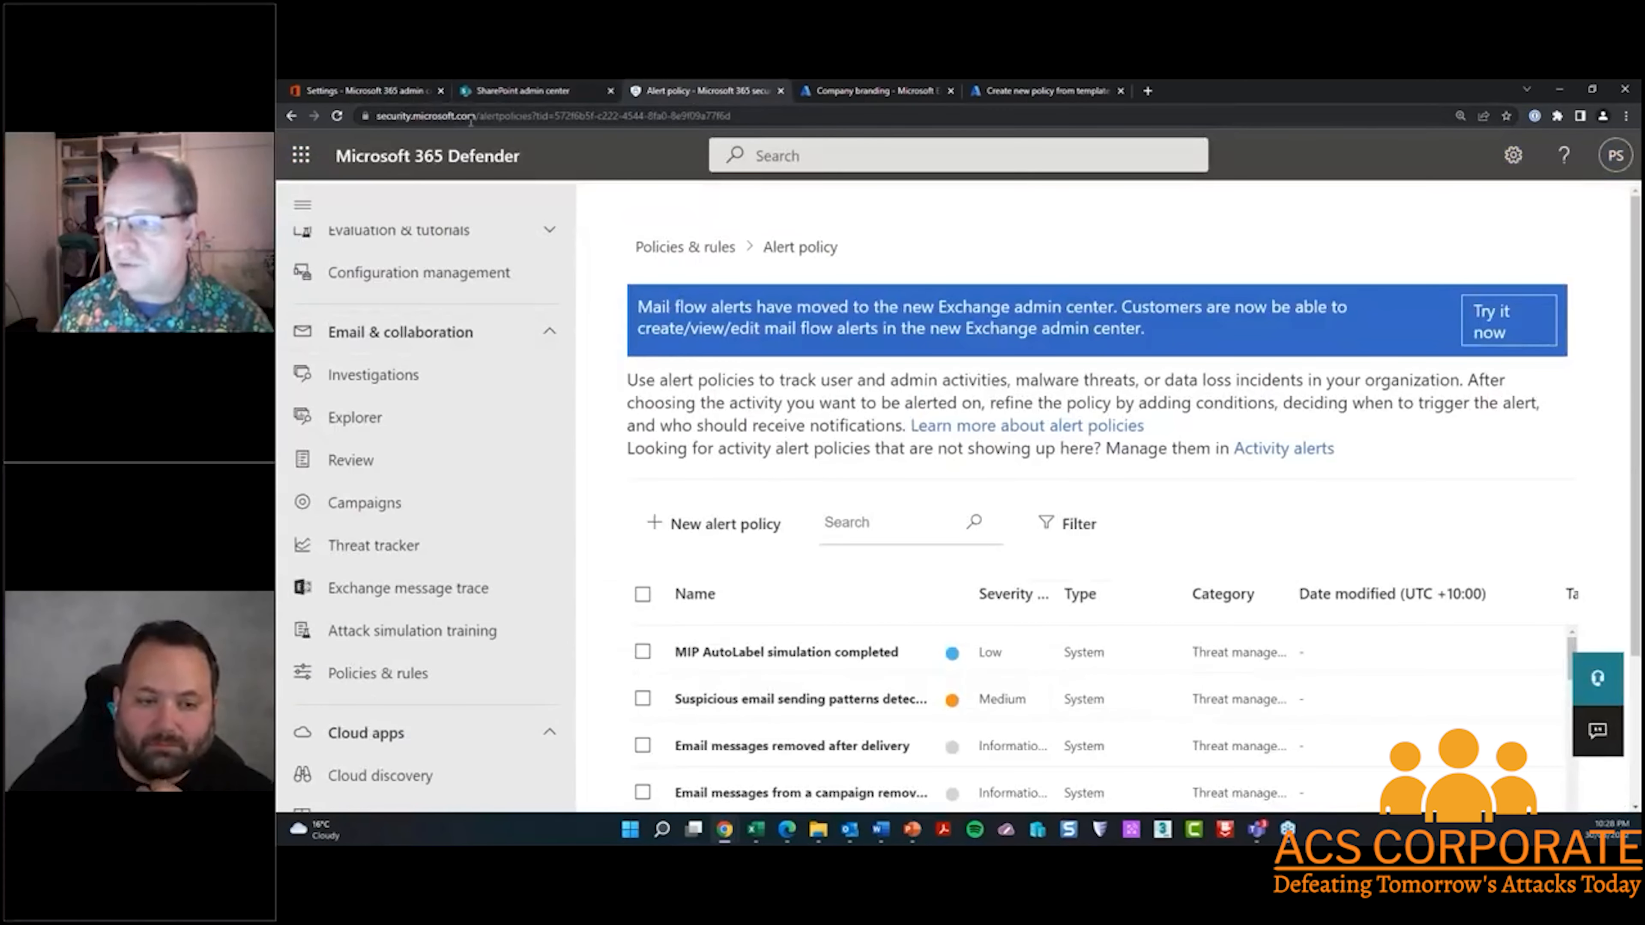
scroll(445, 449, "down", 1)
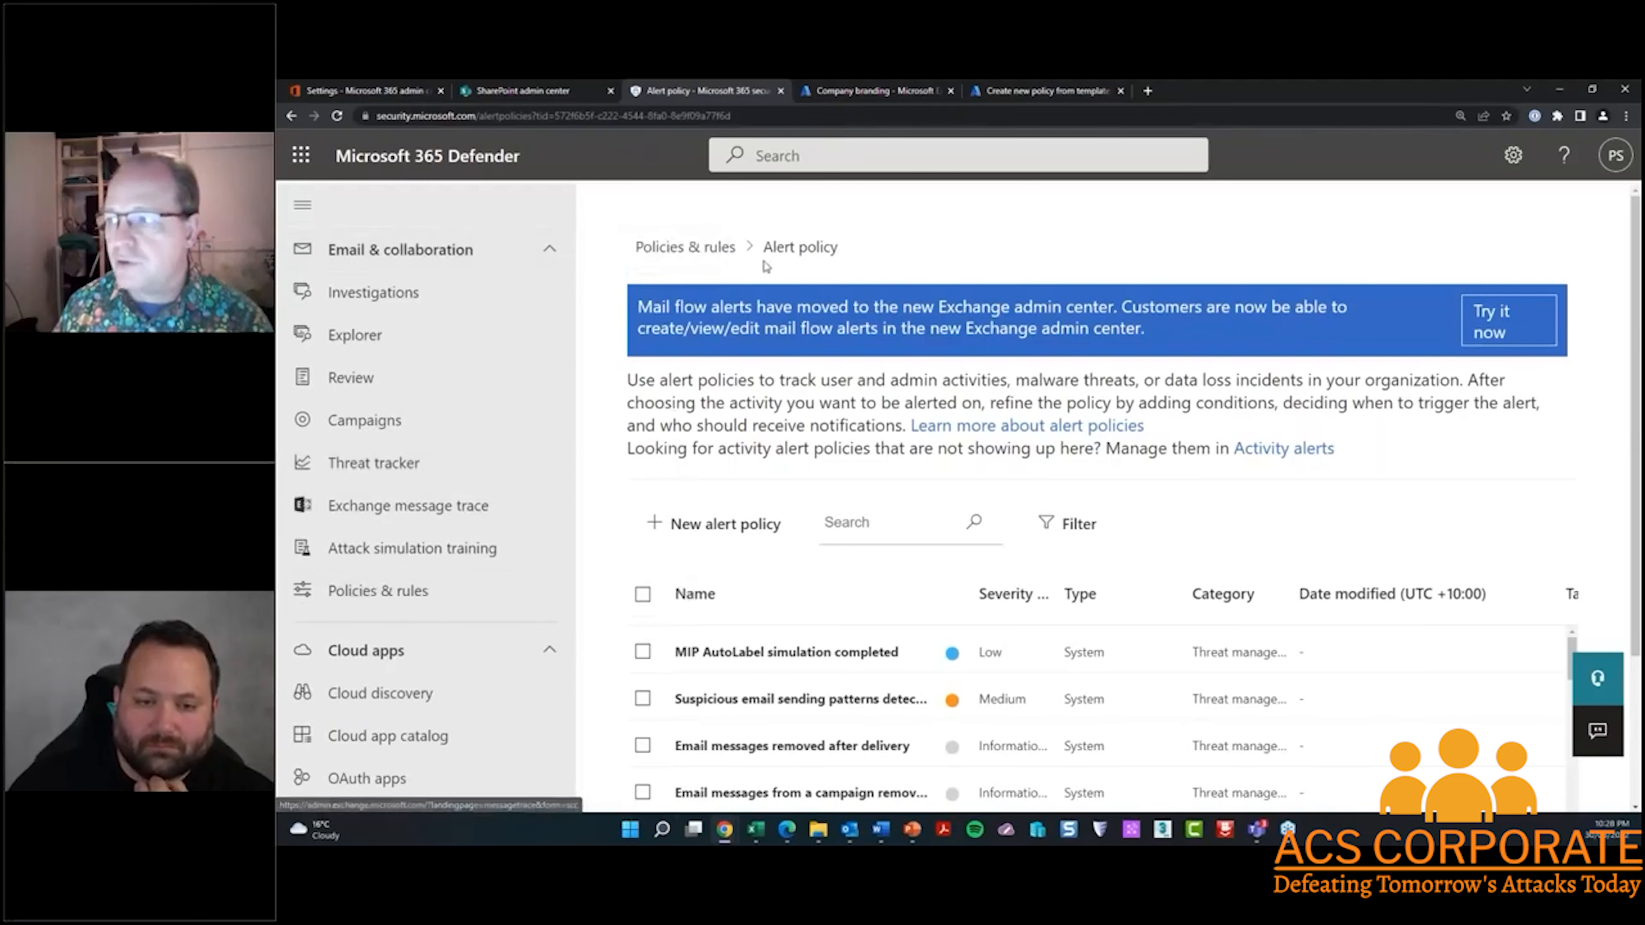
left_click(704, 530)
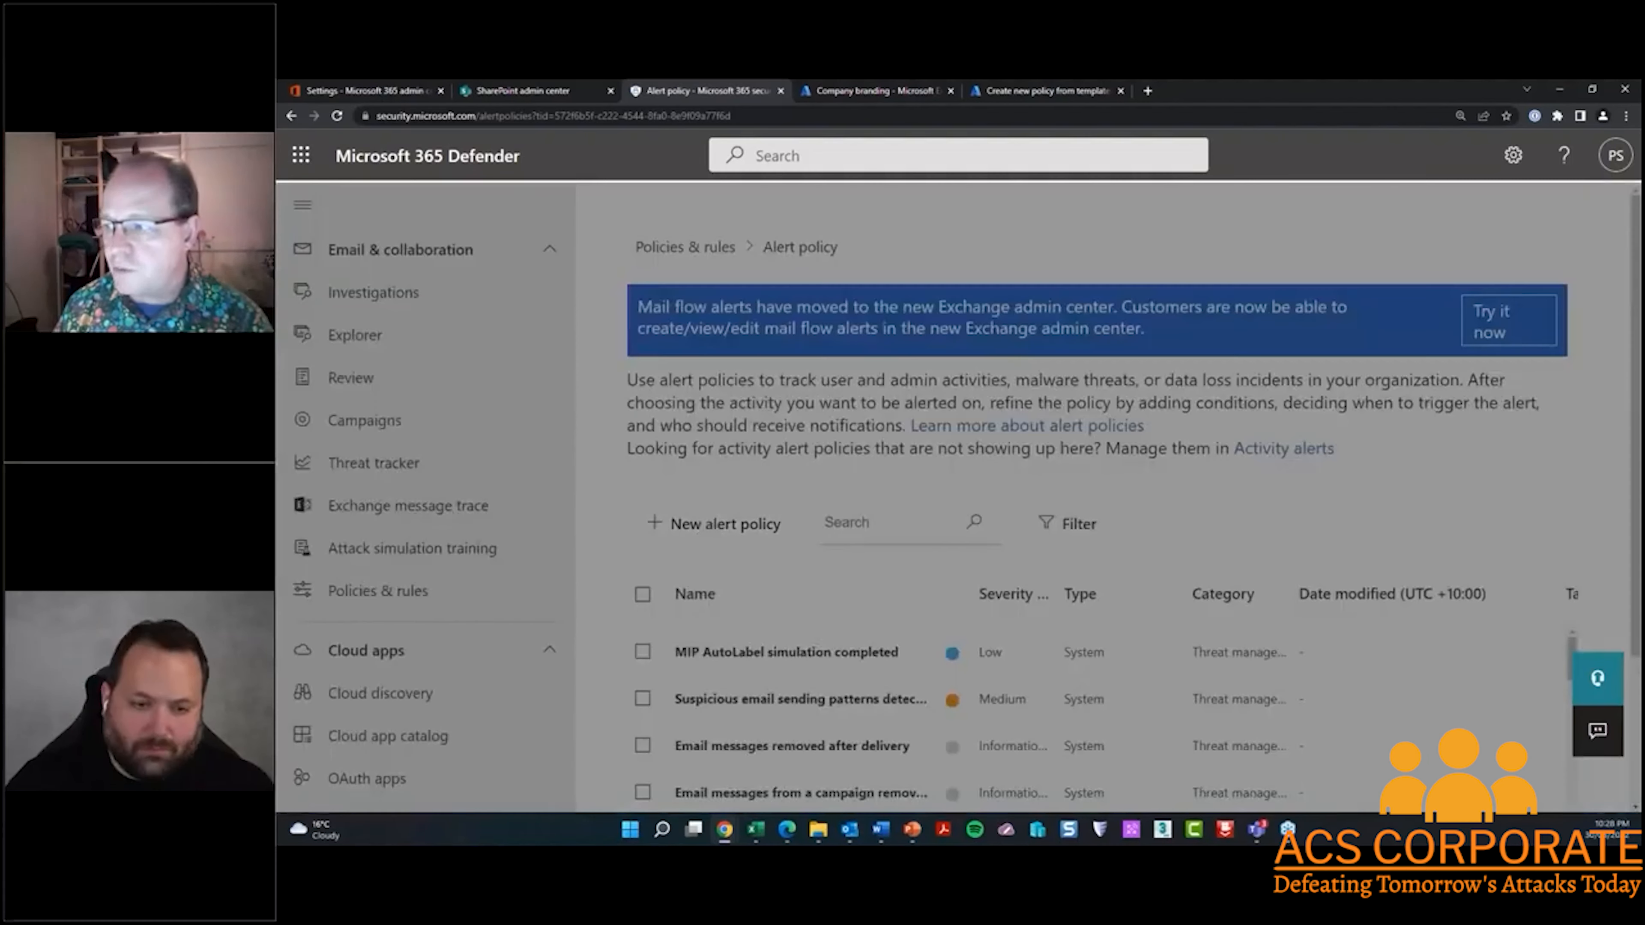
type("SharePoint & ")
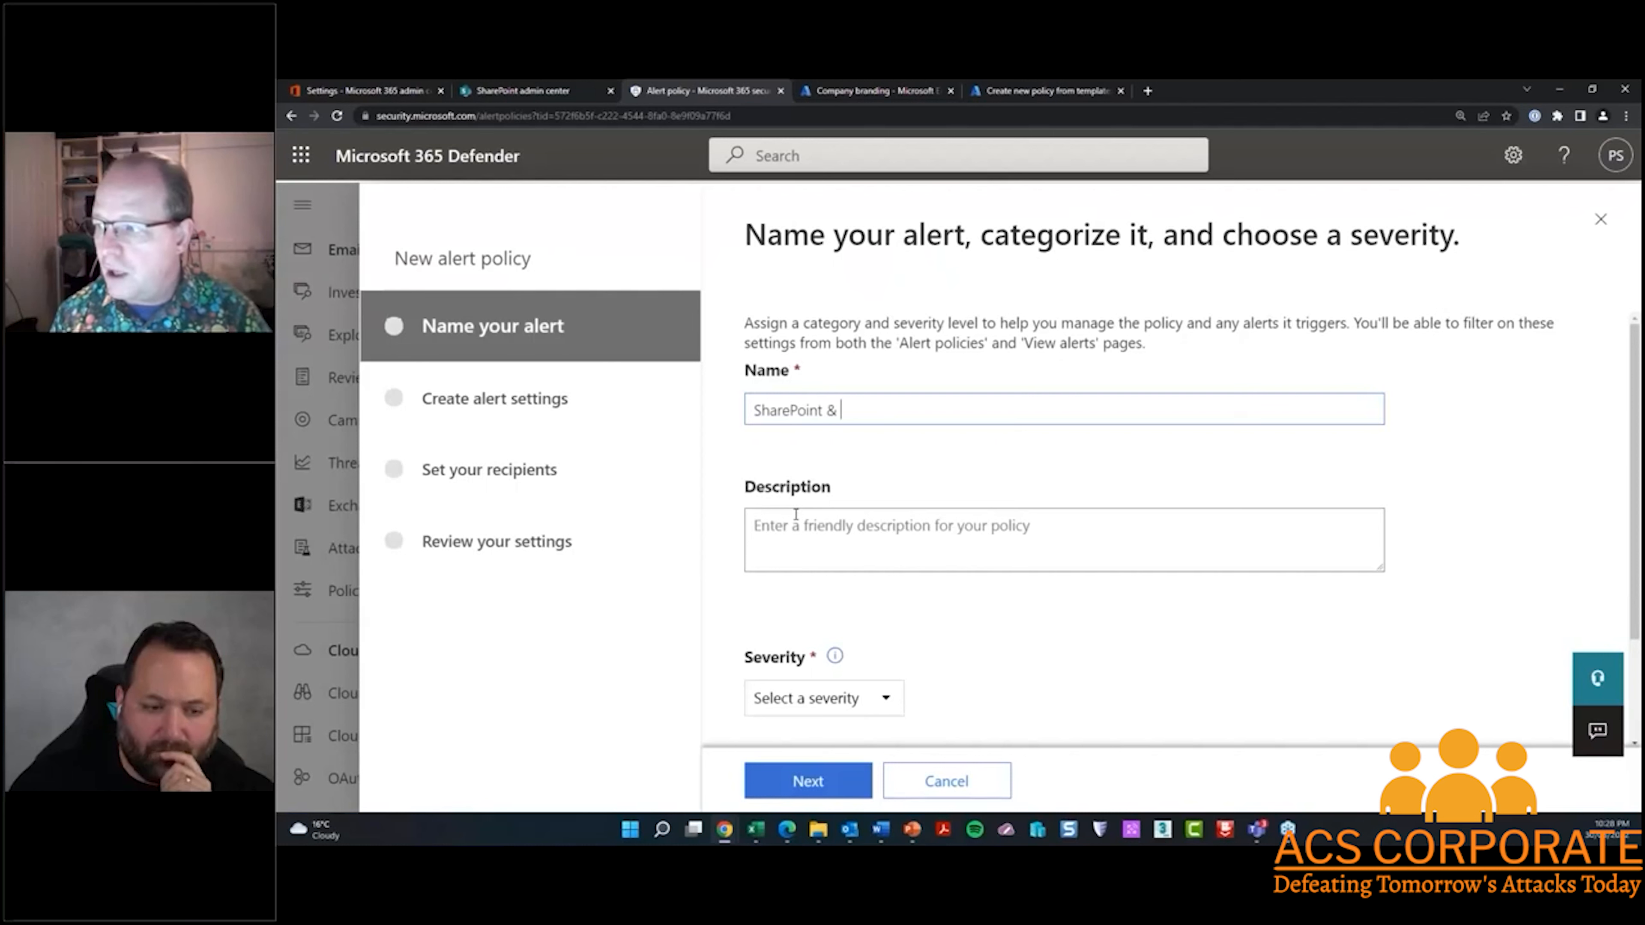
type("OneDrive")
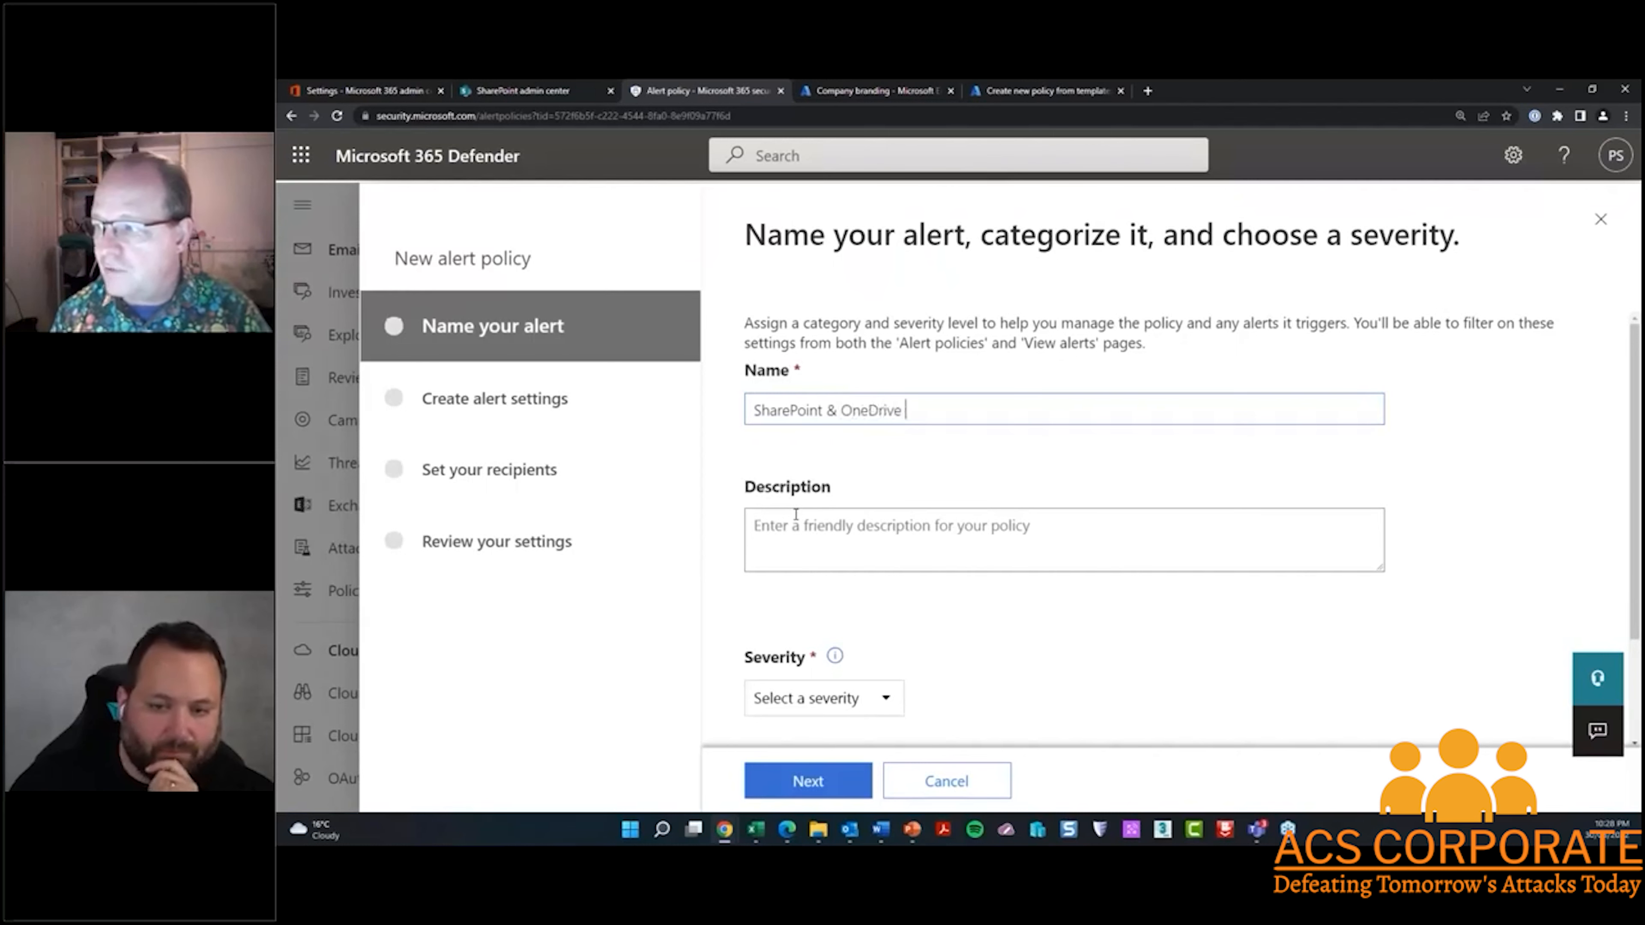
type(" External SHaring")
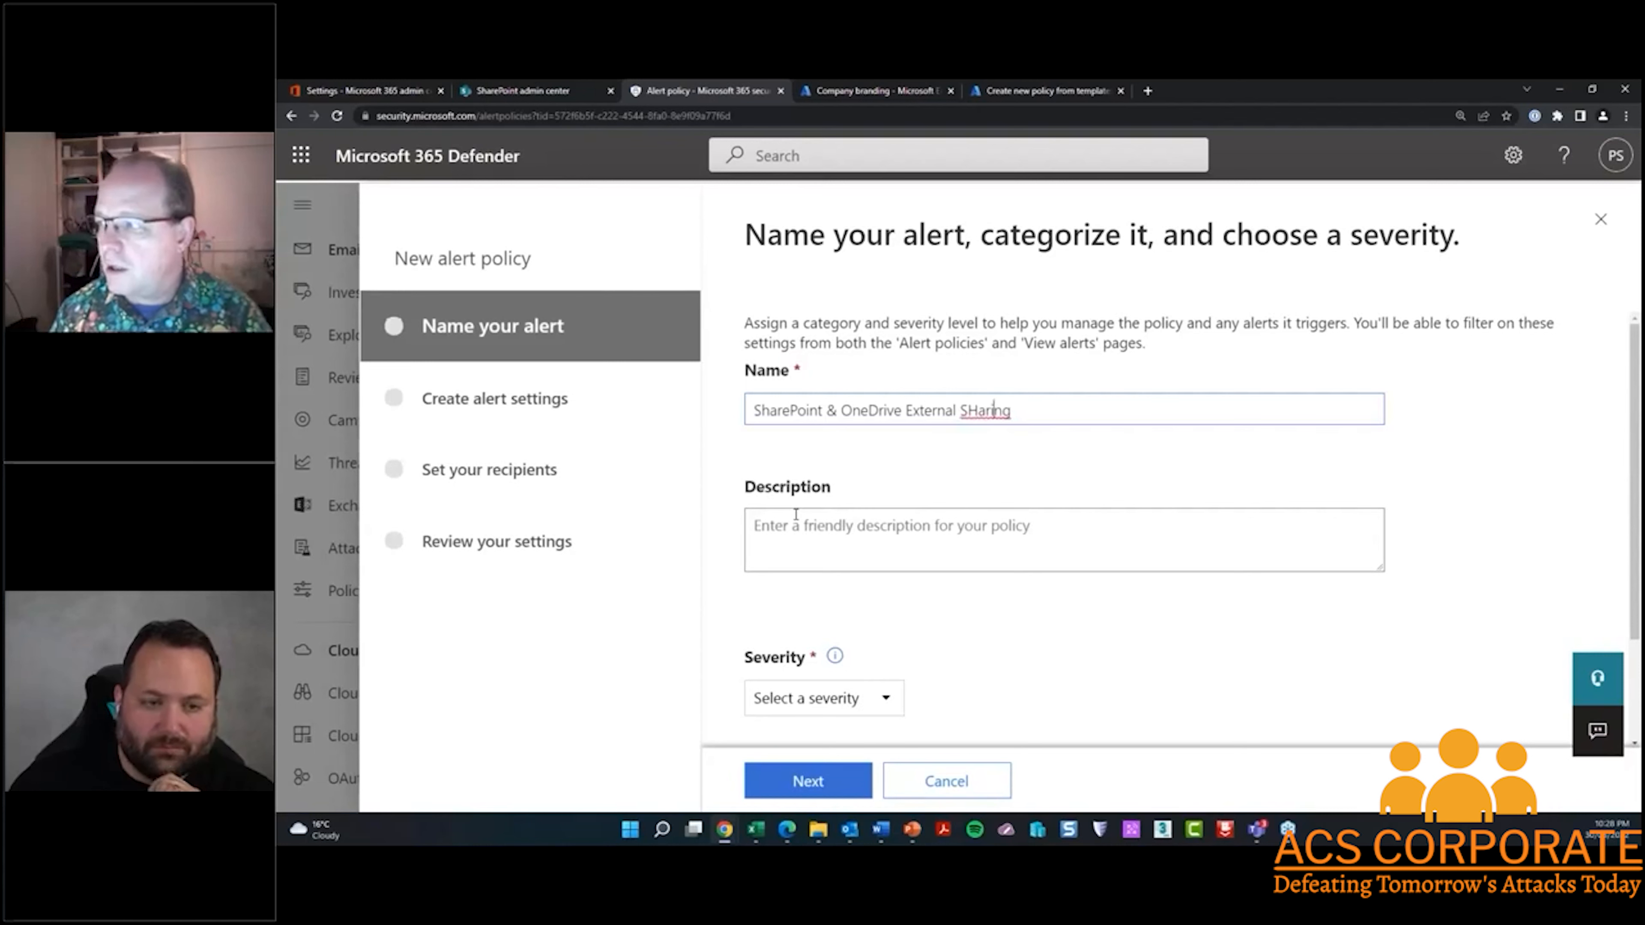
key("BackSpace")
type("h")
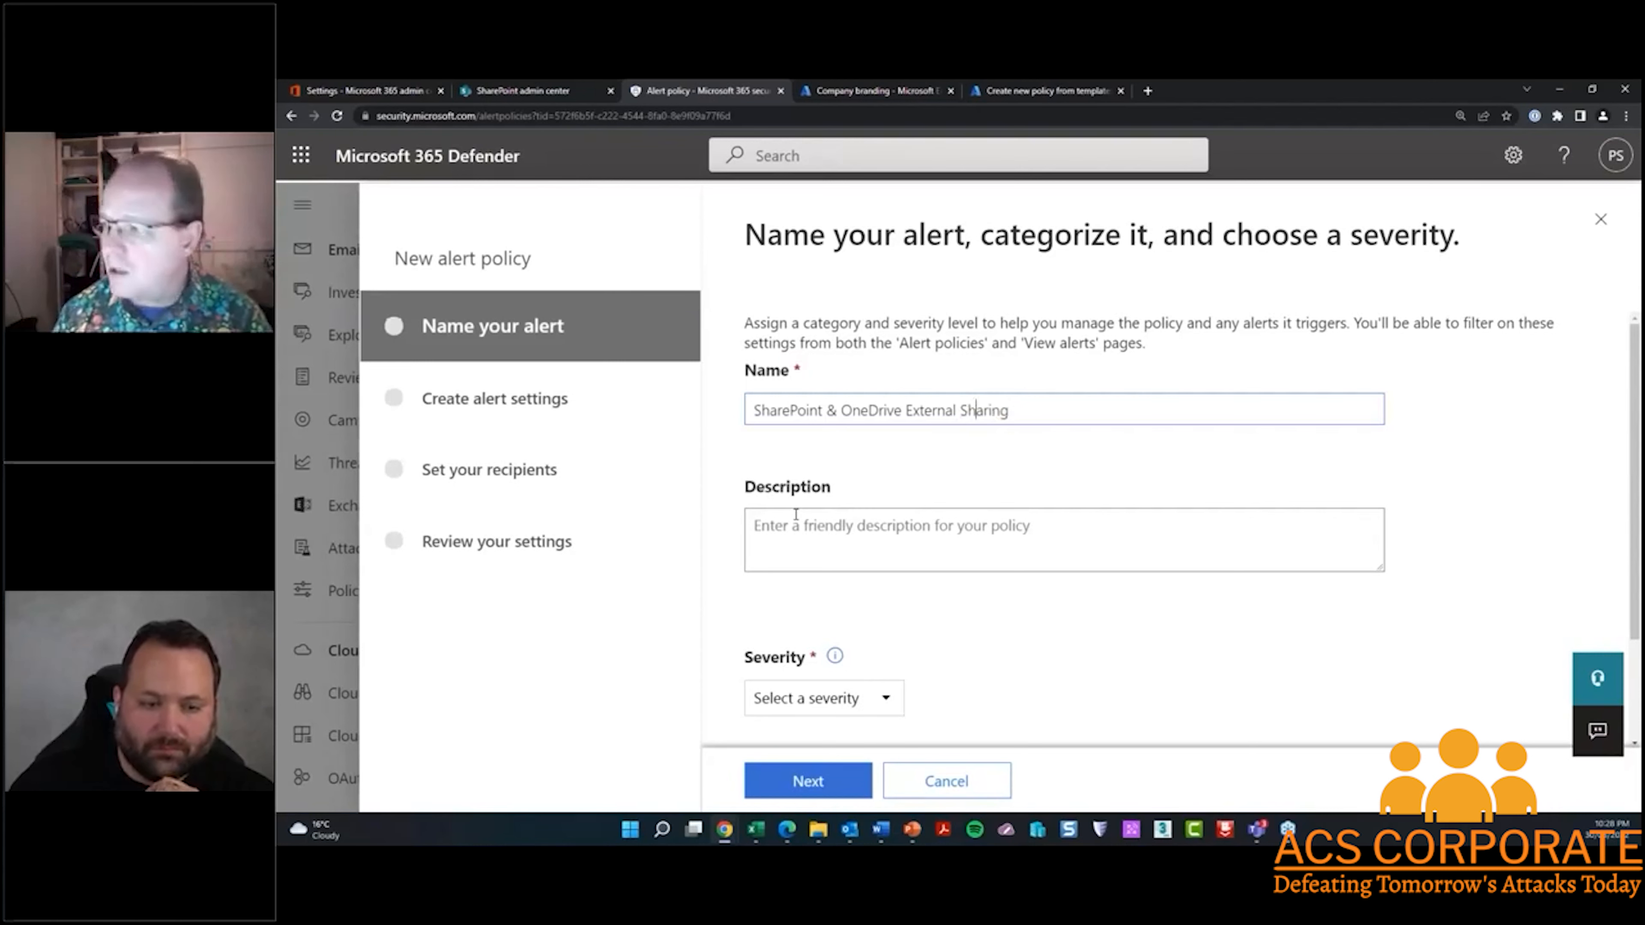
Set the alert's severity to Low and its category to Information governance, and continue to the alert settings
scroll(887, 564, "down", 2)
left_click(887, 564)
left_click(827, 608)
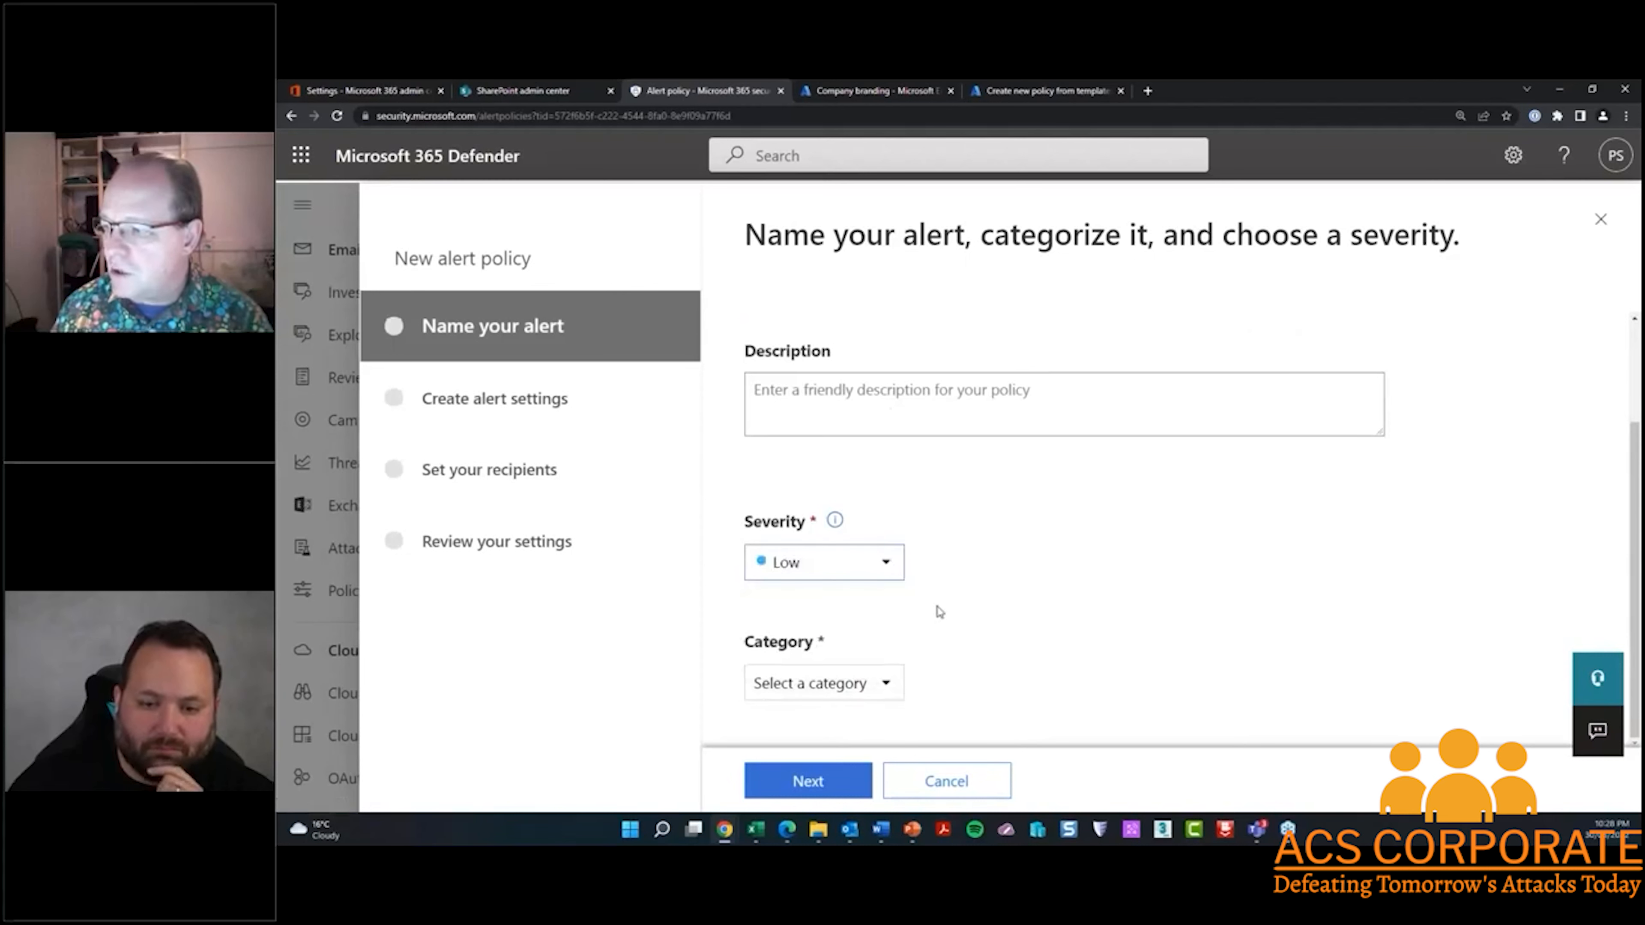
left_click(888, 685)
scroll(958, 641, "down", 2)
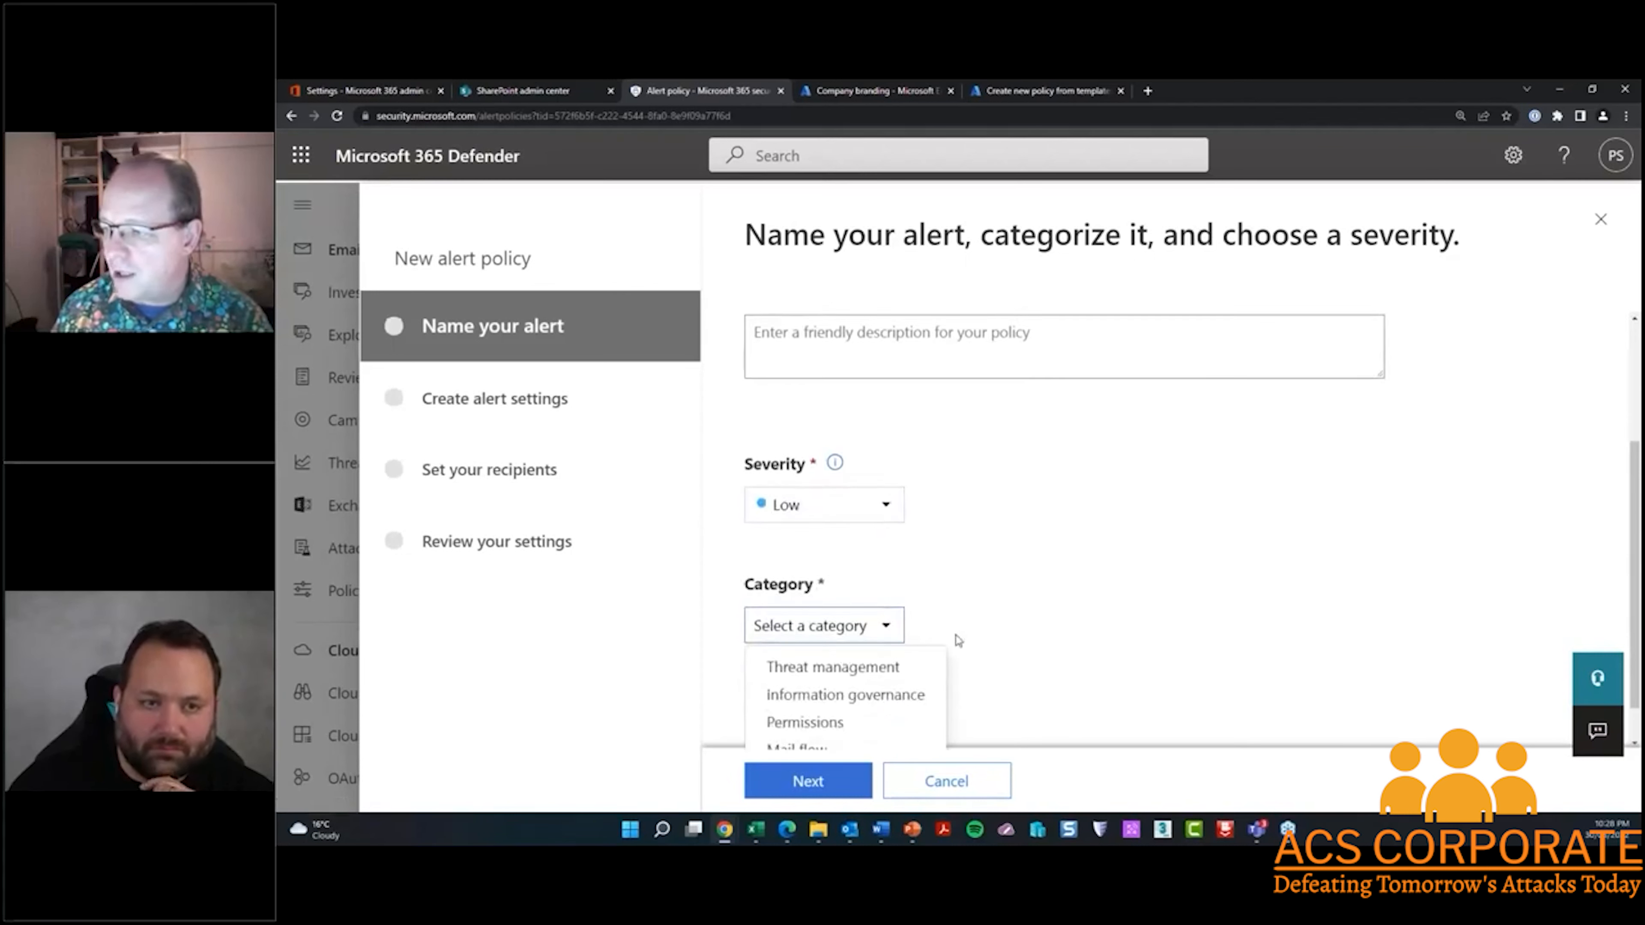
left_click(842, 648)
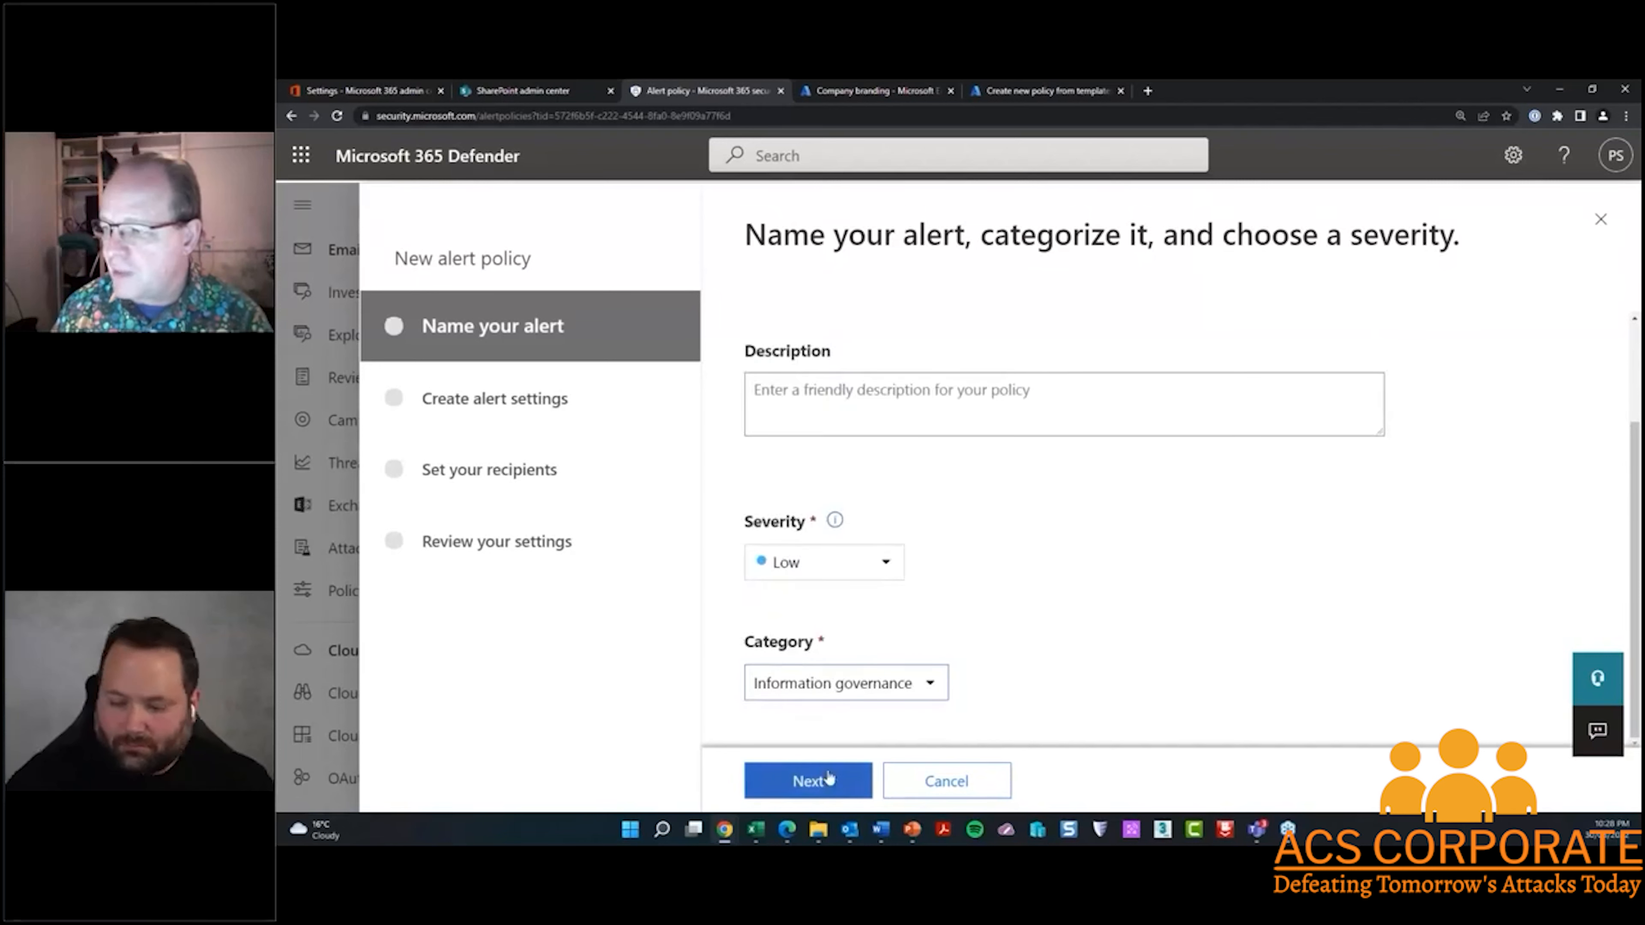
left_click(810, 781)
Search the alert activities for "share" and choose Shared file externally as the activity to alert on
left_click(946, 445)
left_click(888, 496)
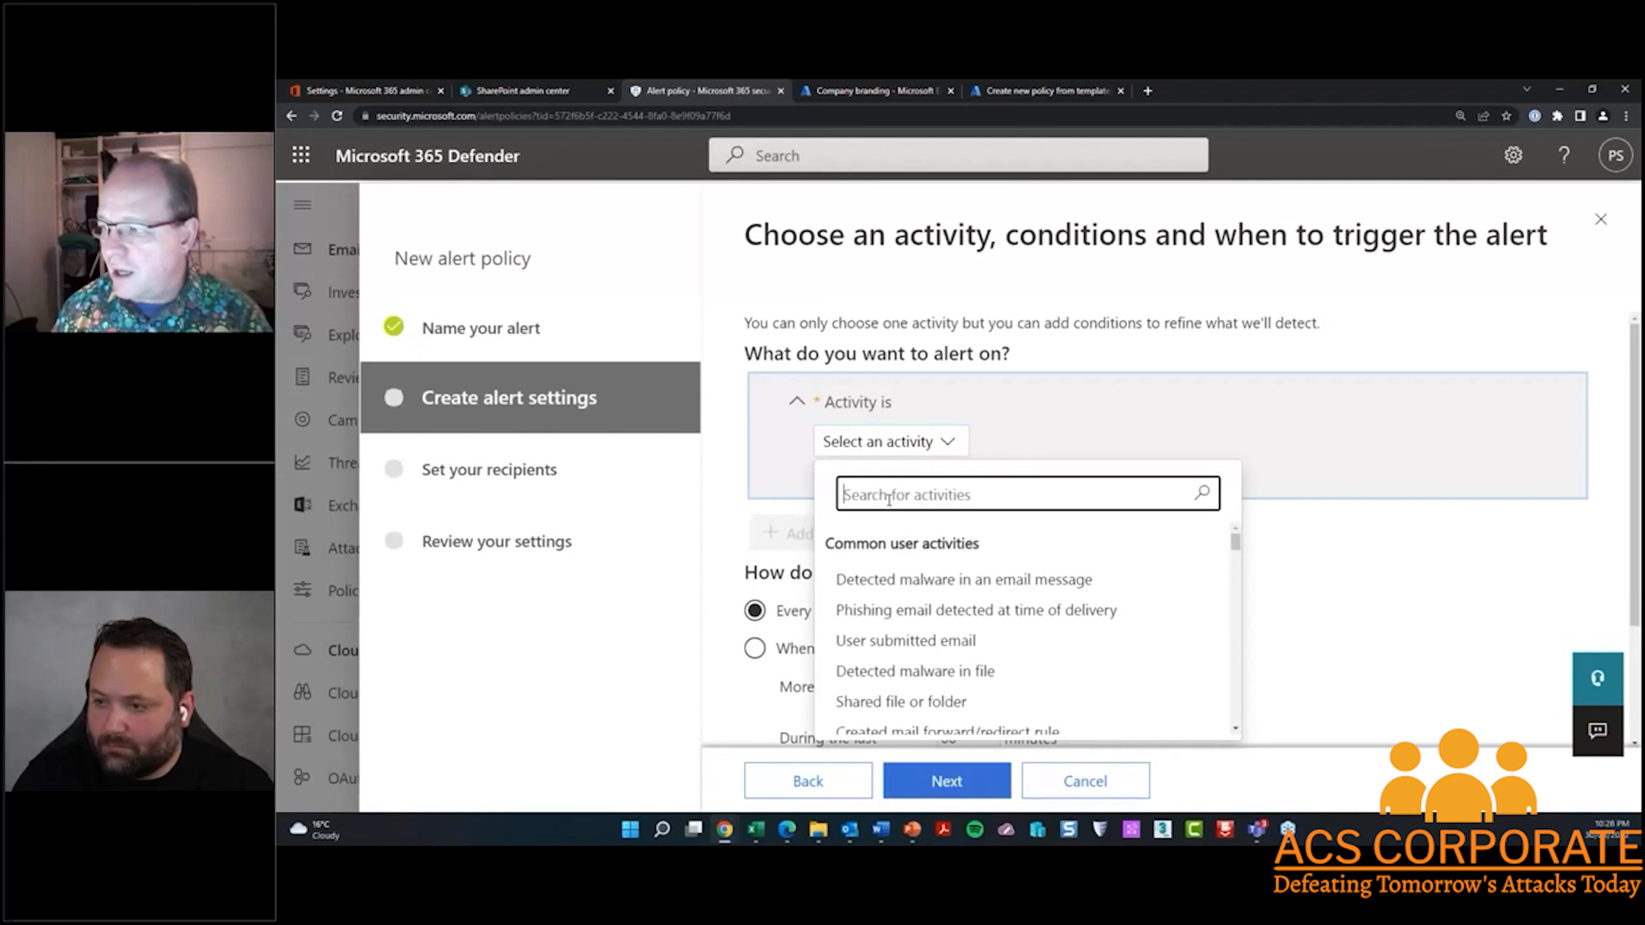
type("shar")
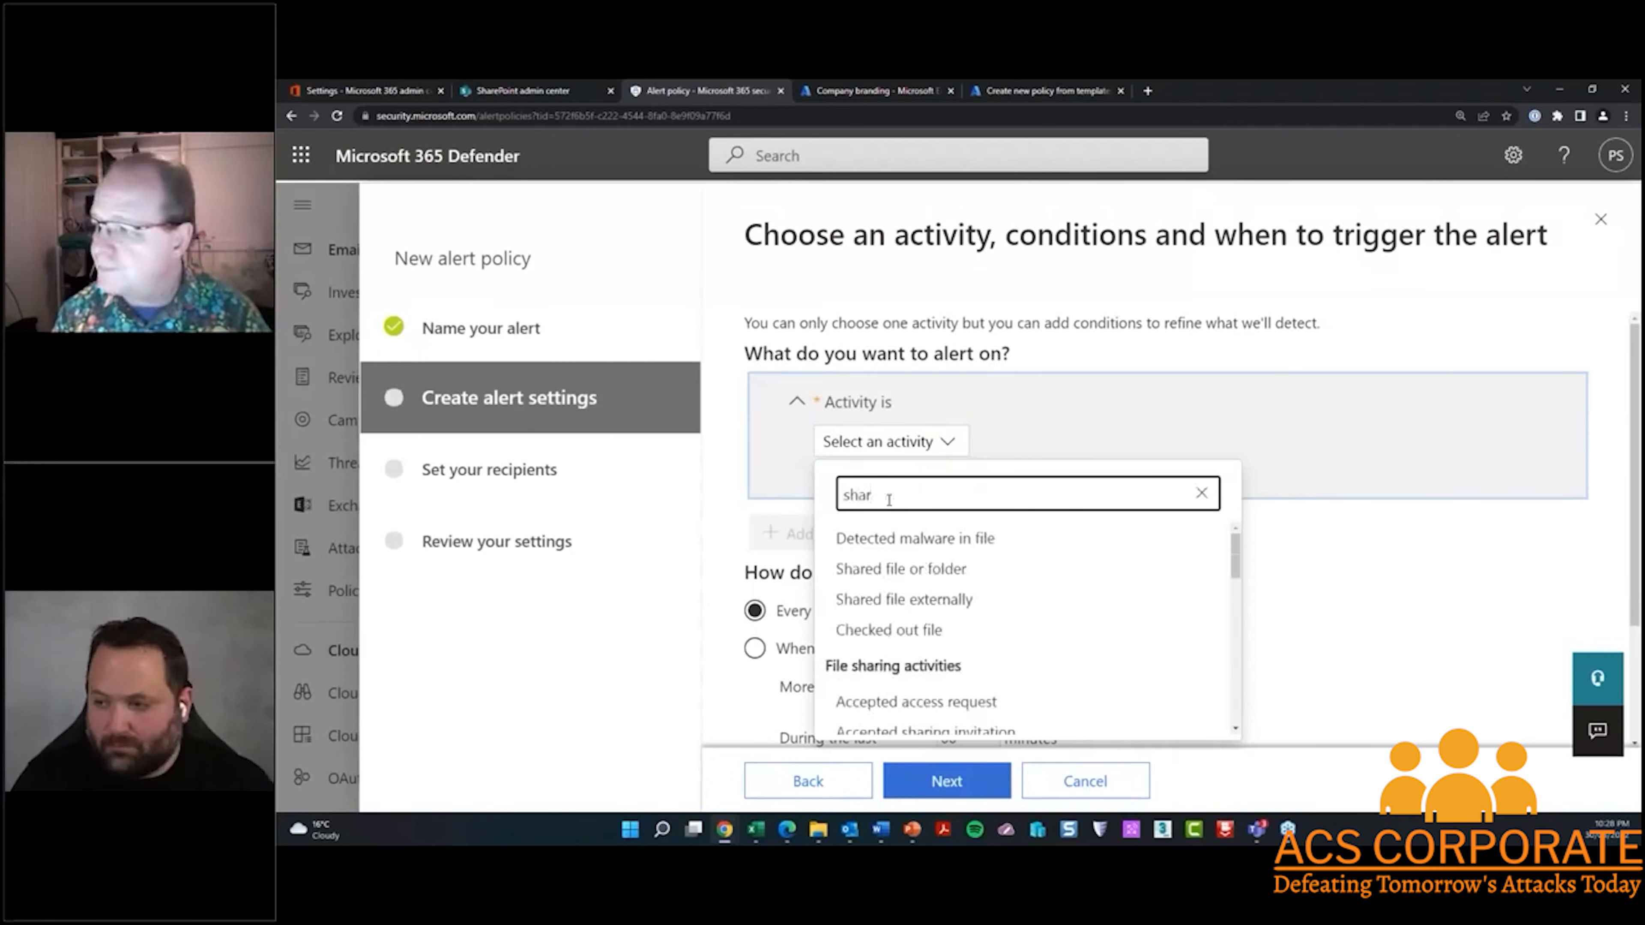
type("e")
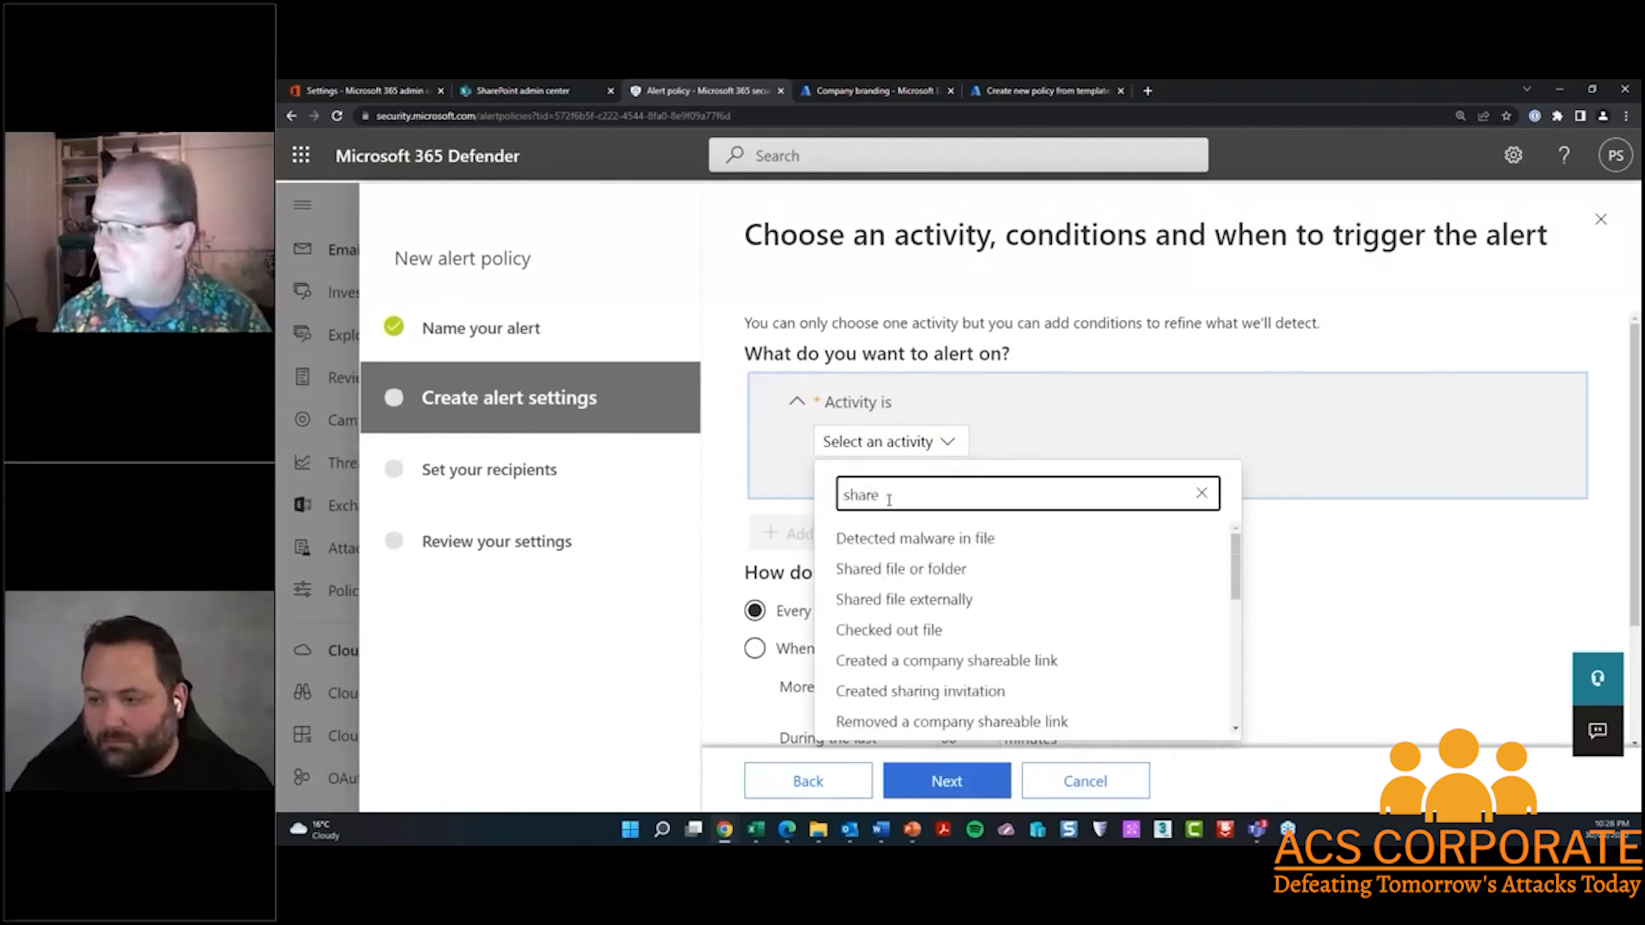
left_click(891, 603)
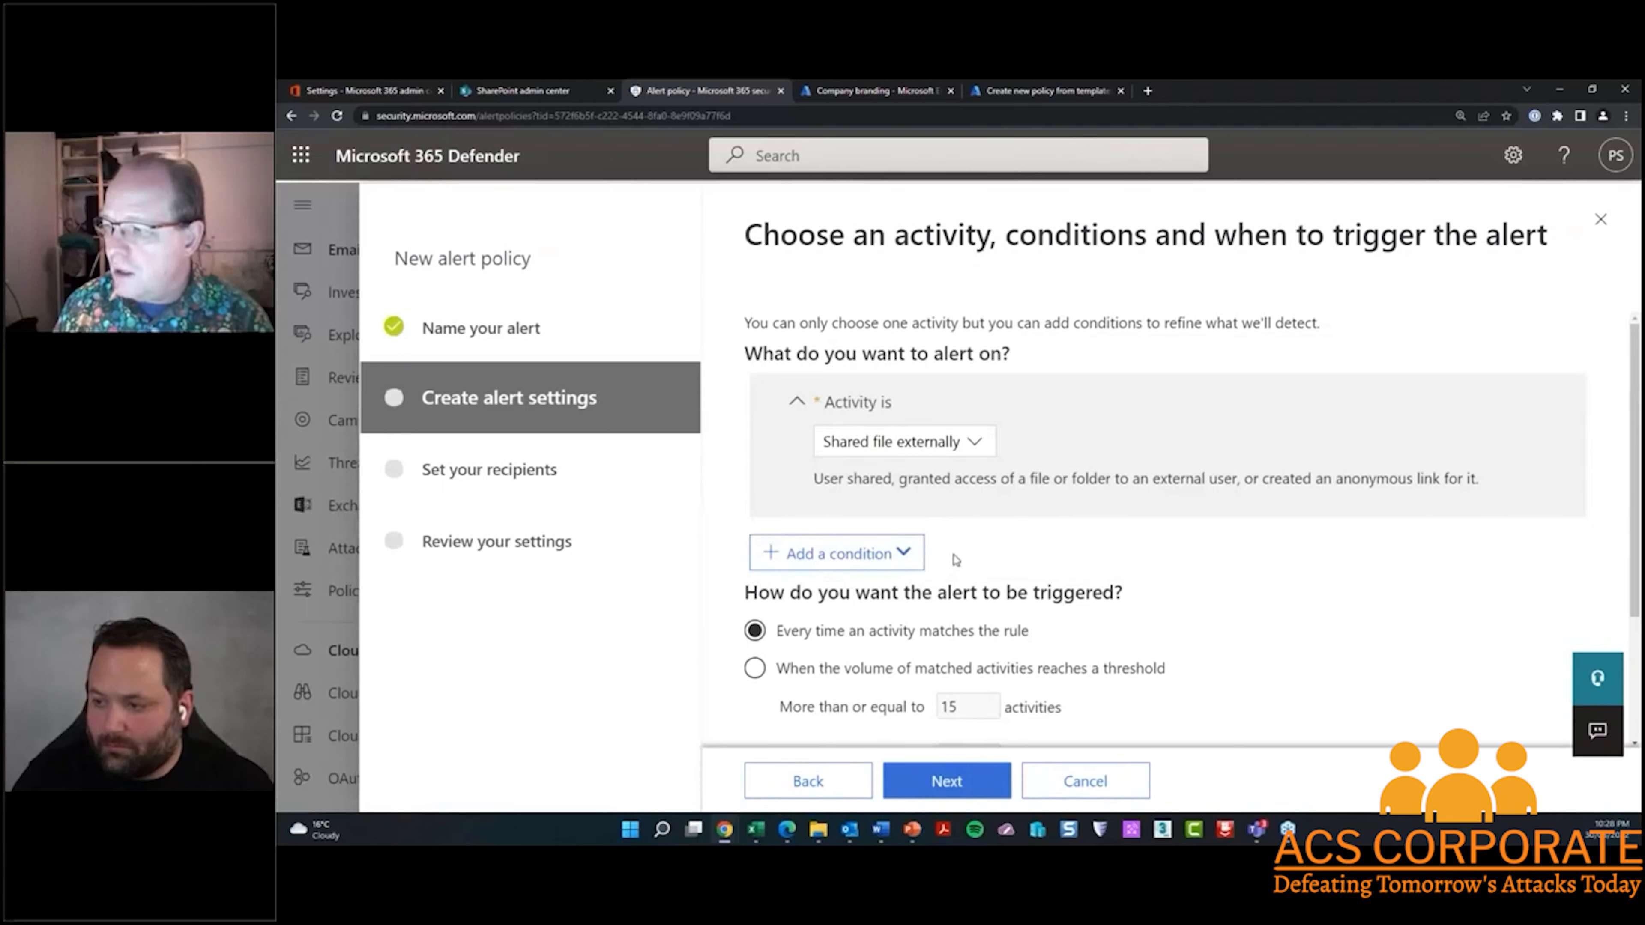
Keep the alert triggering on every matching activity, accept the email recipient with no daily notification limit, and finish creating the policy
scroll(952, 561, "down", 2)
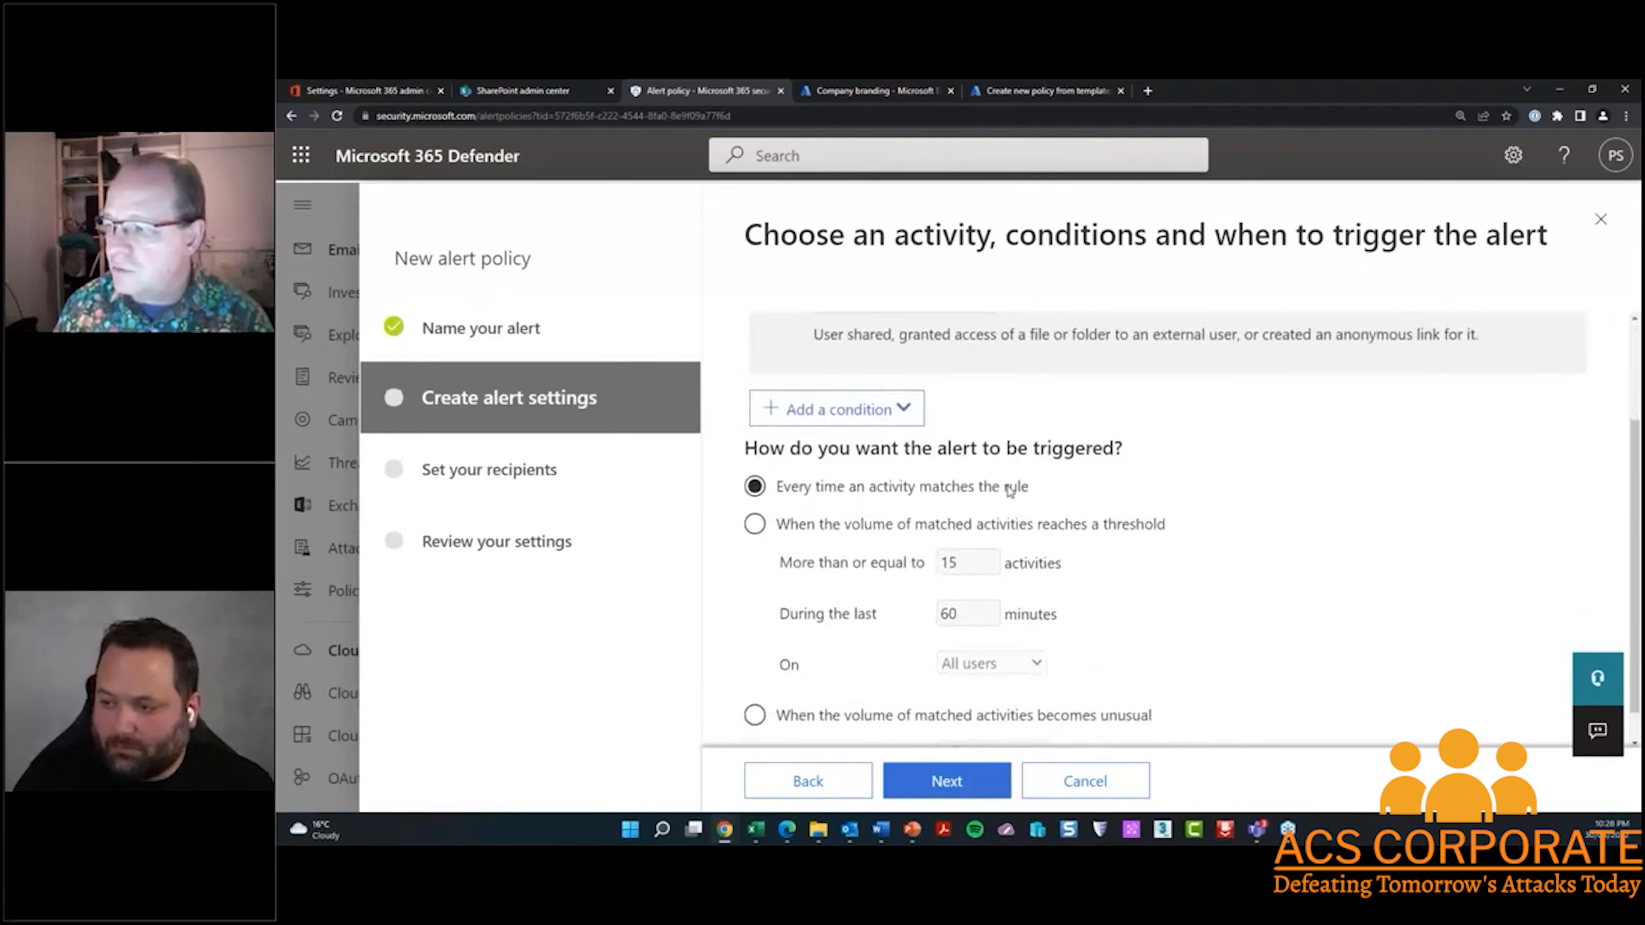
scroll(1001, 519, "down", 1)
left_click(942, 780)
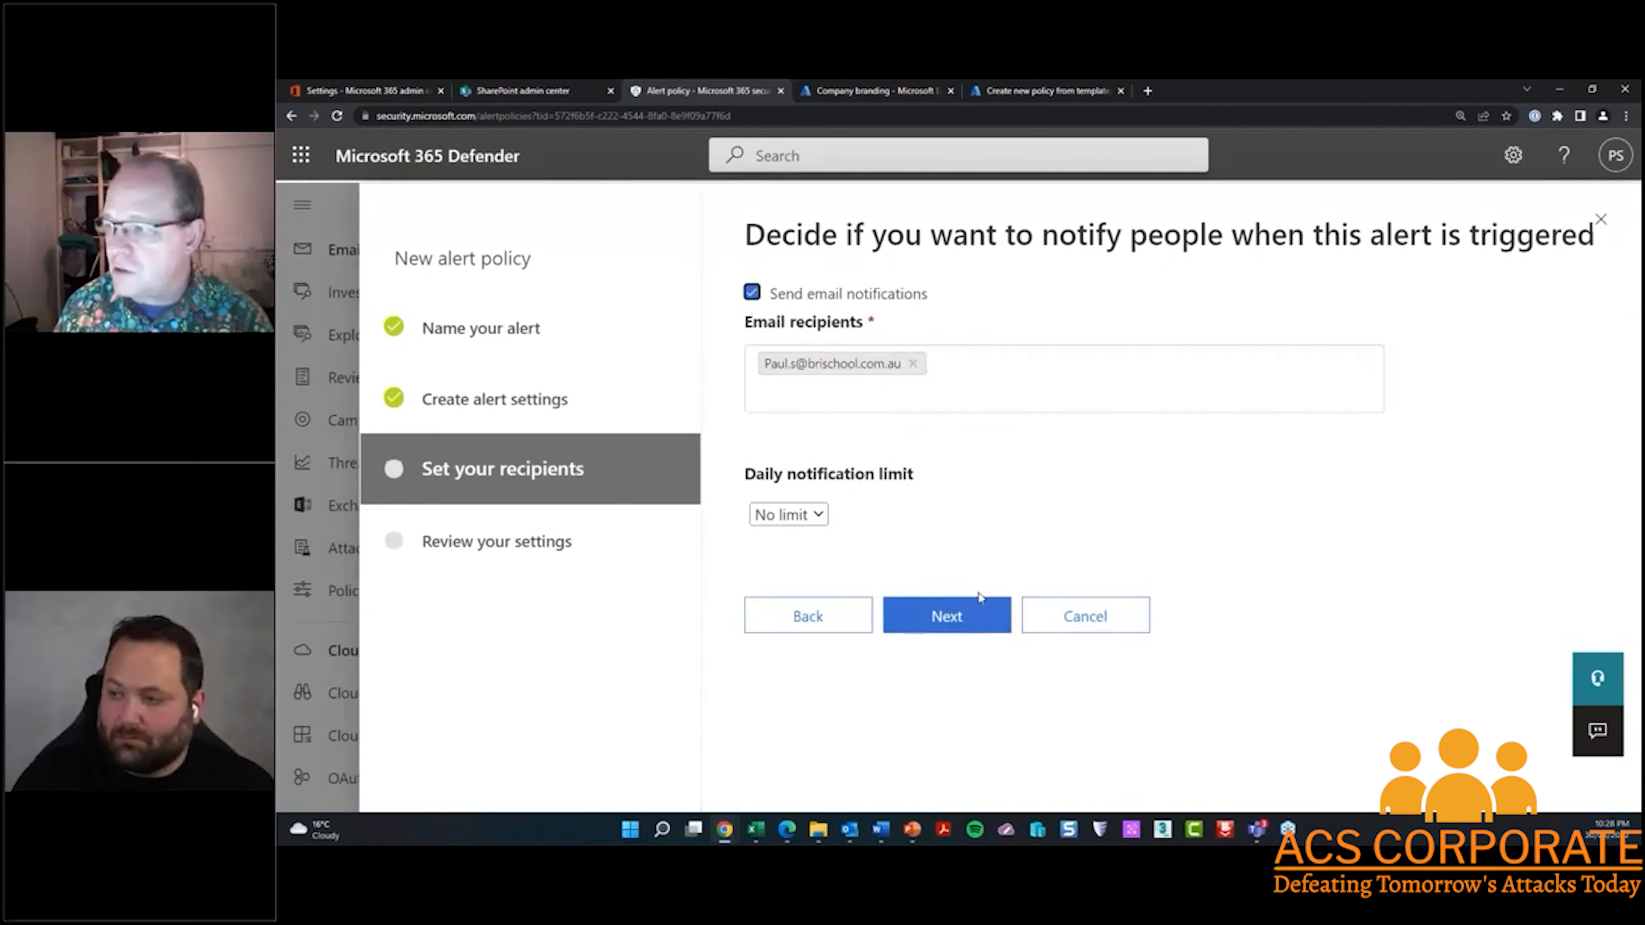
left_click(947, 615)
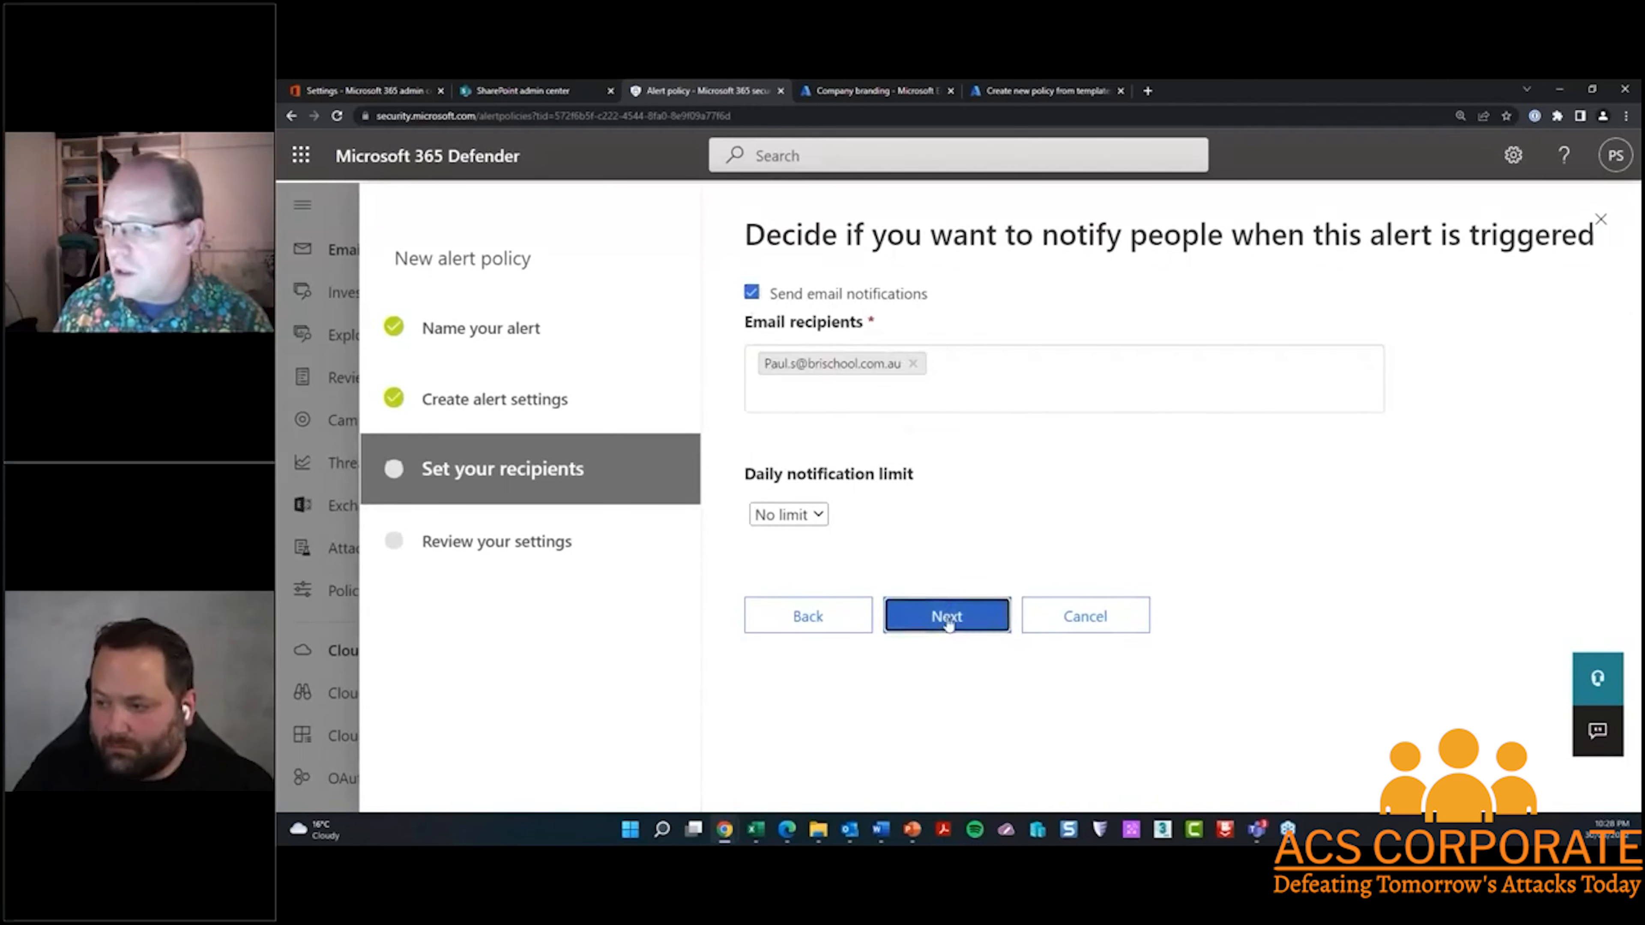
left_click(960, 779)
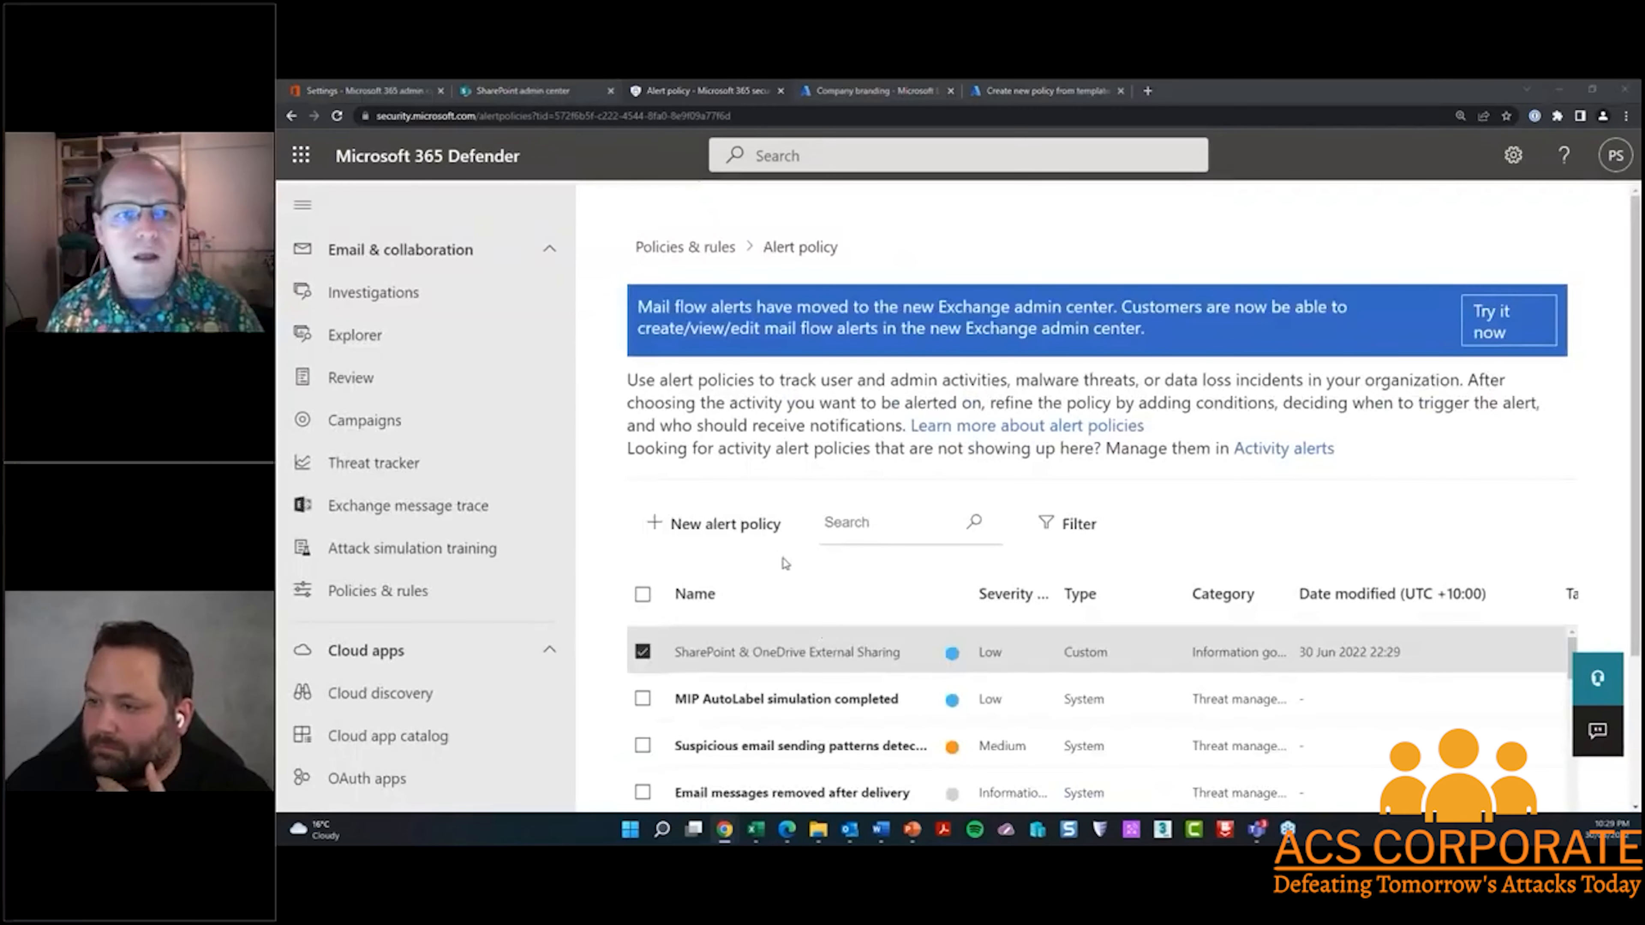
key("alt+Tab")
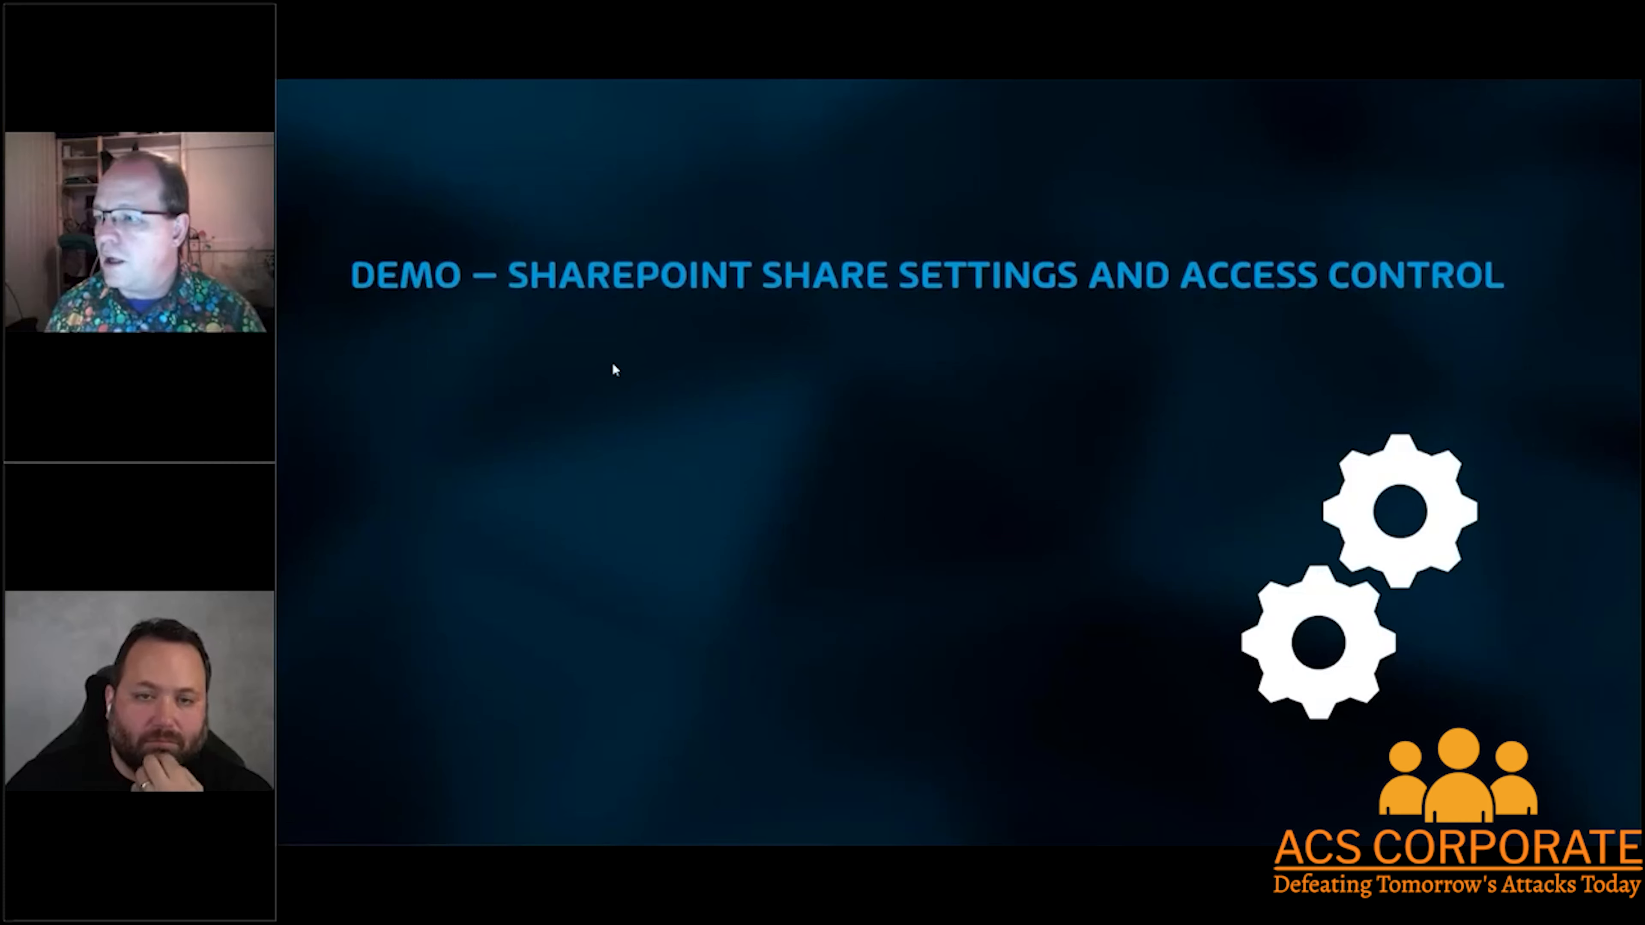
key("Right")
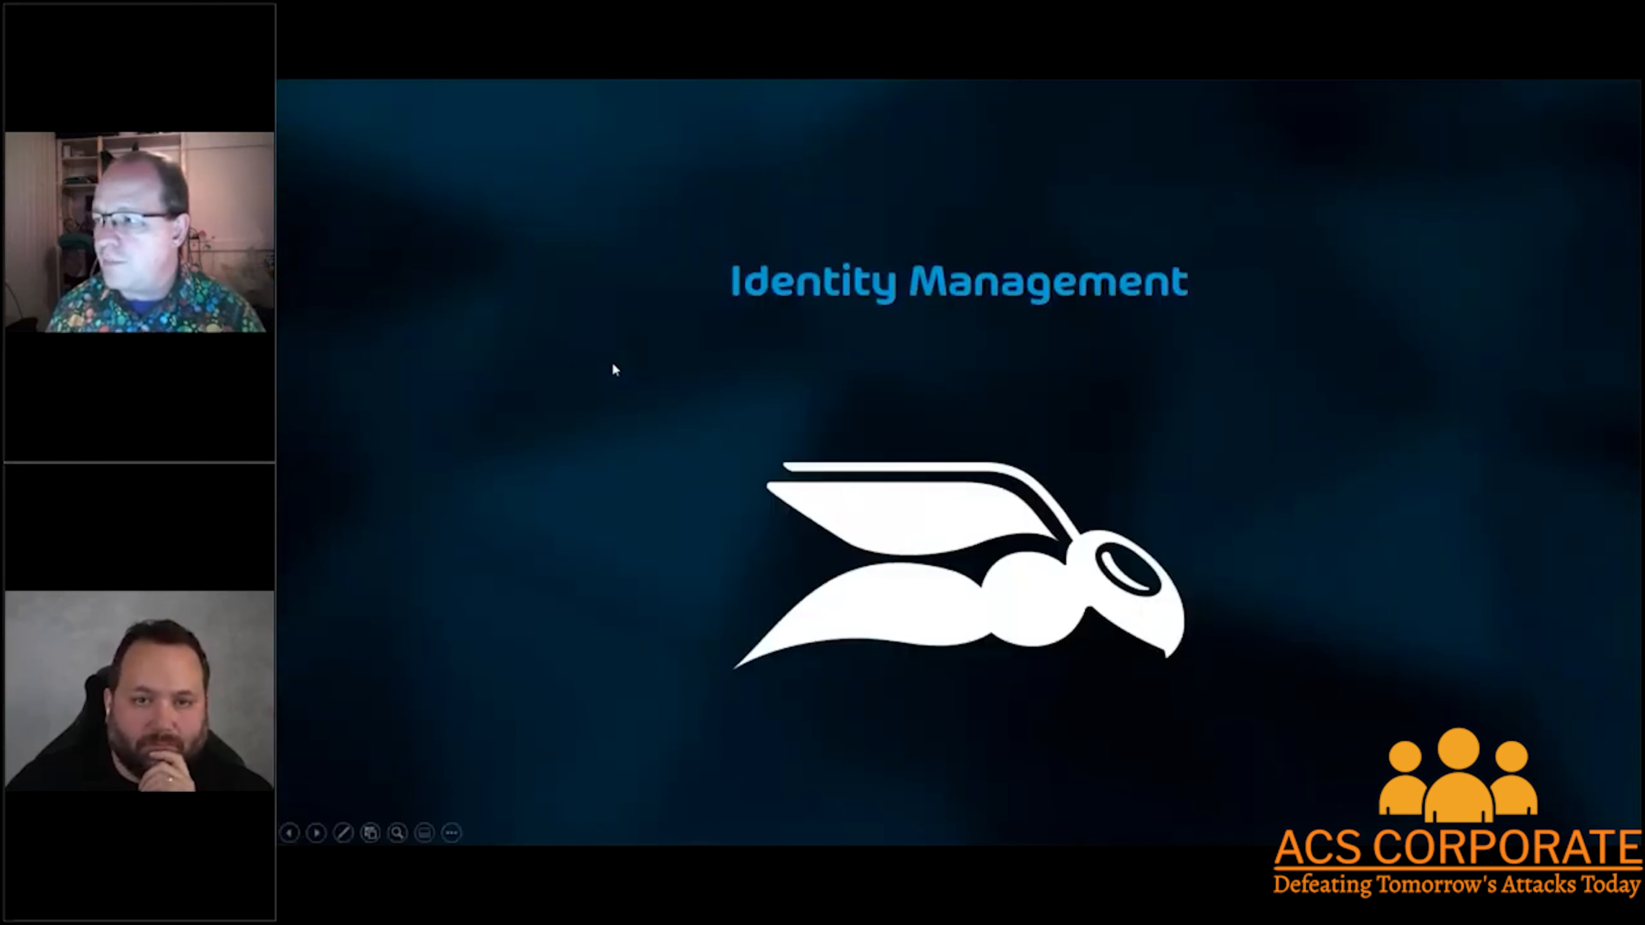
key("Right")
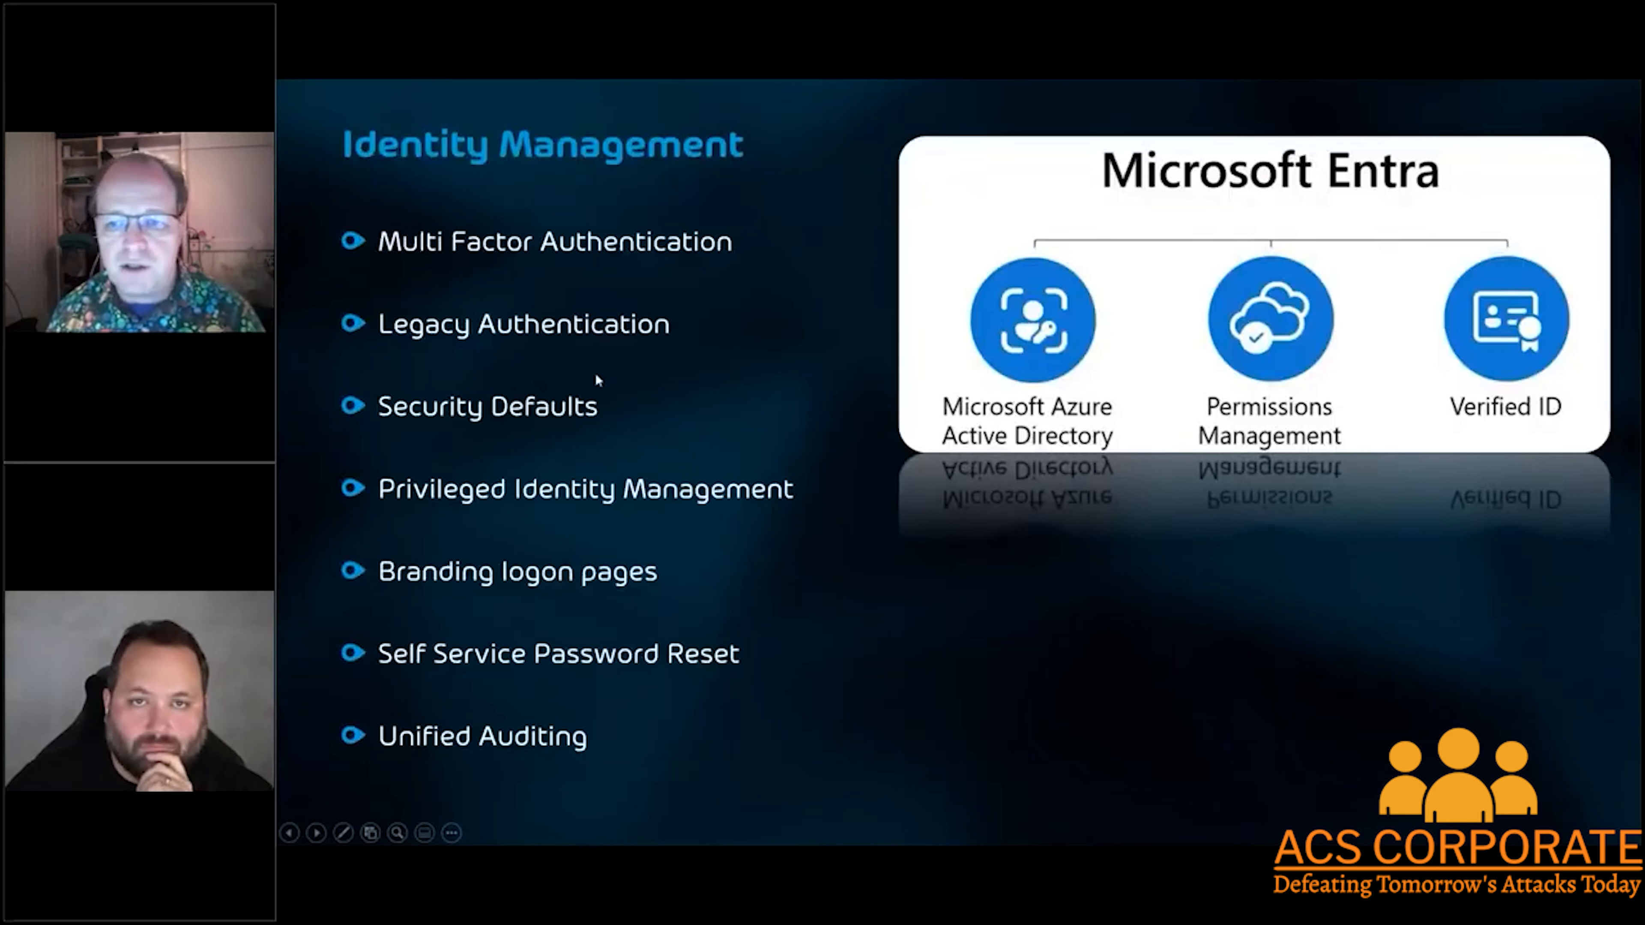
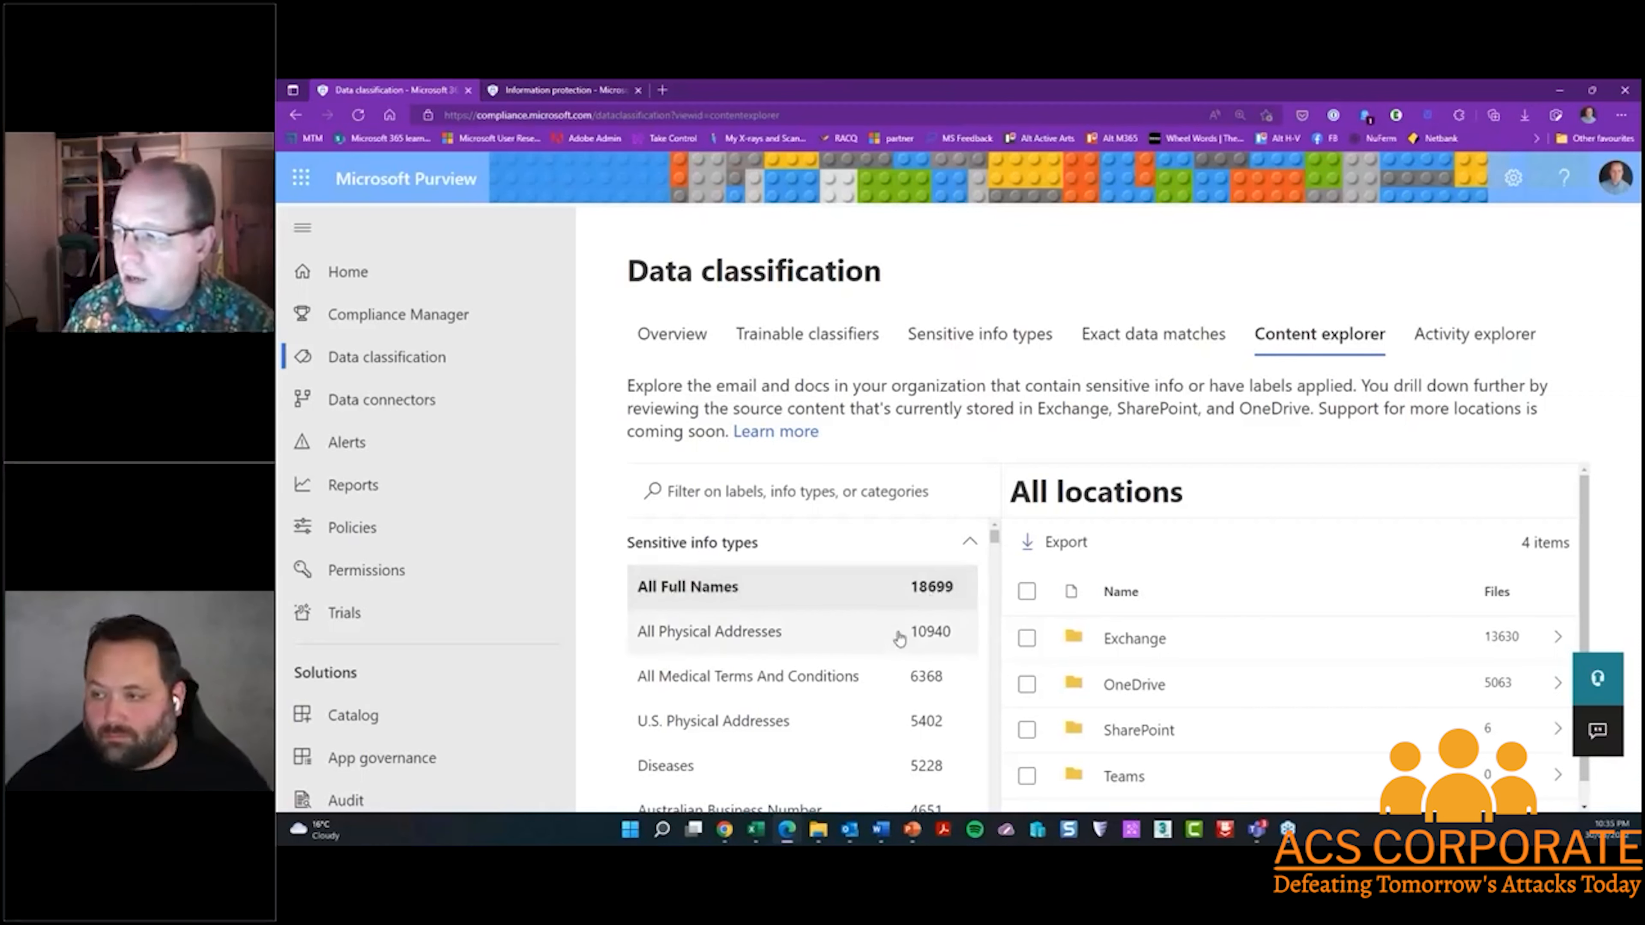
Look through the sensitive info types detected across the organization in Content explorer
scroll(900, 638, "down", 3)
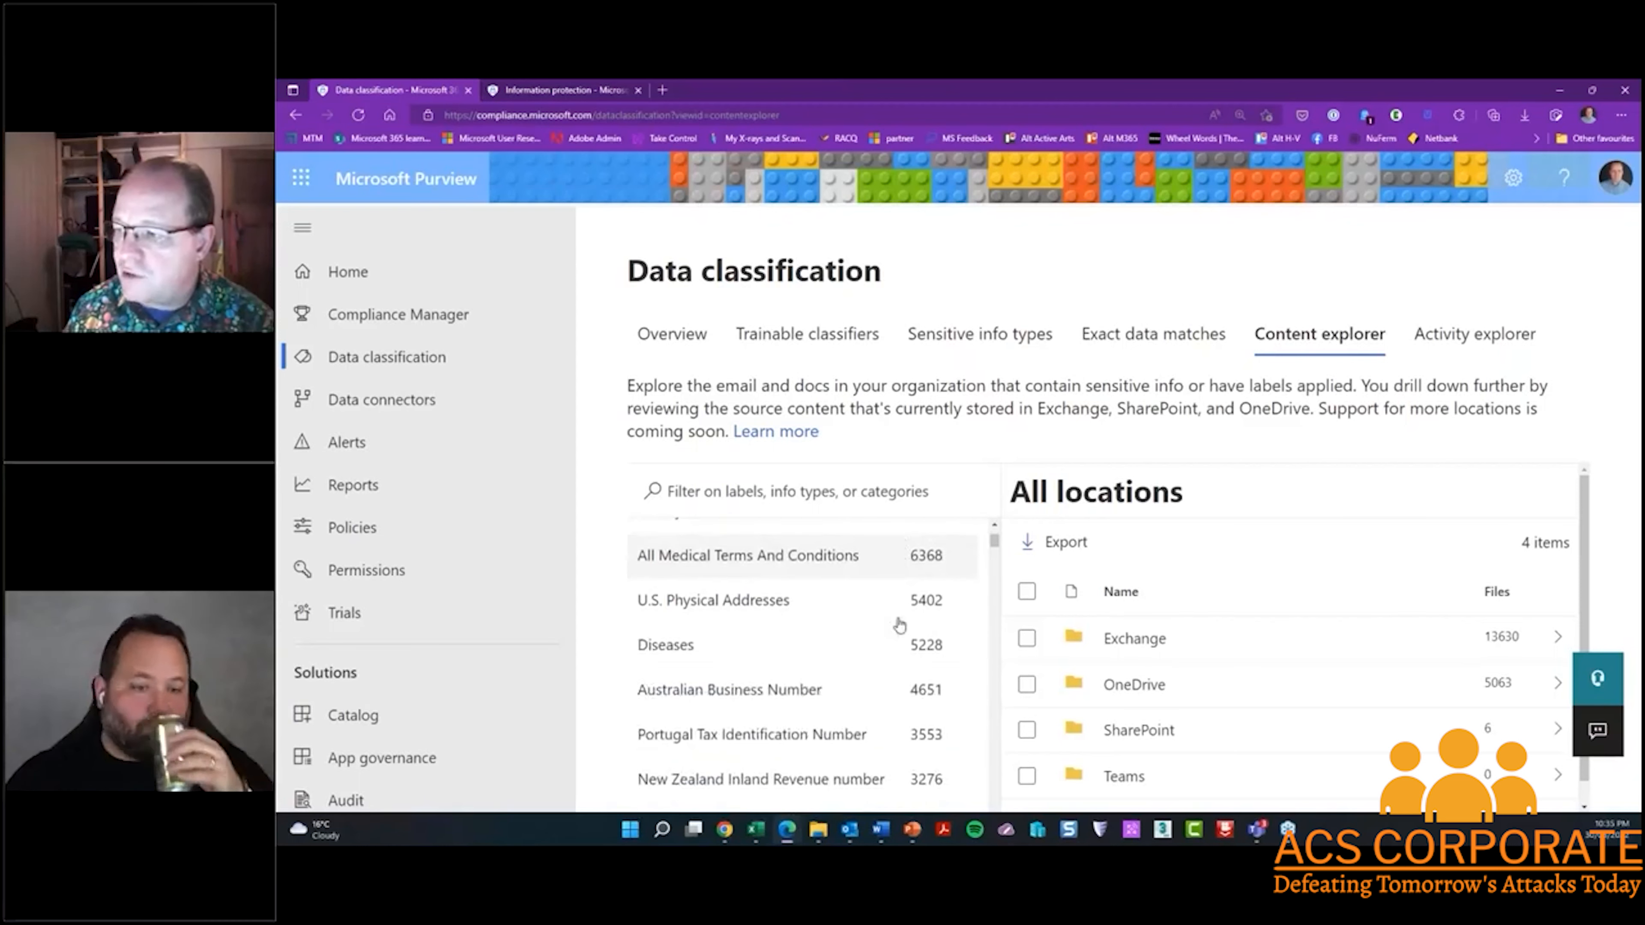
scroll(803, 645, "down", 2)
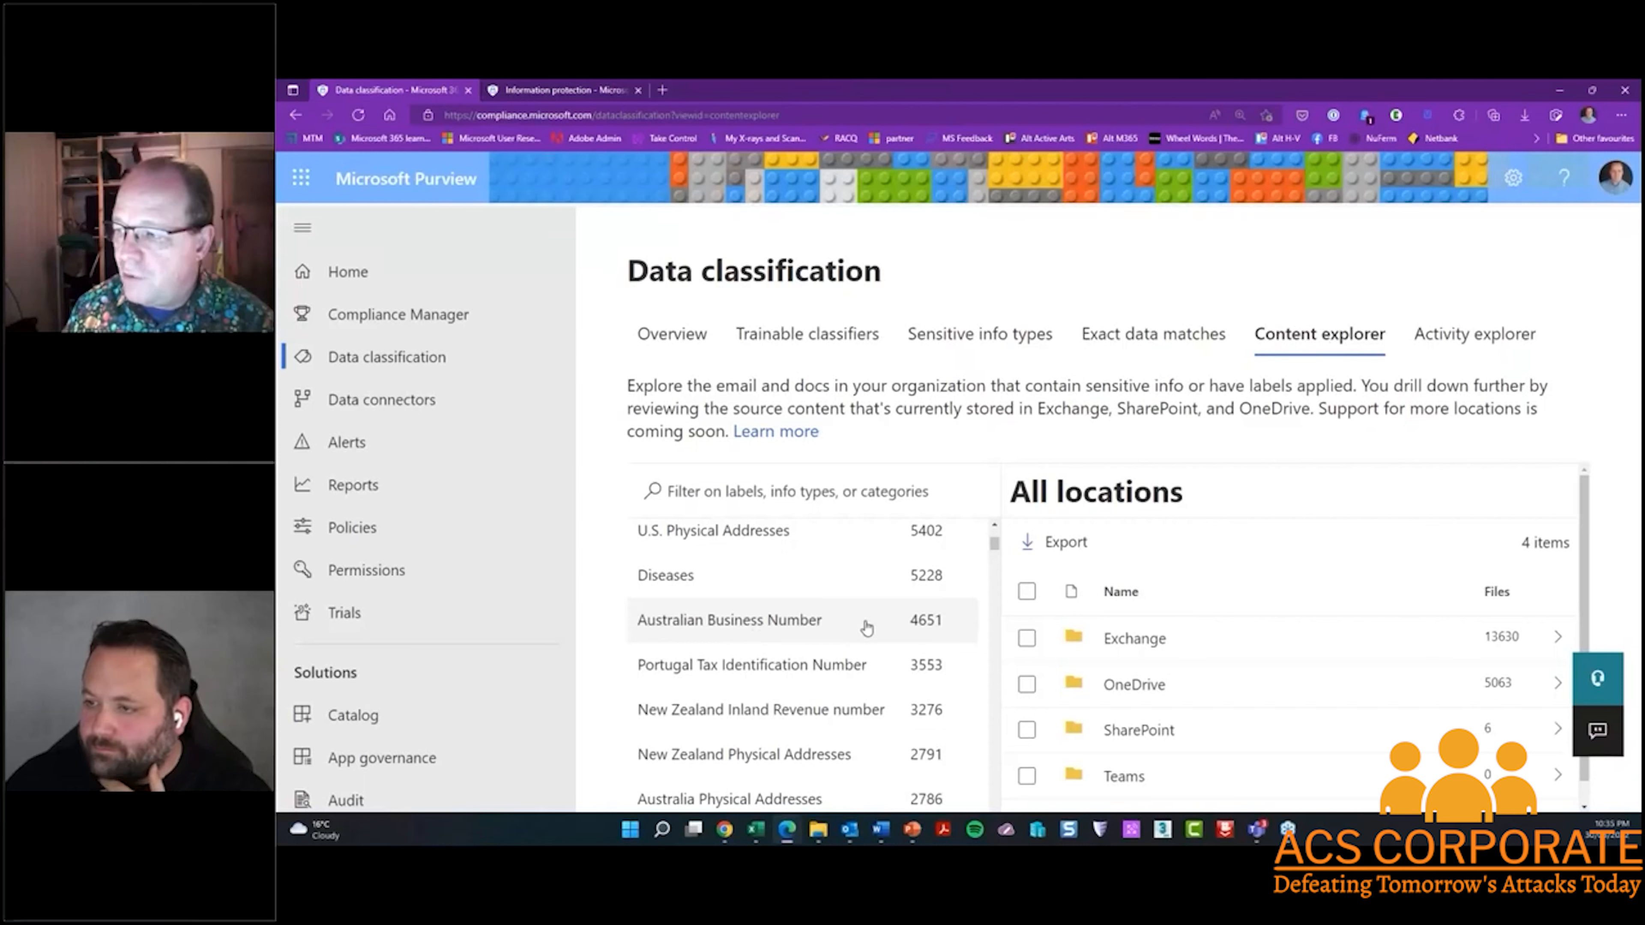
scroll(863, 629, "down", 2)
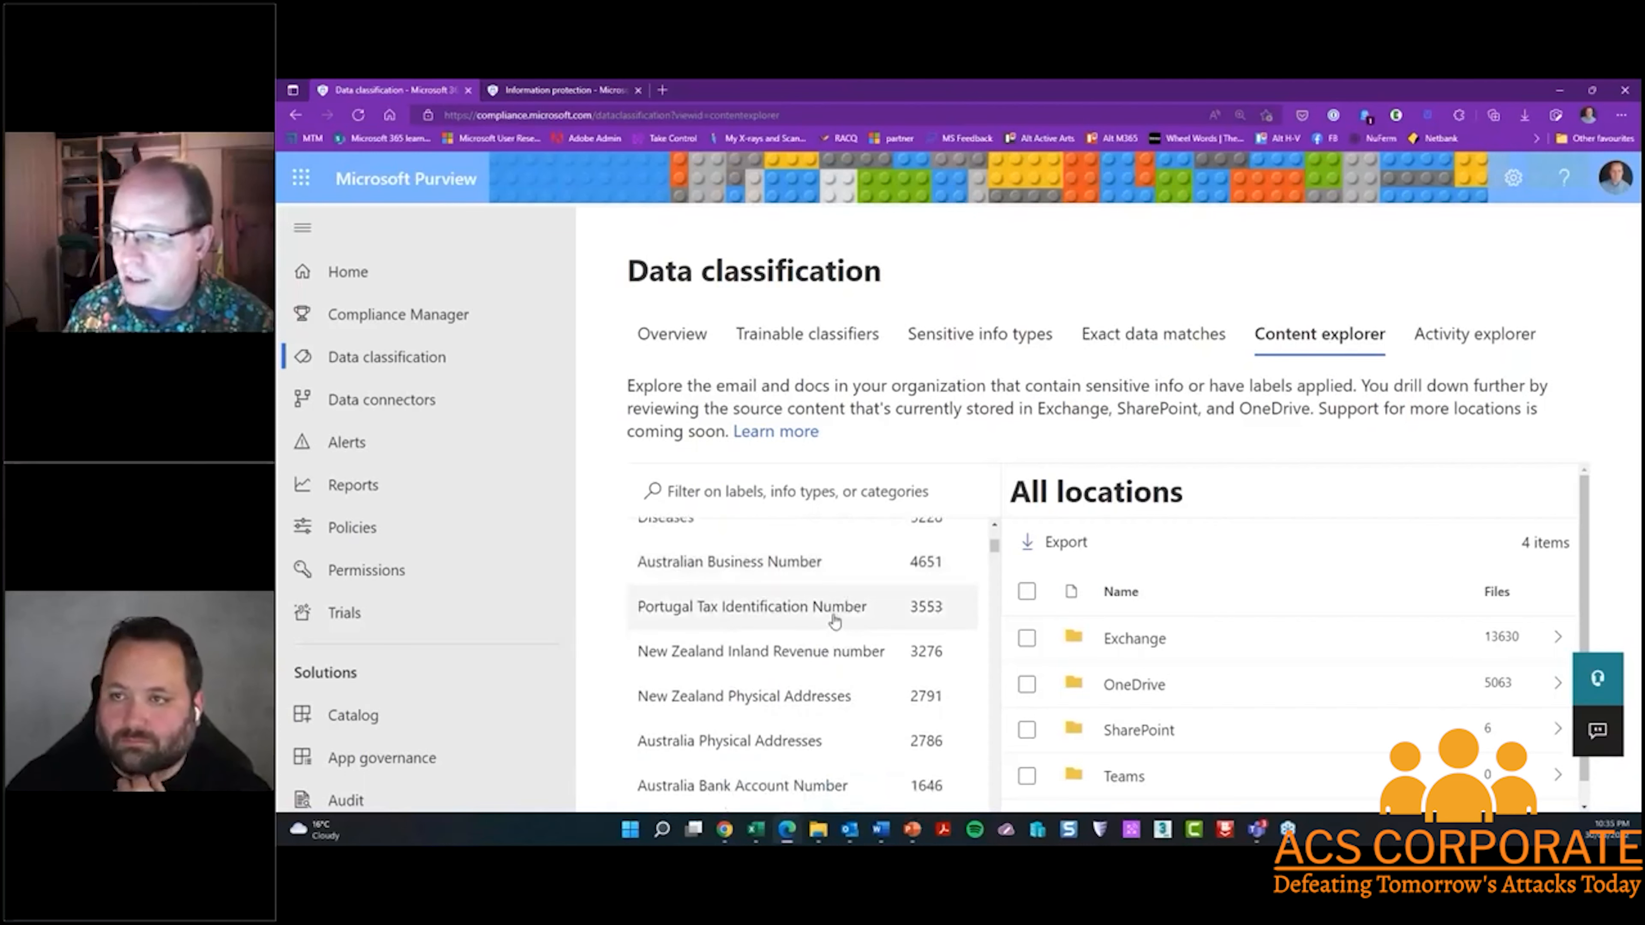
scroll(835, 621, "down", 3)
scroll(834, 621, "down", 1)
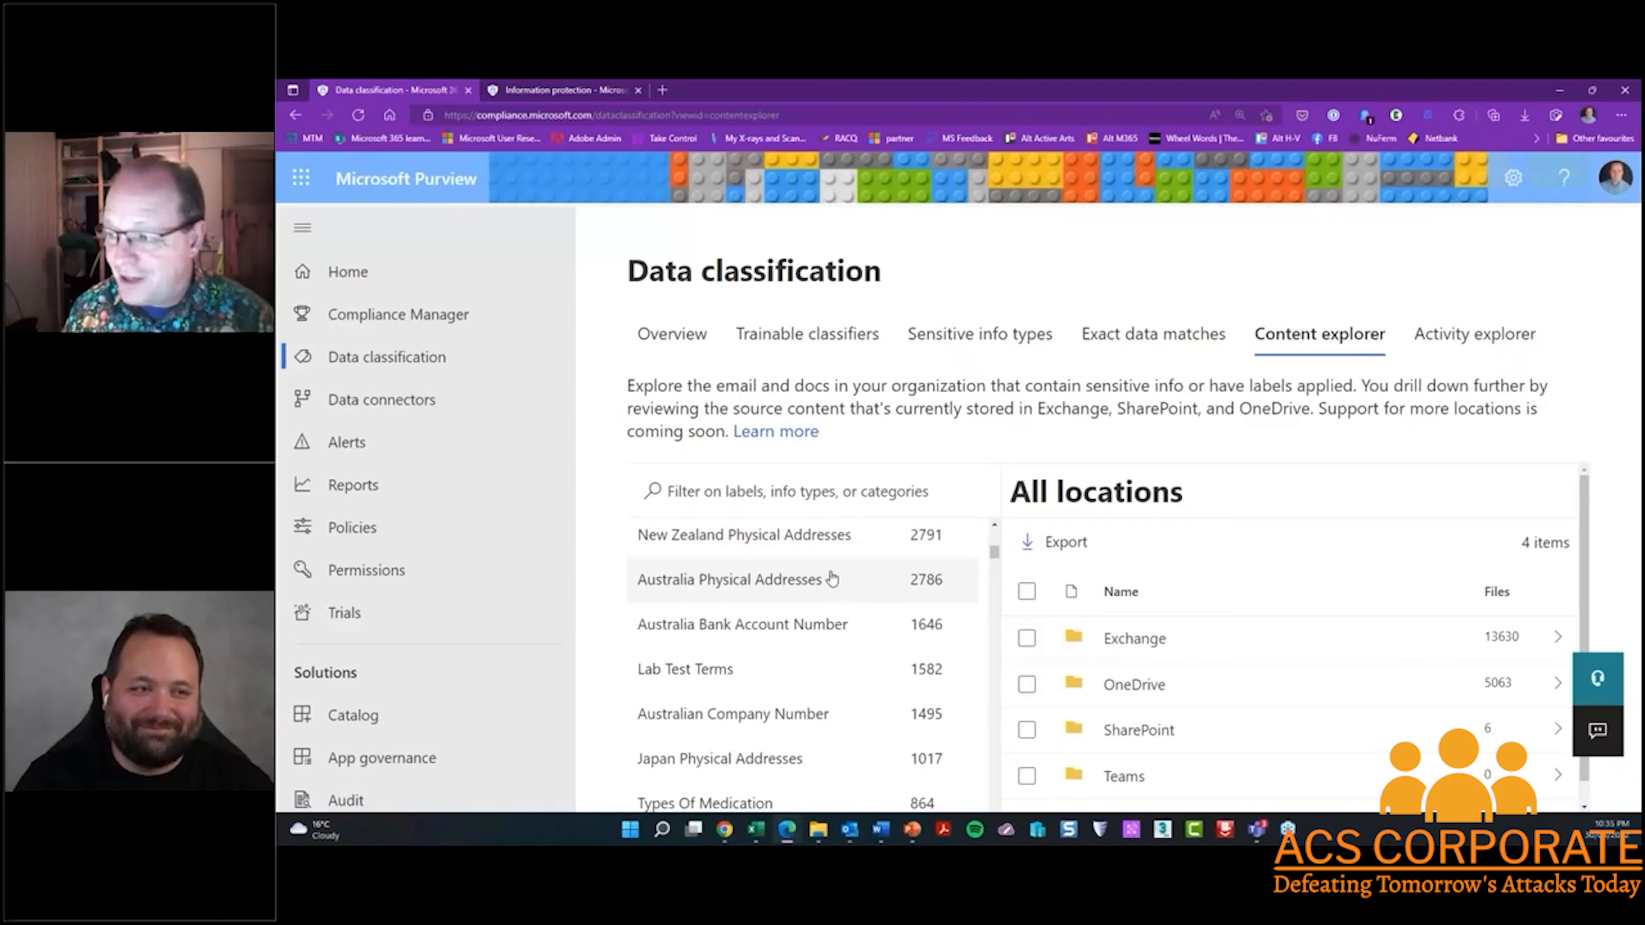
scroll(833, 579, "down", 1)
scroll(833, 577, "down", 1)
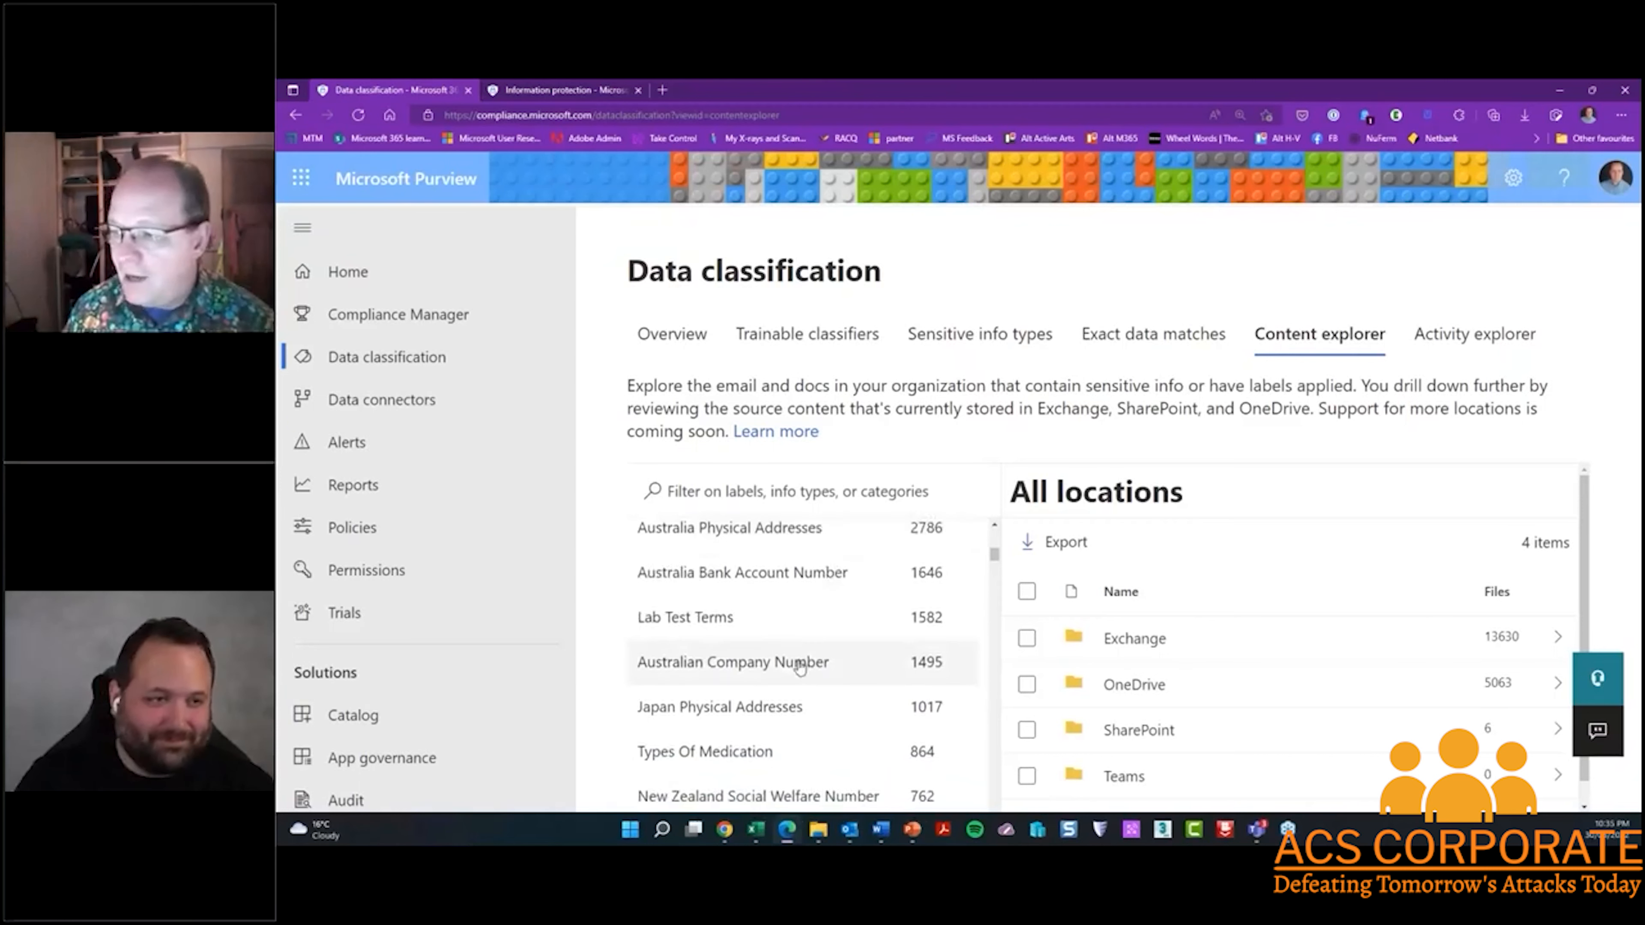
scroll(807, 661, "down", 6)
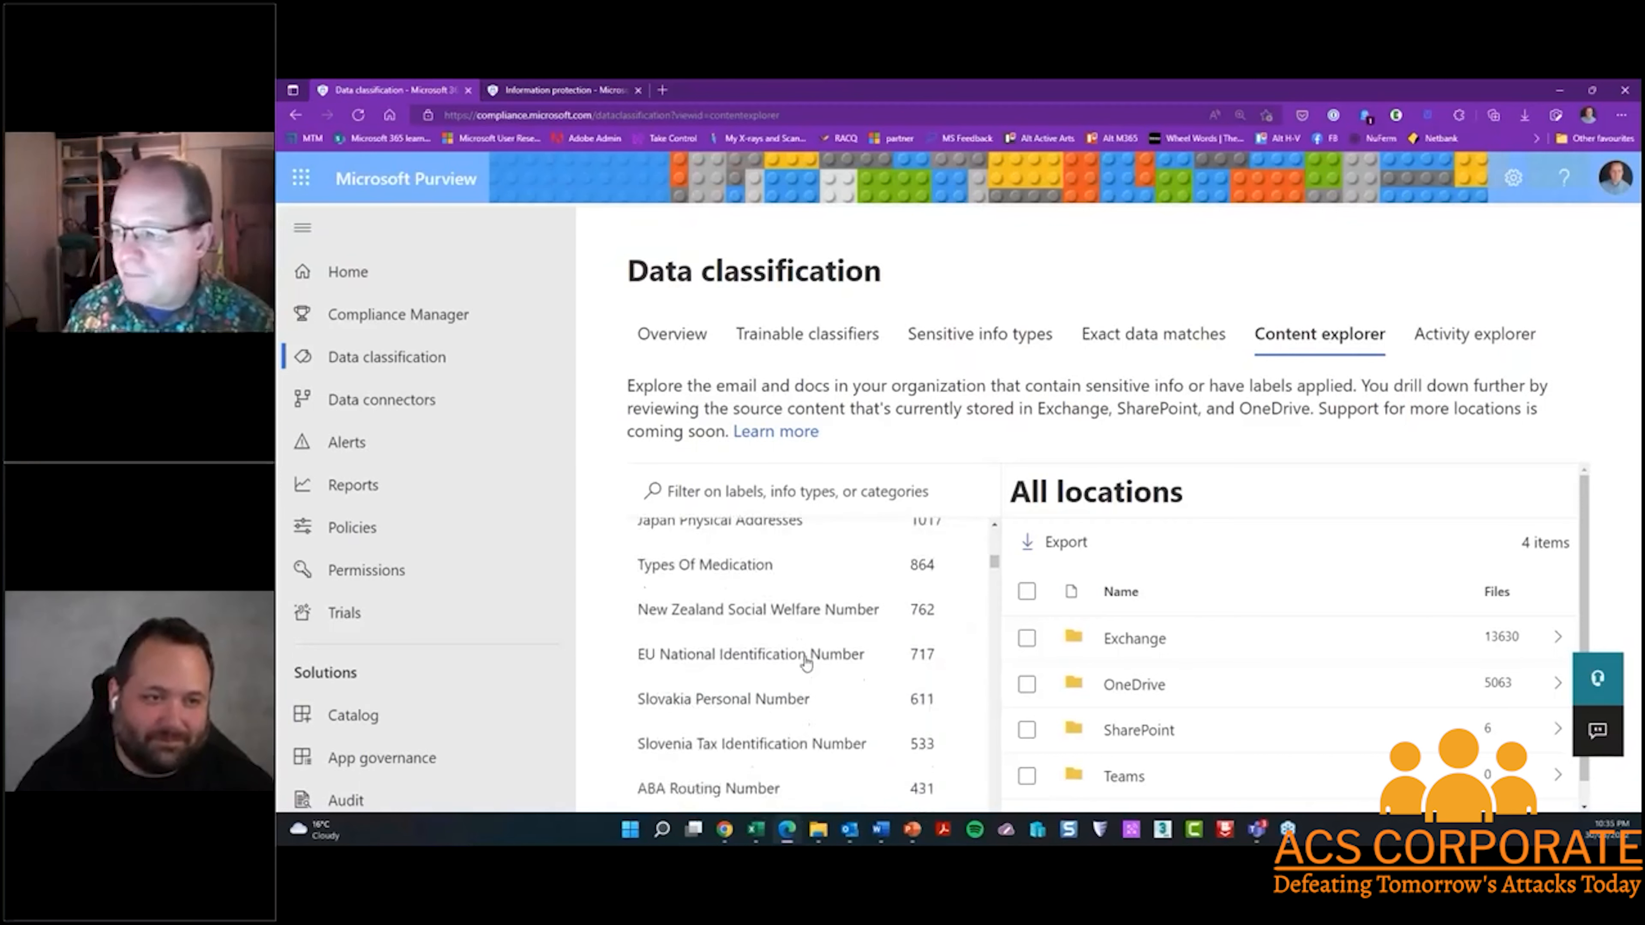
scroll(806, 661, "down", 5)
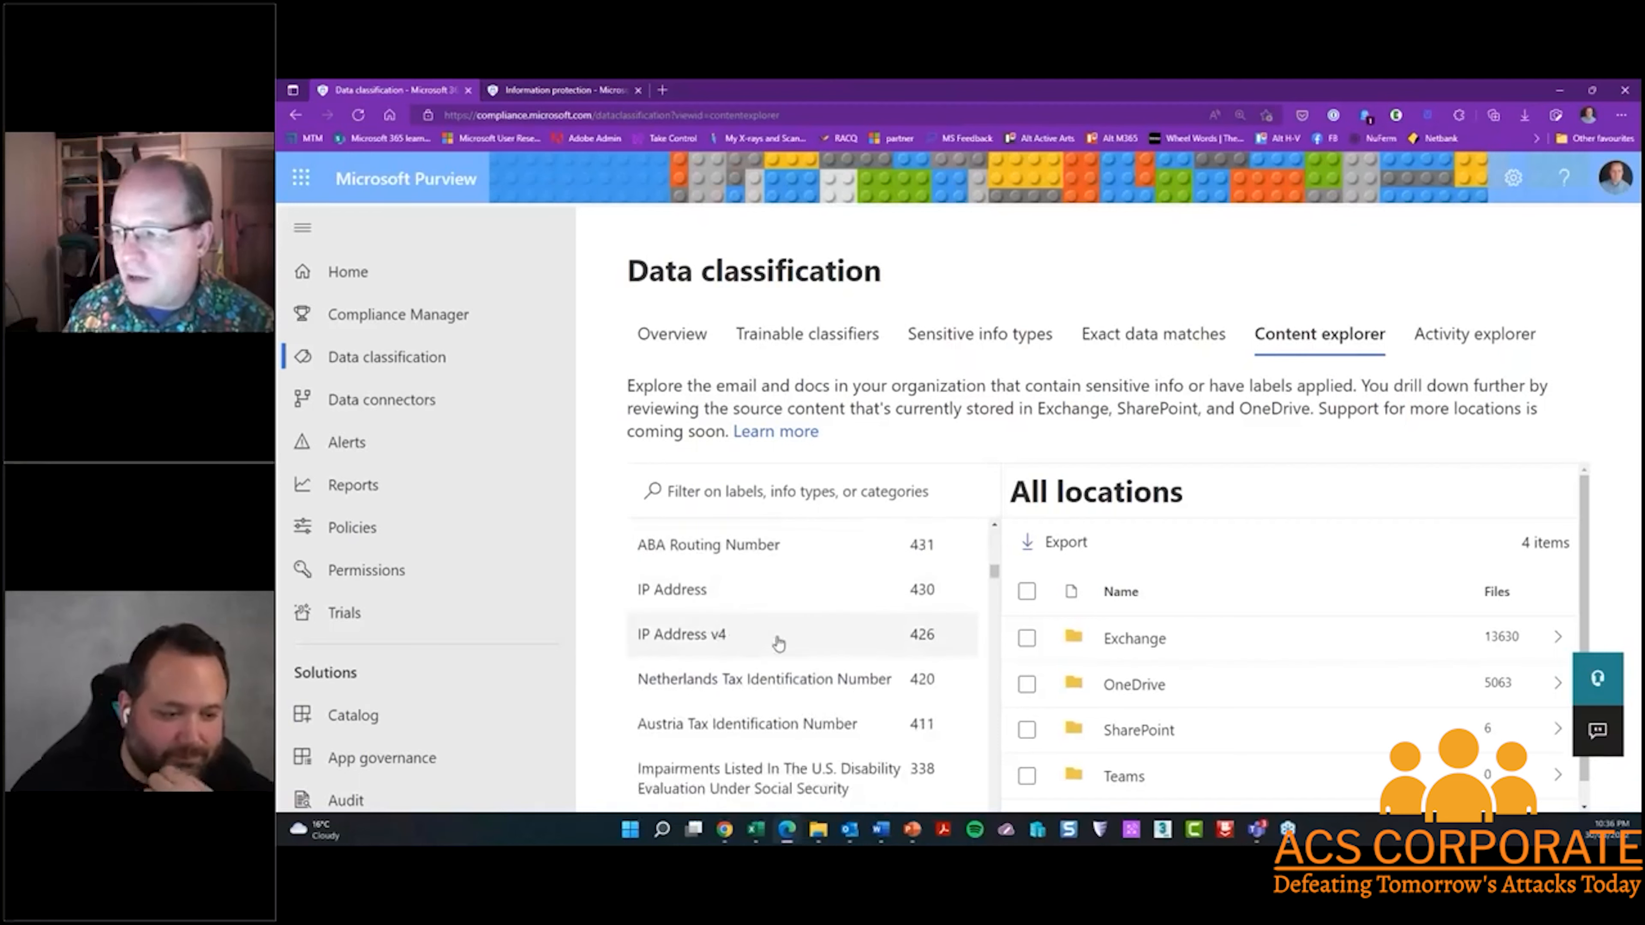
scroll(779, 642, "down", 5)
scroll(779, 641, "down", 5)
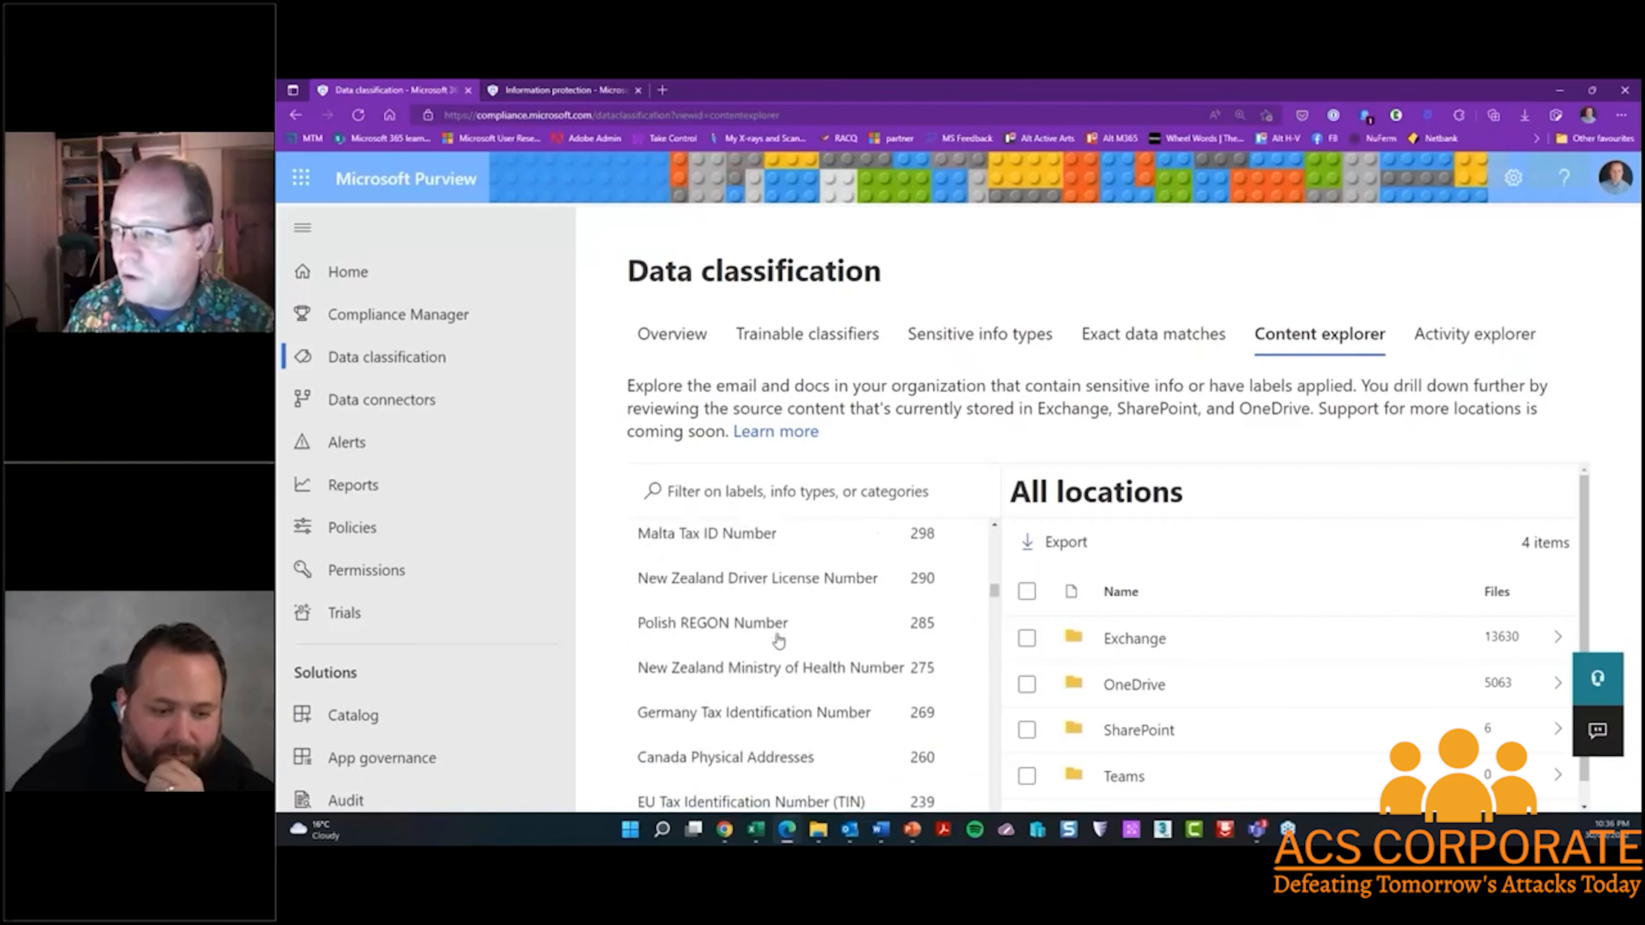
scroll(778, 641, "up", 3)
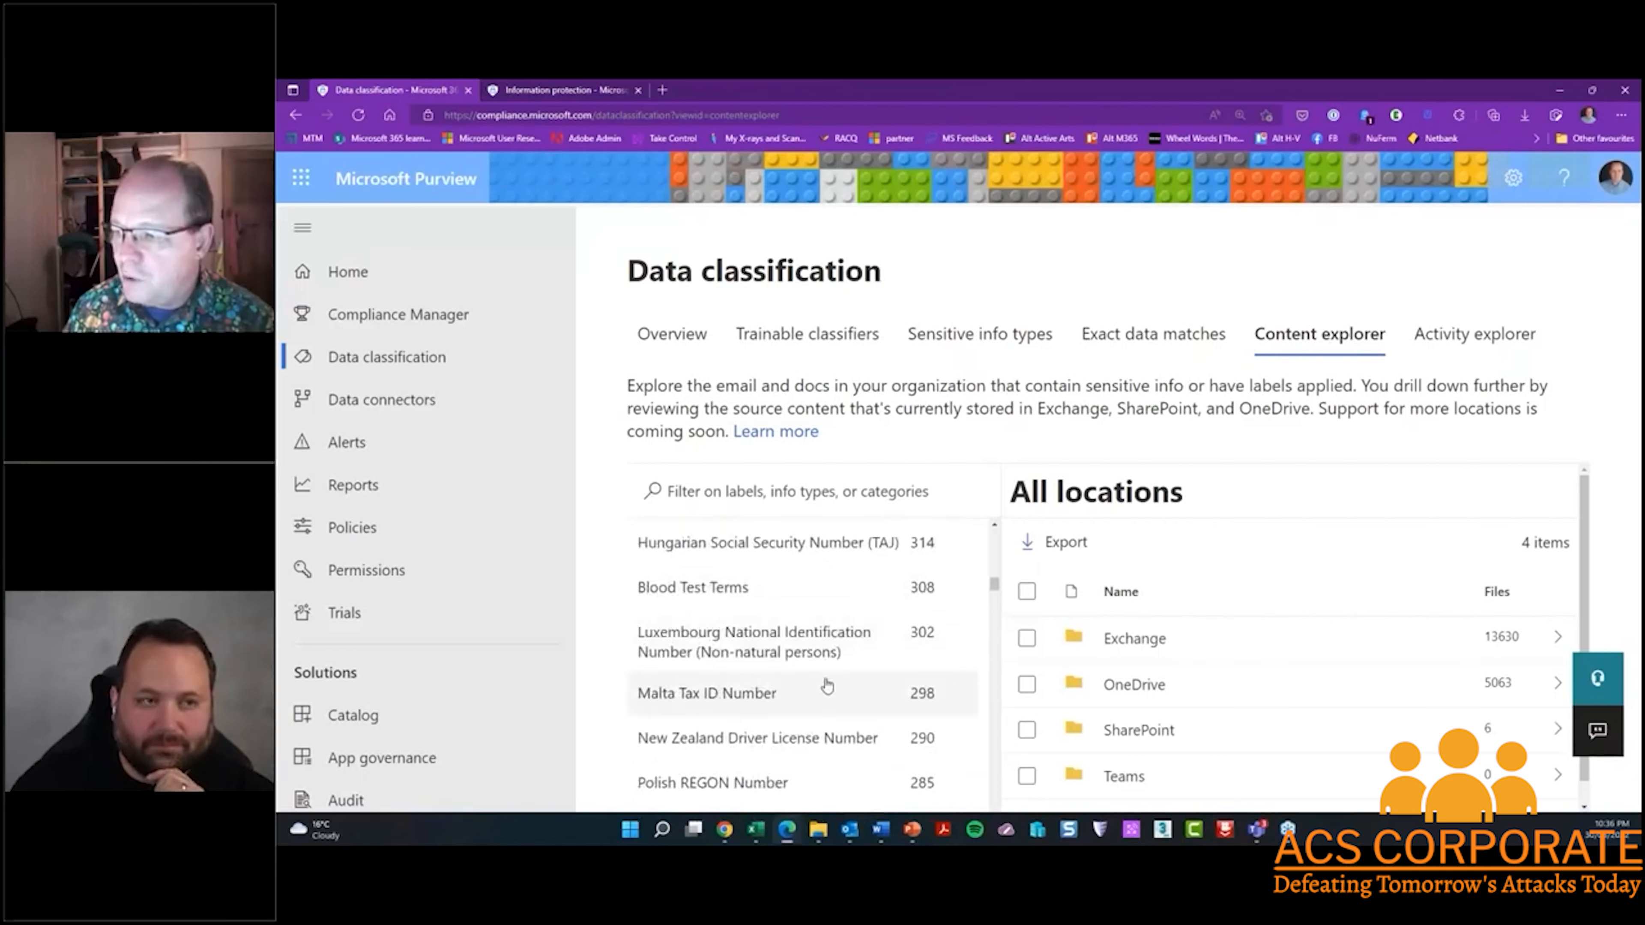
scroll(827, 685, "up", 15)
scroll(827, 686, "up", 5)
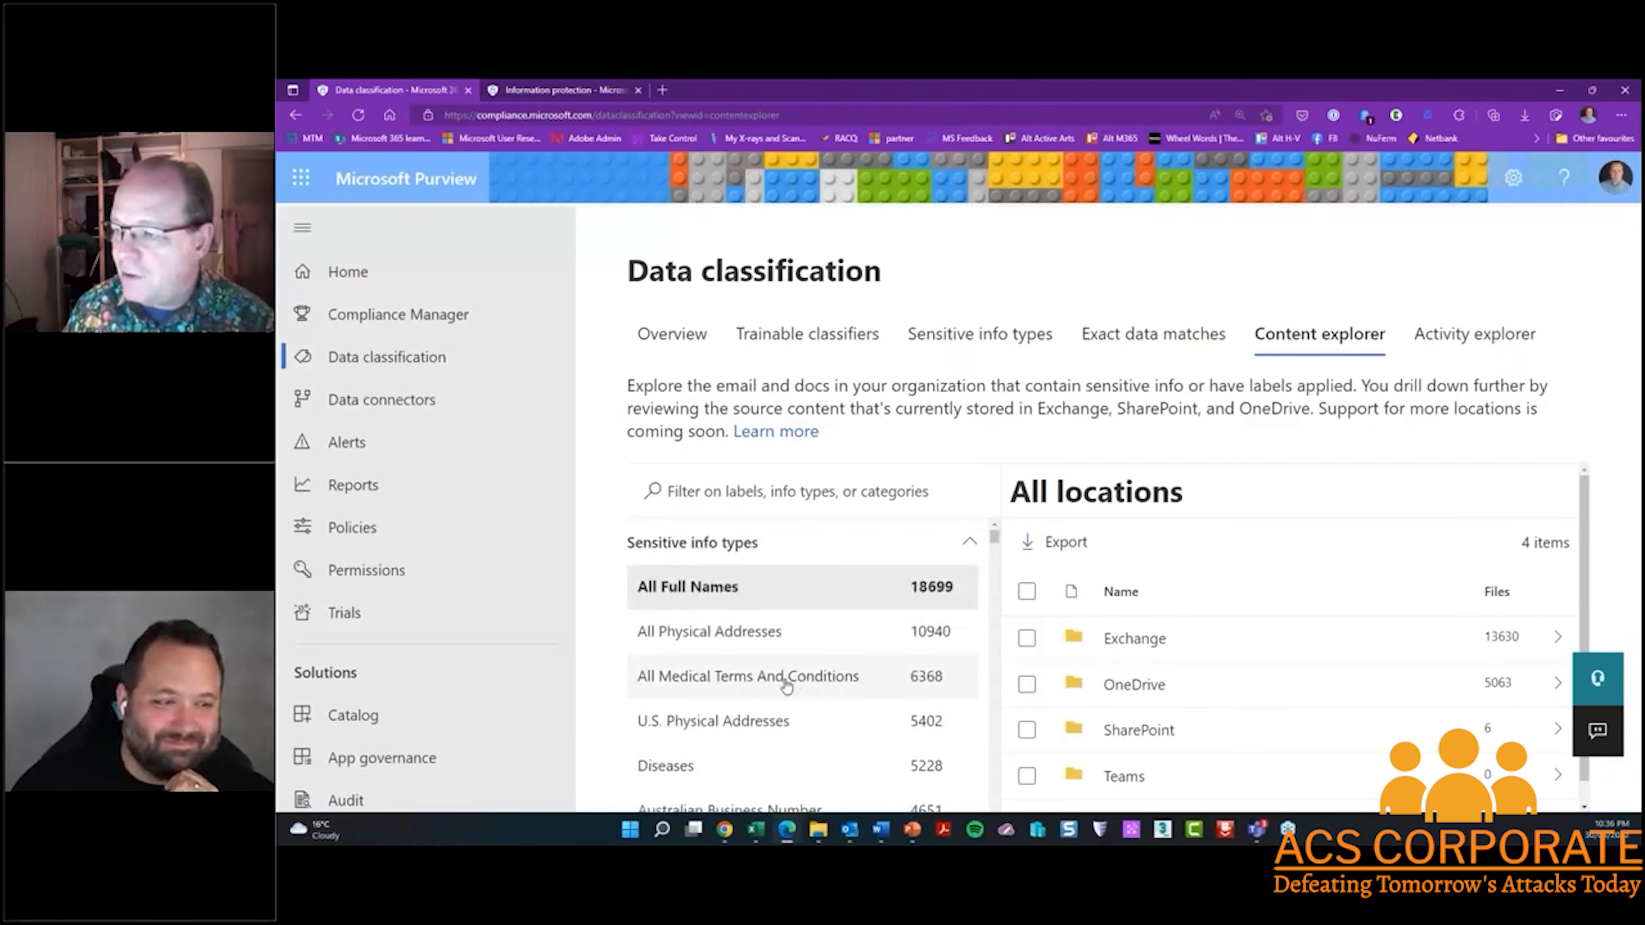
Select the Australian Business Number info type and drill down through its Exchange location into a user's mailbox
scroll(786, 686, "down", 3)
left_click(785, 667)
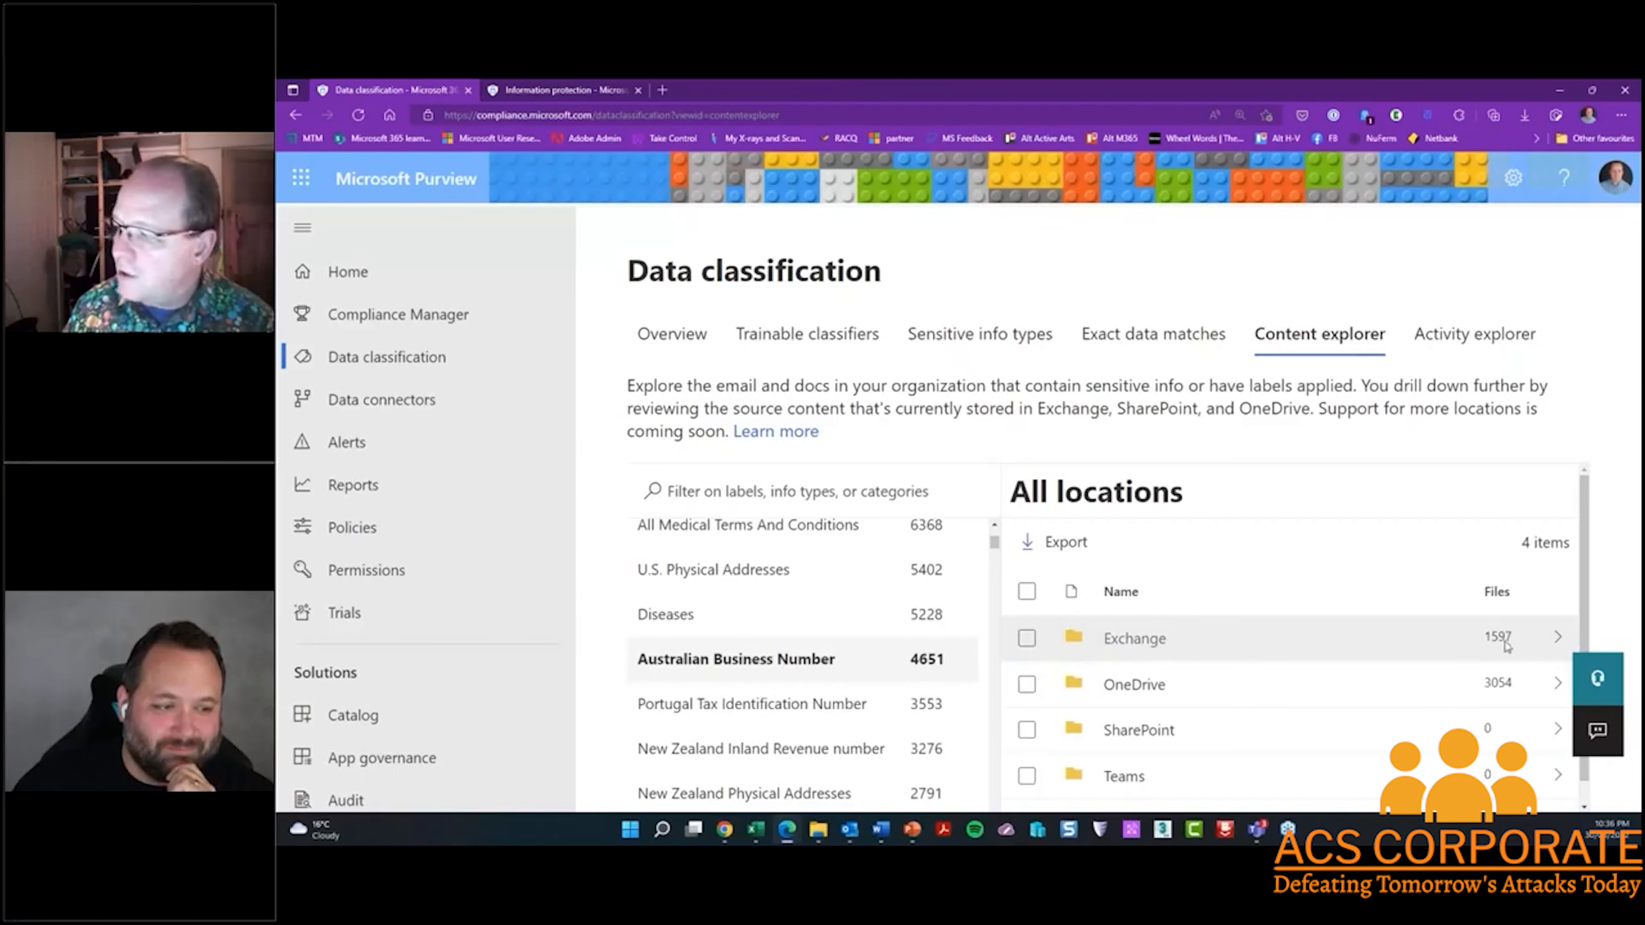
left_click(1127, 644)
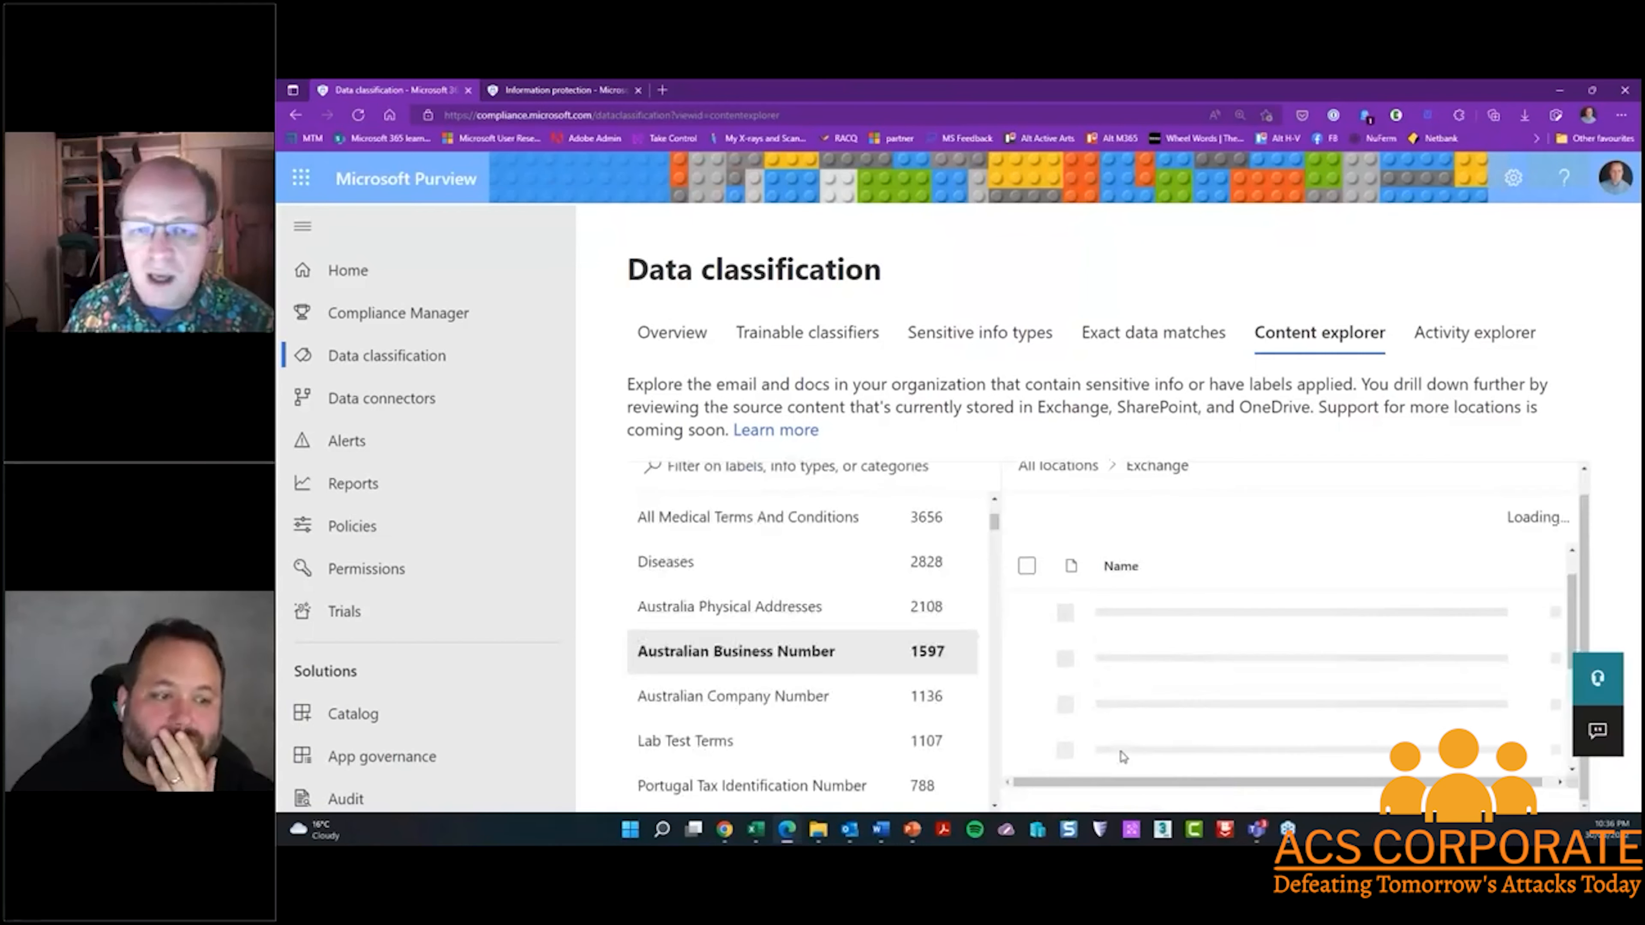
left_click(1169, 664)
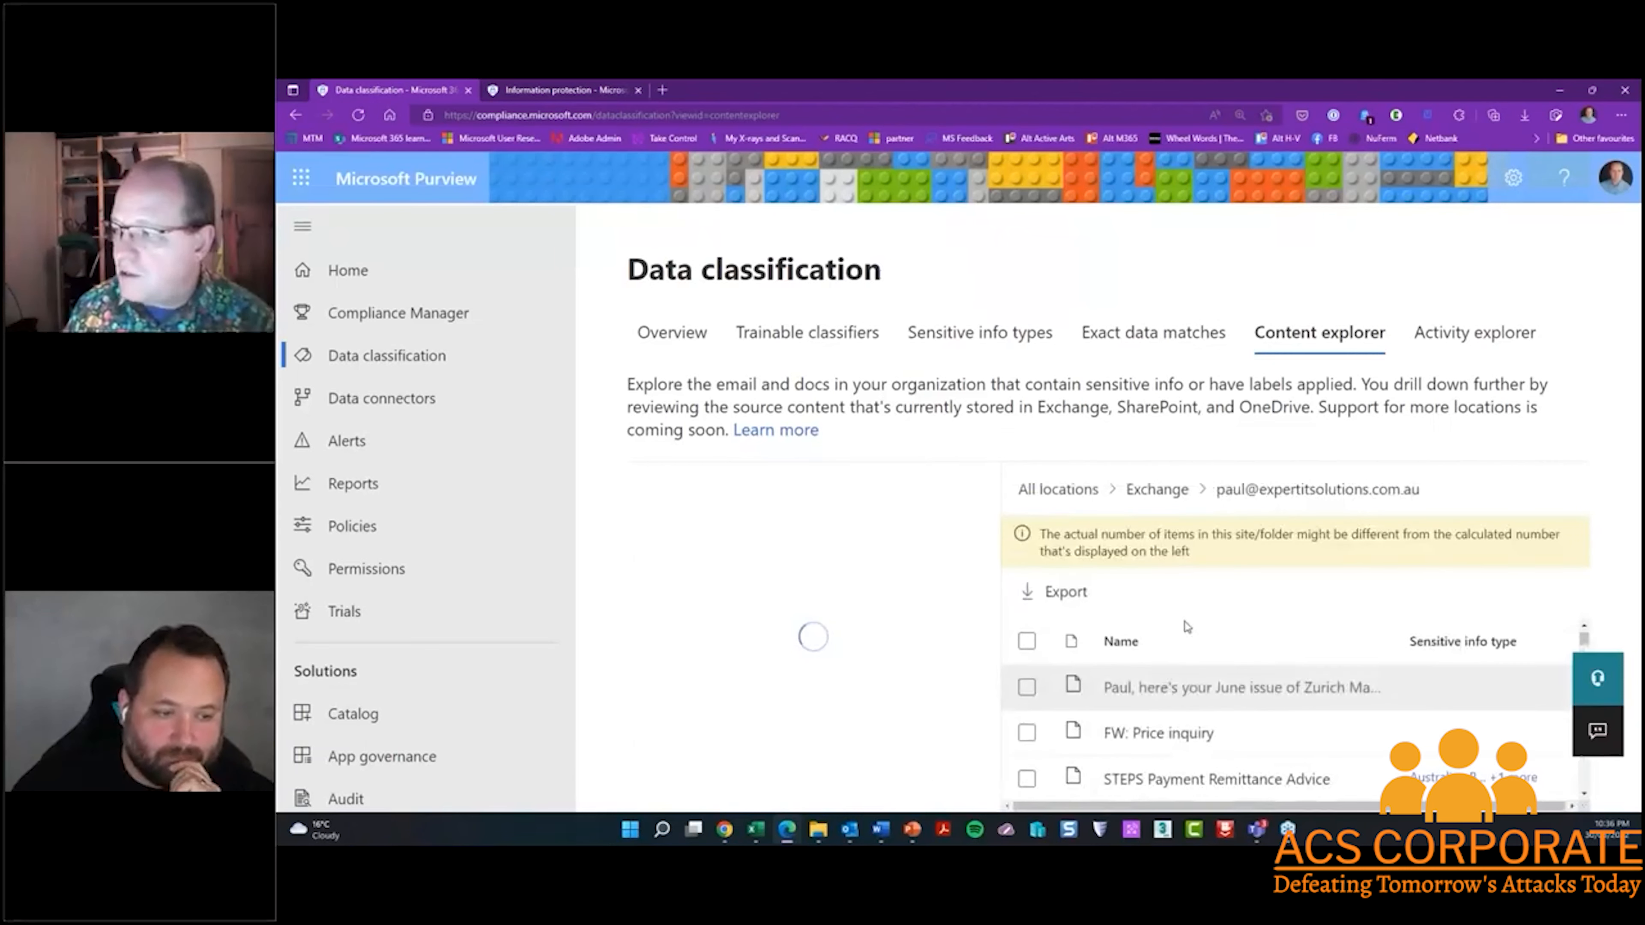
Find the message titled Invoice in the mailbox's matching items and read its source content
scroll(1187, 625, "down", 1)
scroll(1172, 681, "down", 3)
scroll(1172, 680, "down", 3)
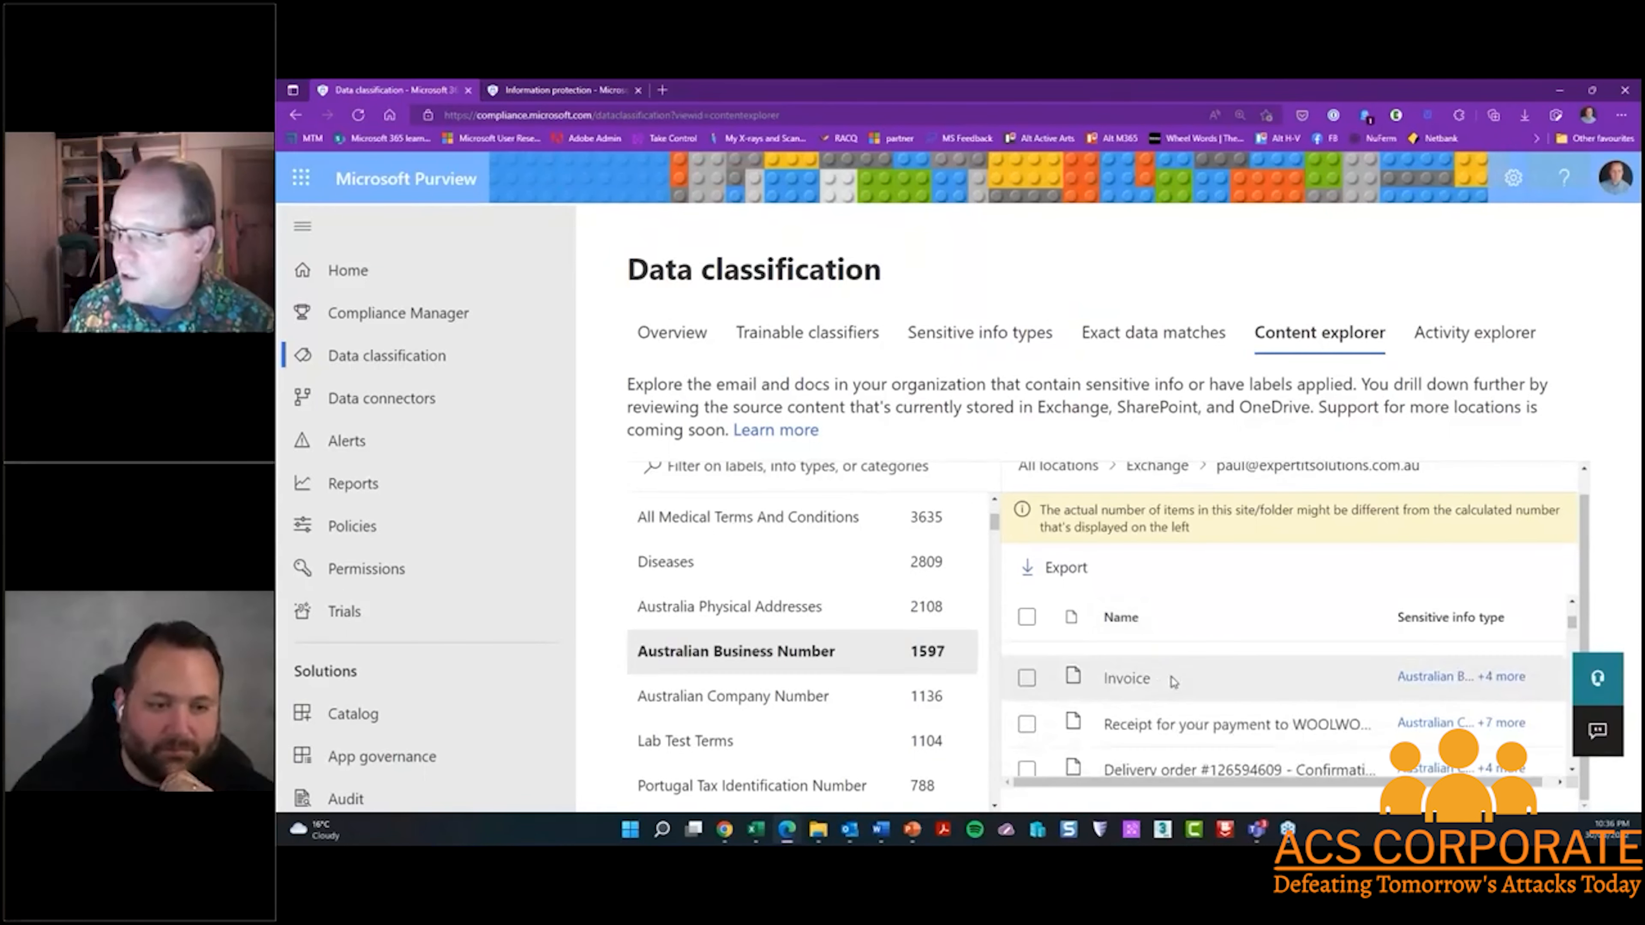
scroll(1173, 680, "down", 1)
left_click(1128, 657)
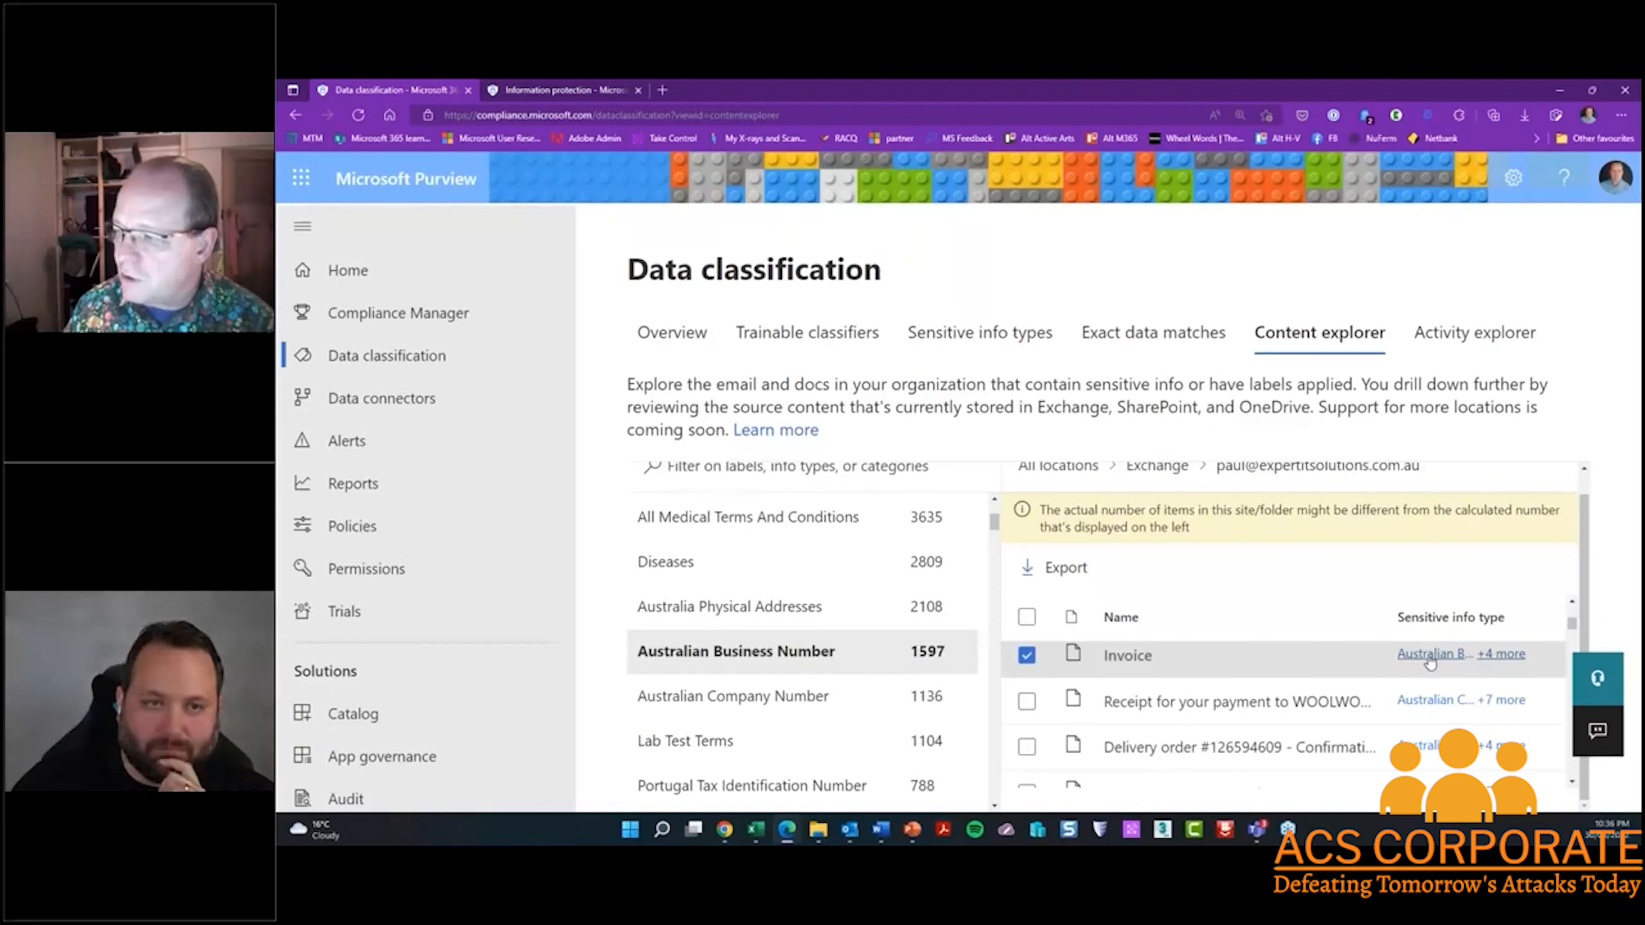
left_click(1133, 659)
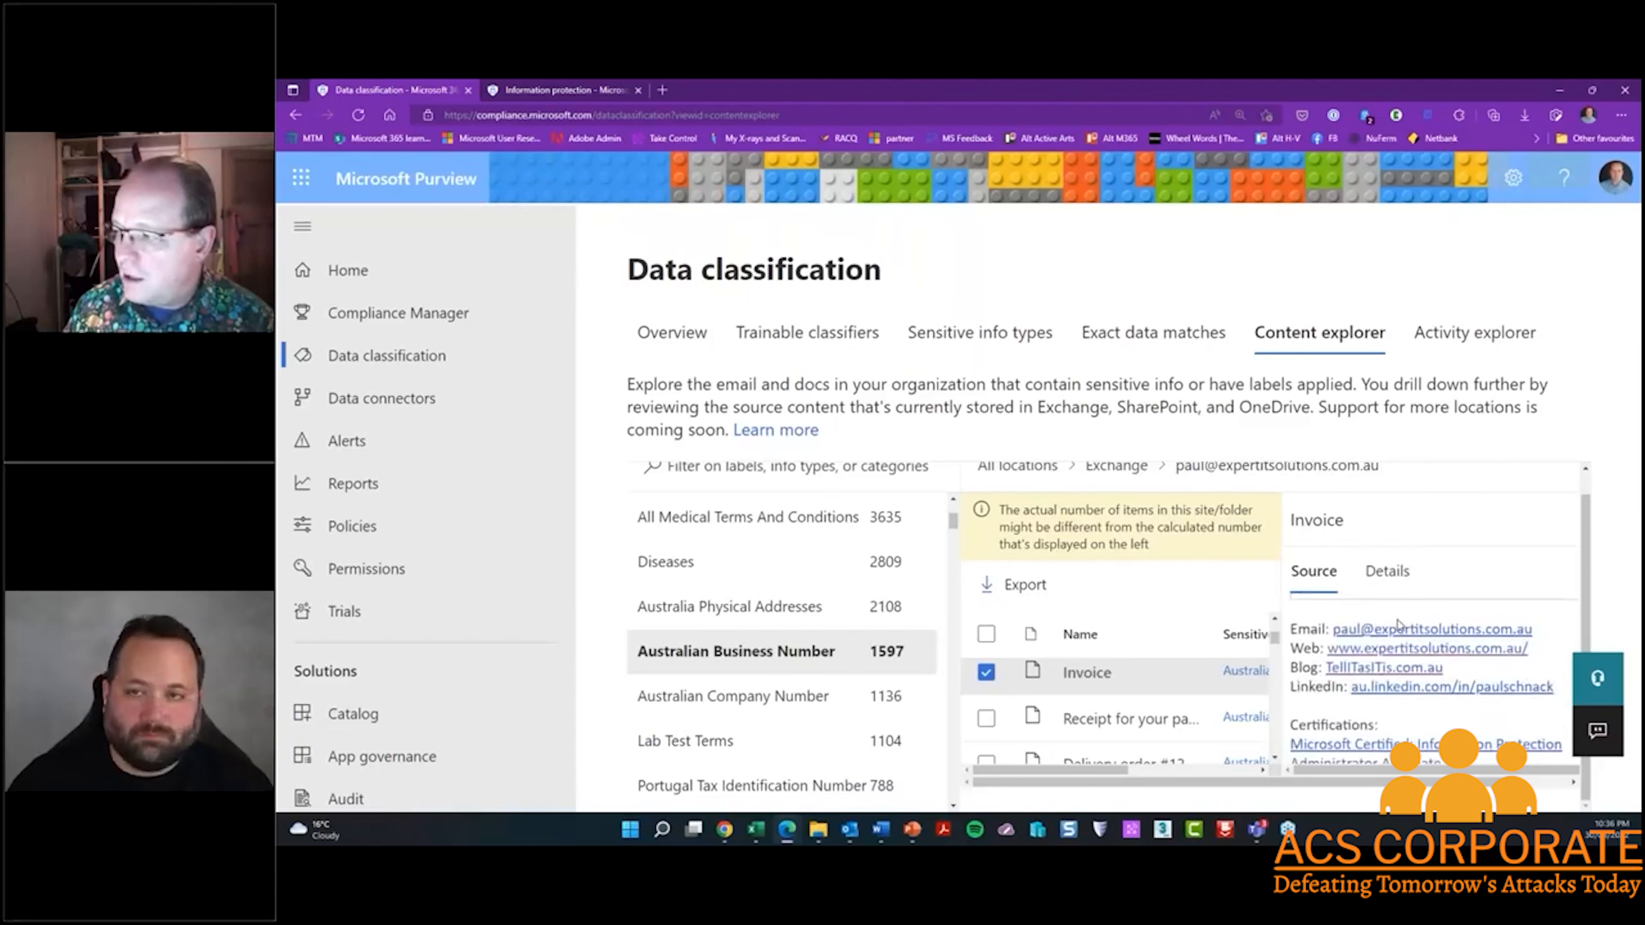
scroll(1399, 625, "down", 1)
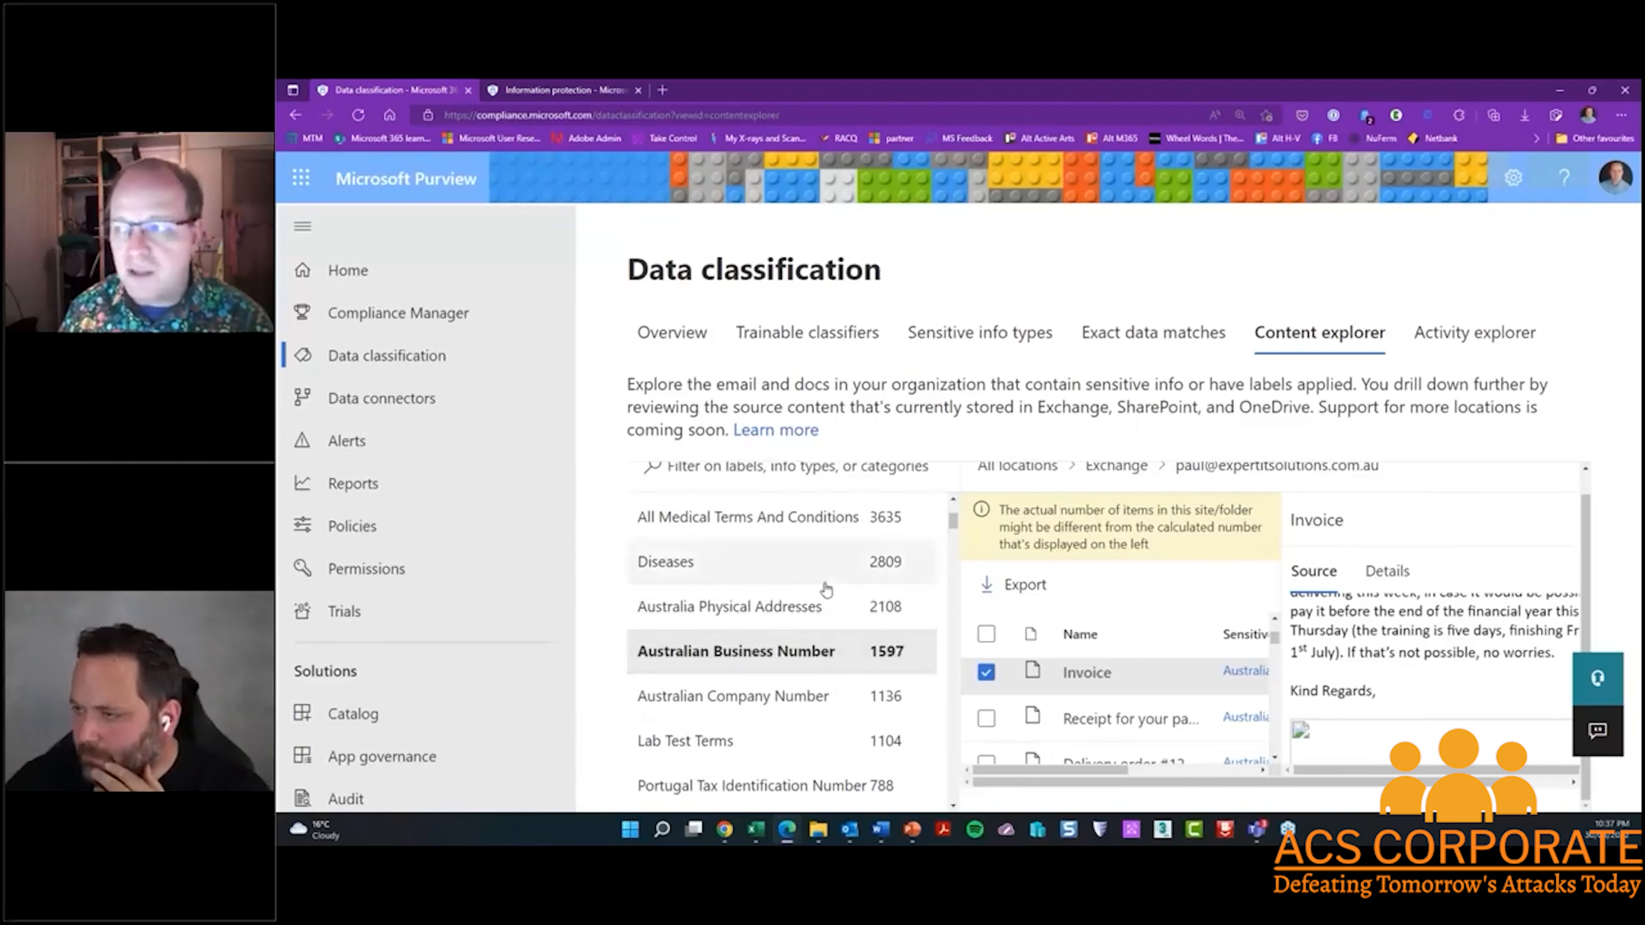
Switch to the Information protection sensitivity labels and open the Australia PII label for editing
left_click(558, 89)
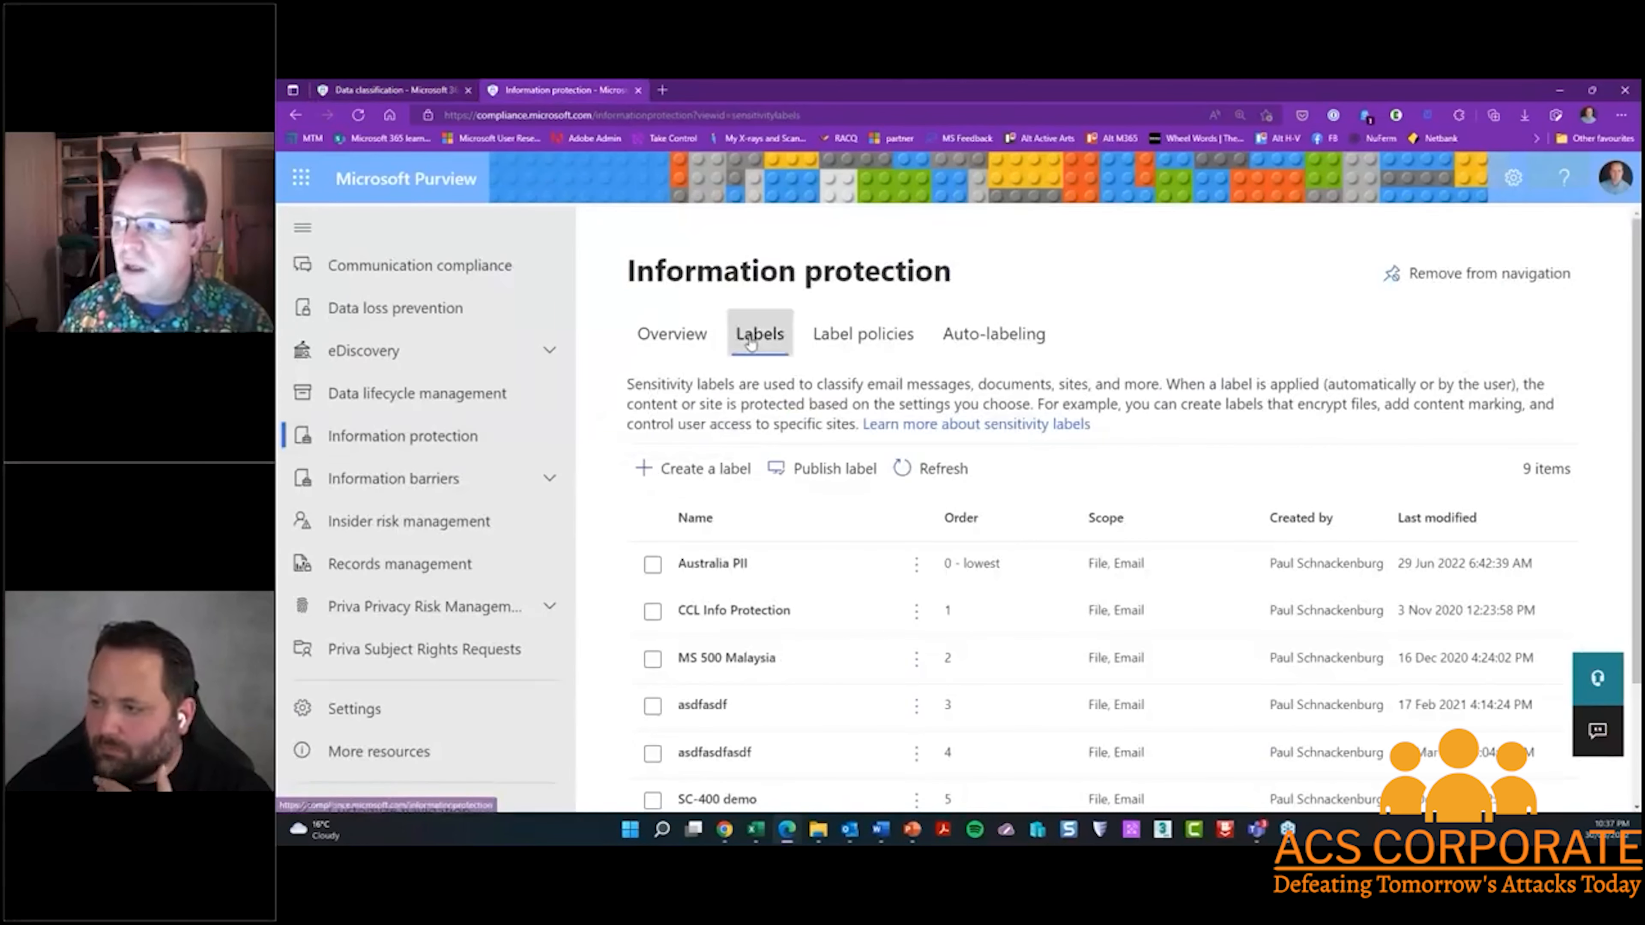
scroll(754, 565, "down", 2)
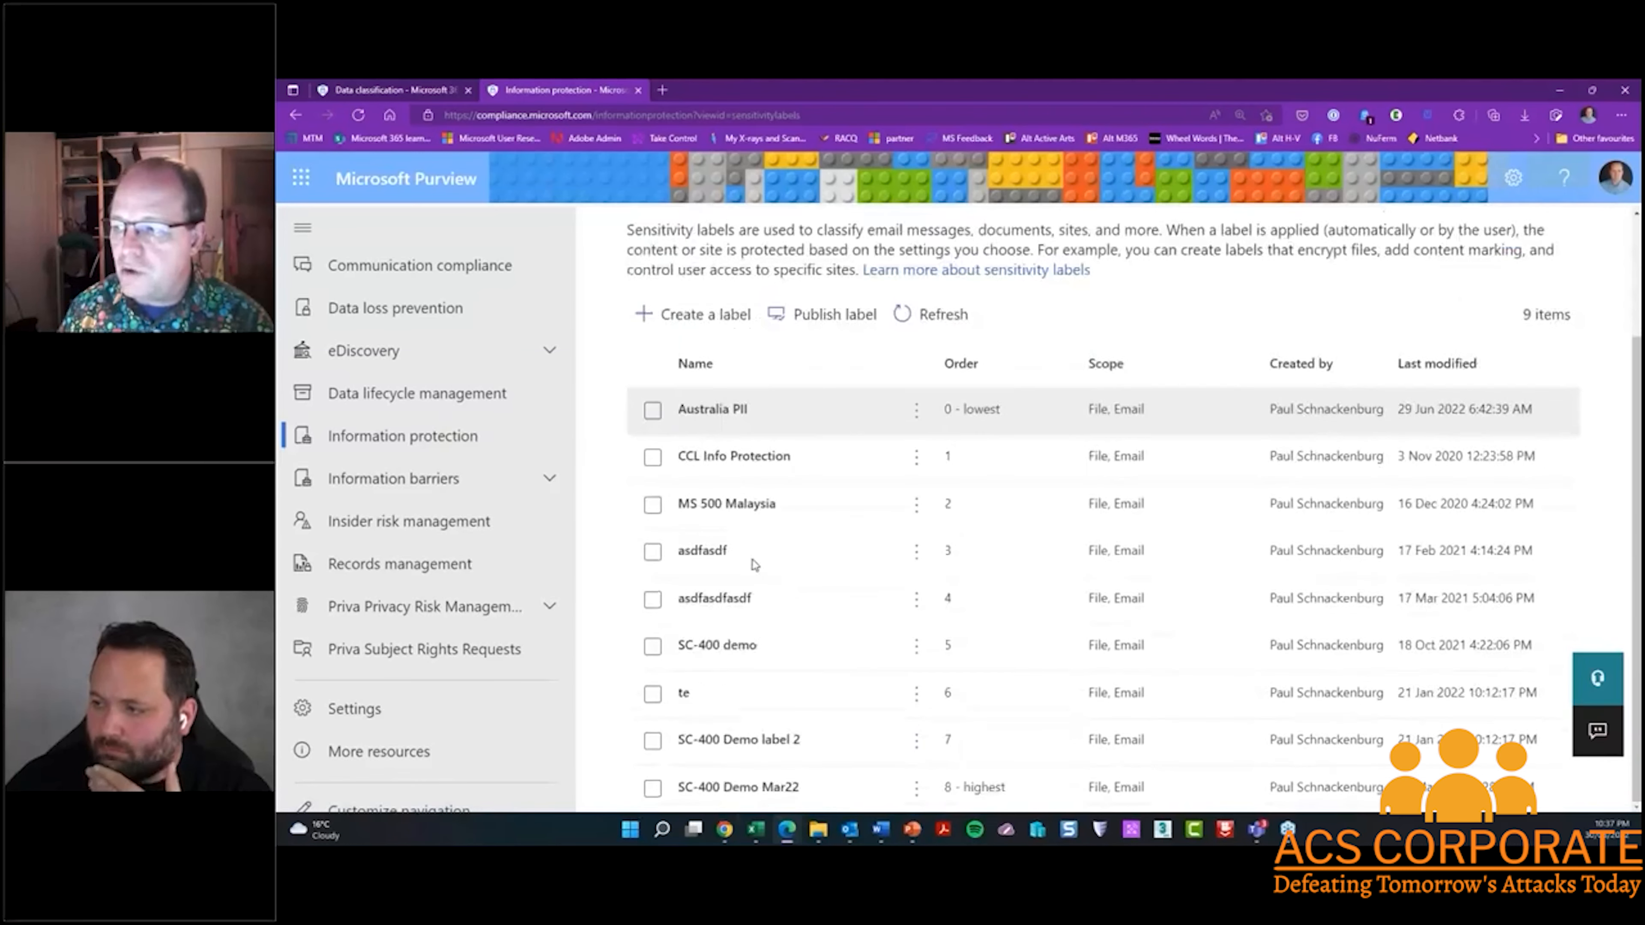
double_click(721, 410)
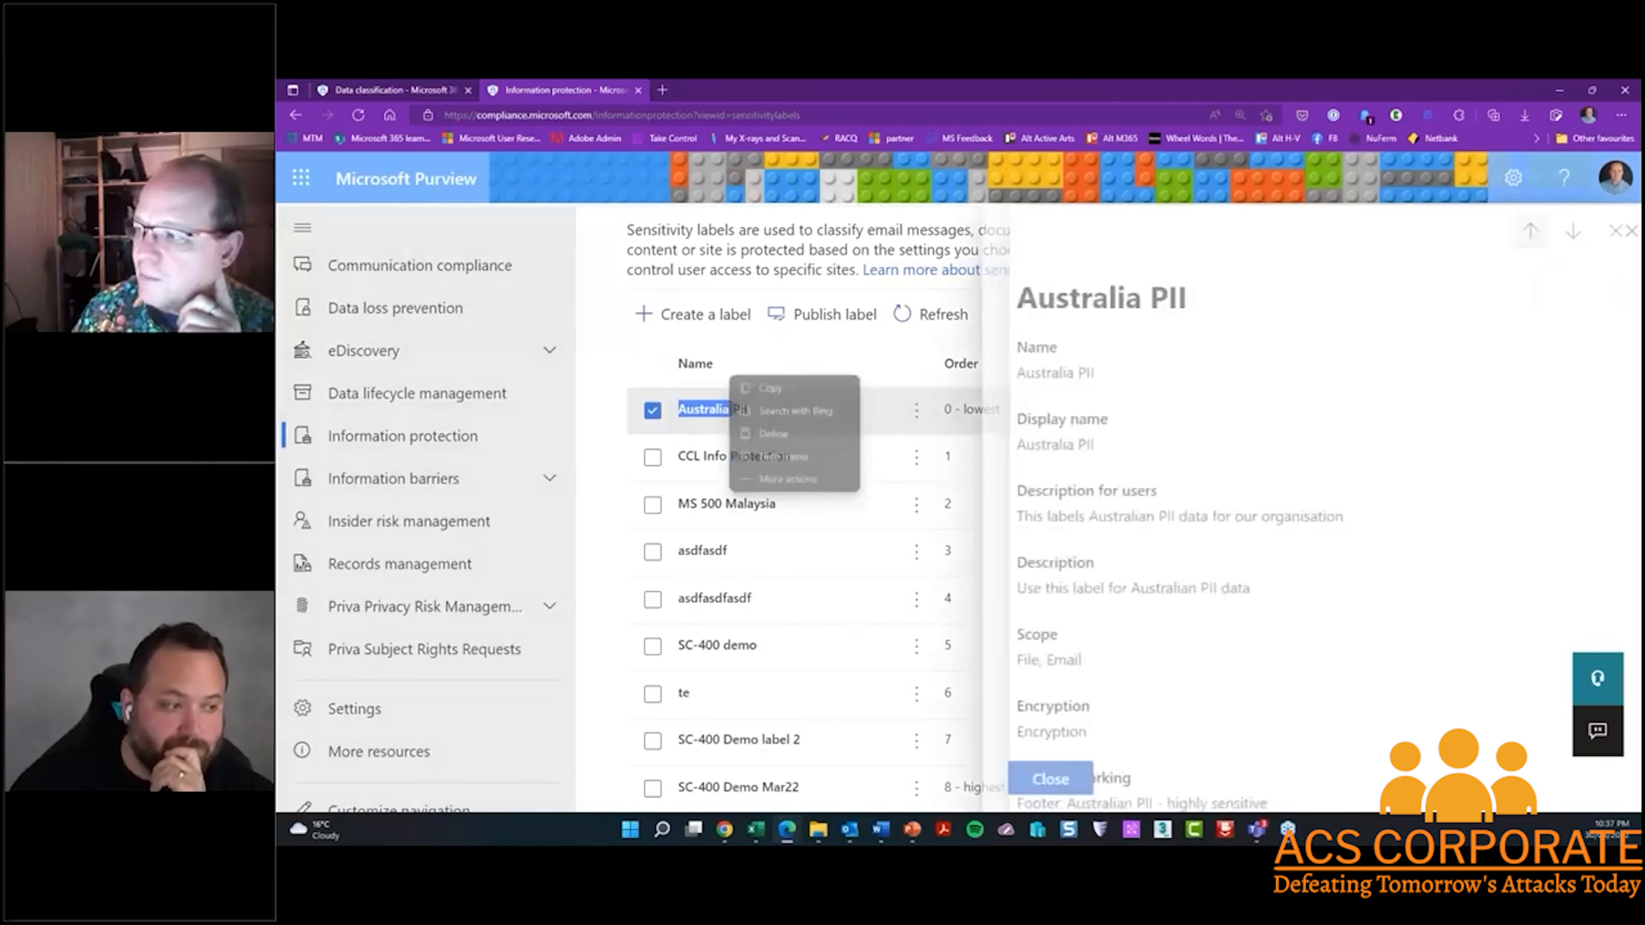
left_click(1052, 363)
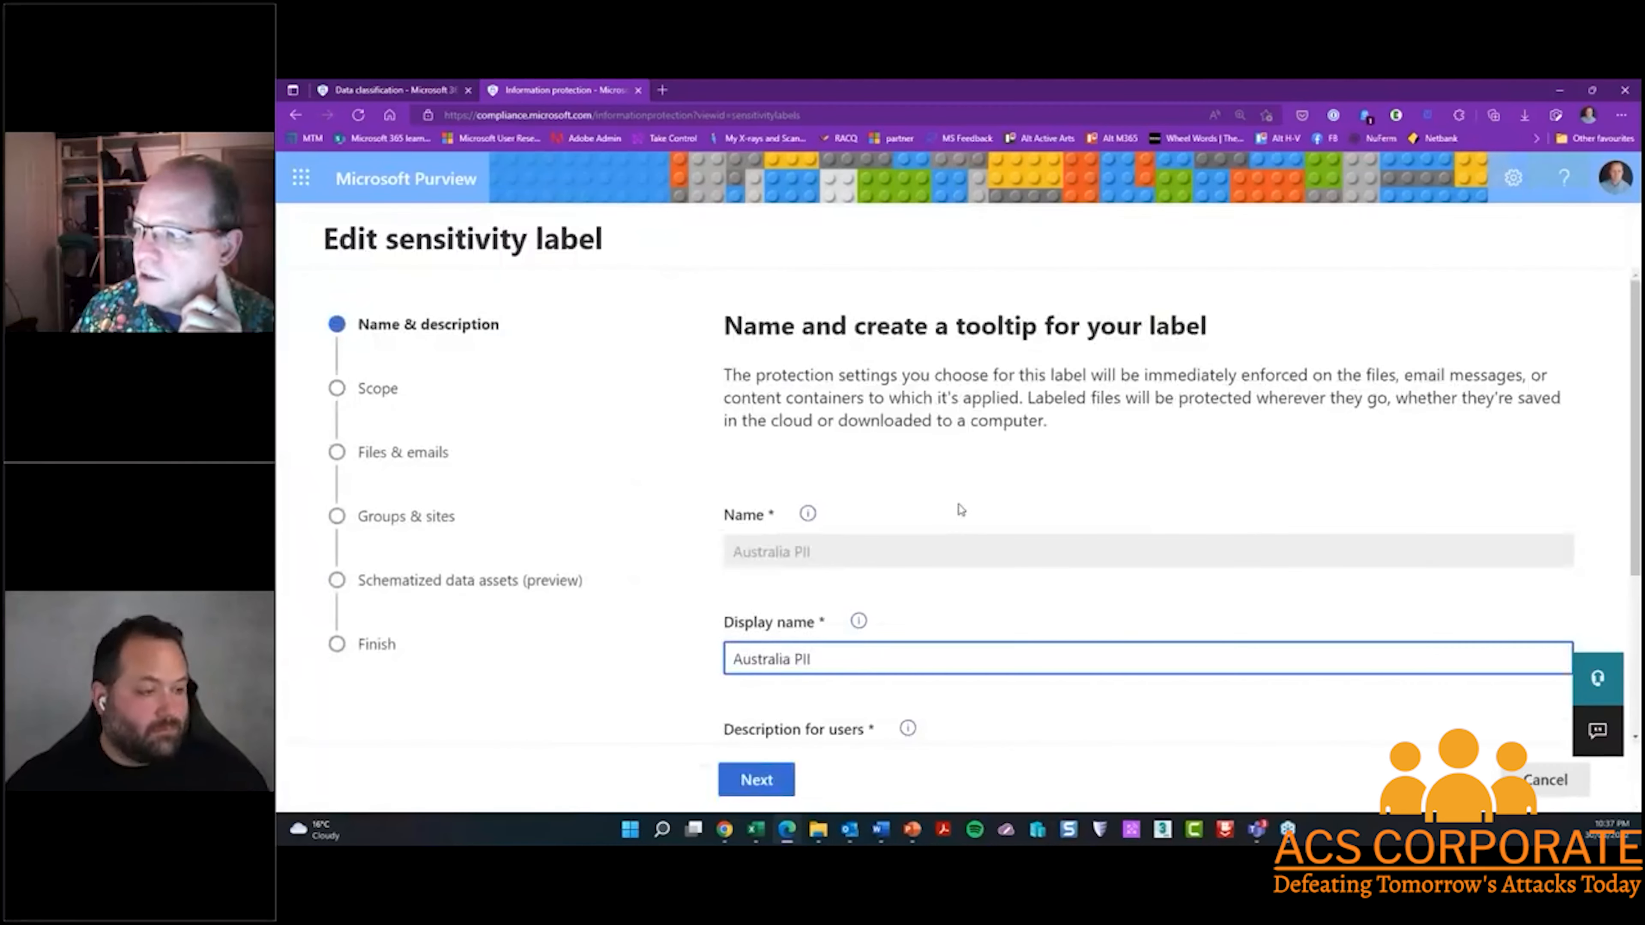
Keep the label's descriptions, Files & emails scope, encryption and content marking options, and continue to the encryption settings
scroll(949, 510, "down", 3)
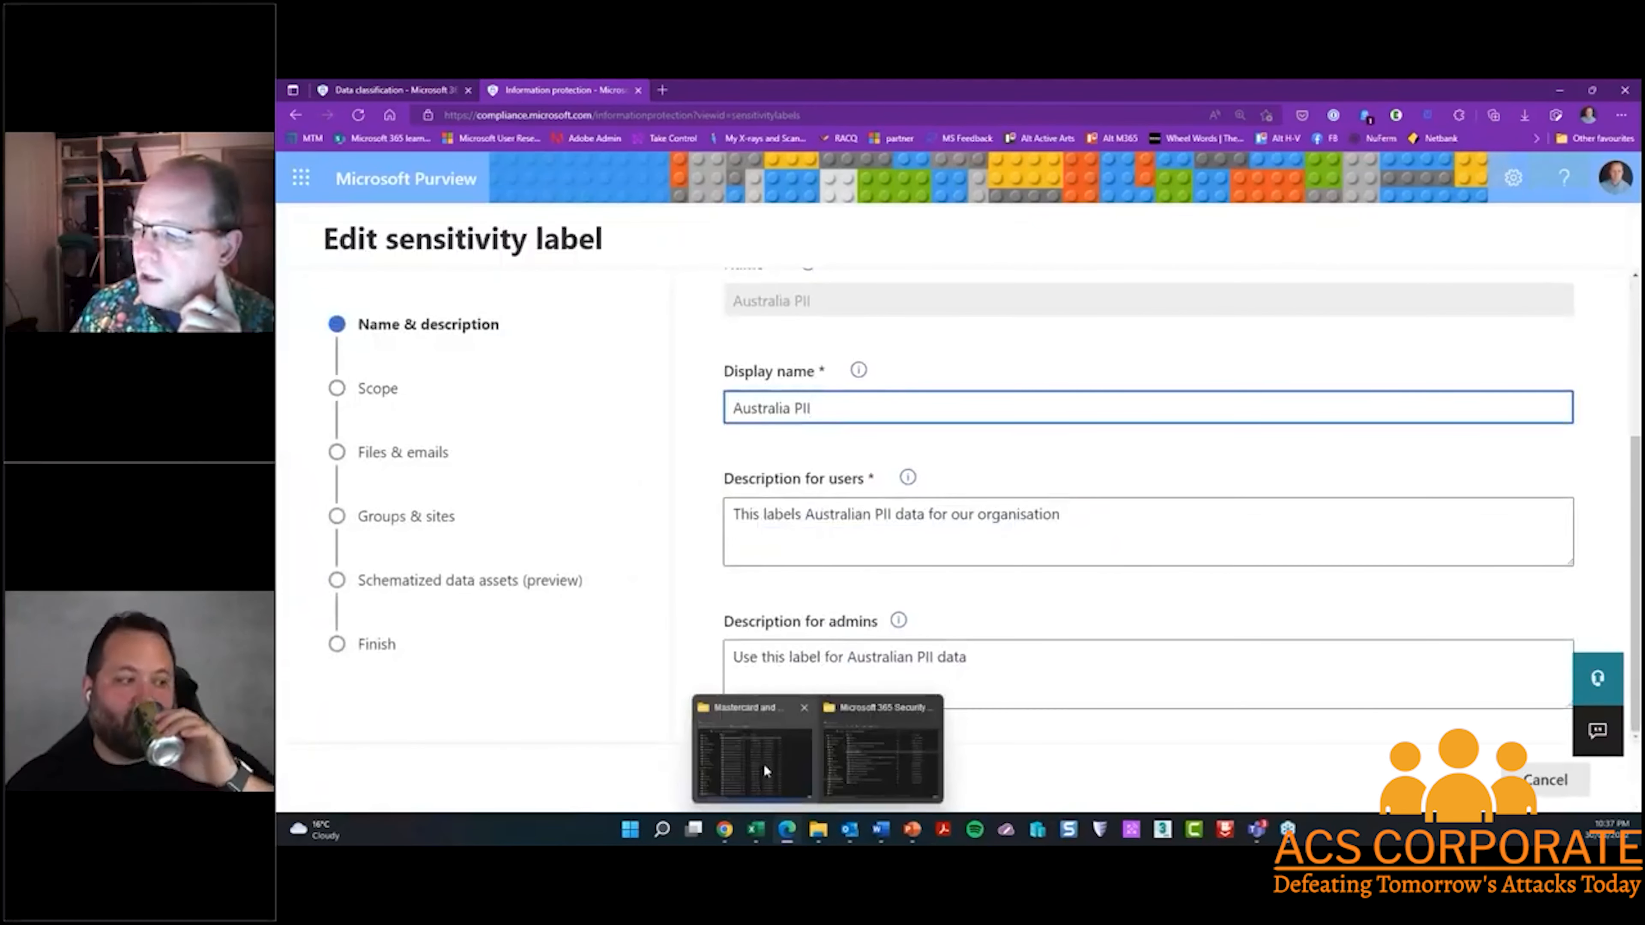
left_click(754, 781)
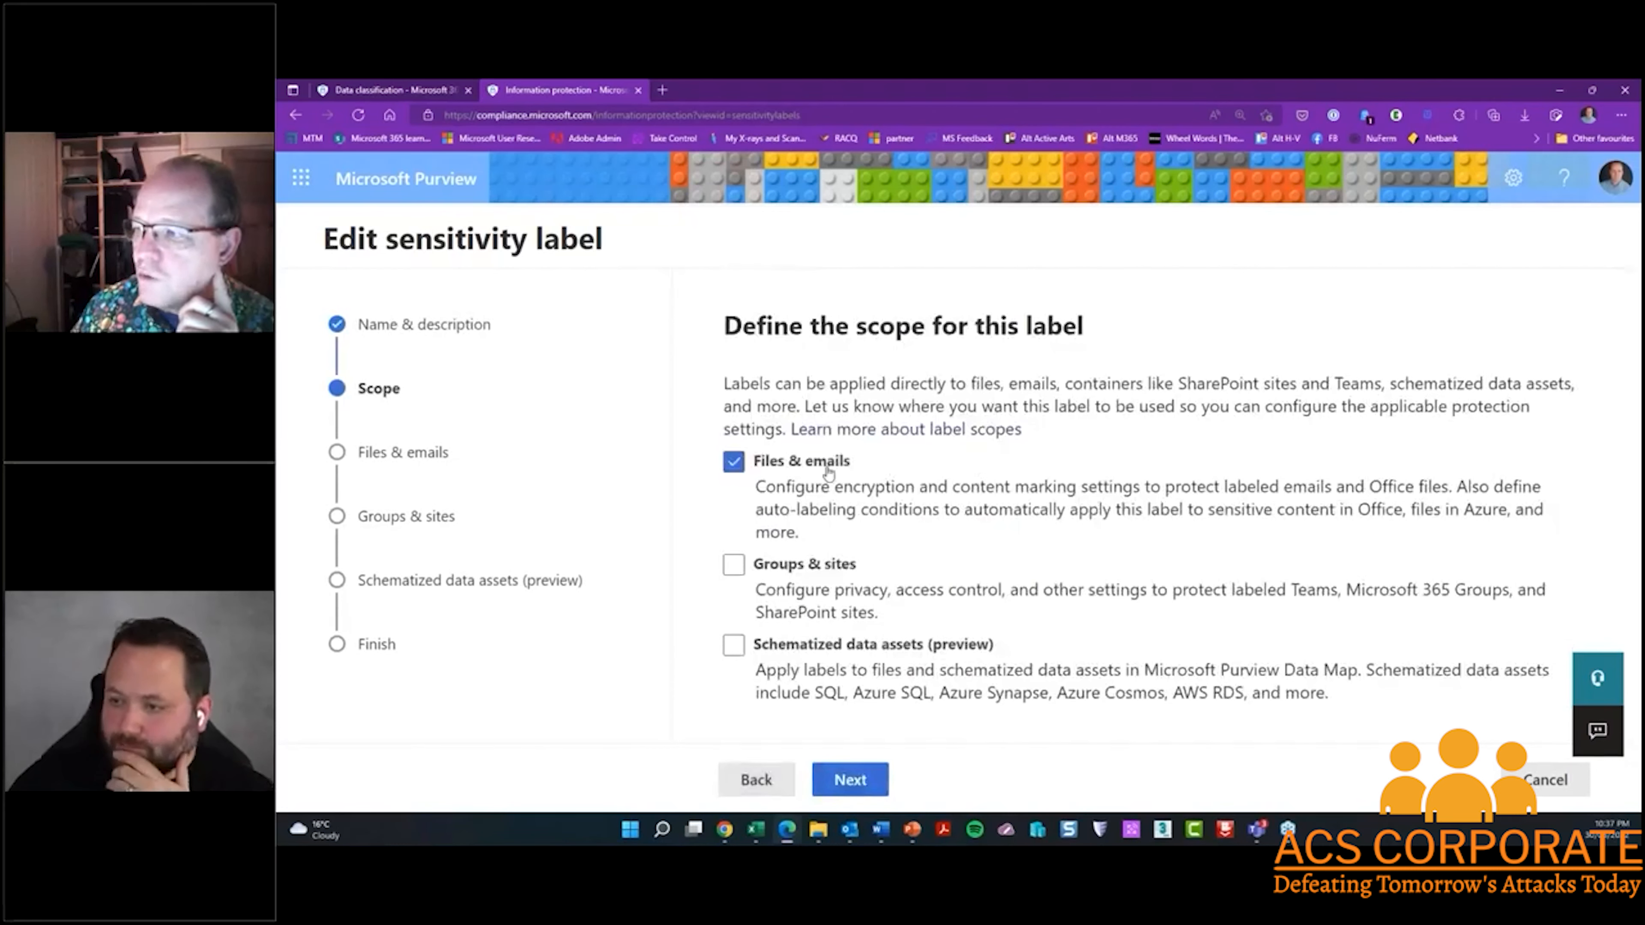
left_click(861, 784)
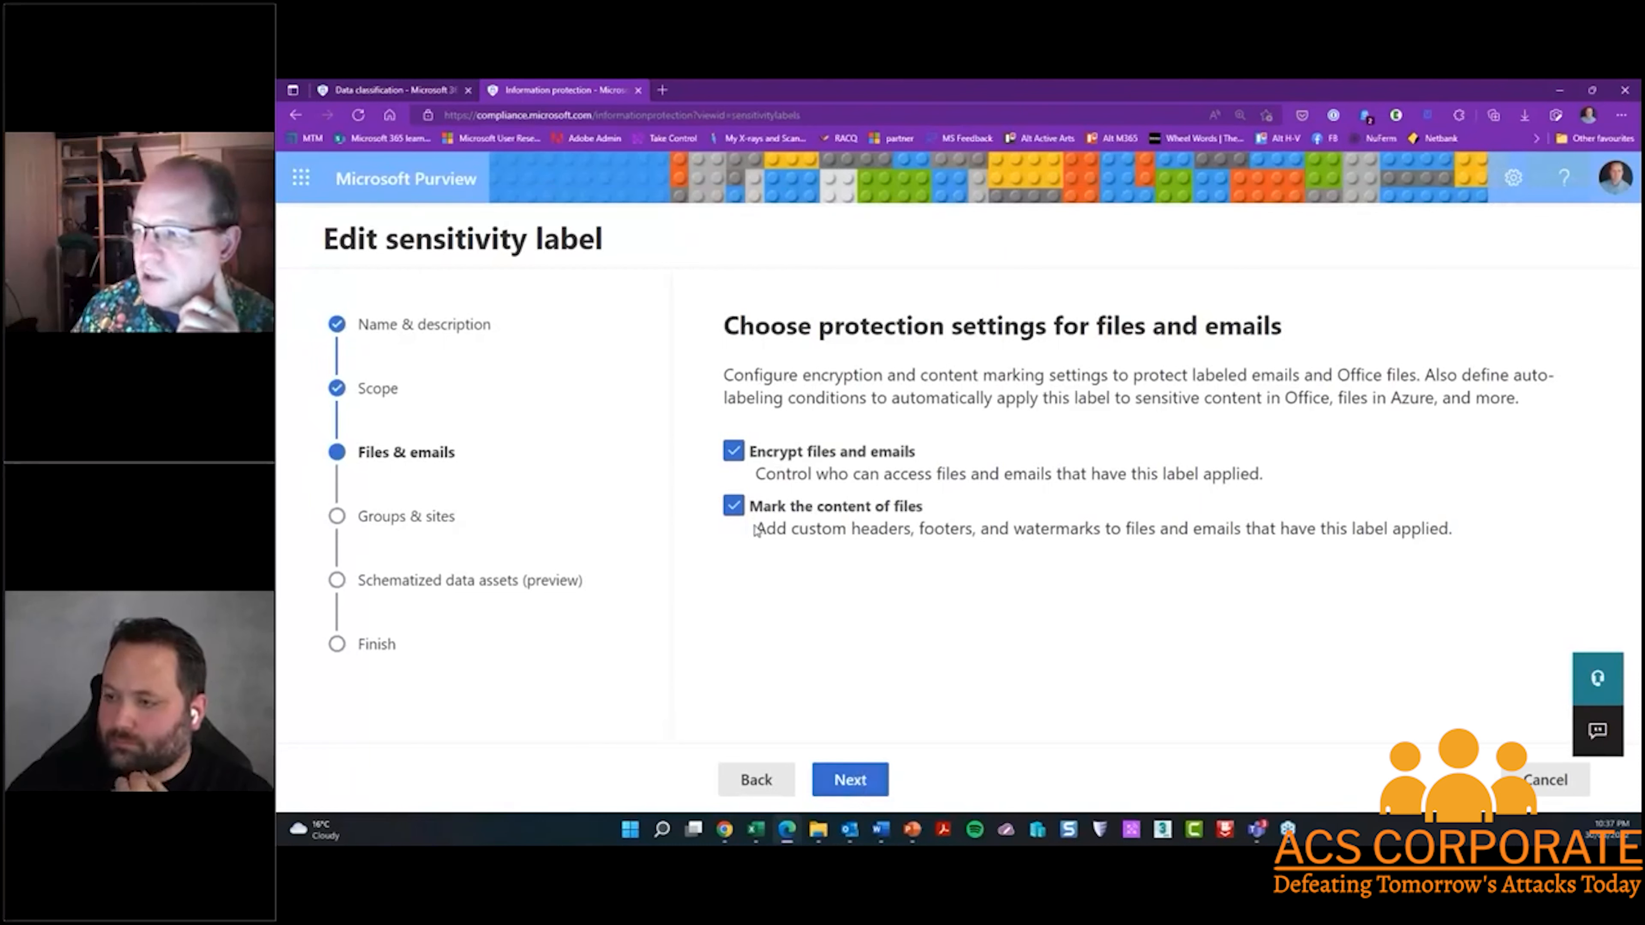
left_click(858, 782)
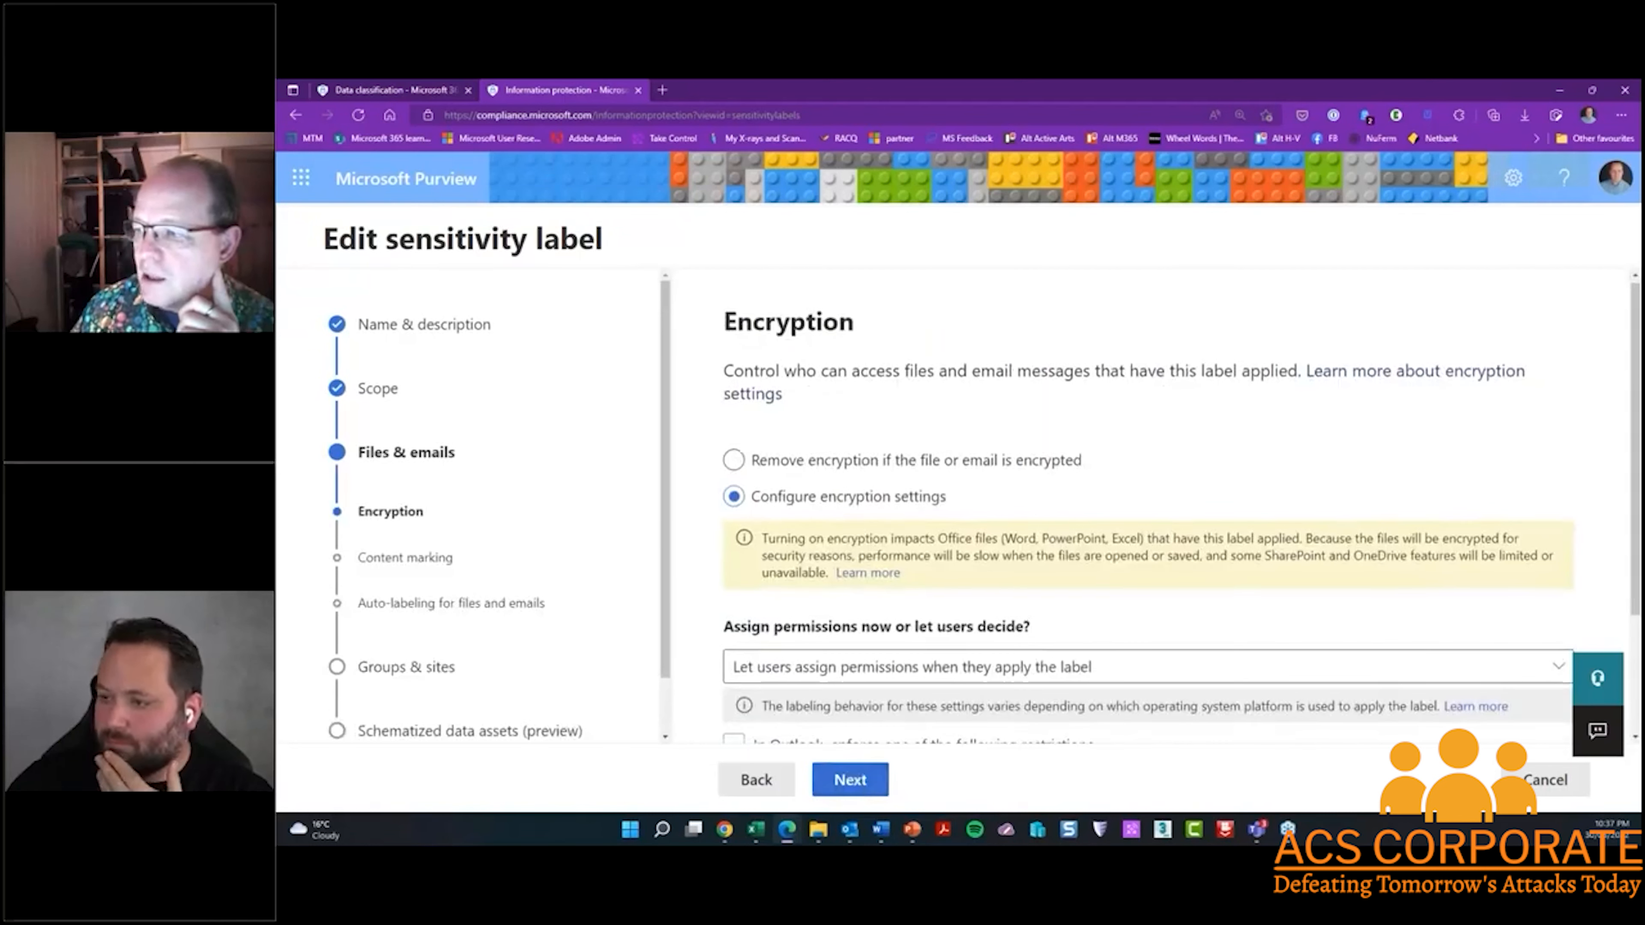
Keep user-assigned encryption permissions and the "Australian PII - highly sensitive" footer, and continue to auto-labeling for files and emails
scroll(1146, 512, "down", 2)
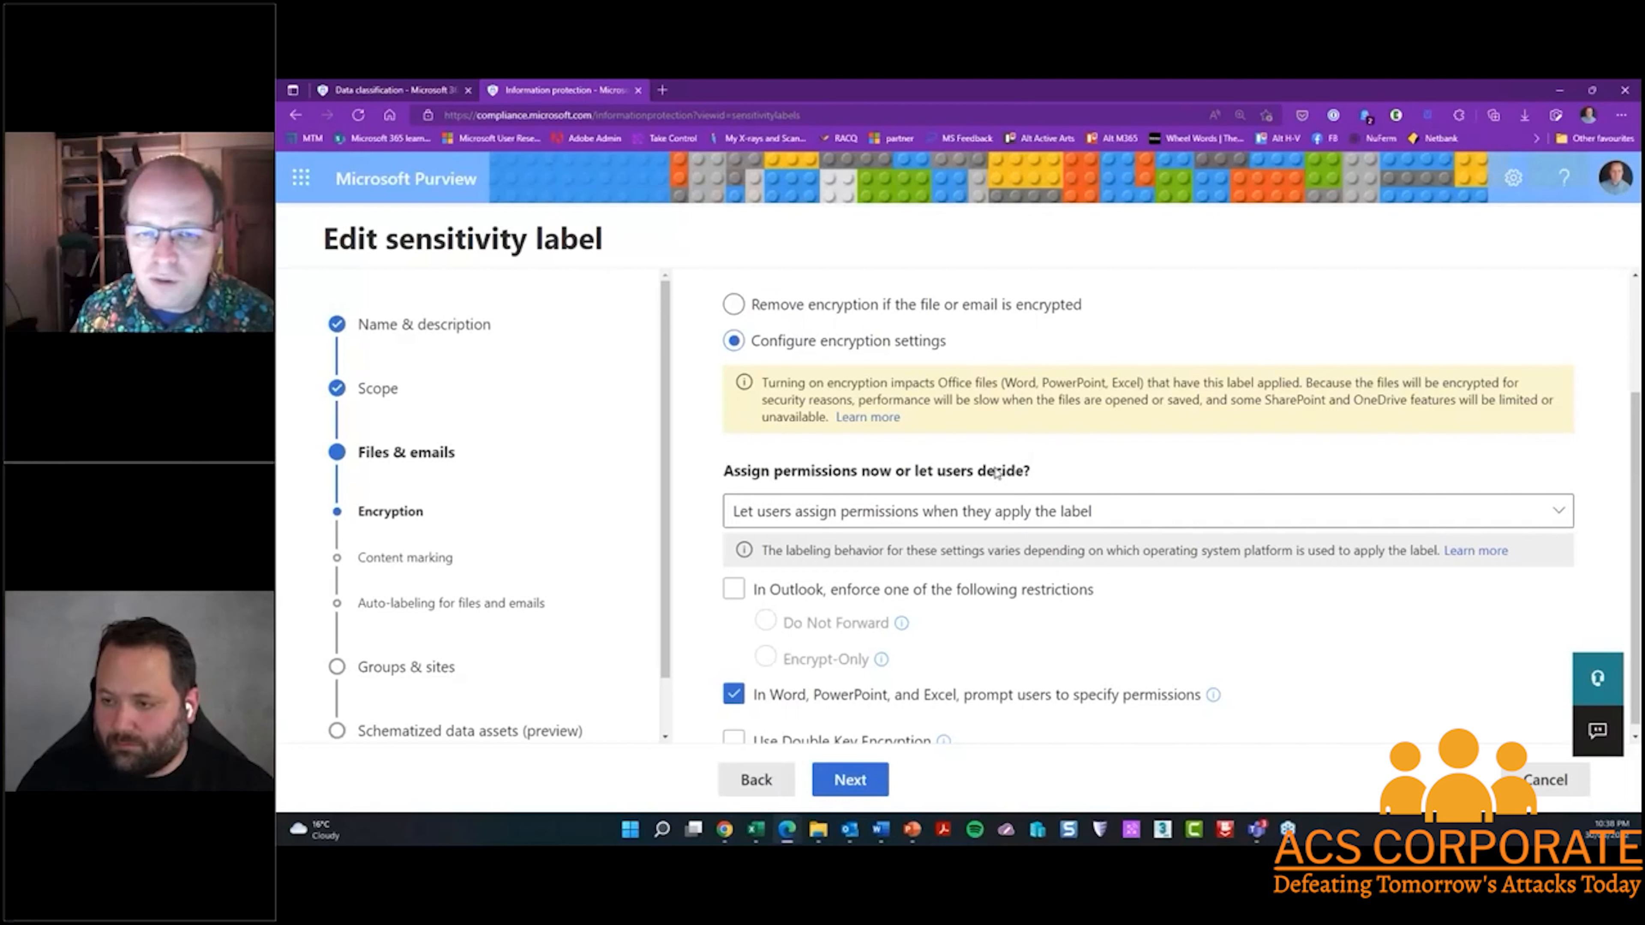
scroll(956, 529, "down", 1)
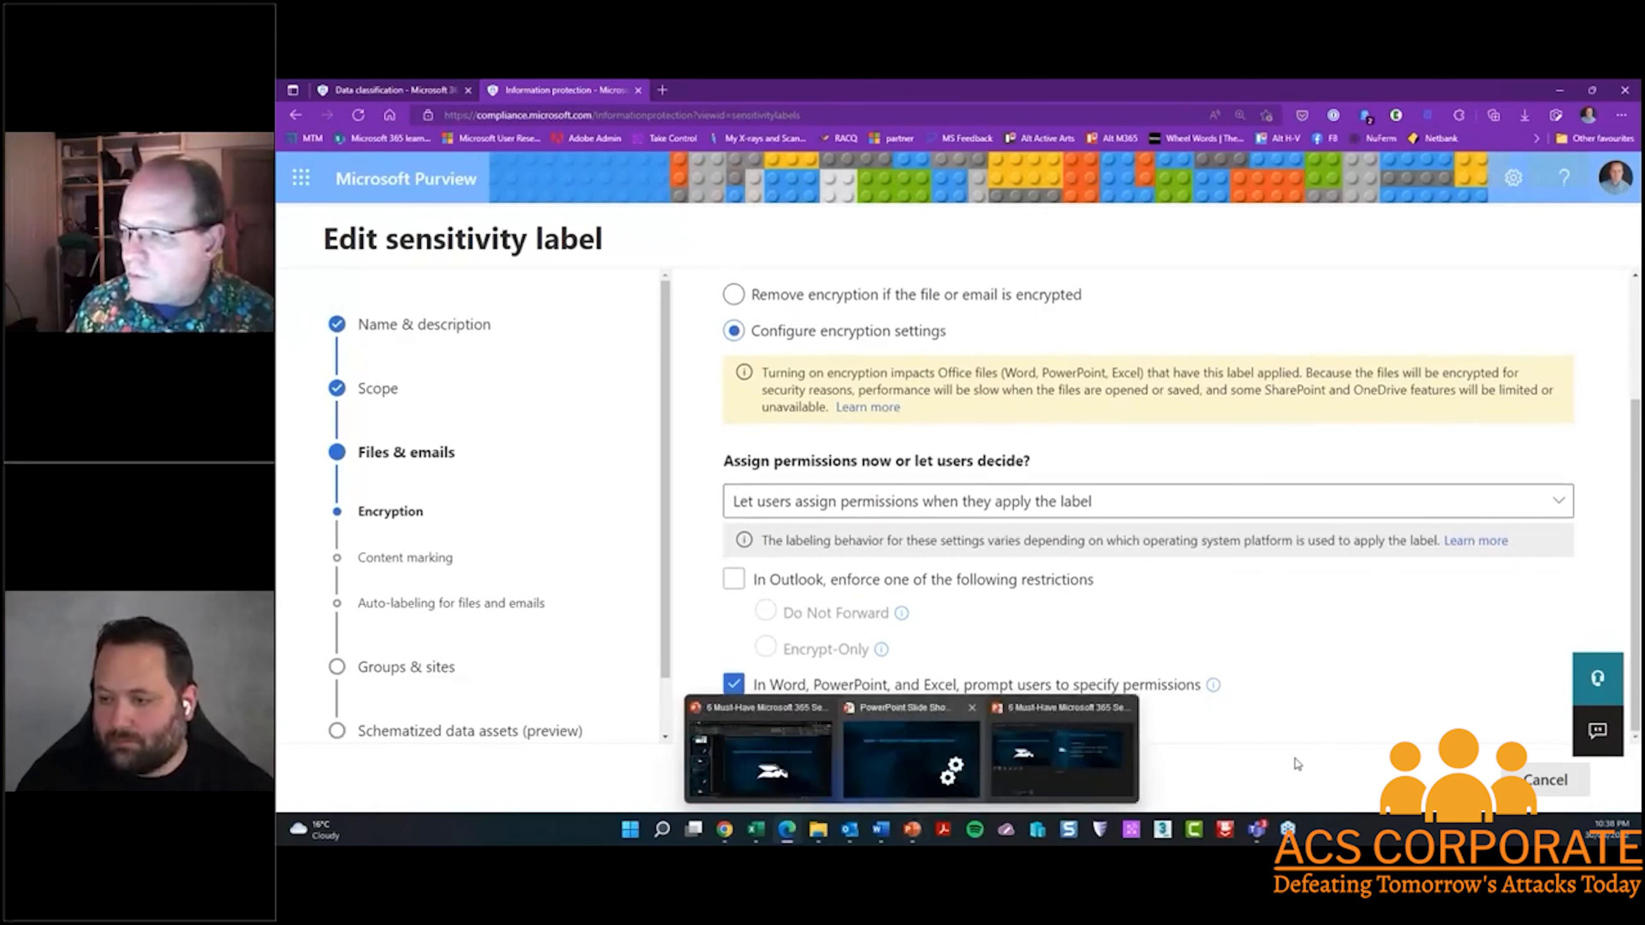
left_click(869, 780)
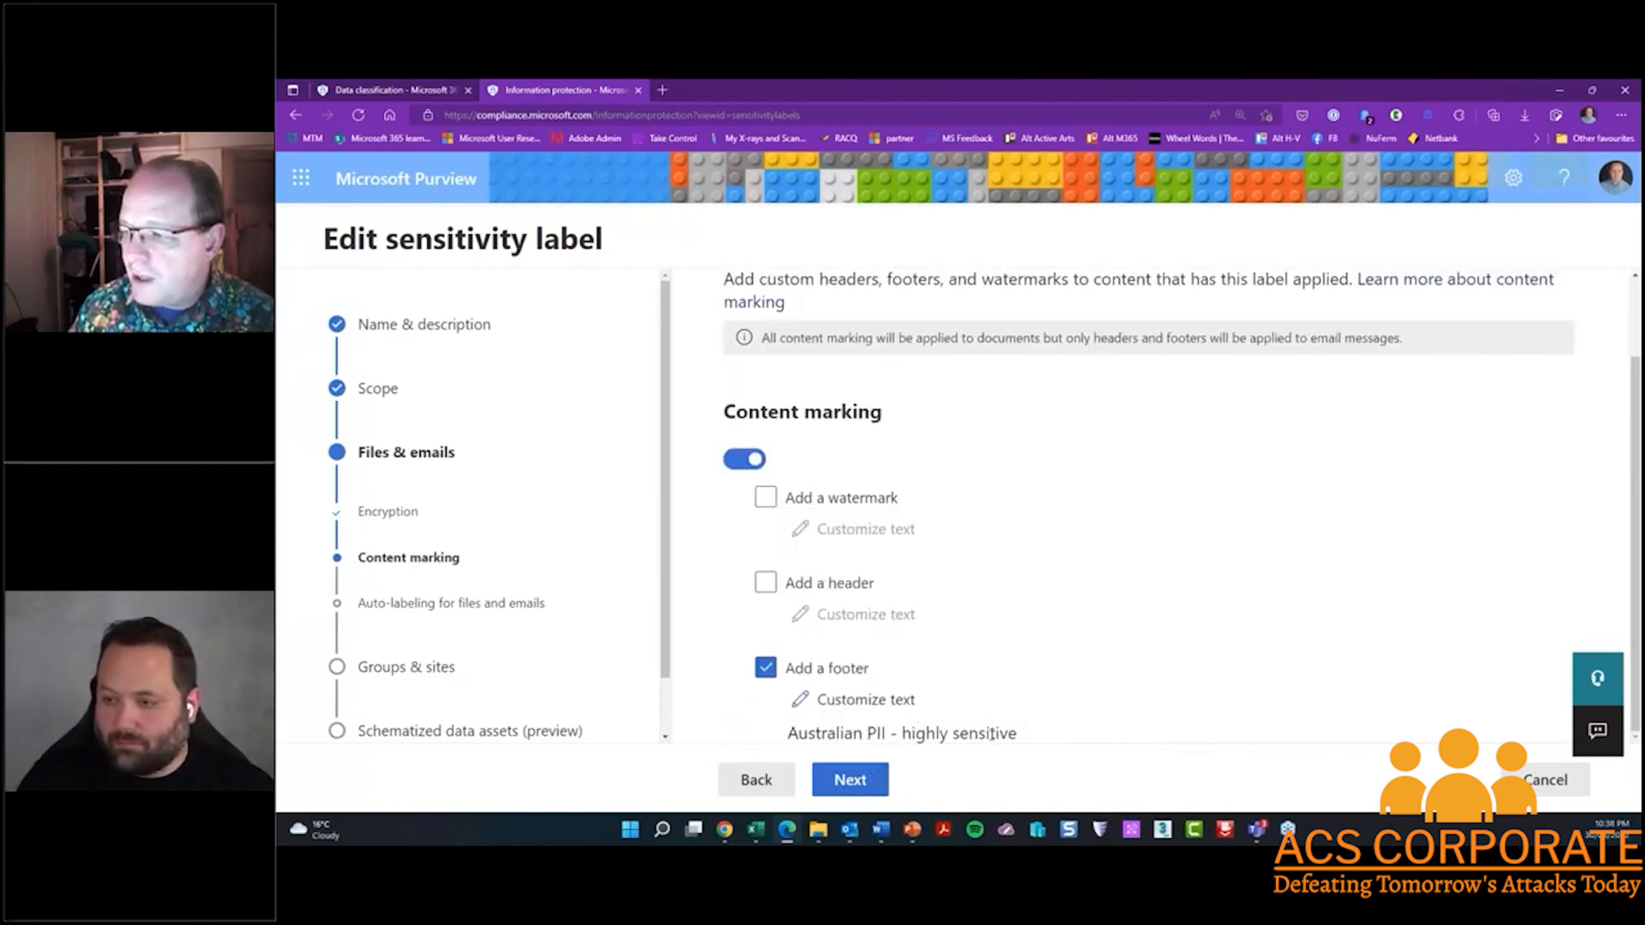
left_click(856, 781)
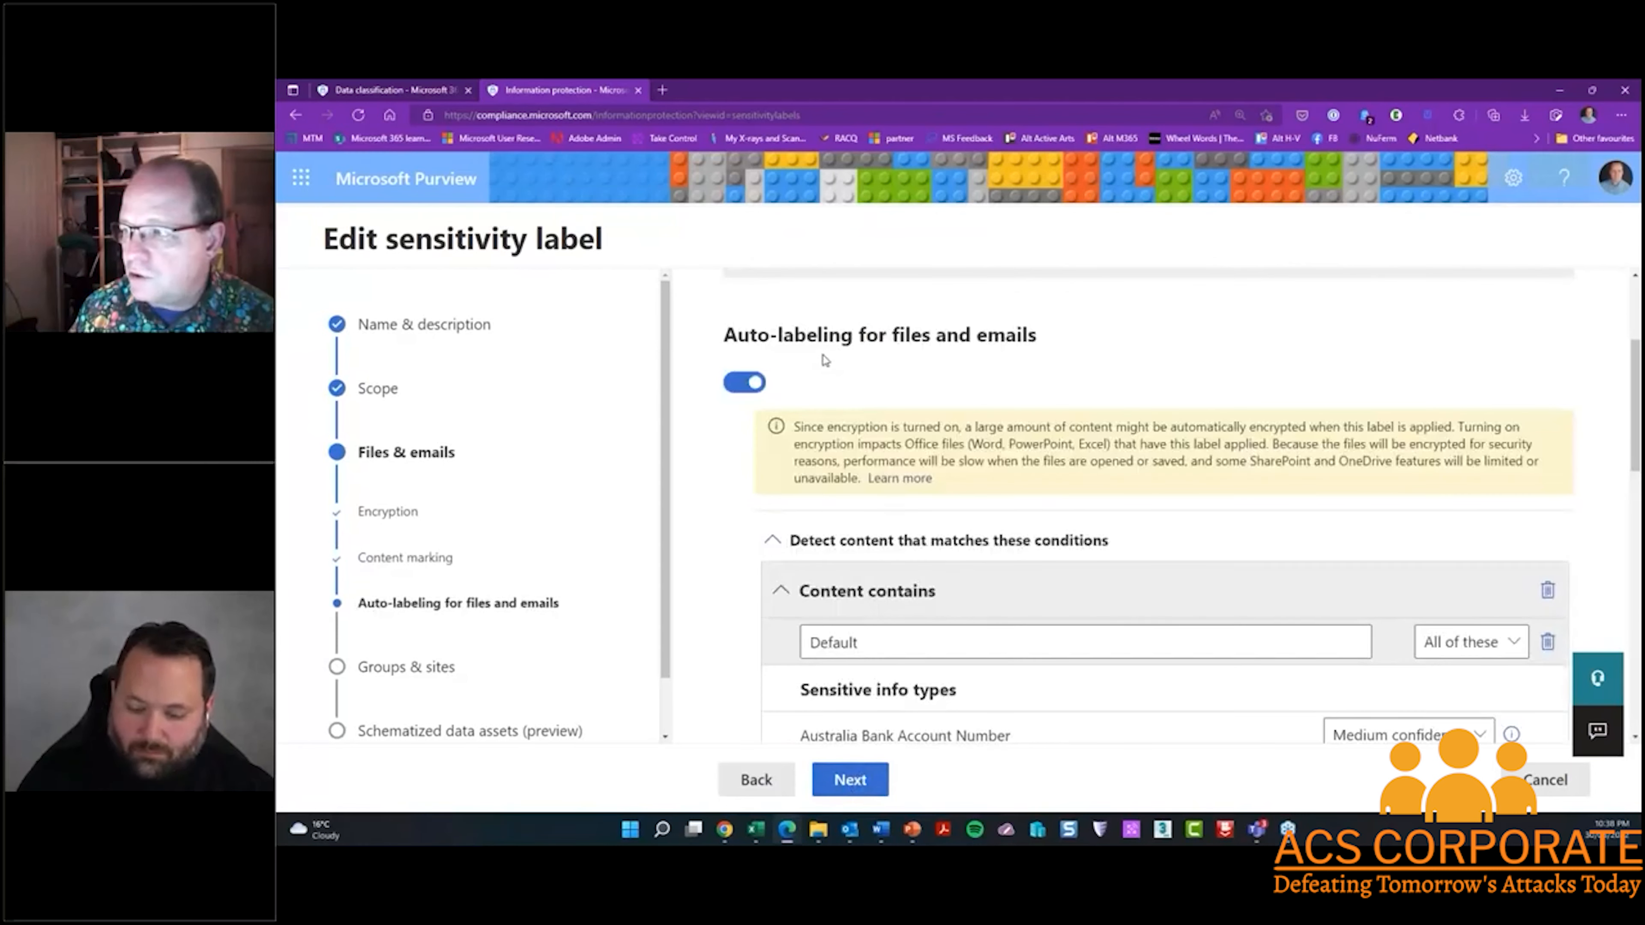
Review the label's auto-labeling conditions, including the Australian sensitive info types, their confidence levels, and the action for matching content
scroll(823, 364, "down", 4)
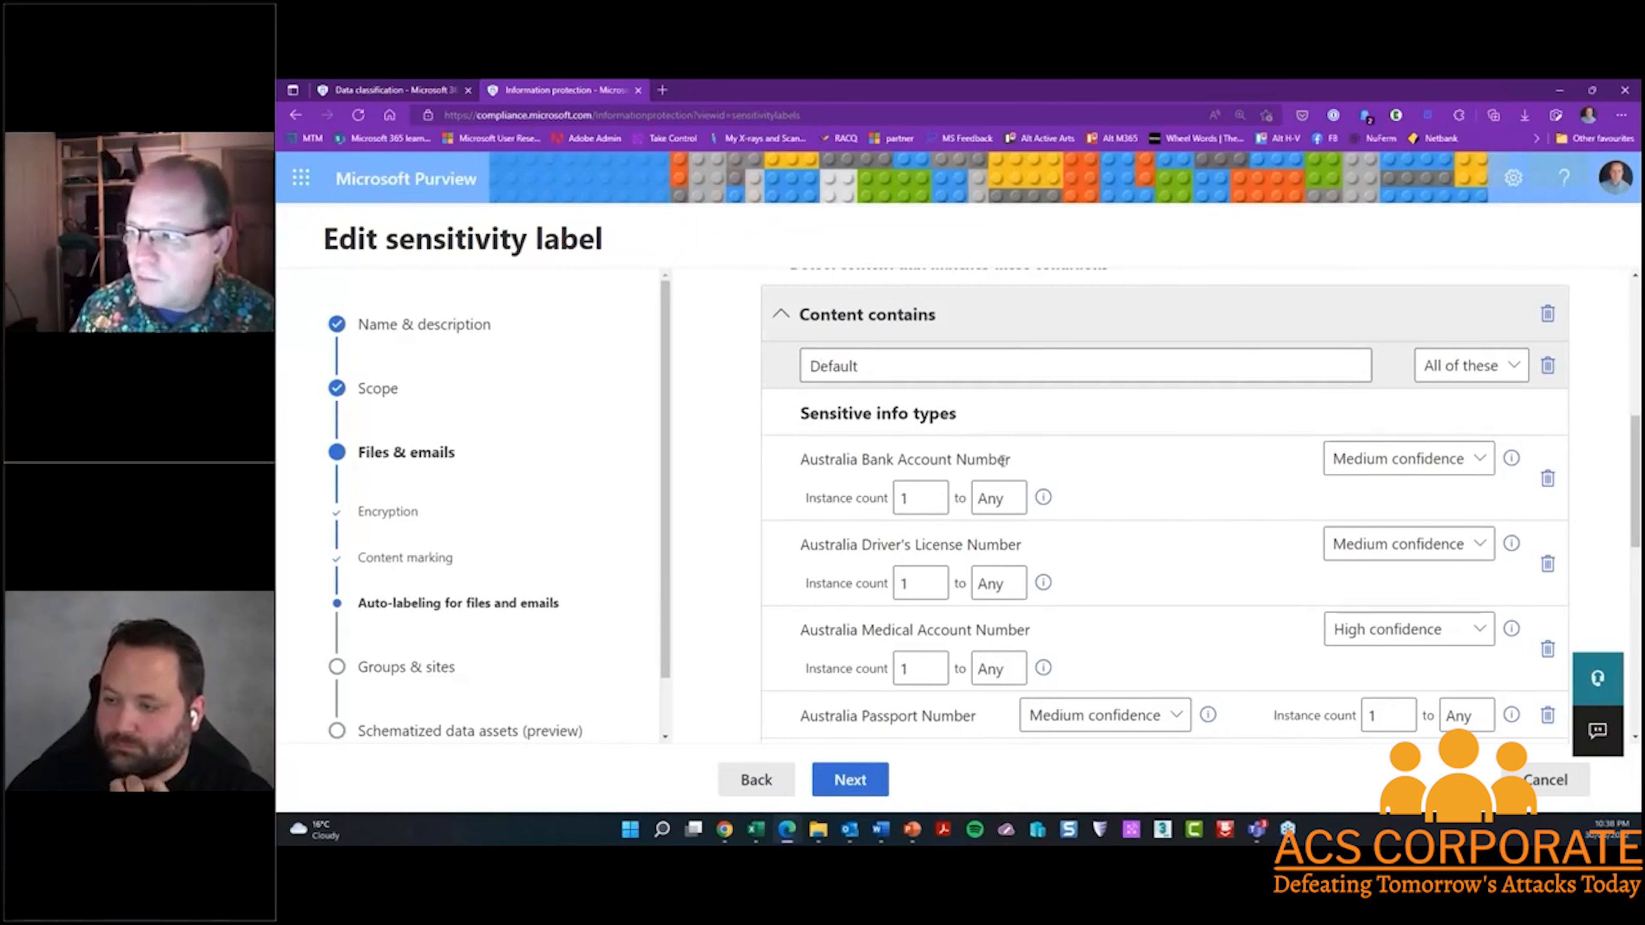
scroll(876, 435, "down", 3)
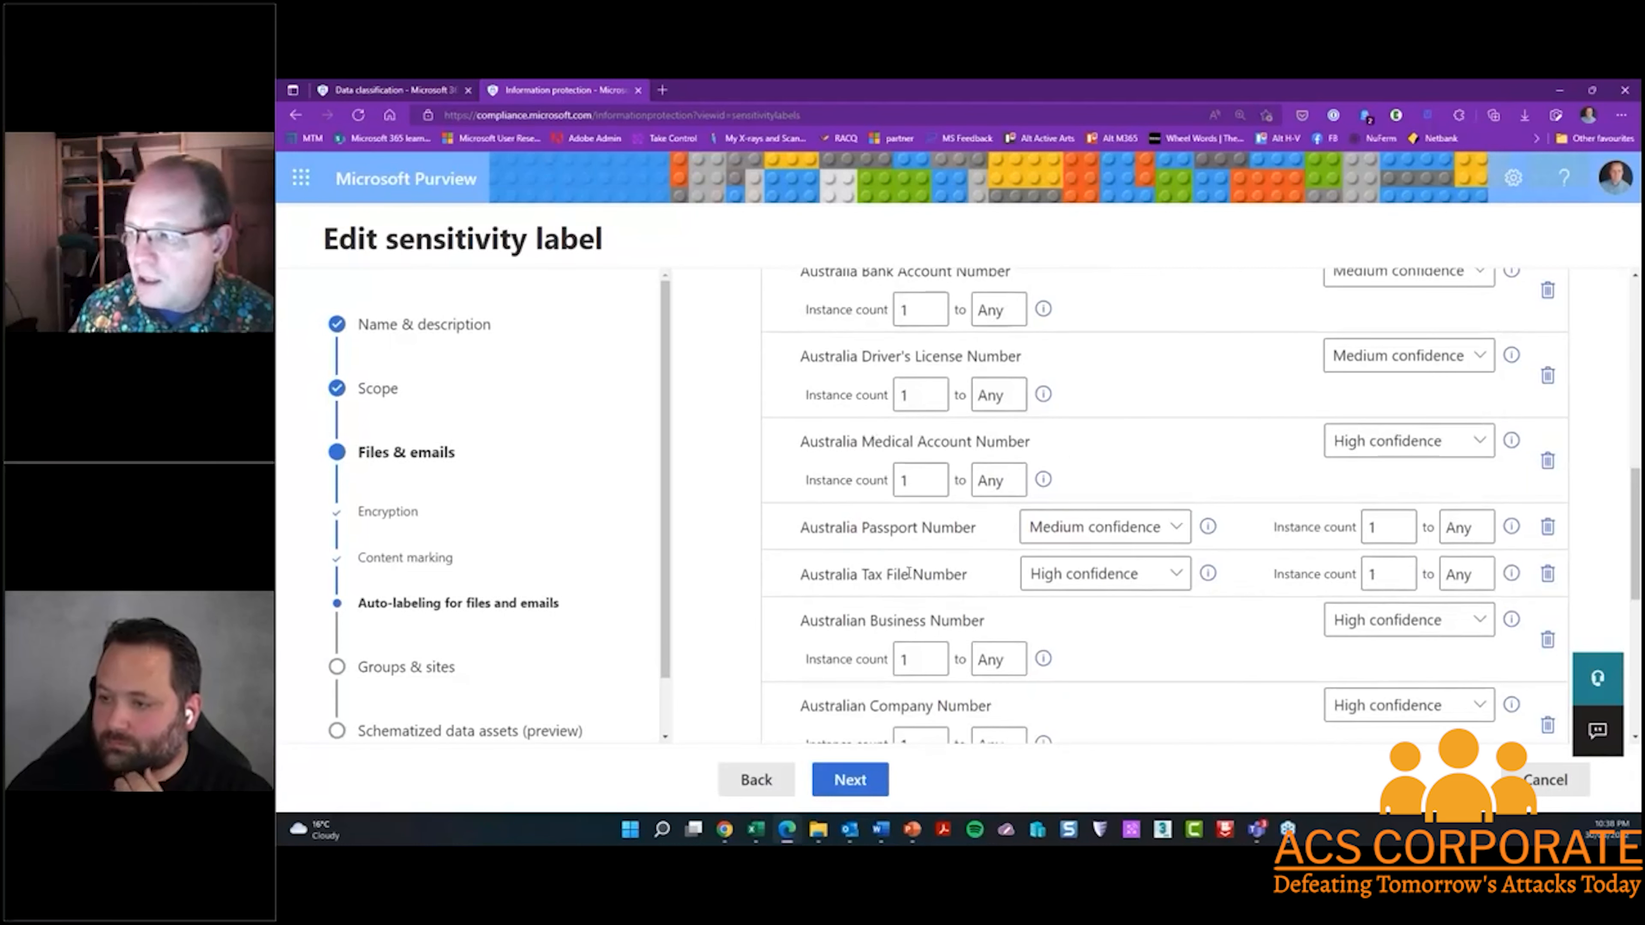
scroll(961, 574, "down", 4)
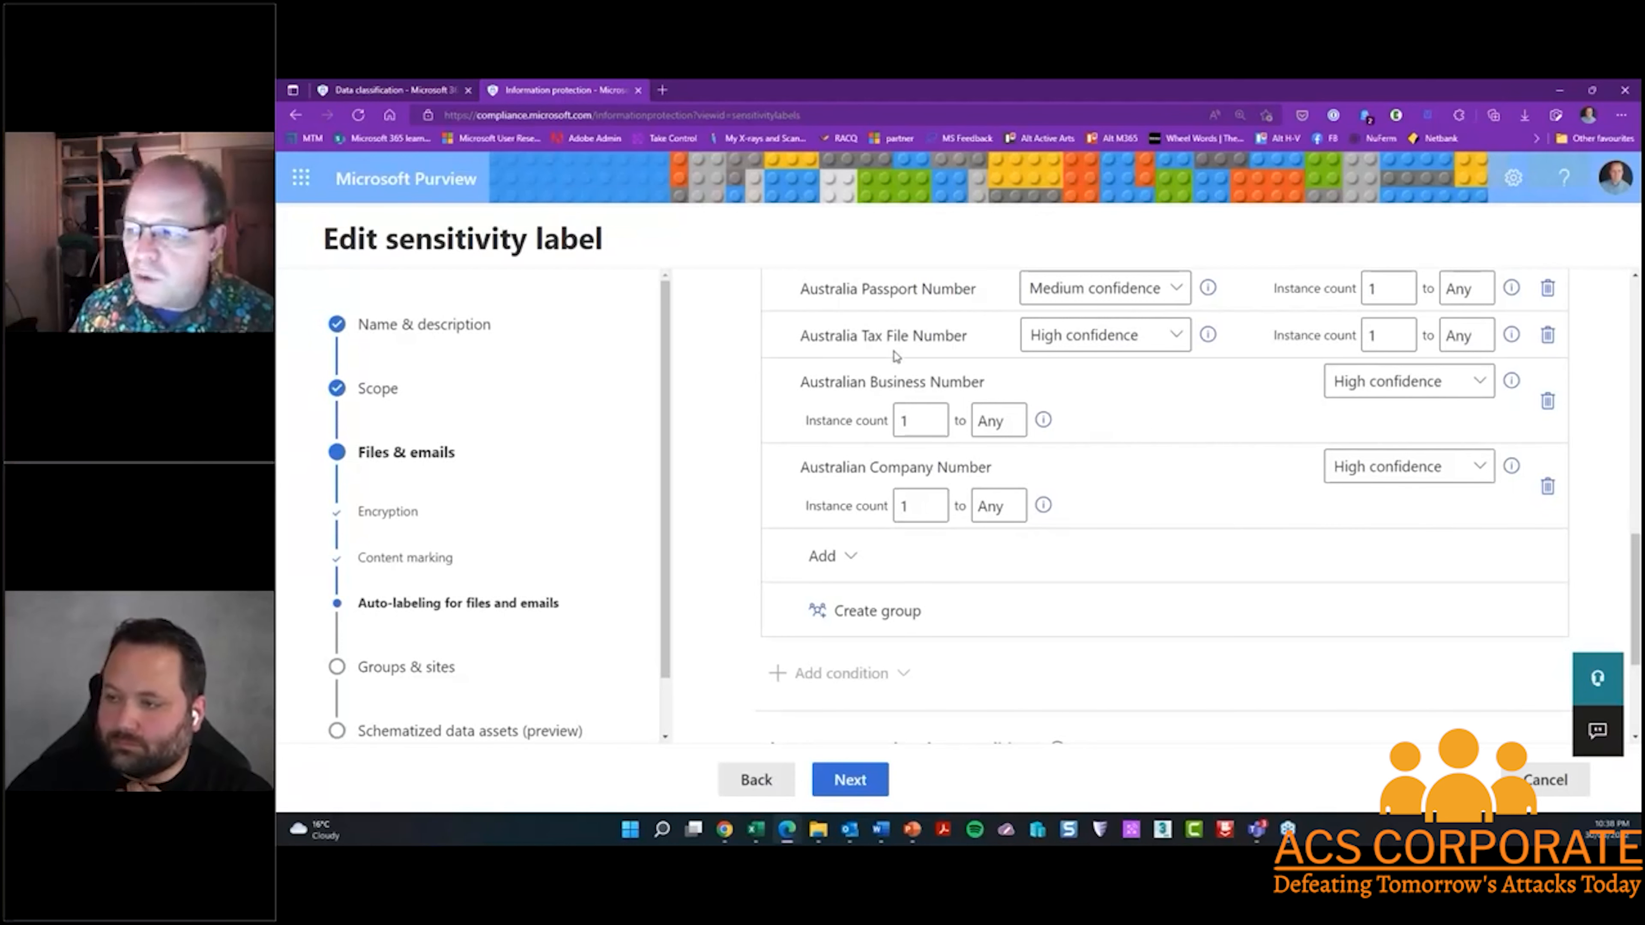
scroll(897, 376, "up", 1)
scroll(897, 375, "up", 10)
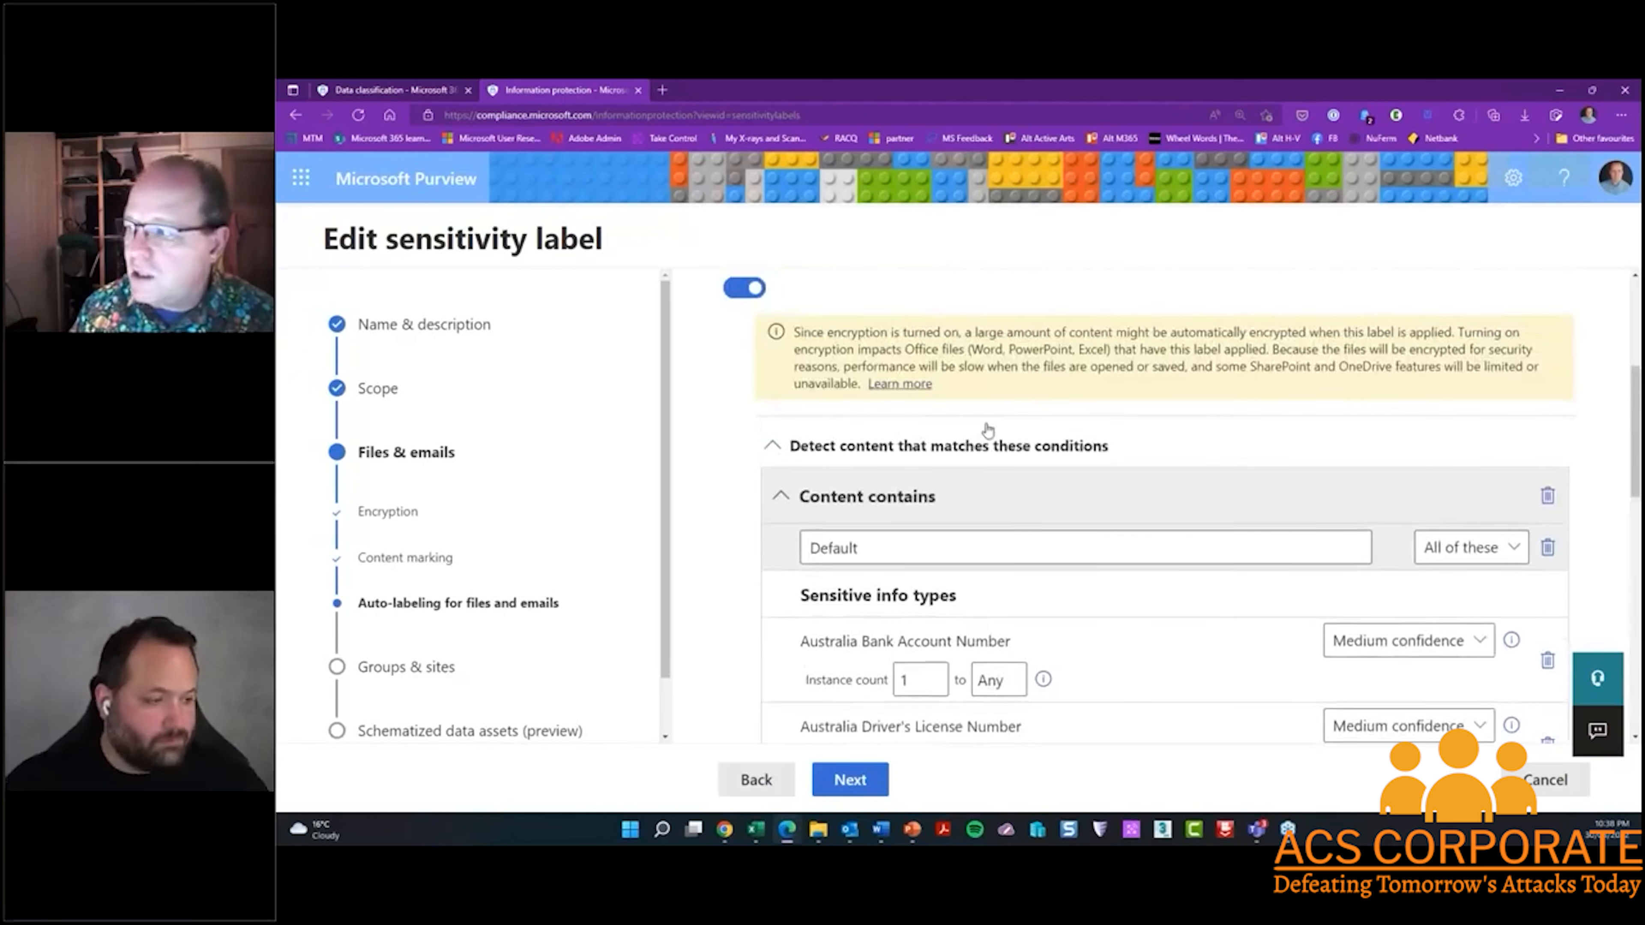
scroll(1213, 577, "down", 10)
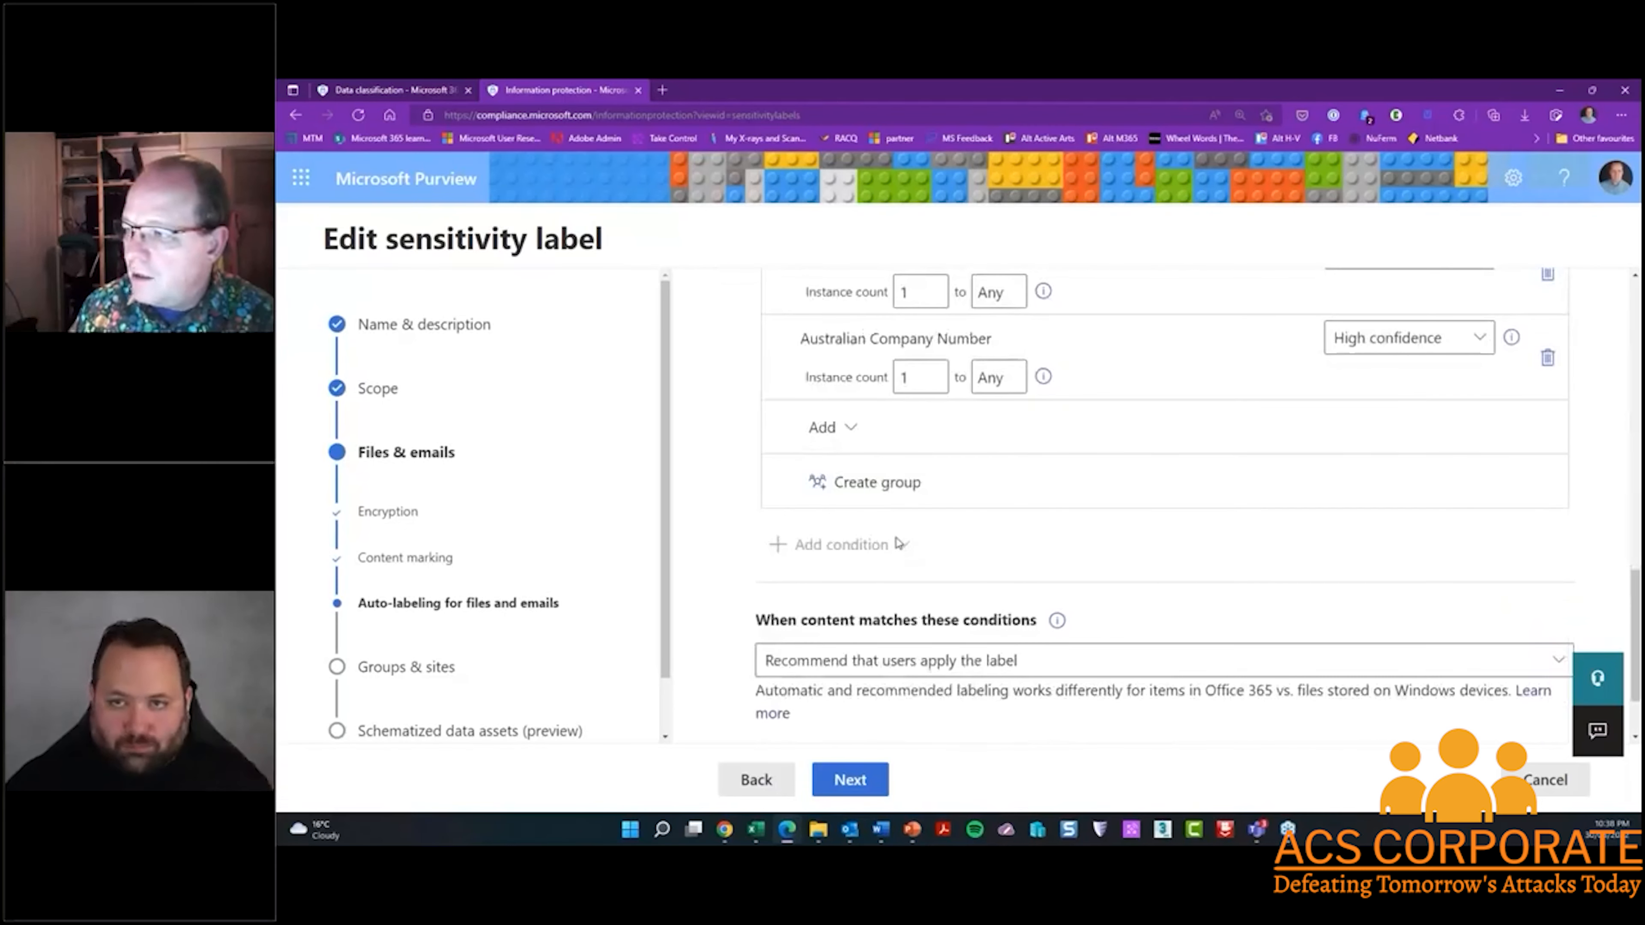
View the sensitive info types available to add without adding any, and cancel the label edit after checking the groups and sites settings
left_click(850, 431)
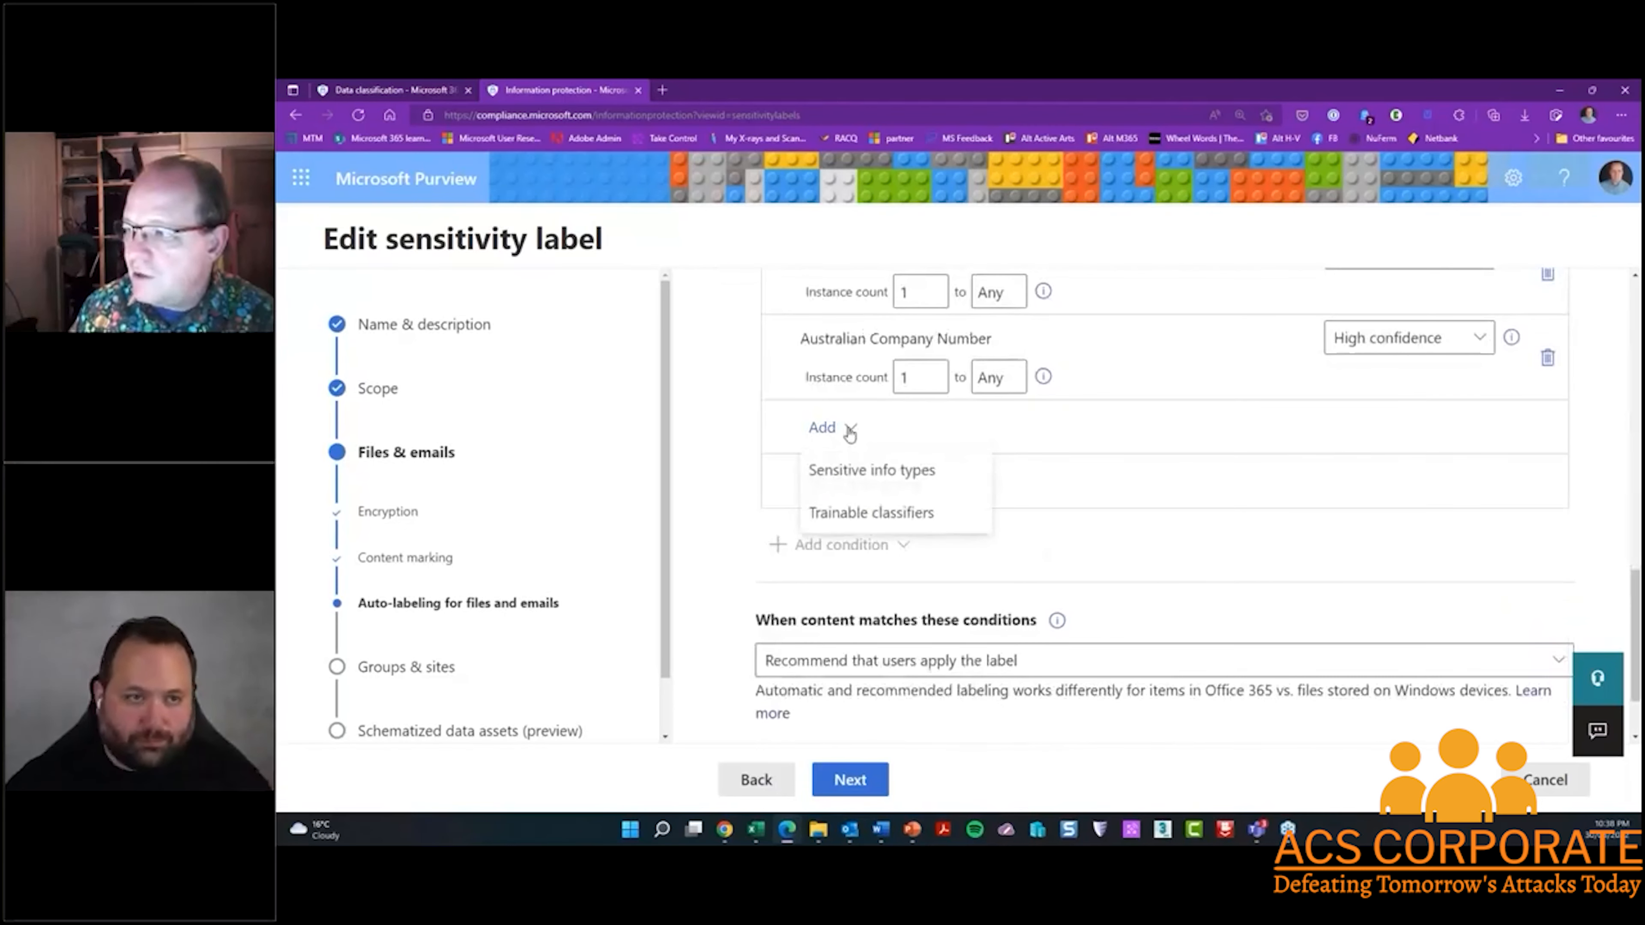
left_click(856, 475)
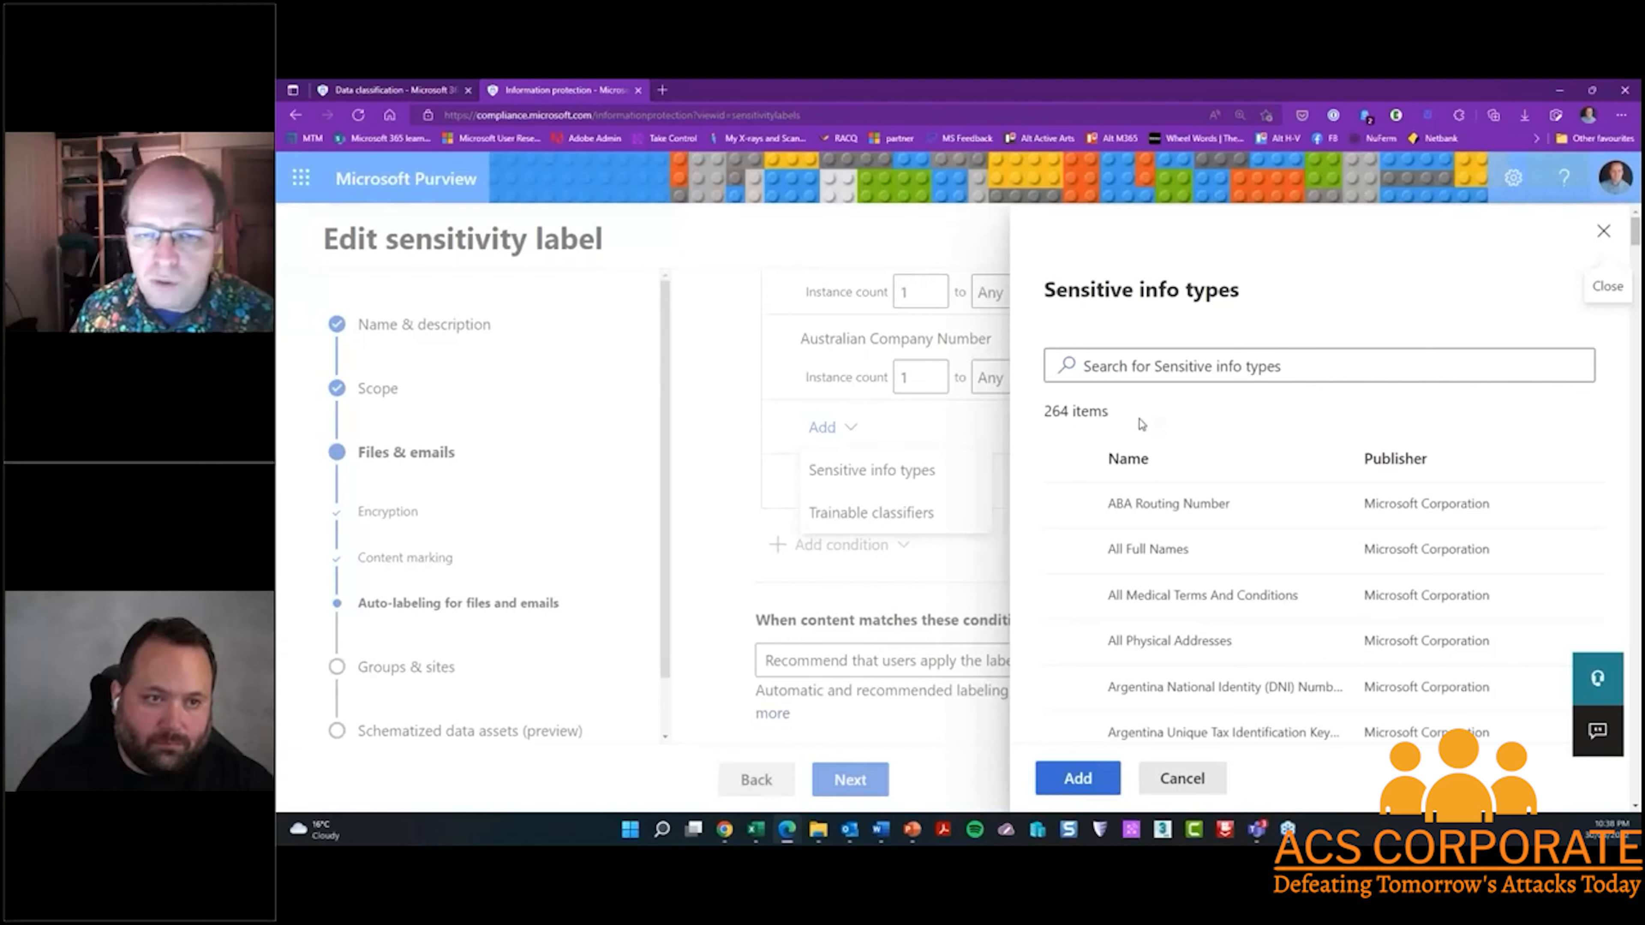
left_click(1198, 778)
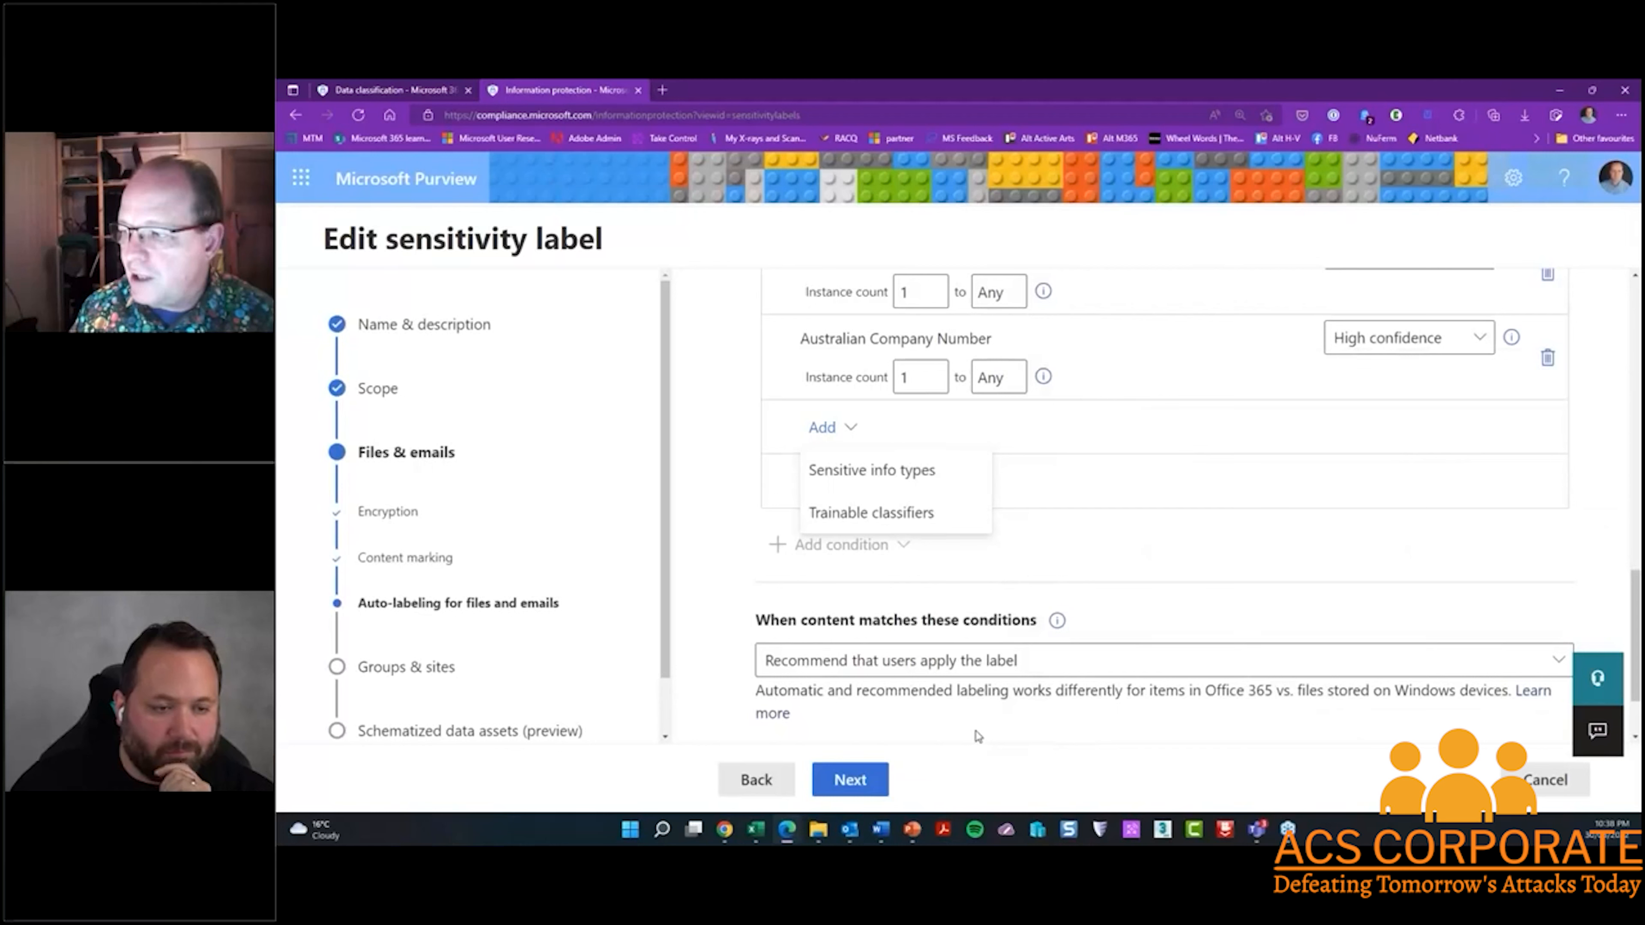
left_click(868, 781)
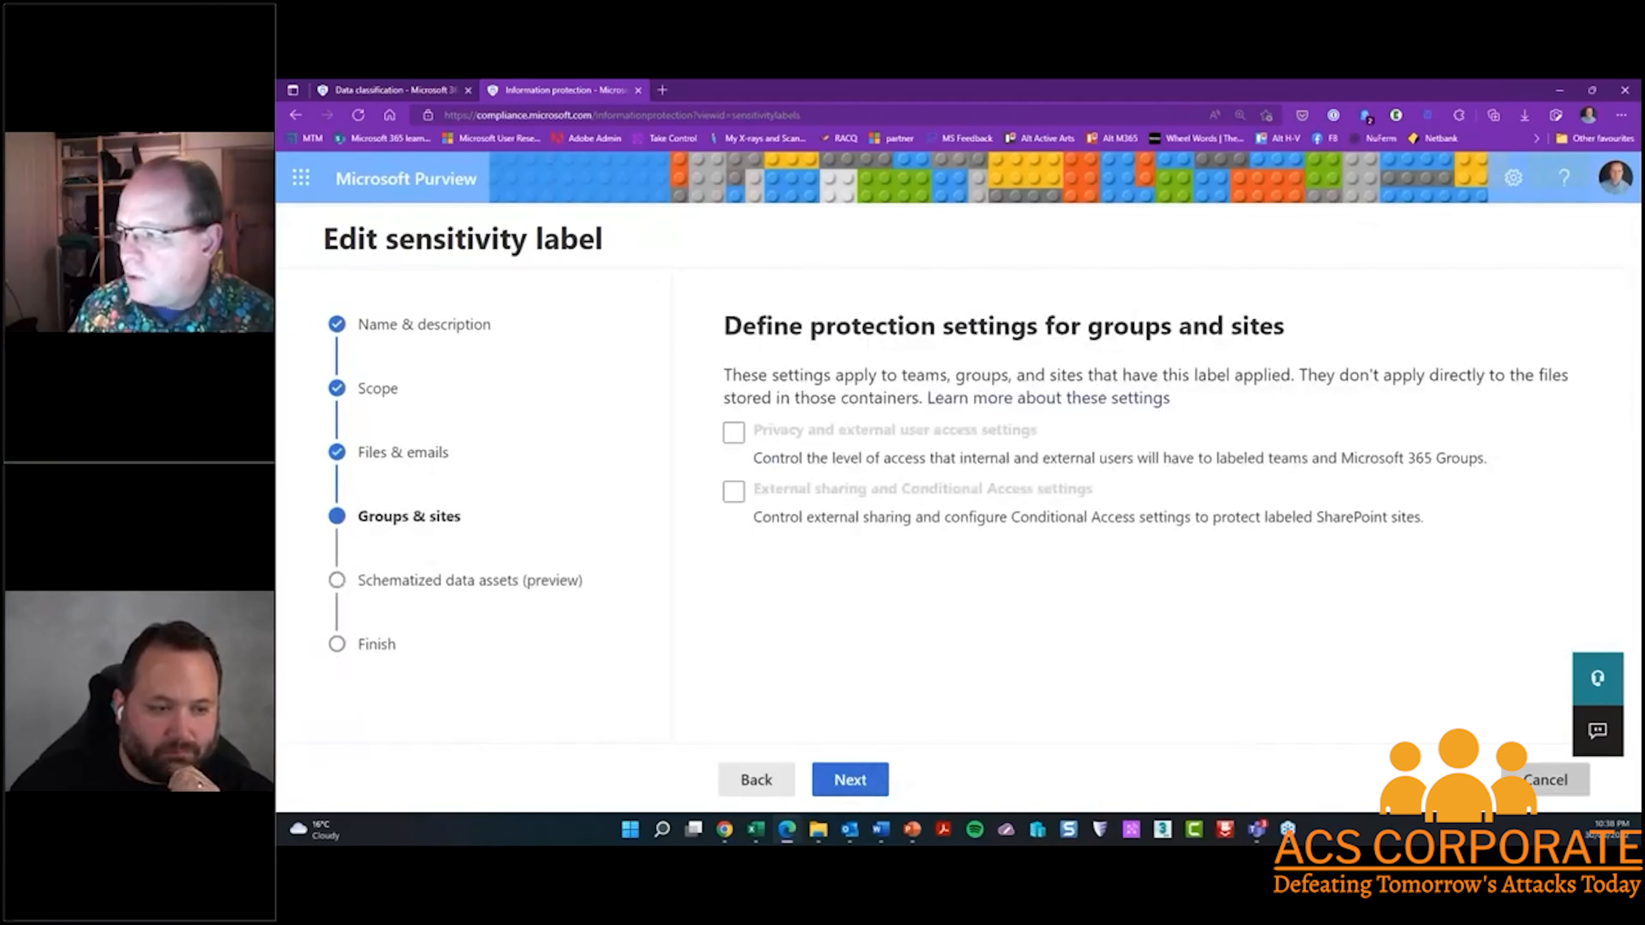
left_click(1545, 781)
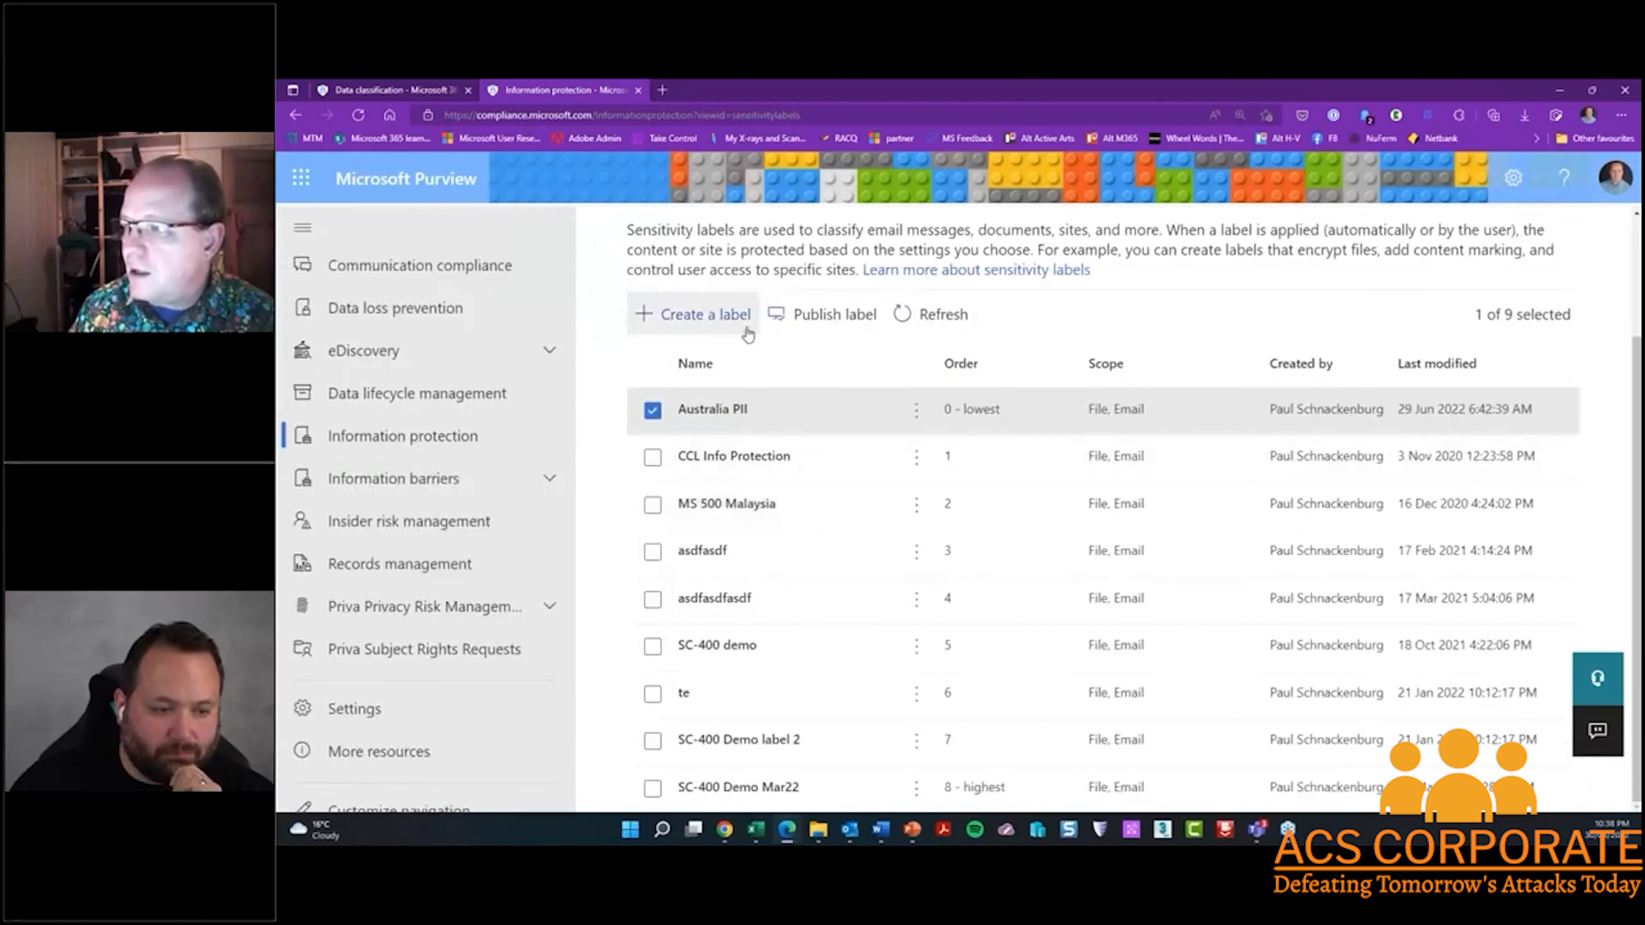
Switch to the sensitivity label policies and open the Australian PII label policy for editing
scroll(748, 334, "up", 3)
left_click(864, 331)
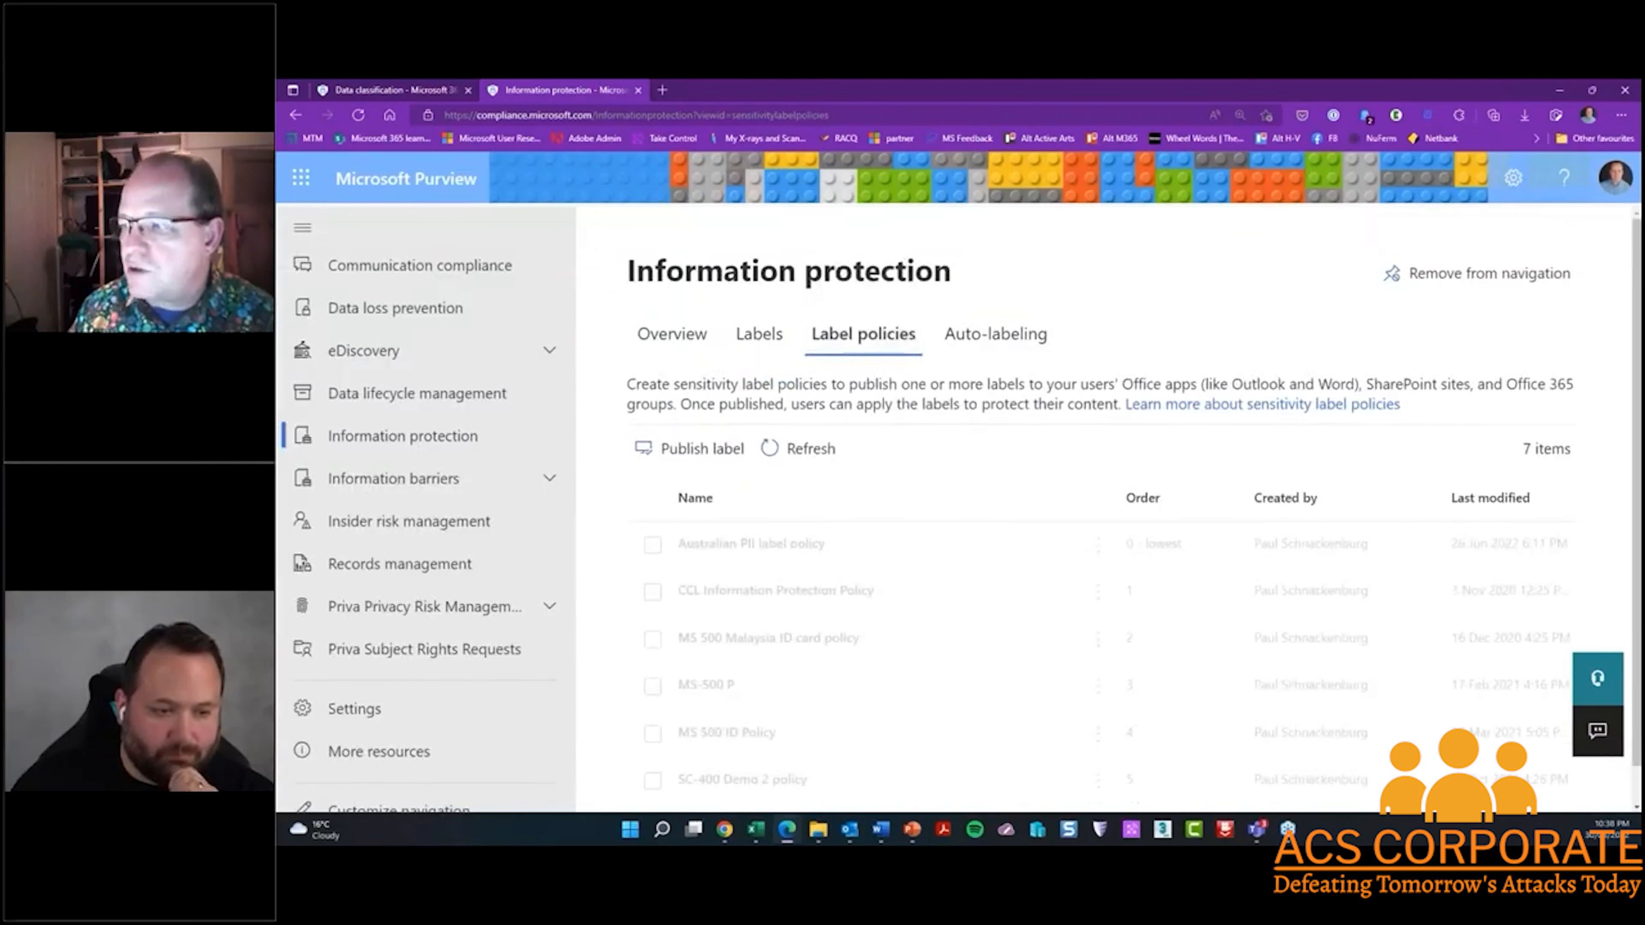
double_click(748, 543)
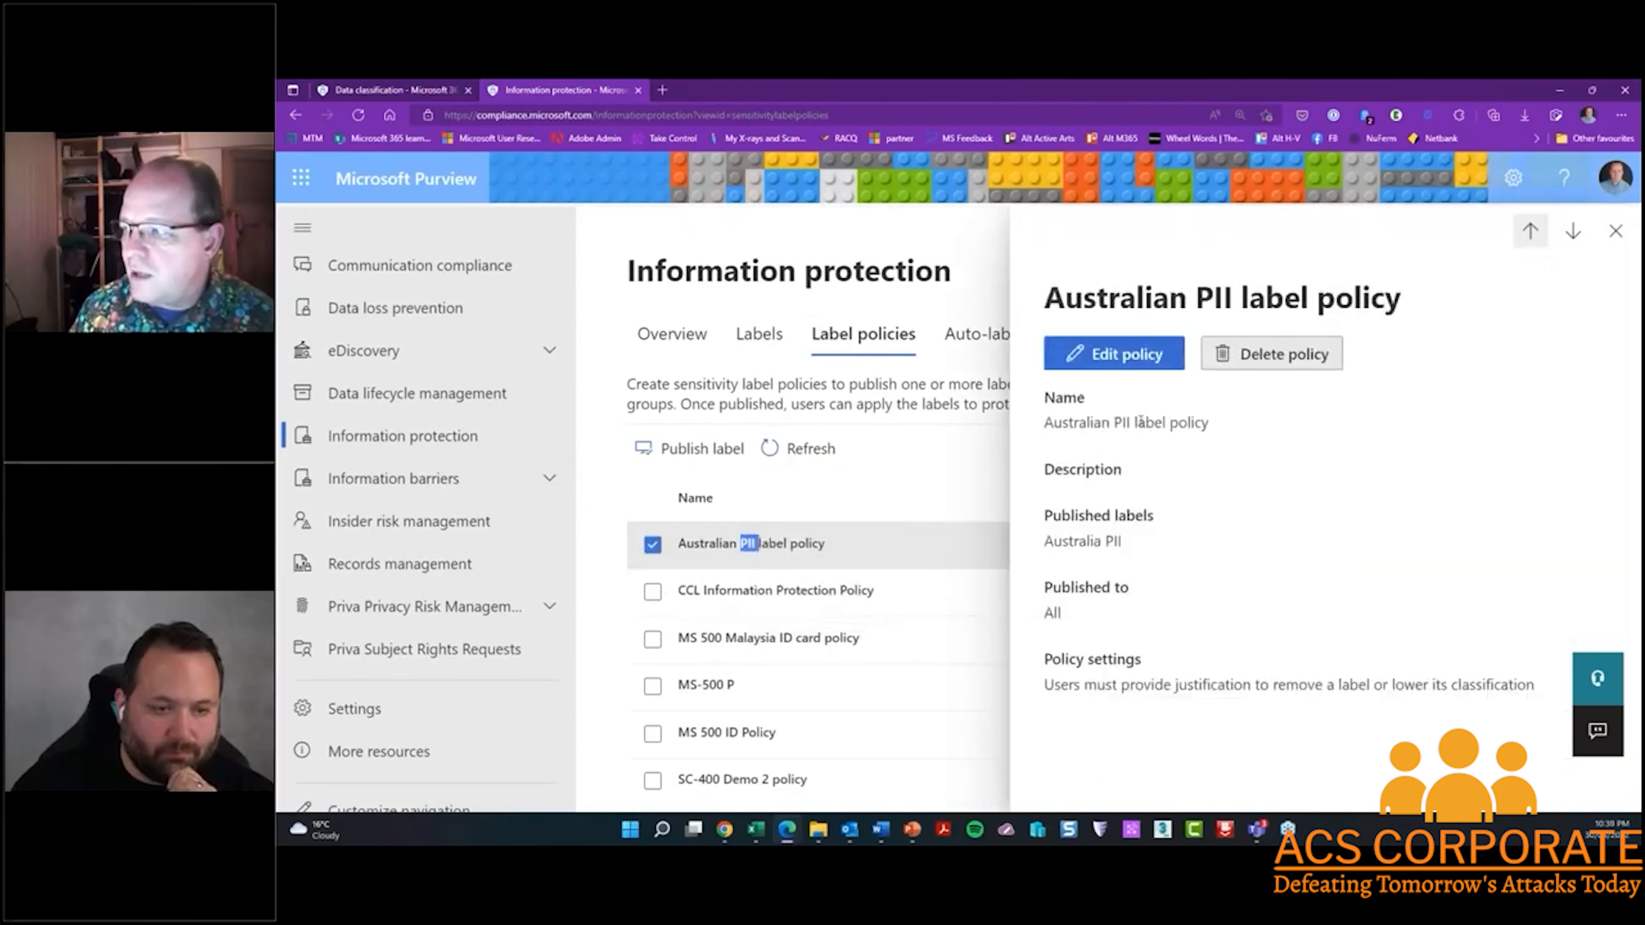
left_click(1118, 367)
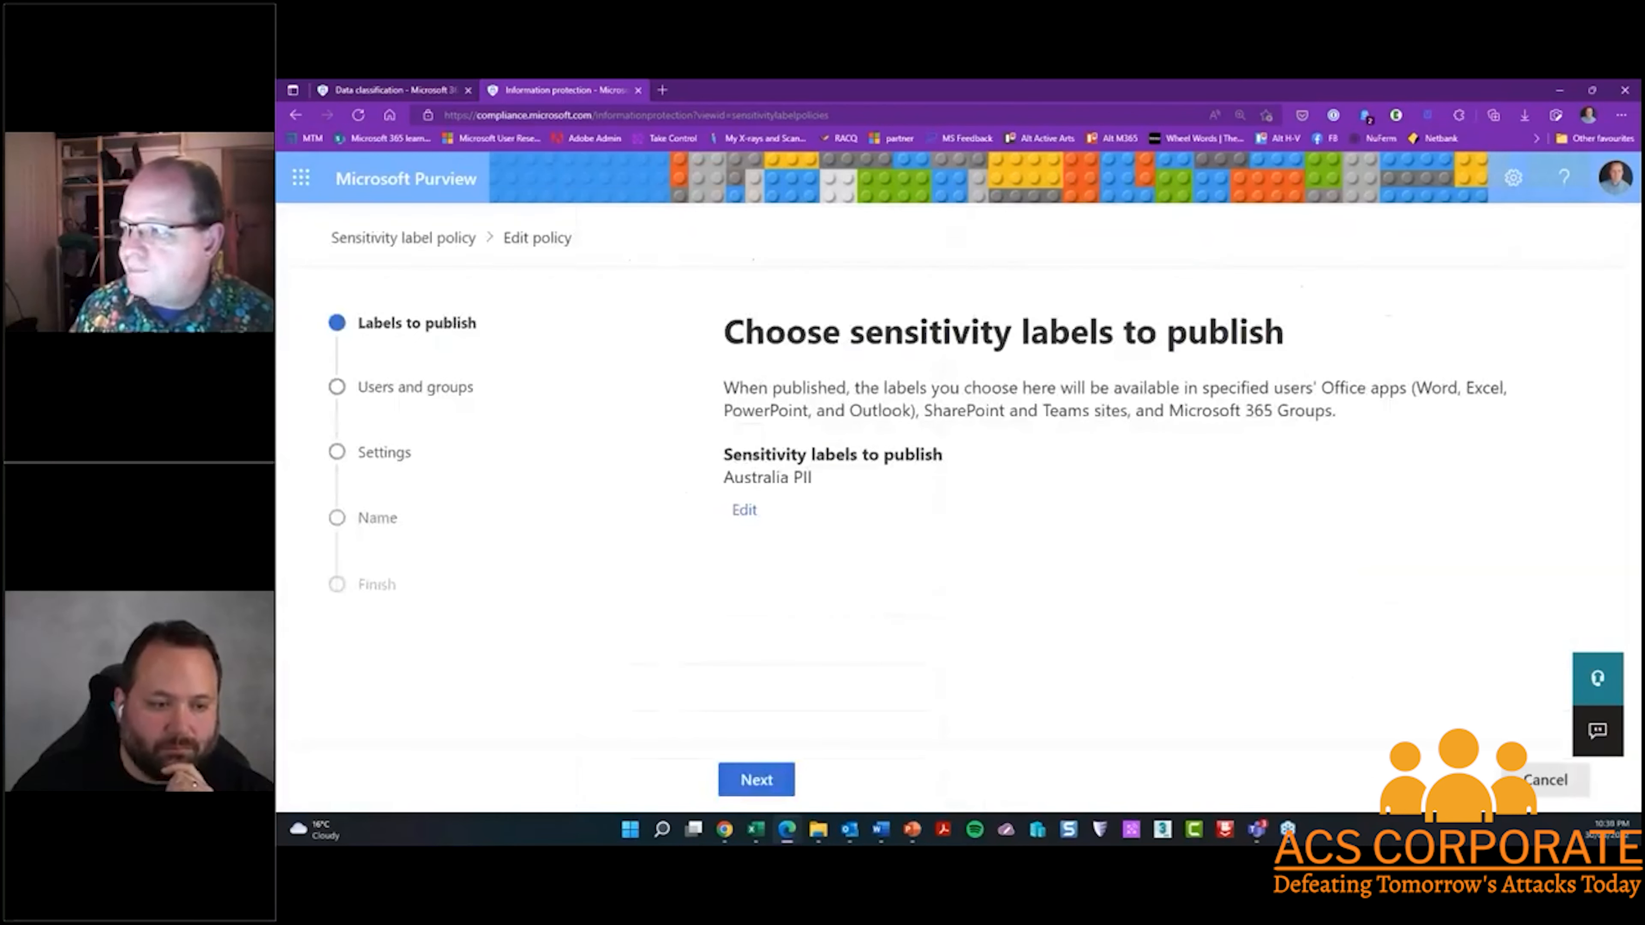
Review the policy settings for label-removal justification, mandatory labeling and the custom help page, and cancel the policy edit
left_click(754, 781)
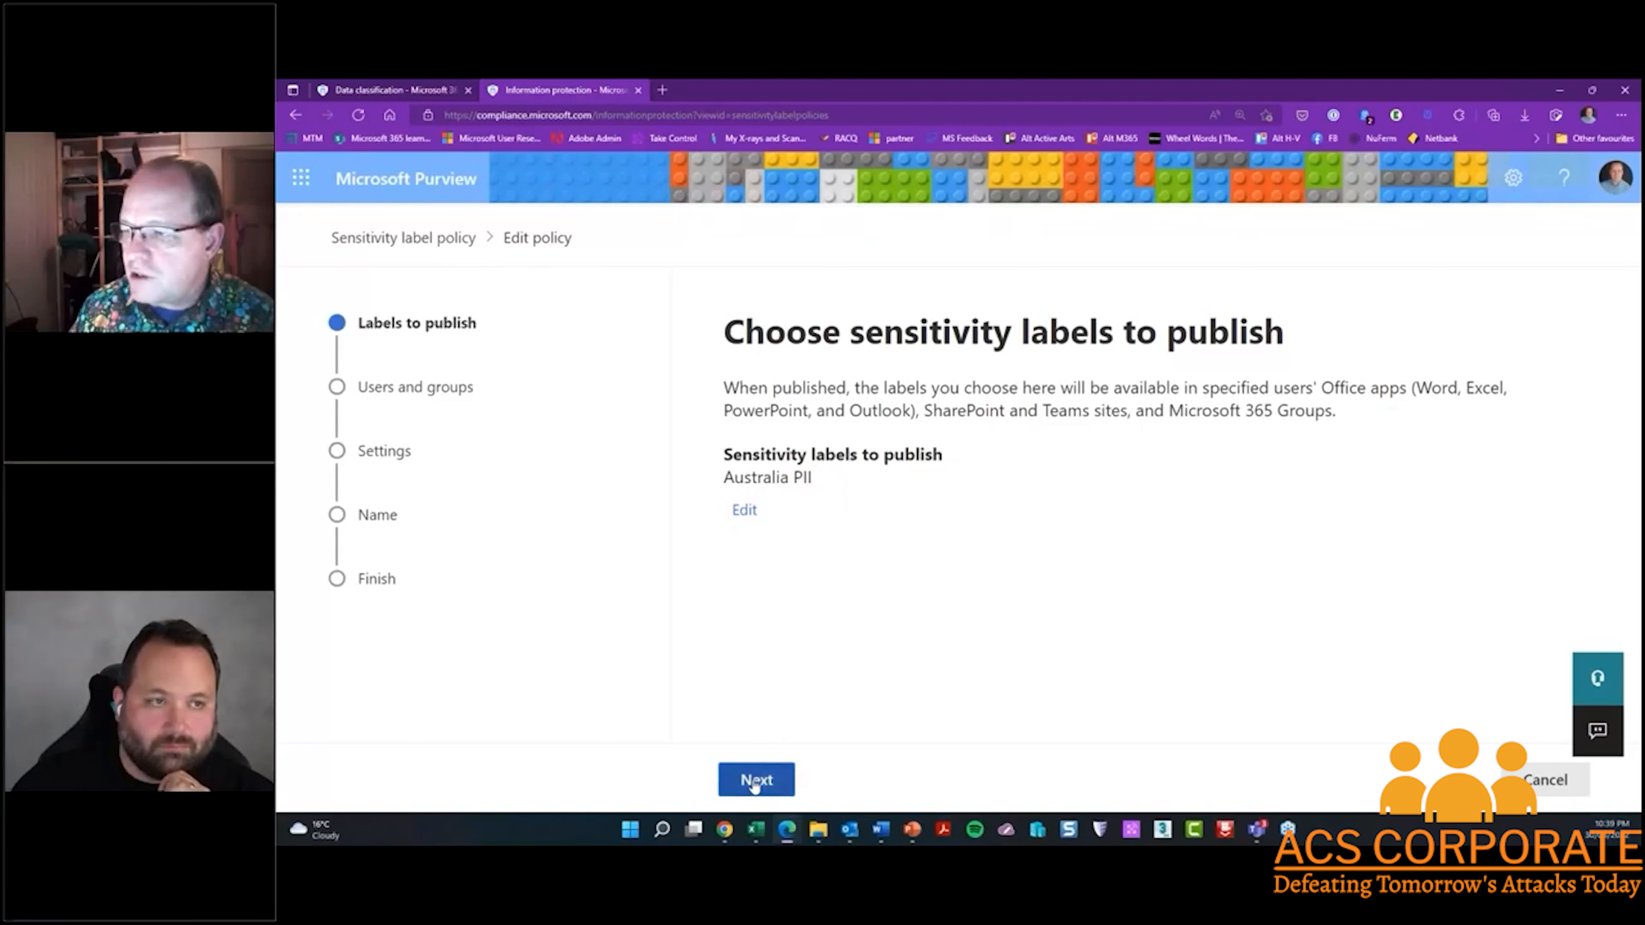
left_click(848, 779)
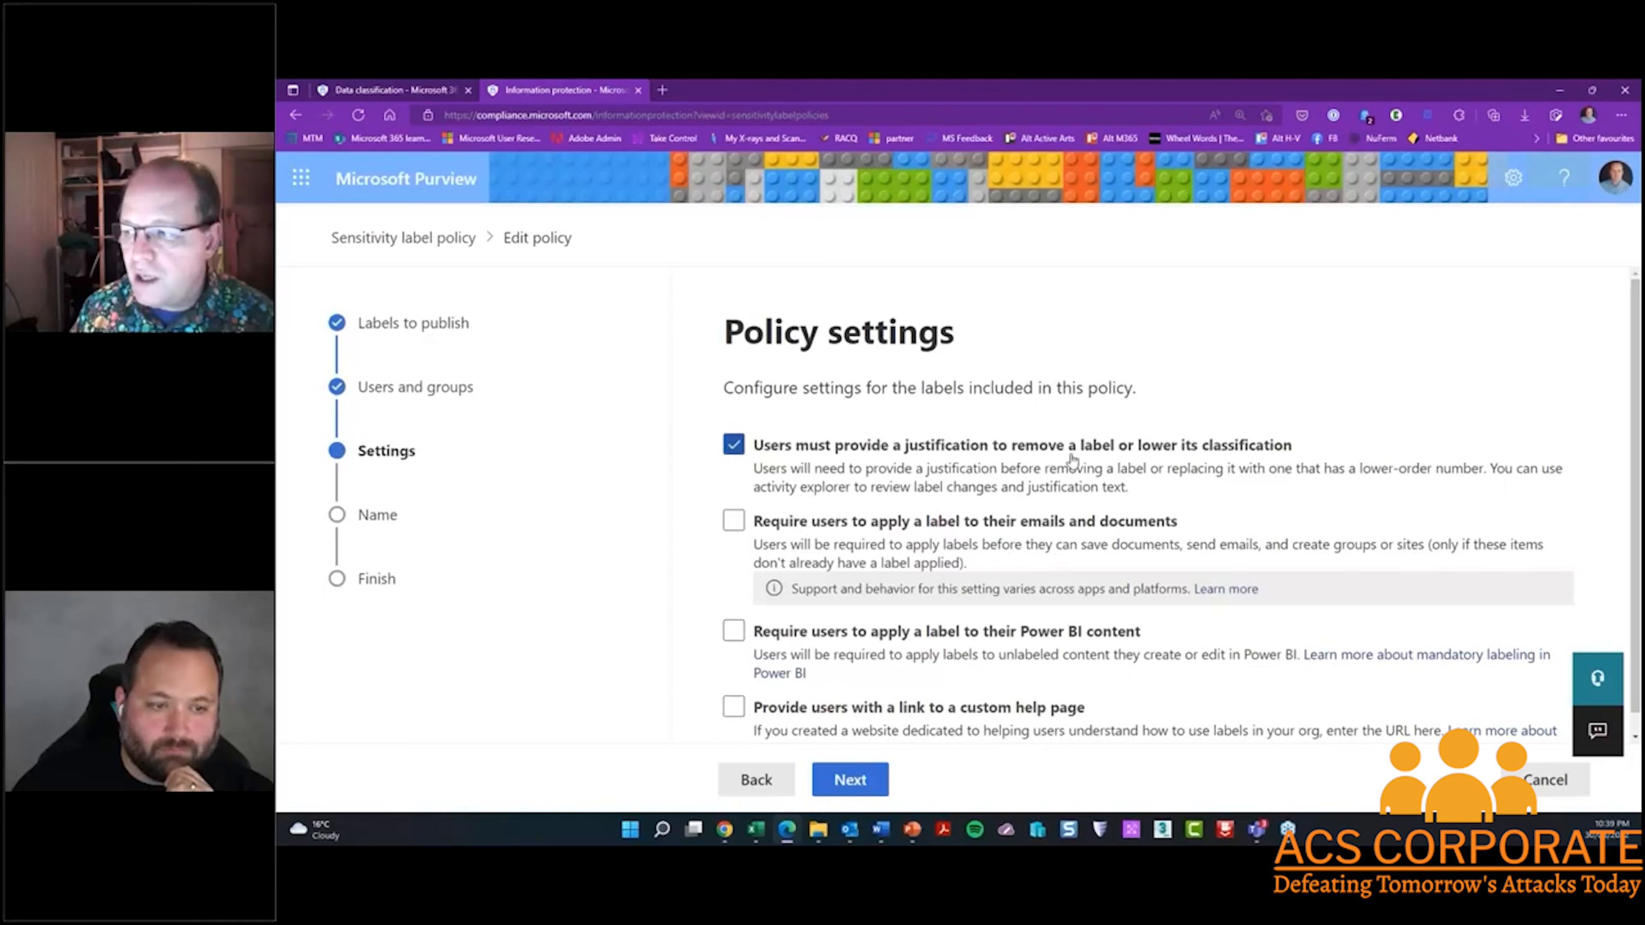
scroll(1136, 461, "down", 1)
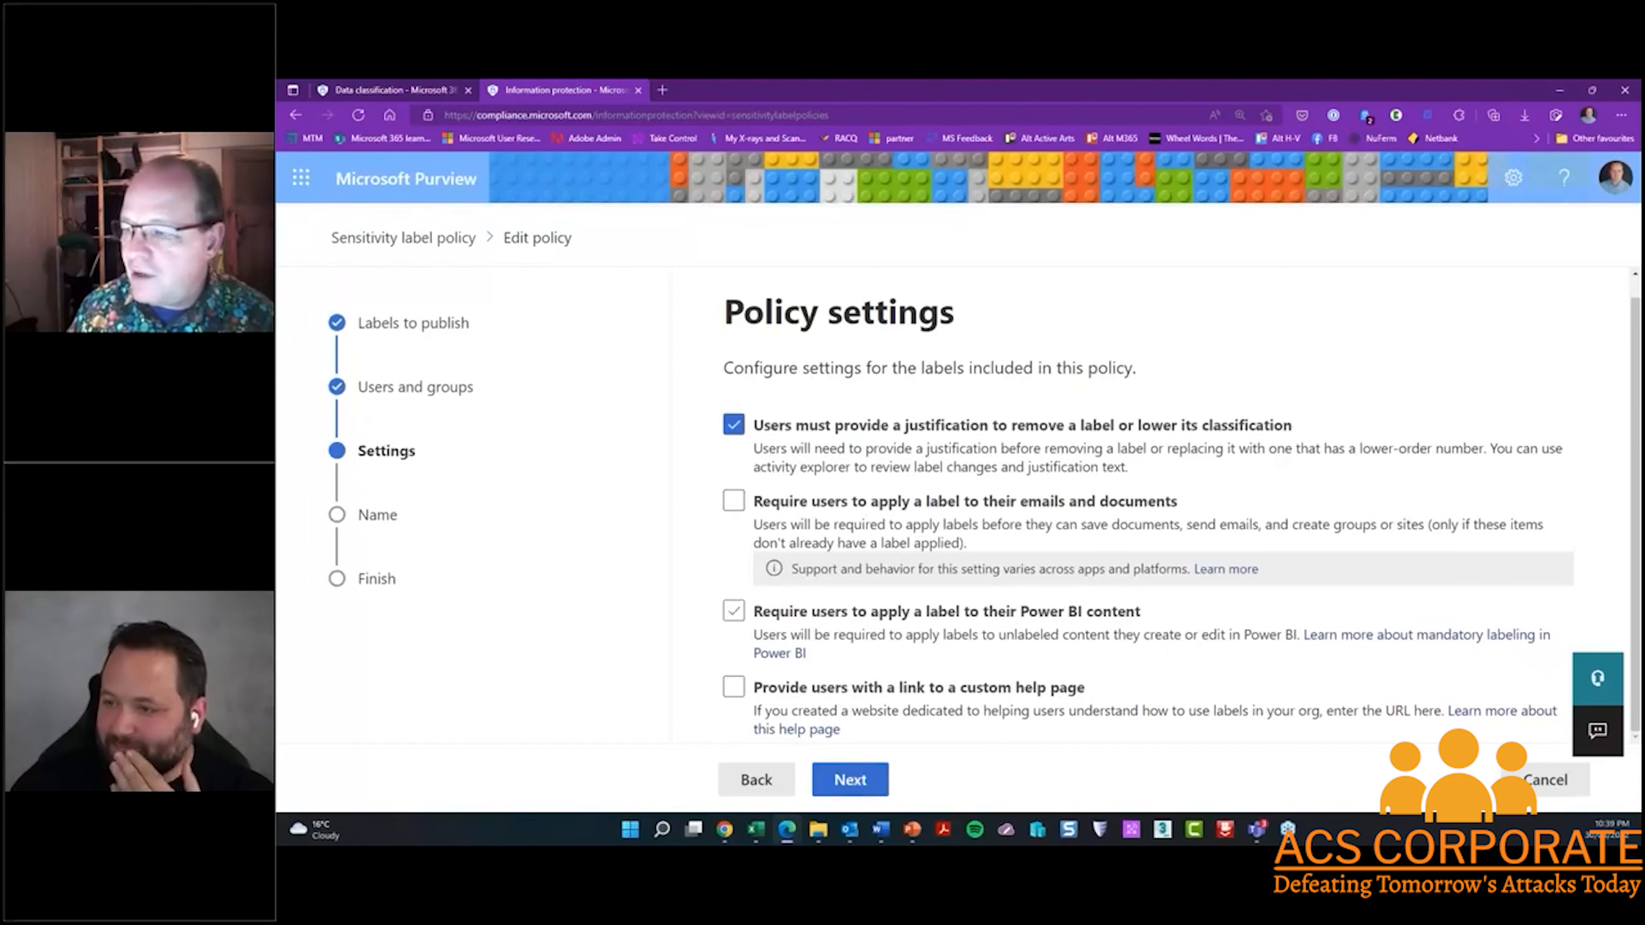
left_click(1538, 782)
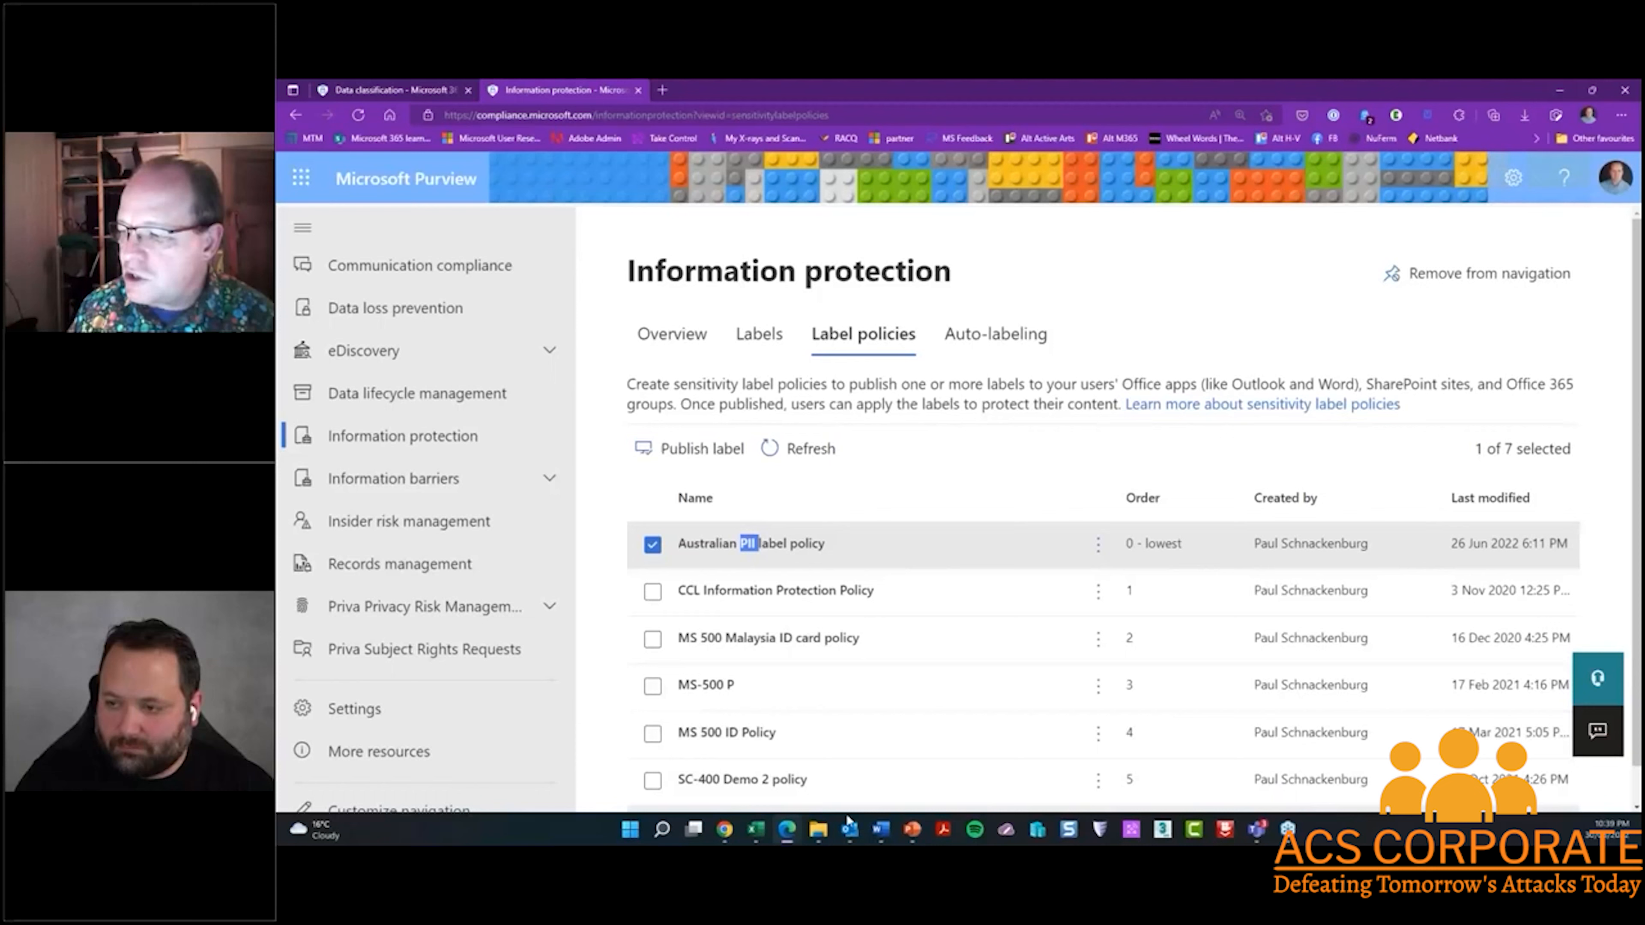
Switch to the Word document containing the ABN, remove the spaces between the number's digits, and save the document
left_click(880, 831)
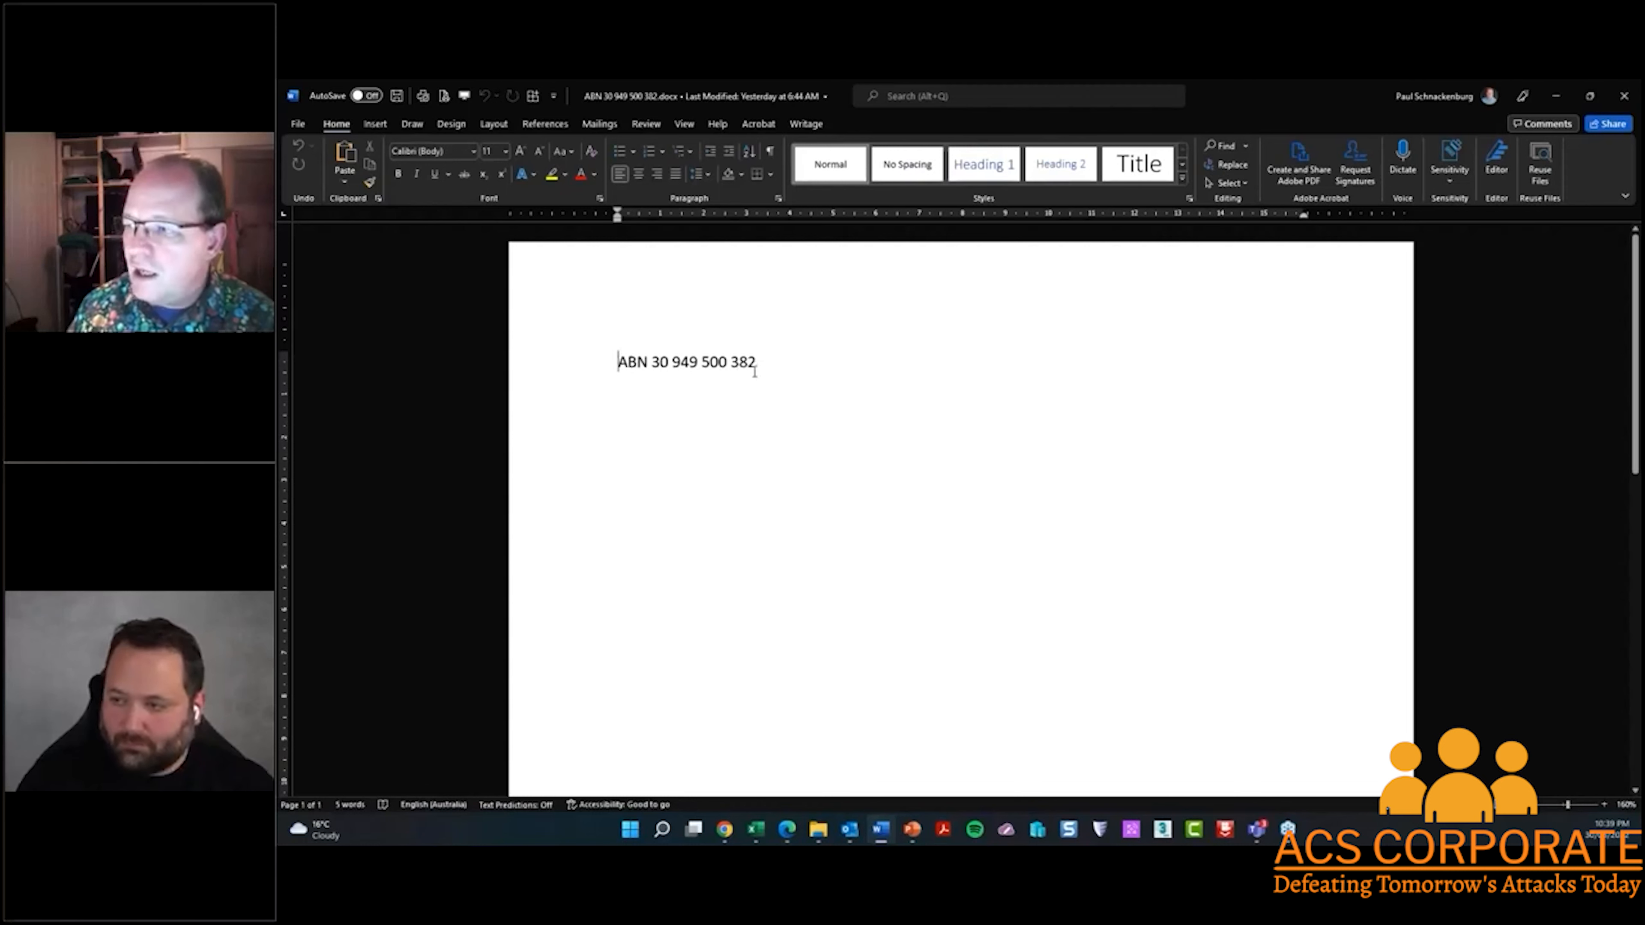
left_click(672, 364)
key("BackSpace")
key("Delete")
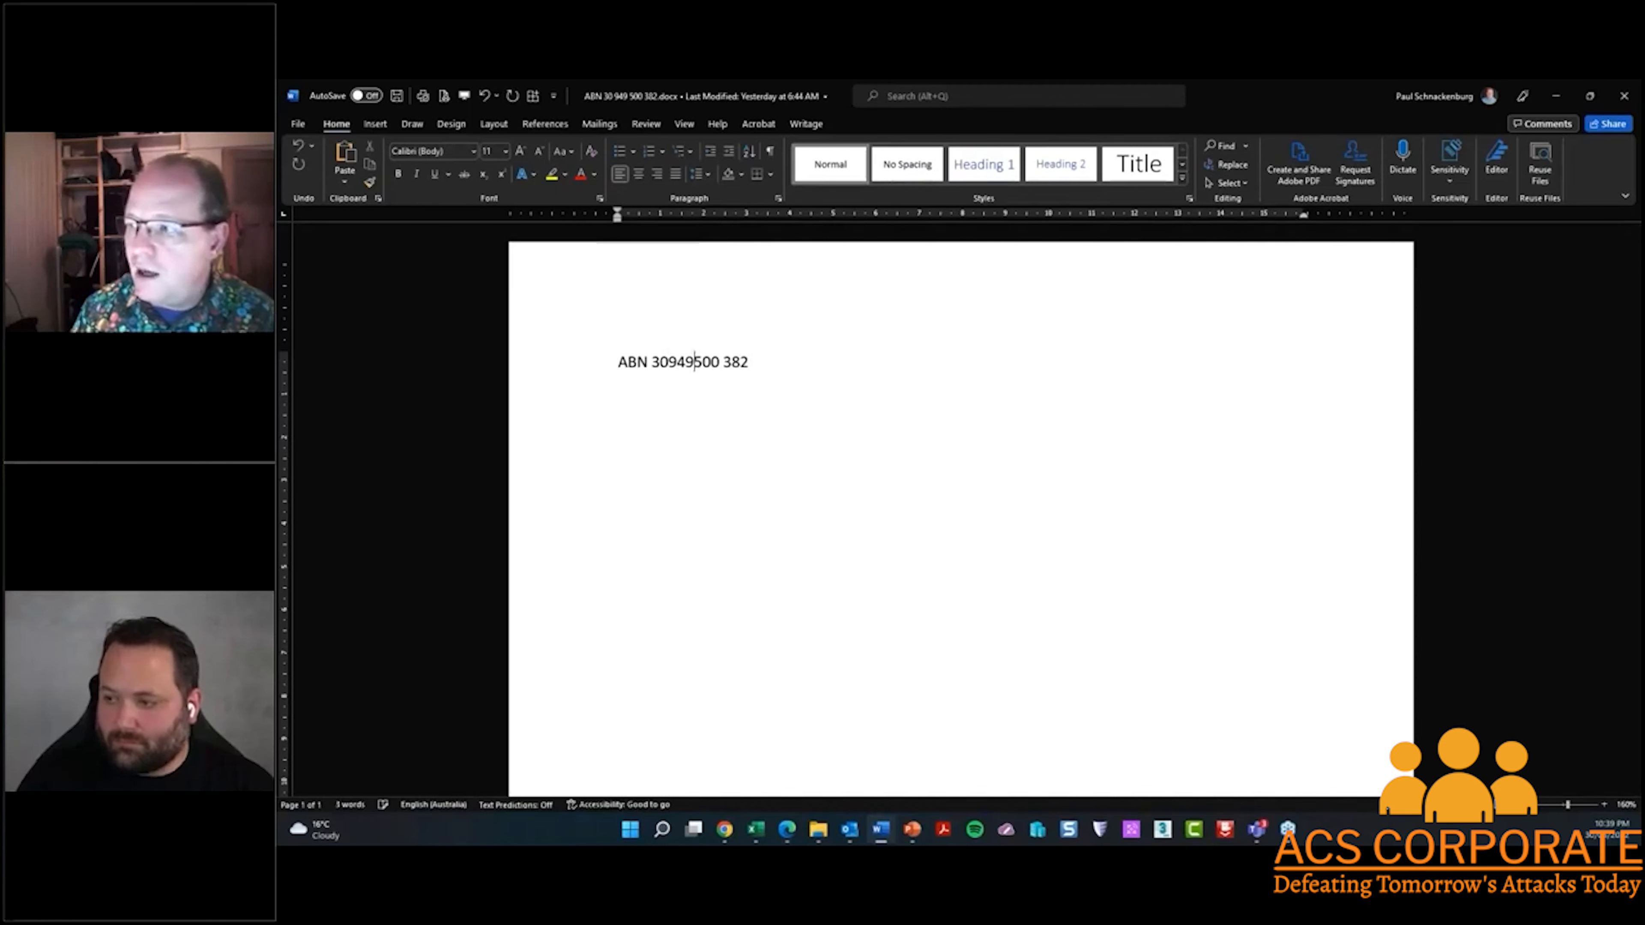
key("Delete")
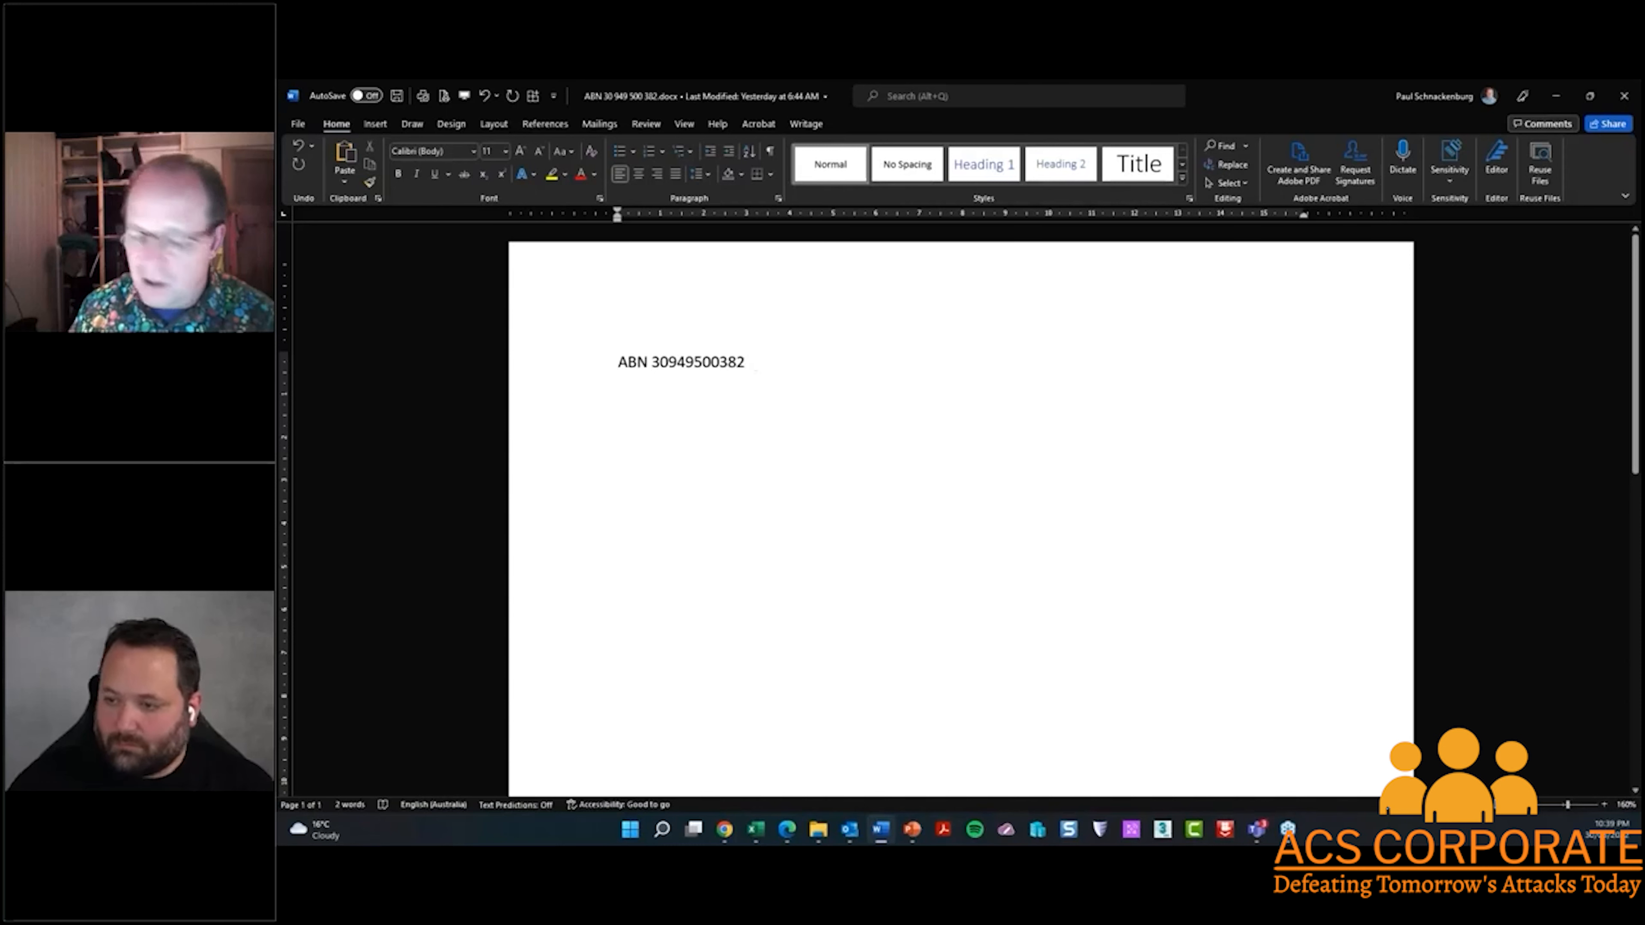
key("ctrl+s")
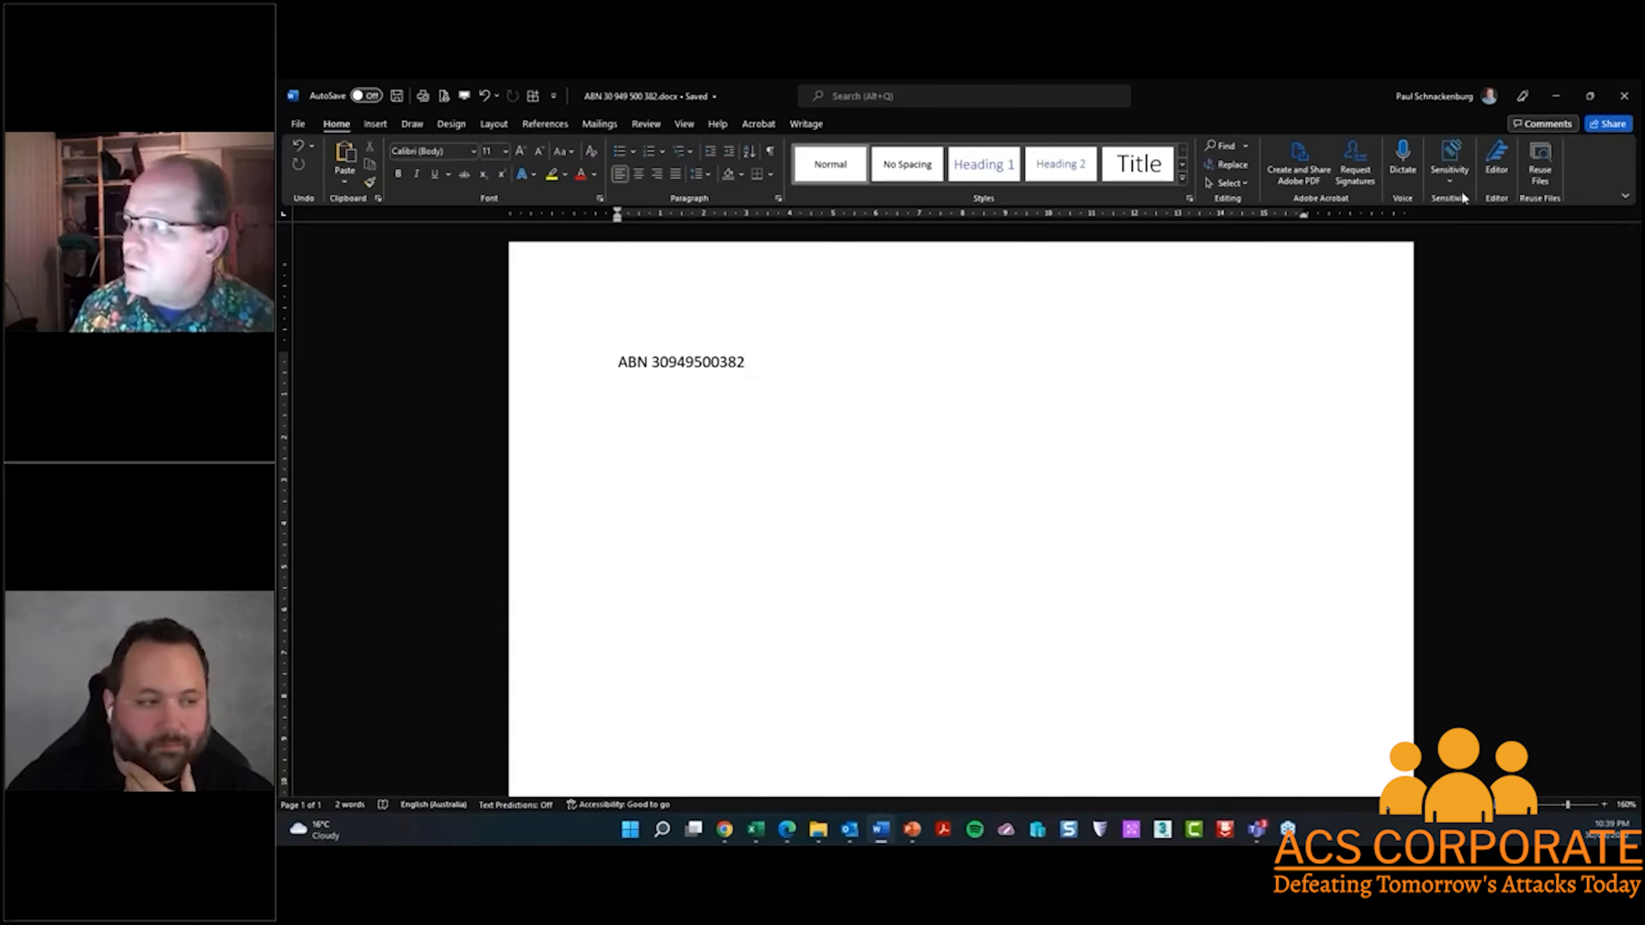
Apply the Australia PII sensitivity label to the document and agree to replace its permission policy
left_click(1449, 183)
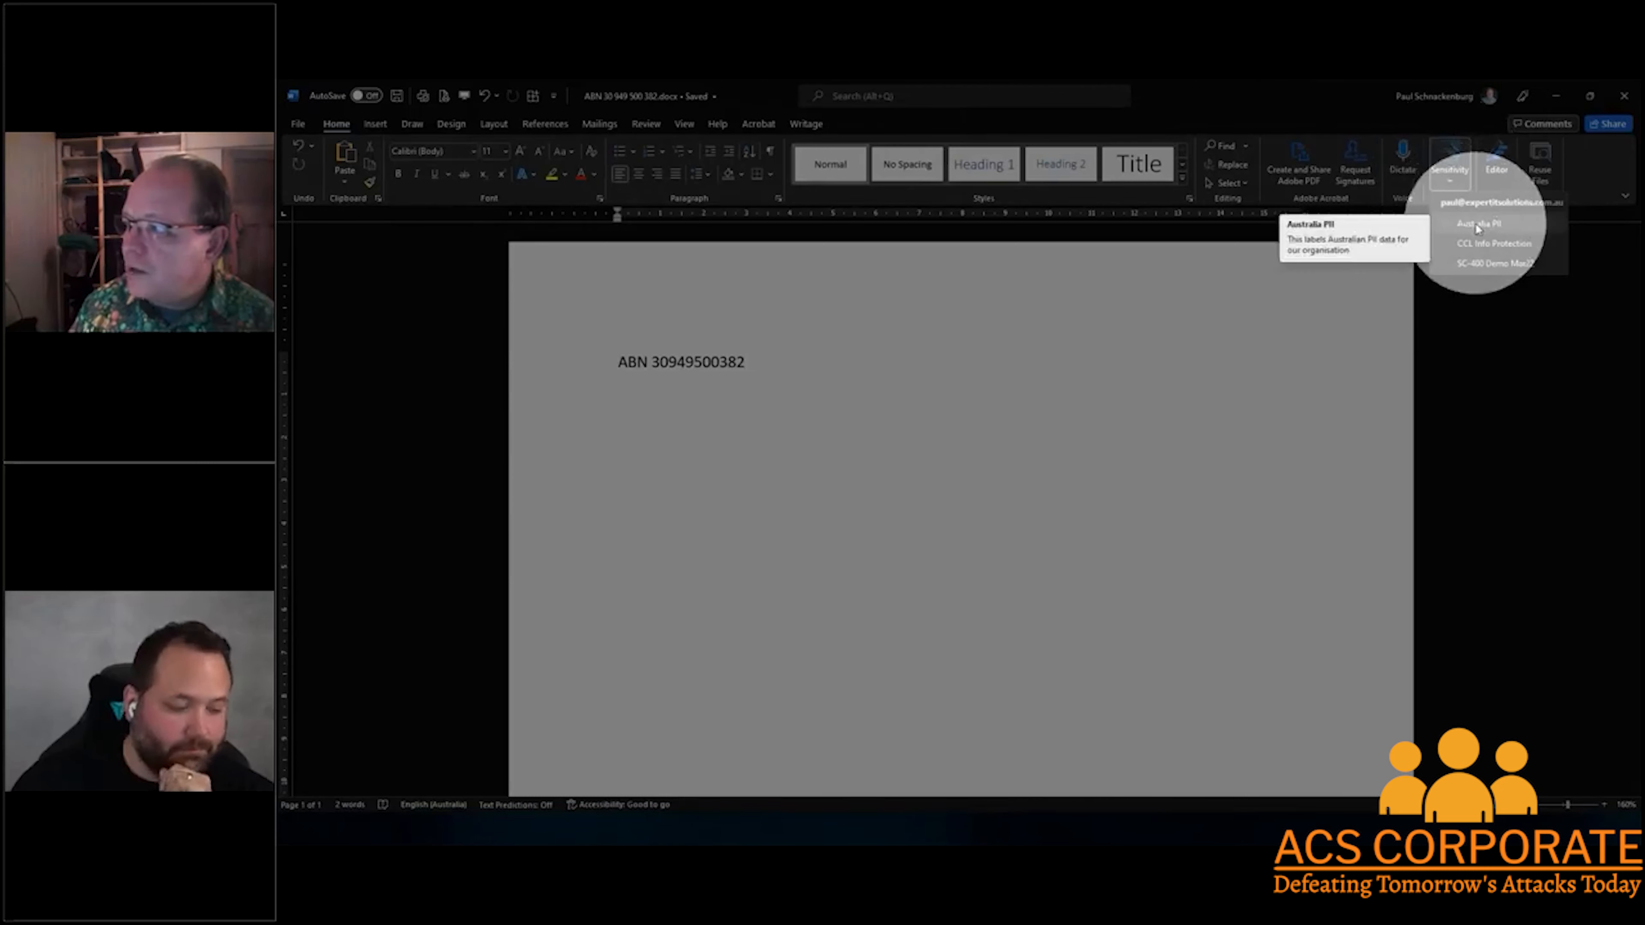
left_click(1475, 222)
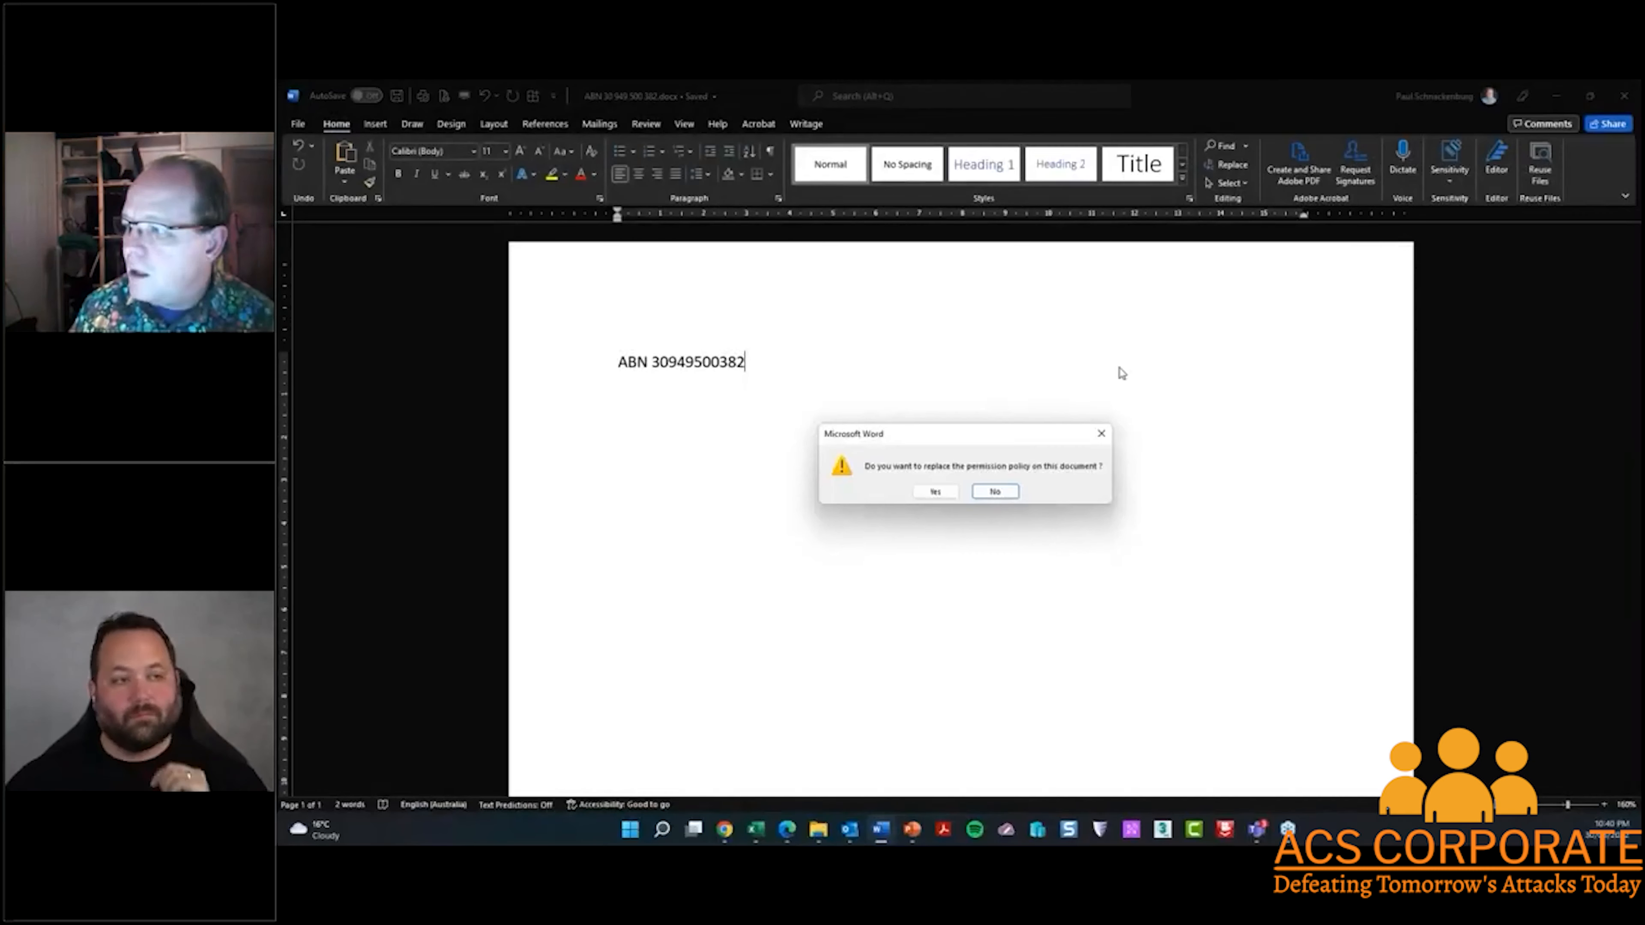
left_click(949, 494)
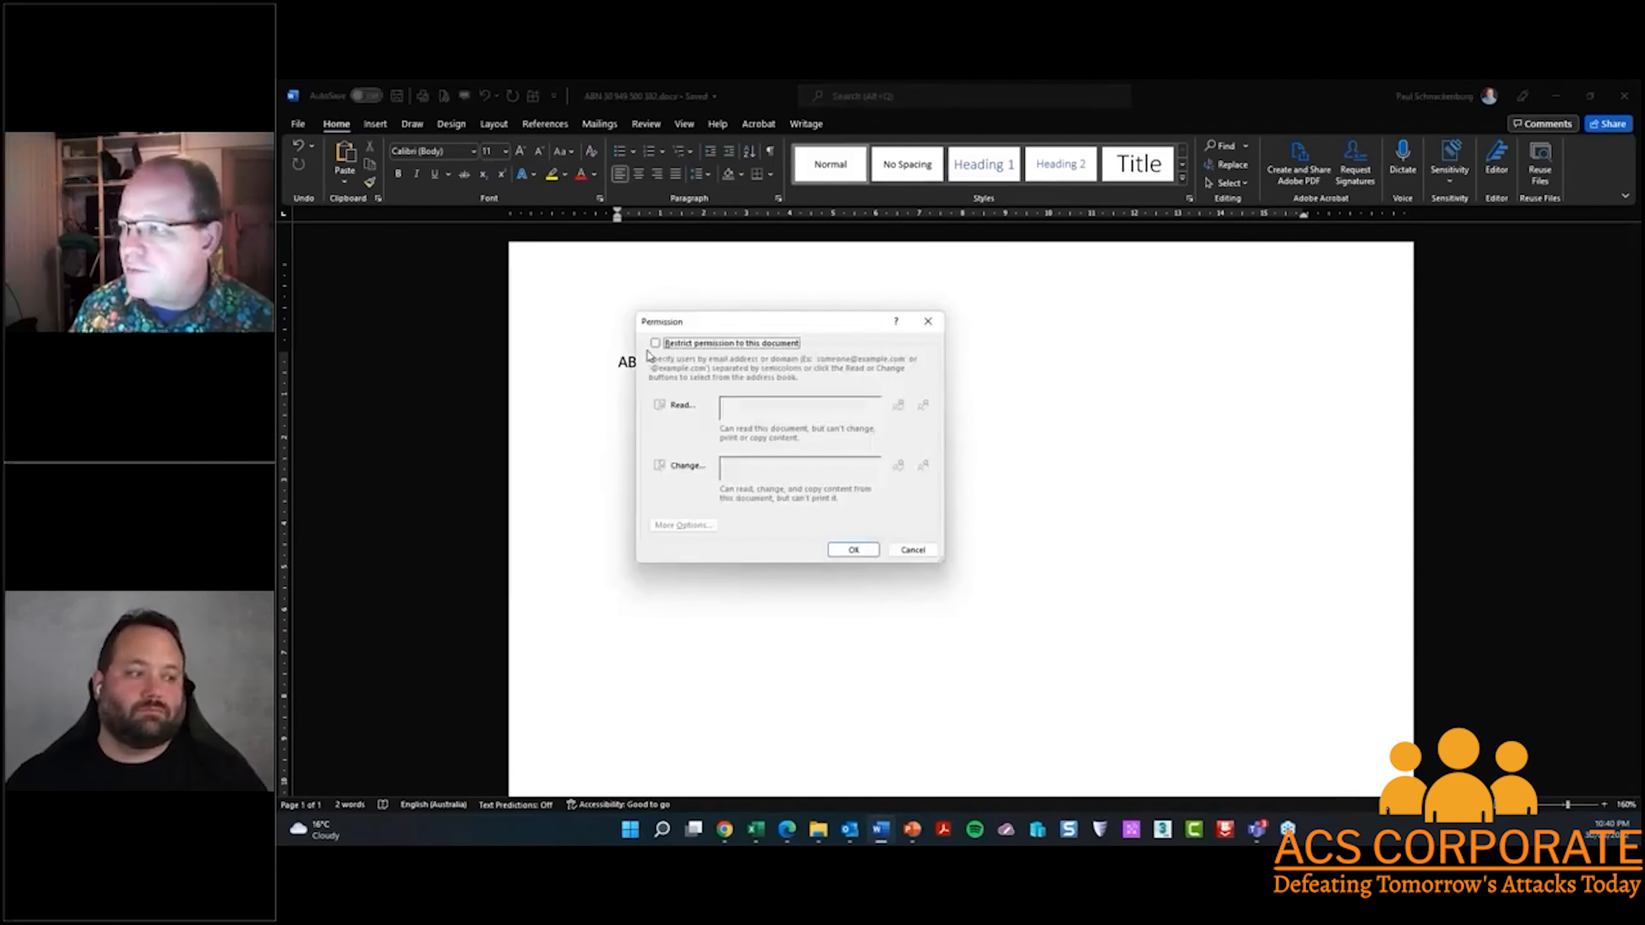
Restrict permission to the document and grant Read access to the recipient by entering their e-mail address
left_click(656, 344)
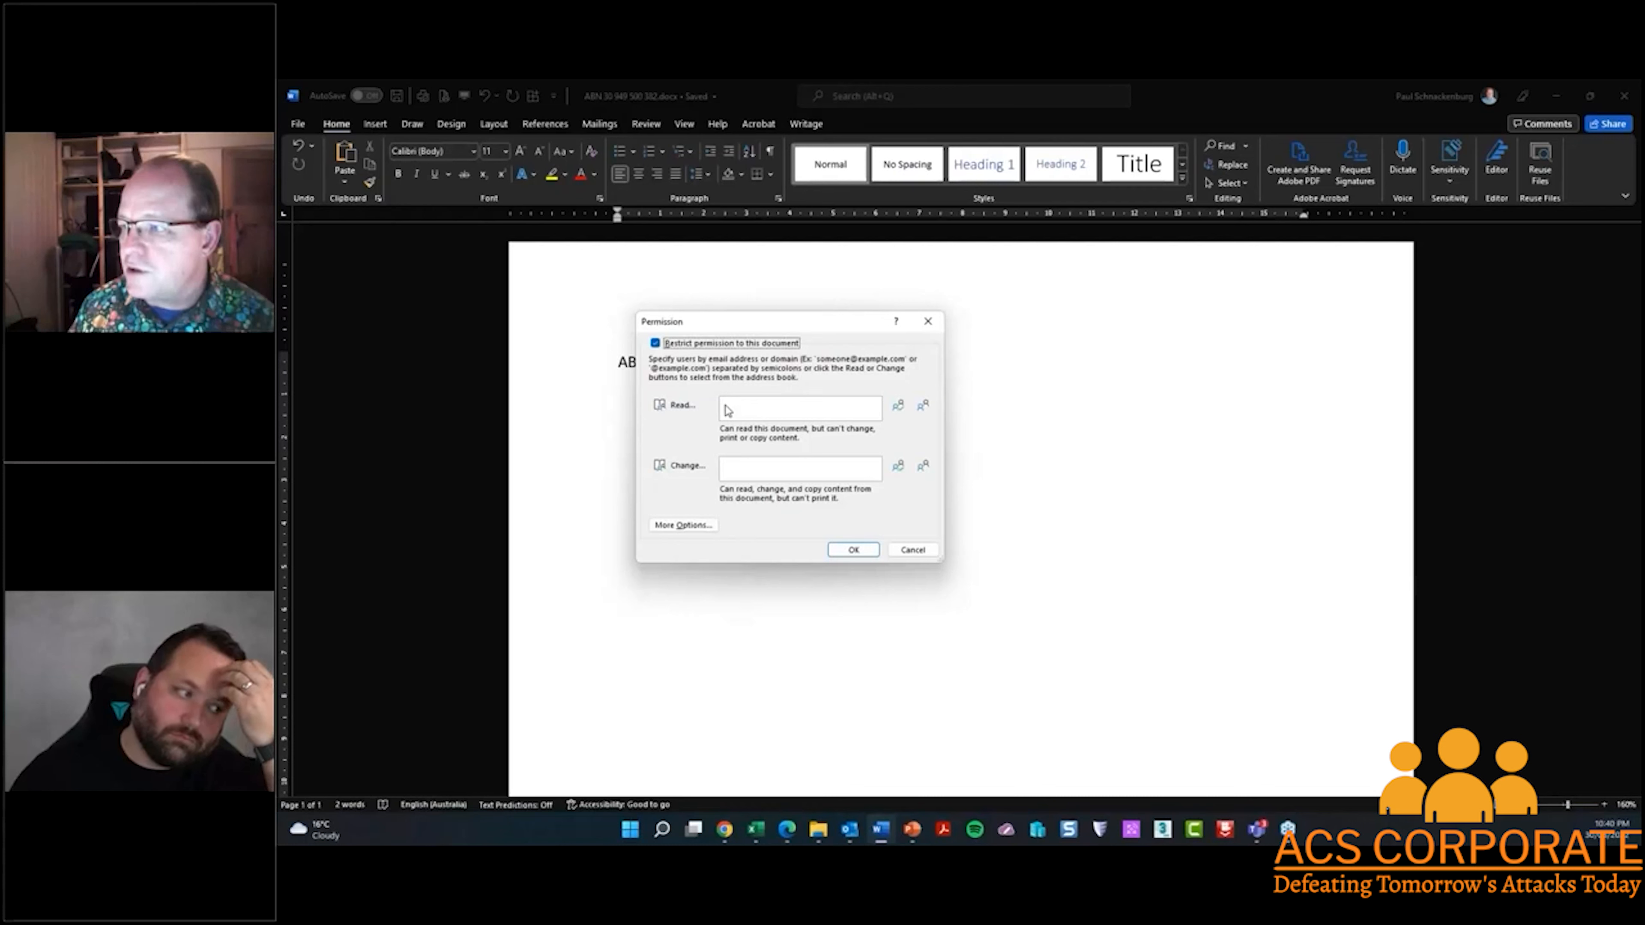
left_click(726, 410)
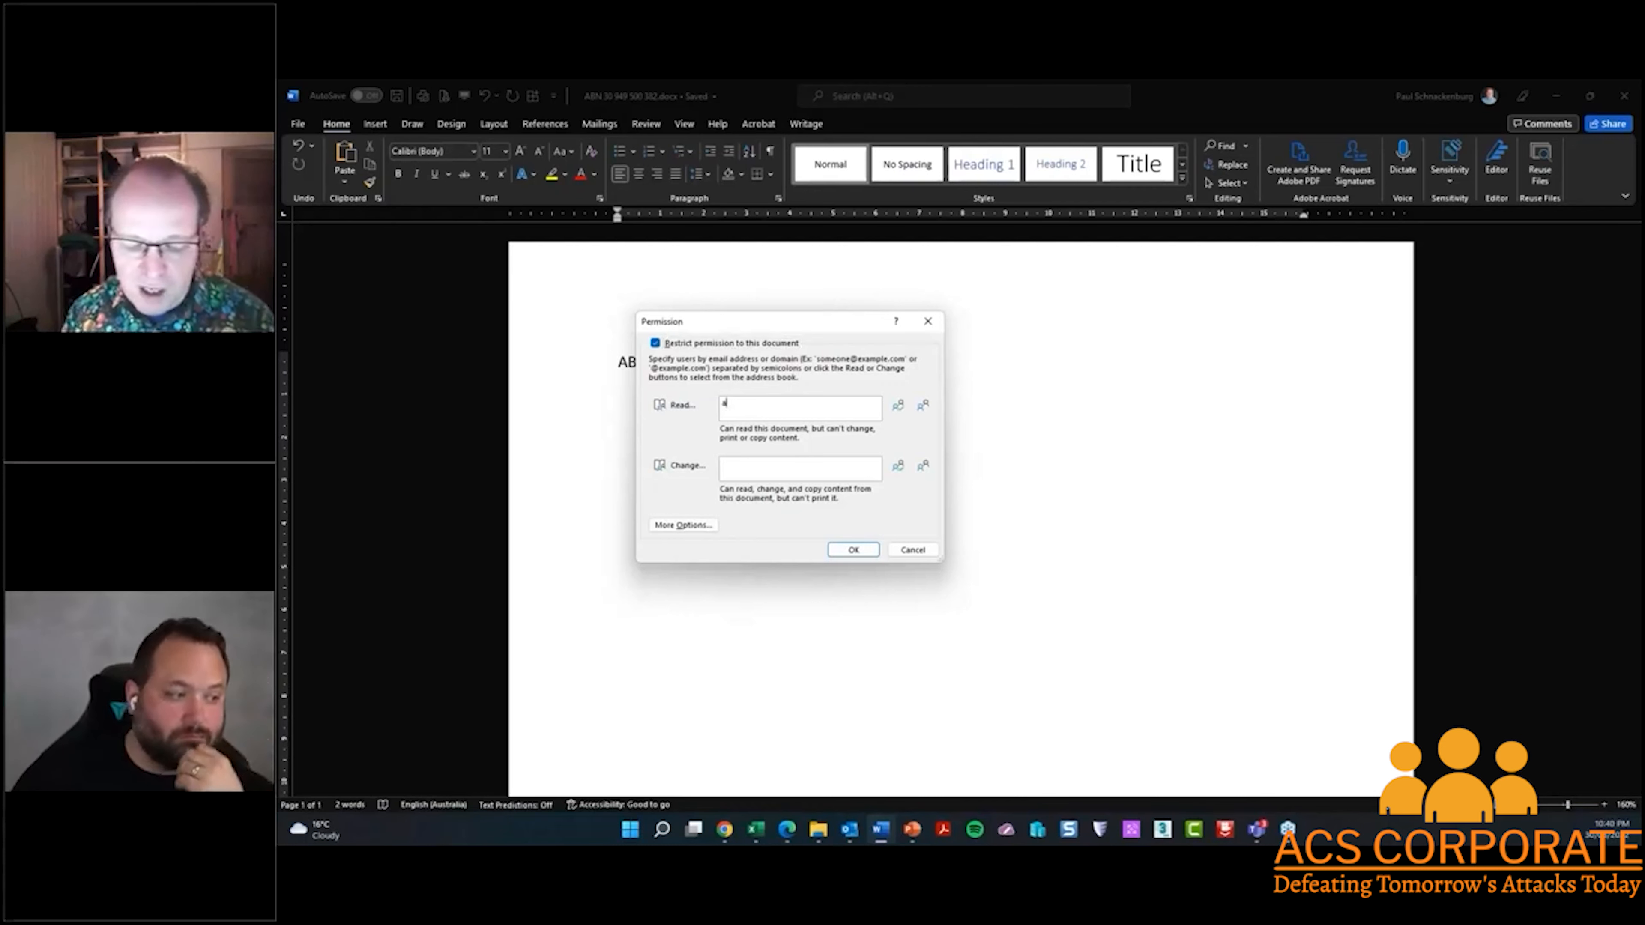
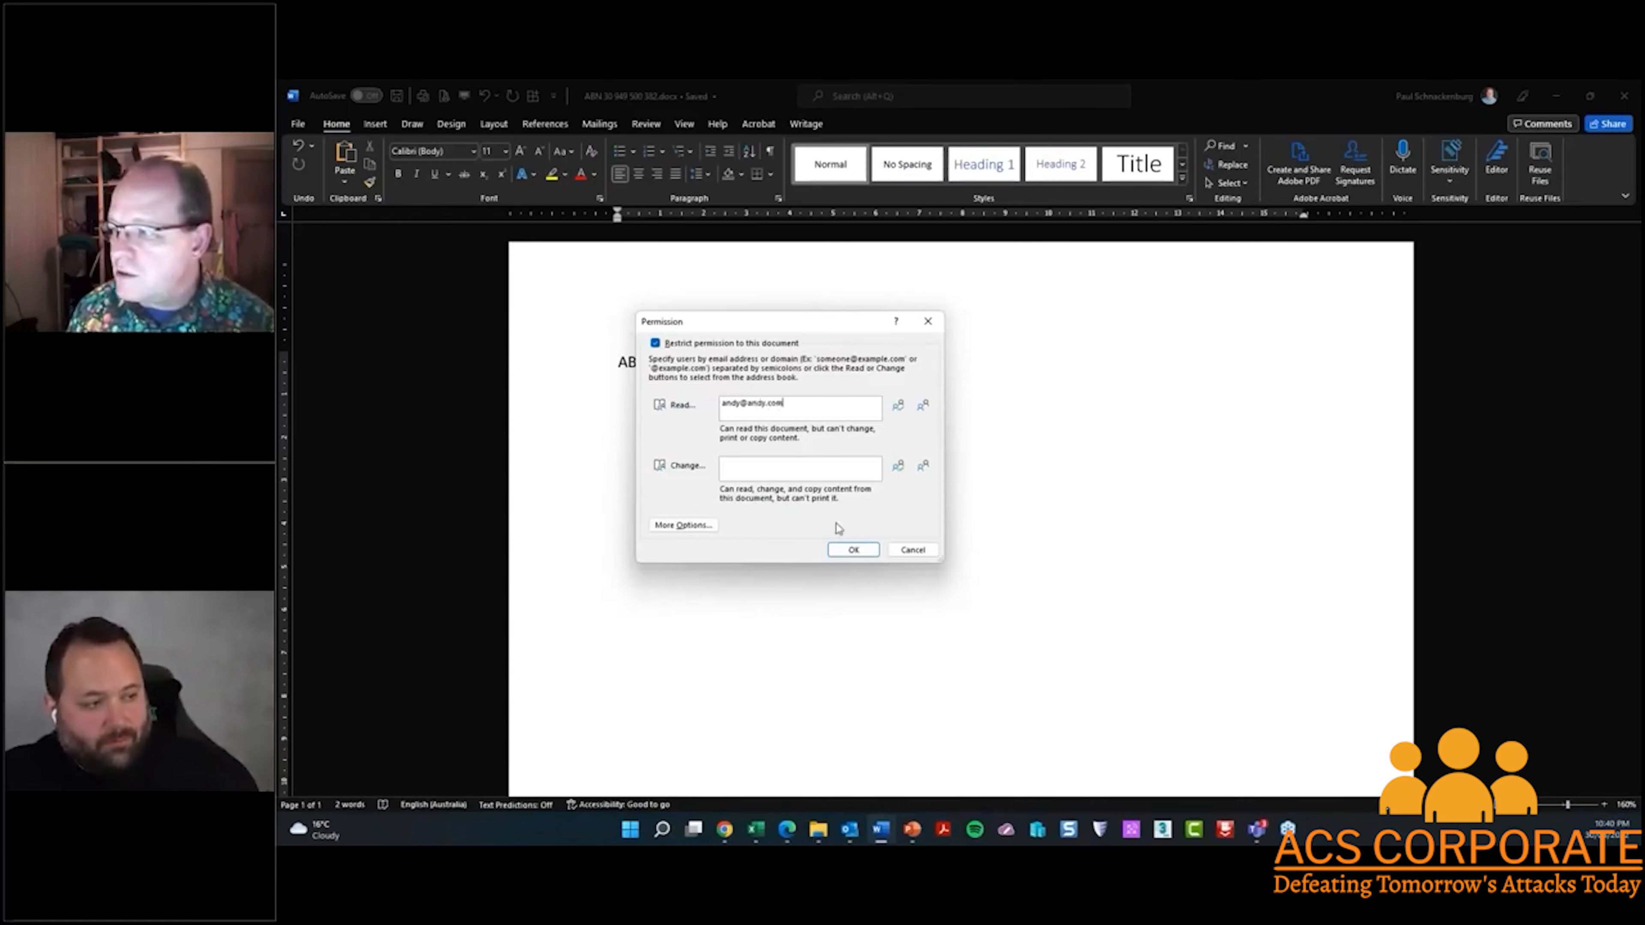
left_click(854, 550)
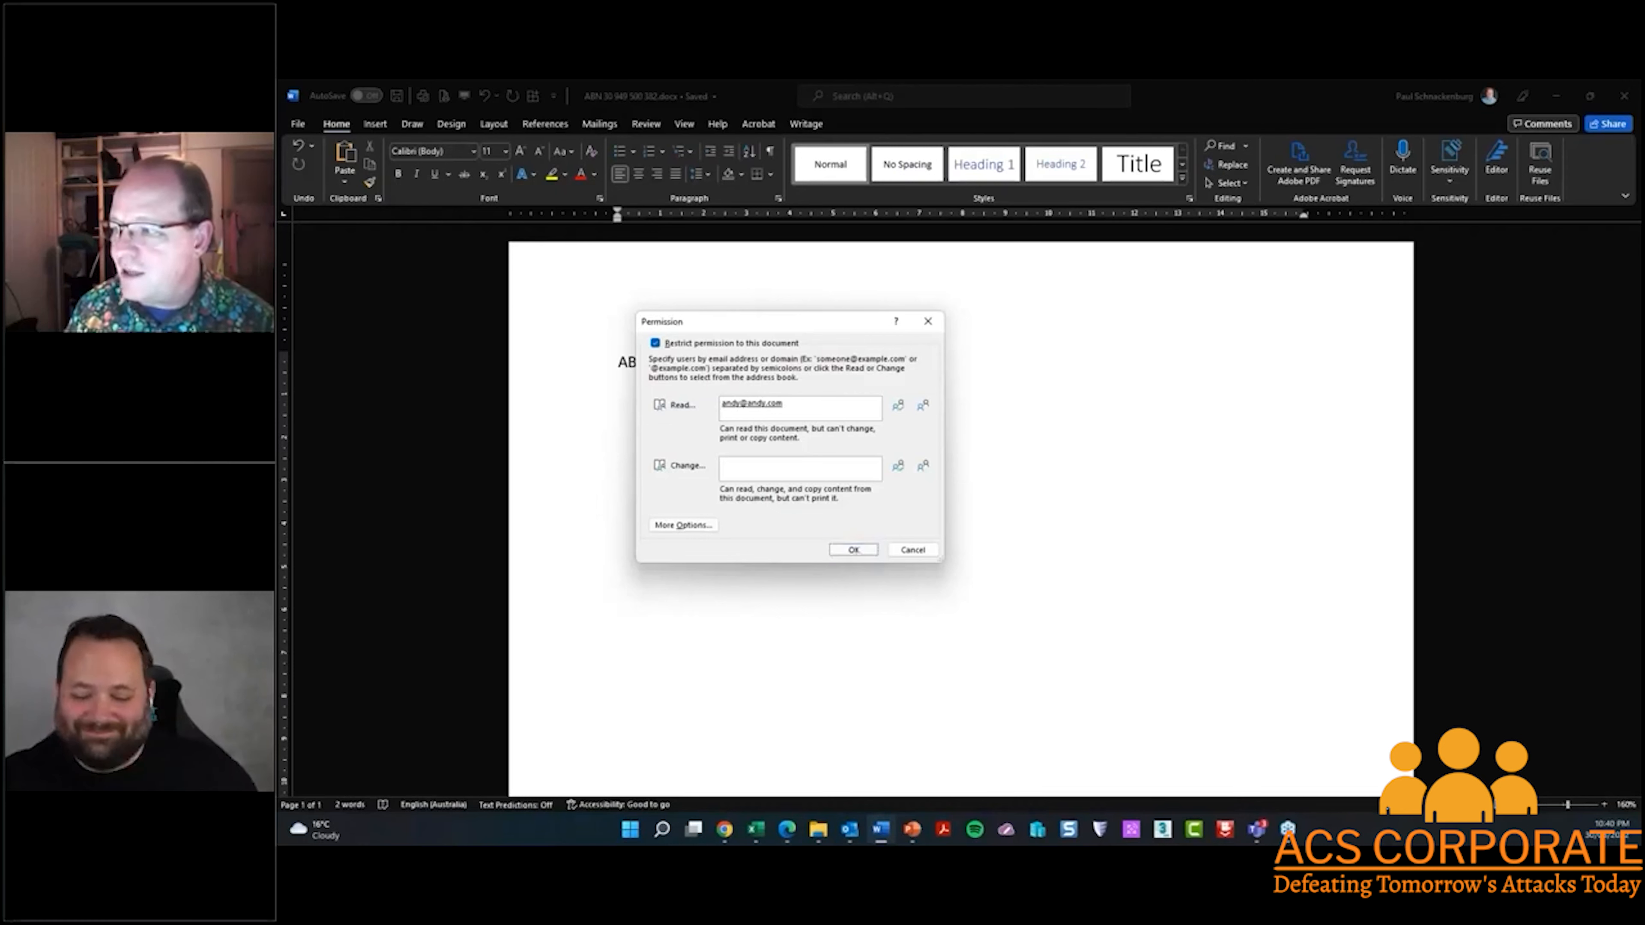
scroll(666, 401, "down", 10)
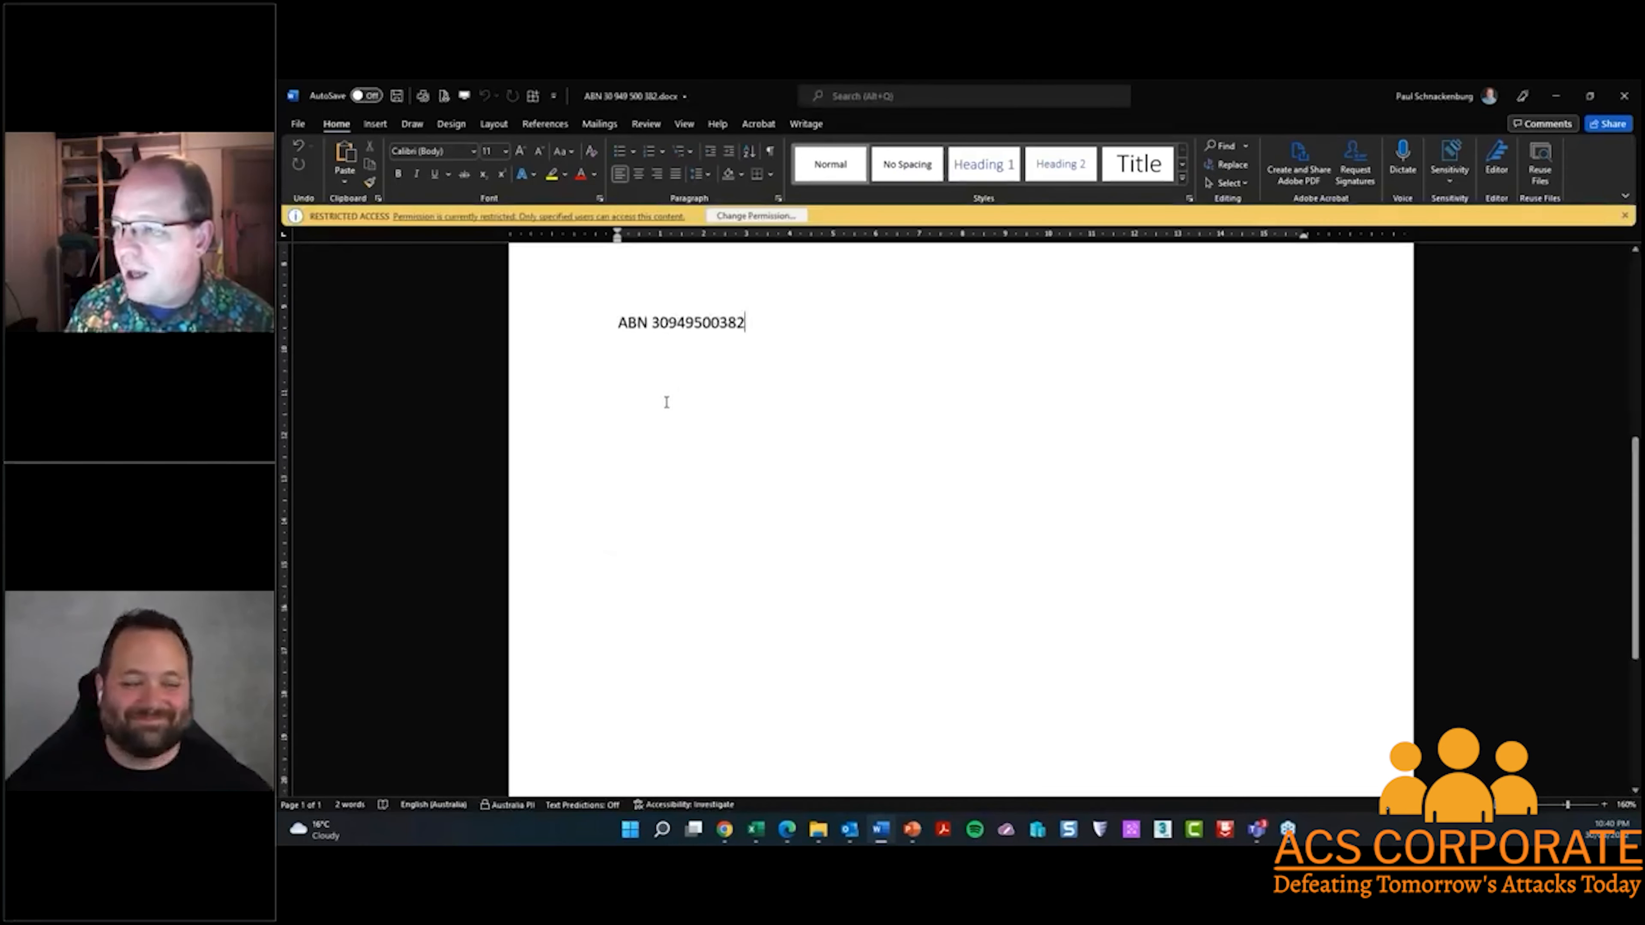
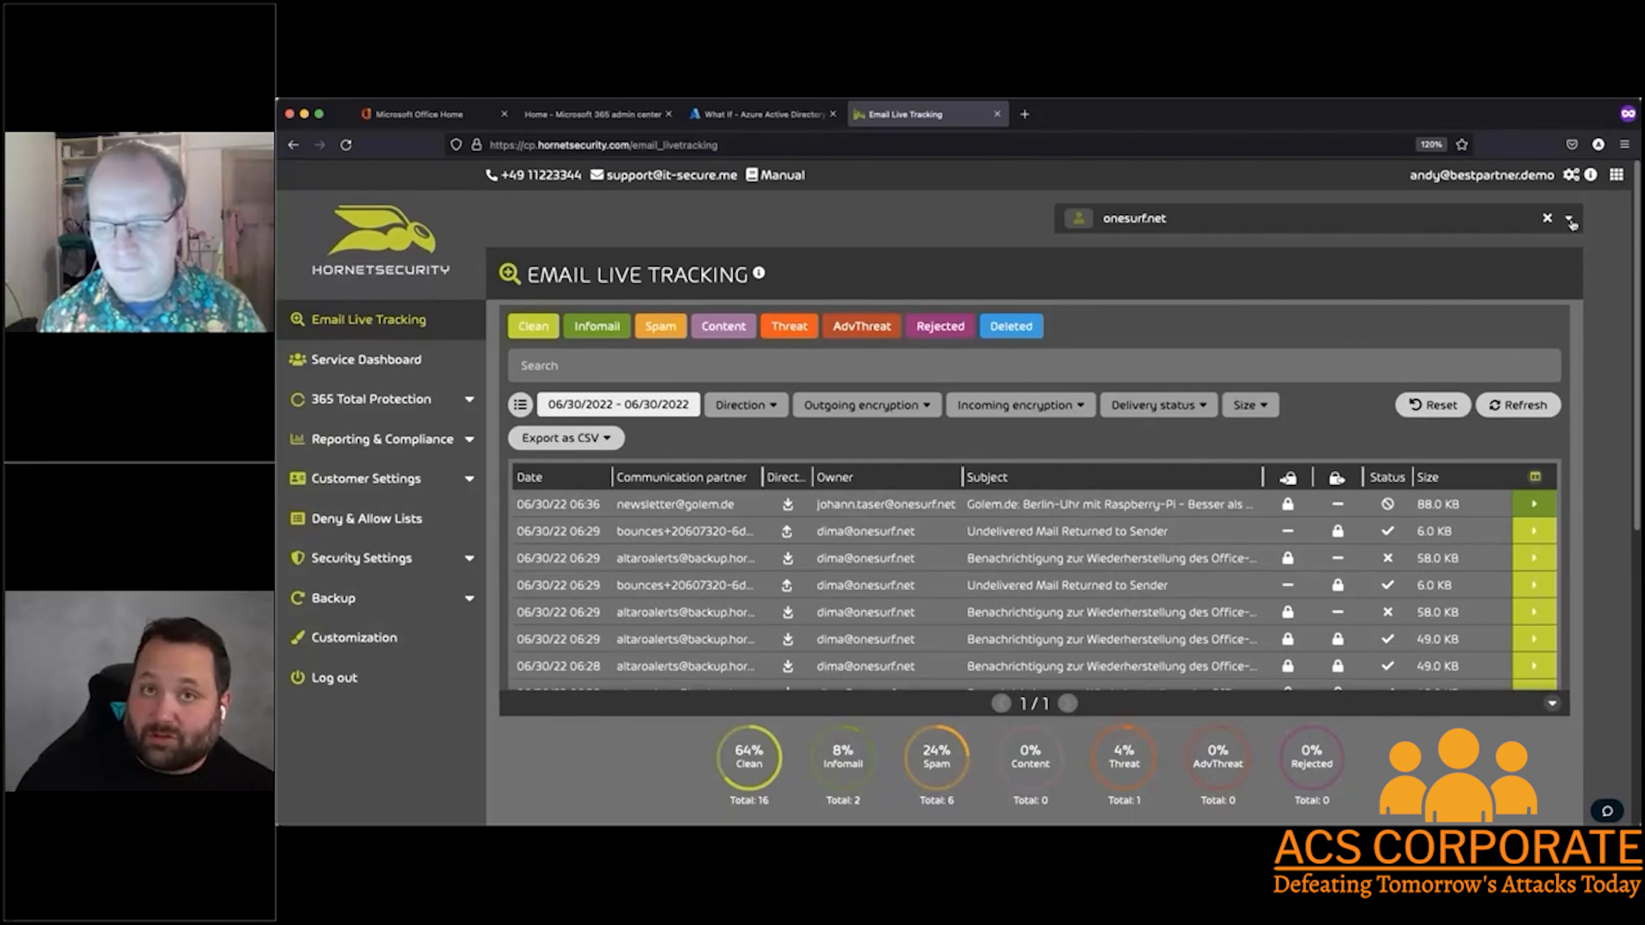
Look through the customer domains listed under best_partner in the domain selector, and close it with onesurf.net still selected
left_click(1569, 220)
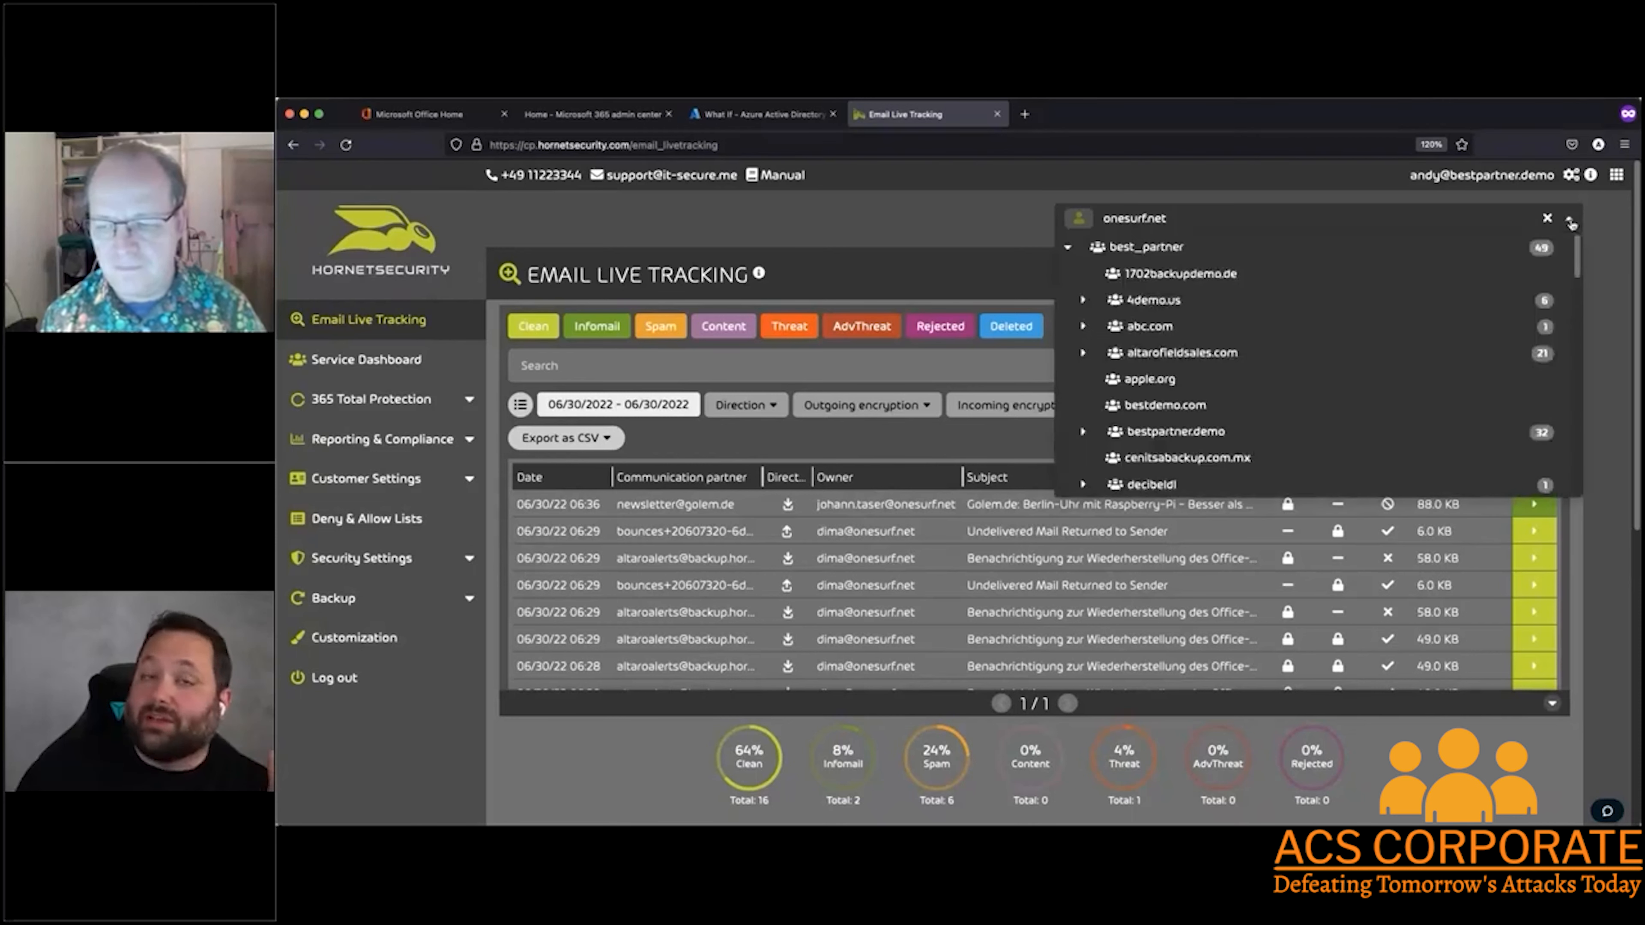
scroll(1374, 387, "down", 3)
scroll(1374, 387, "down", 10)
scroll(1374, 376, "up", 15)
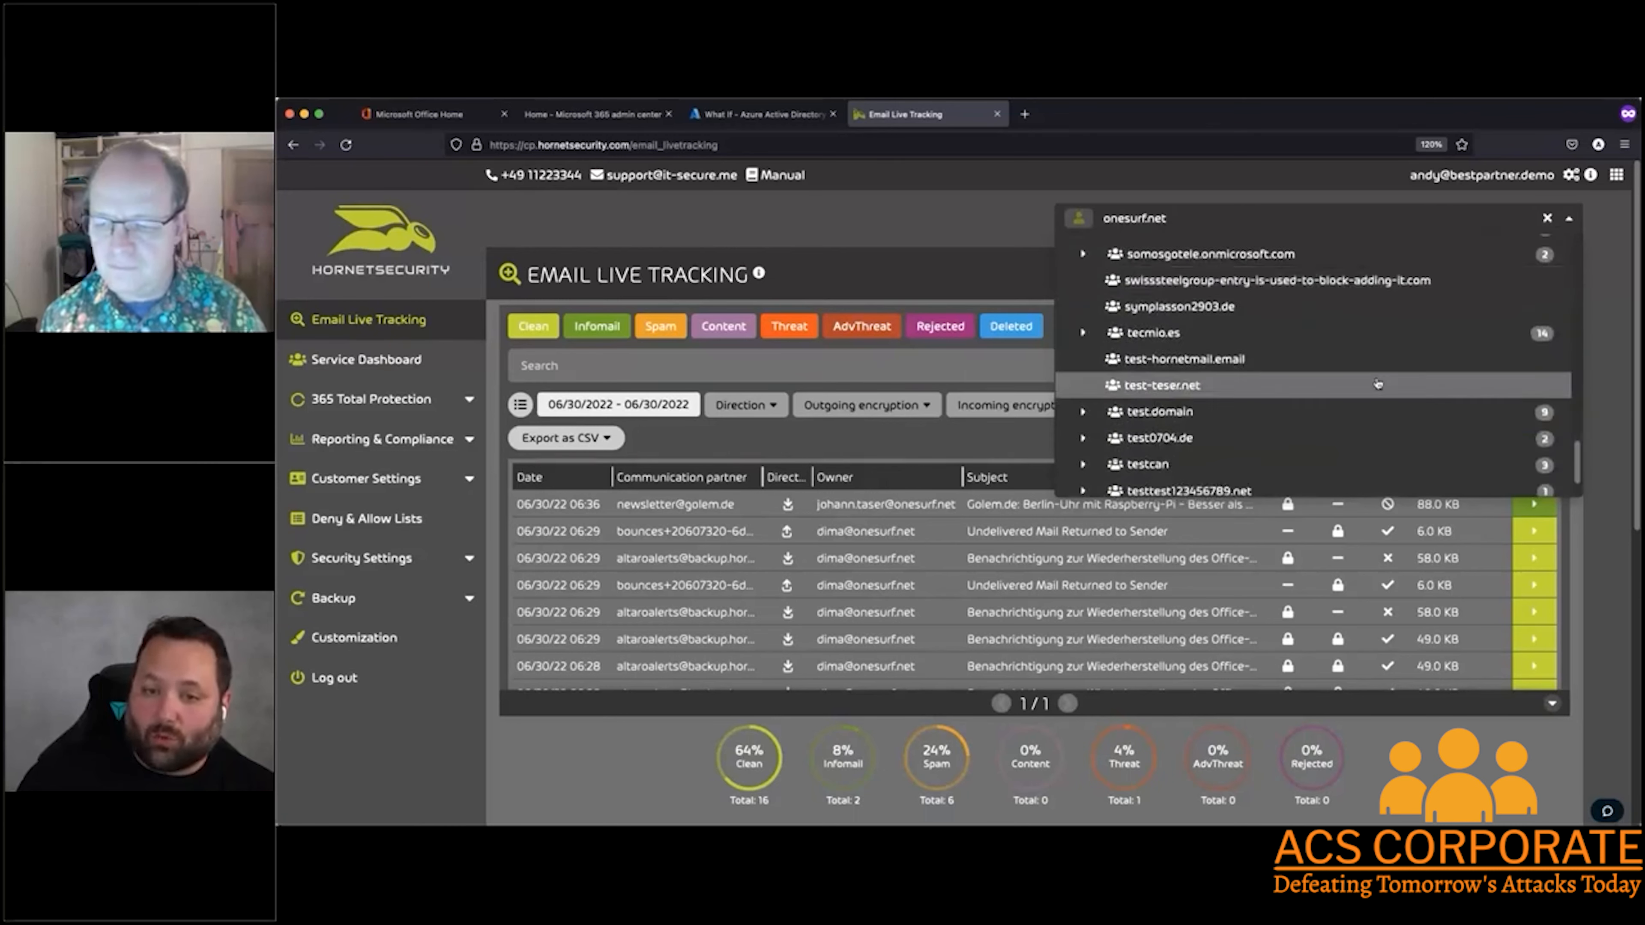
left_click(861, 214)
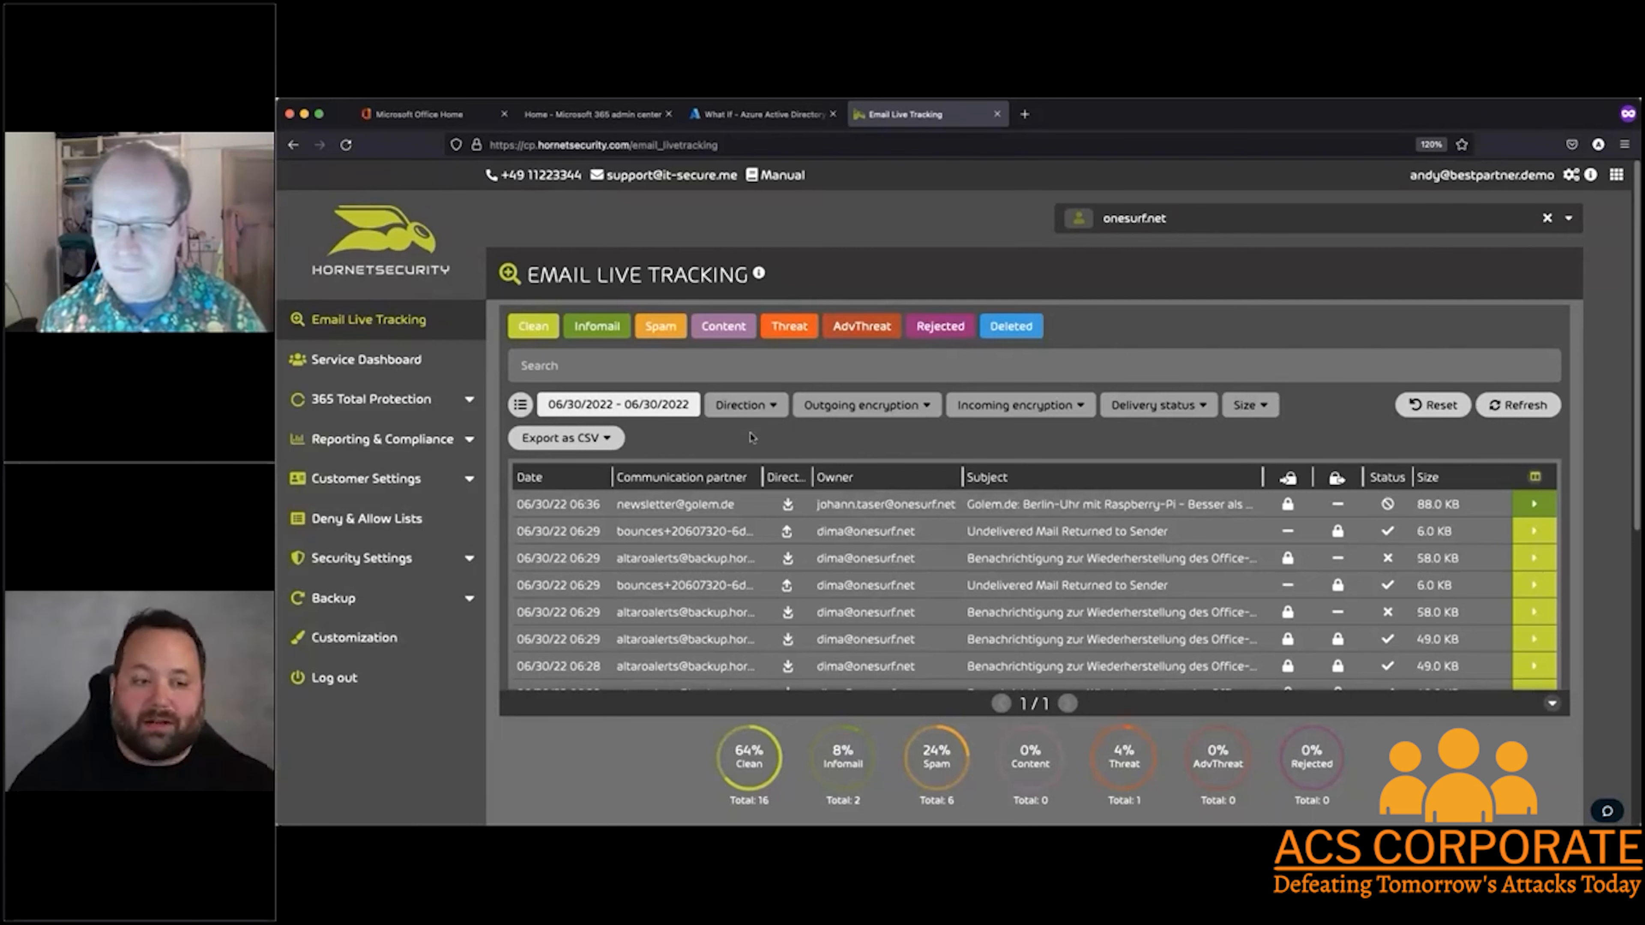
Check the date range options for Email Live Tracking and examine the encryption and delivery status of the tracked emails
left_click(646, 406)
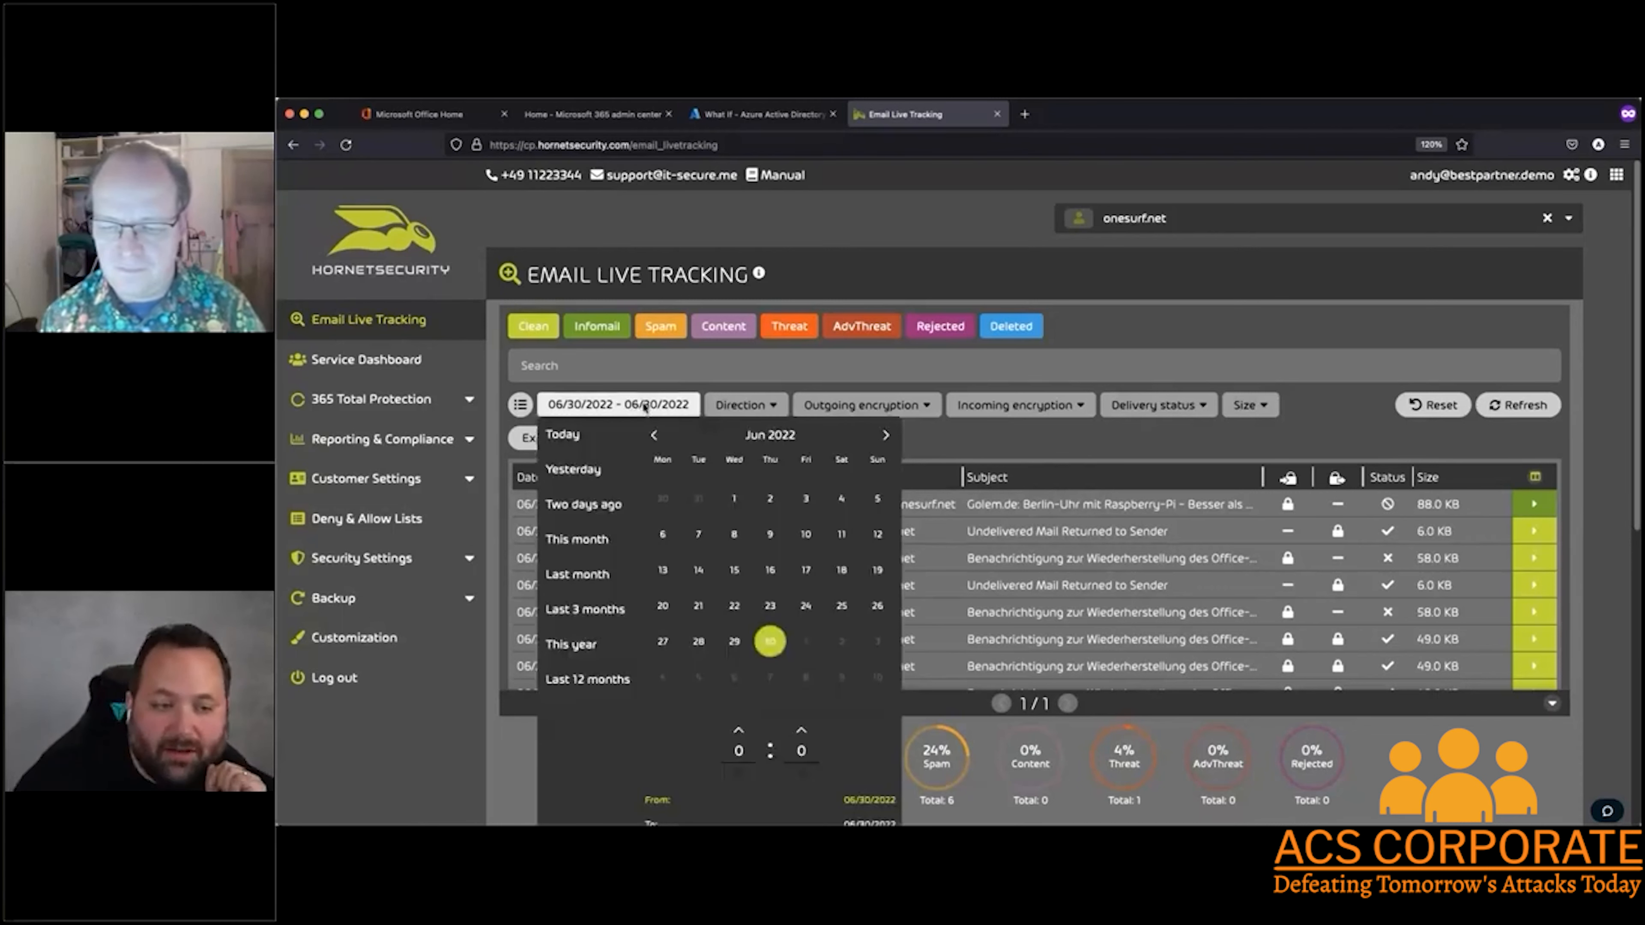
left_click(645, 406)
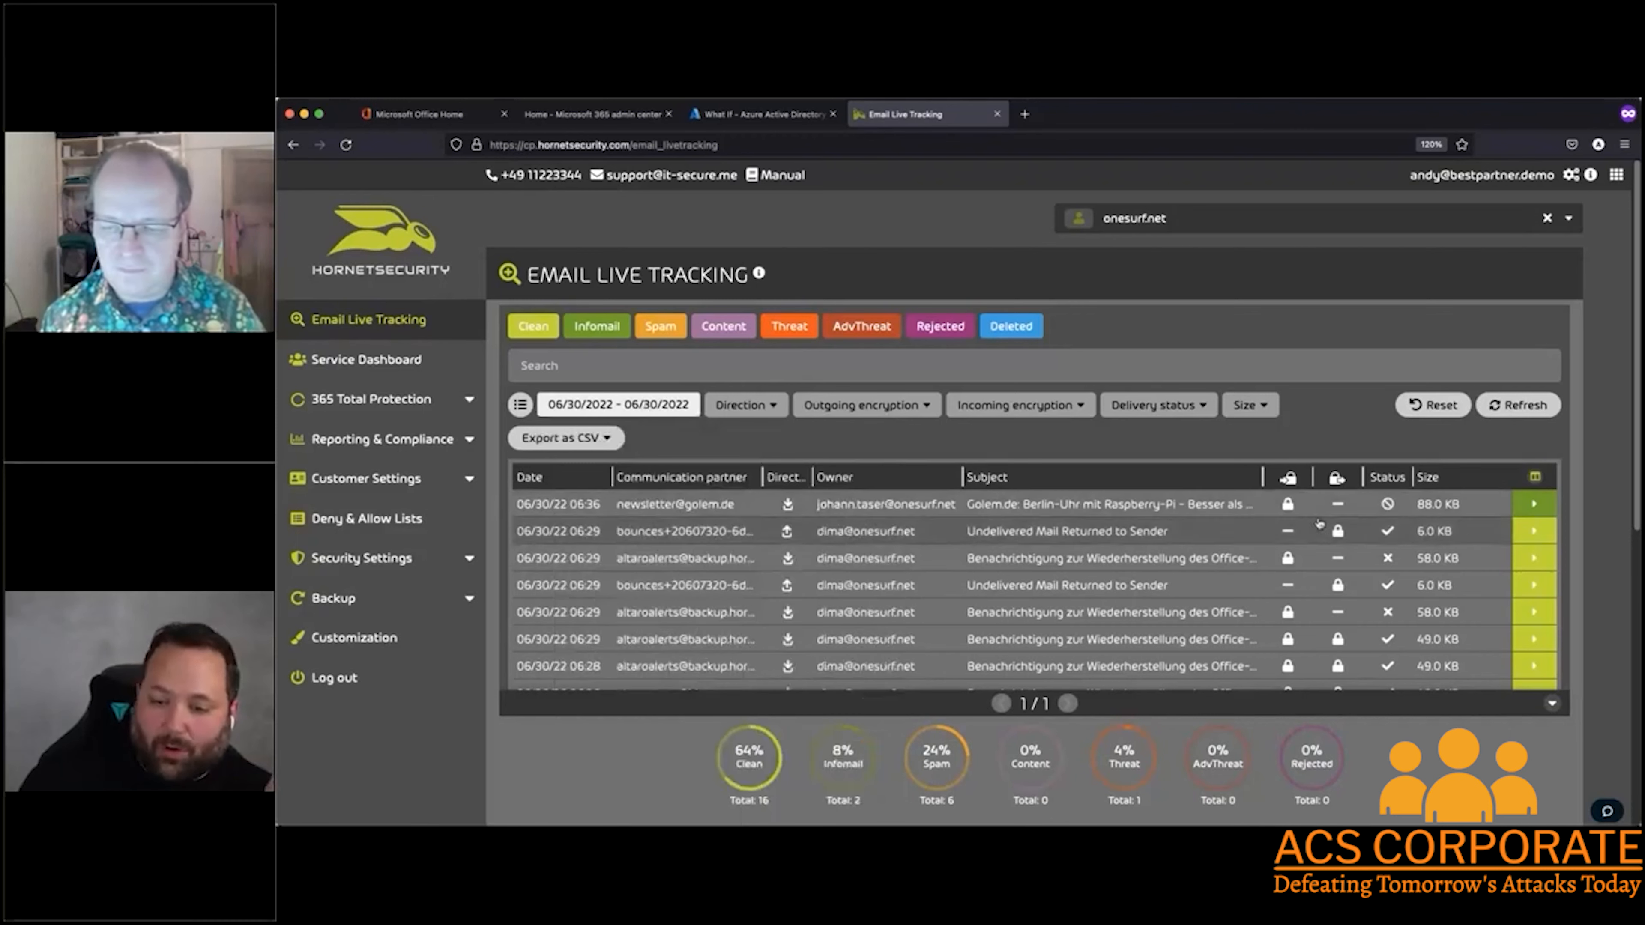
scroll(1334, 522, "down", 4)
scroll(1355, 533, "down", 8)
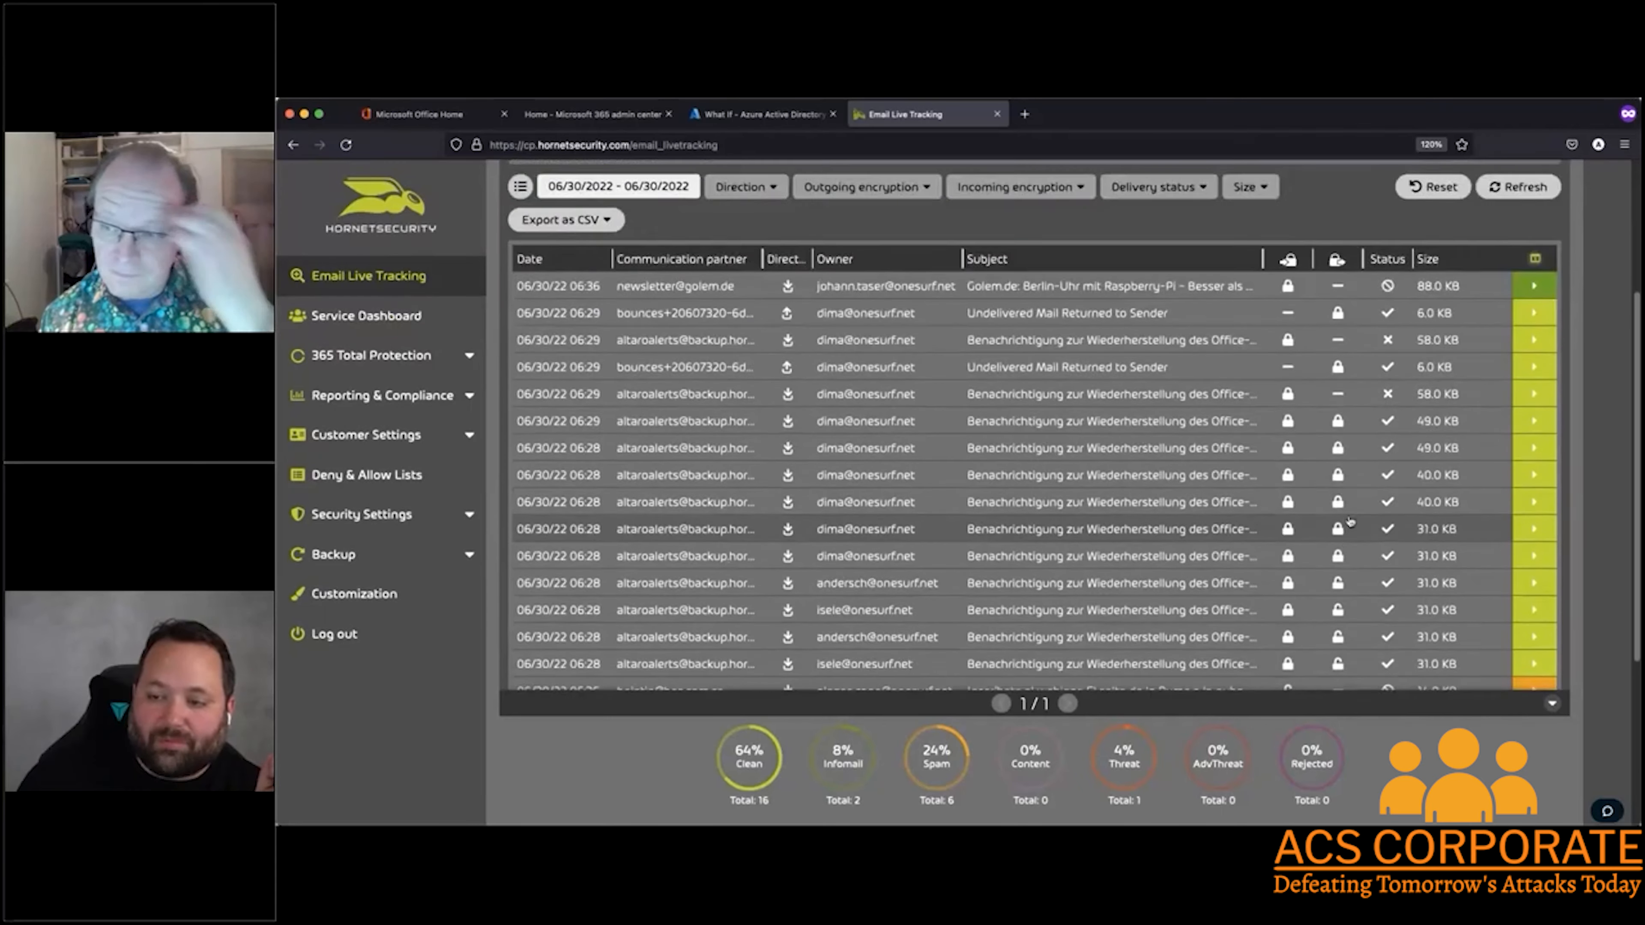
scroll(1333, 518, "up", 10)
scroll(1327, 512, "down", 10)
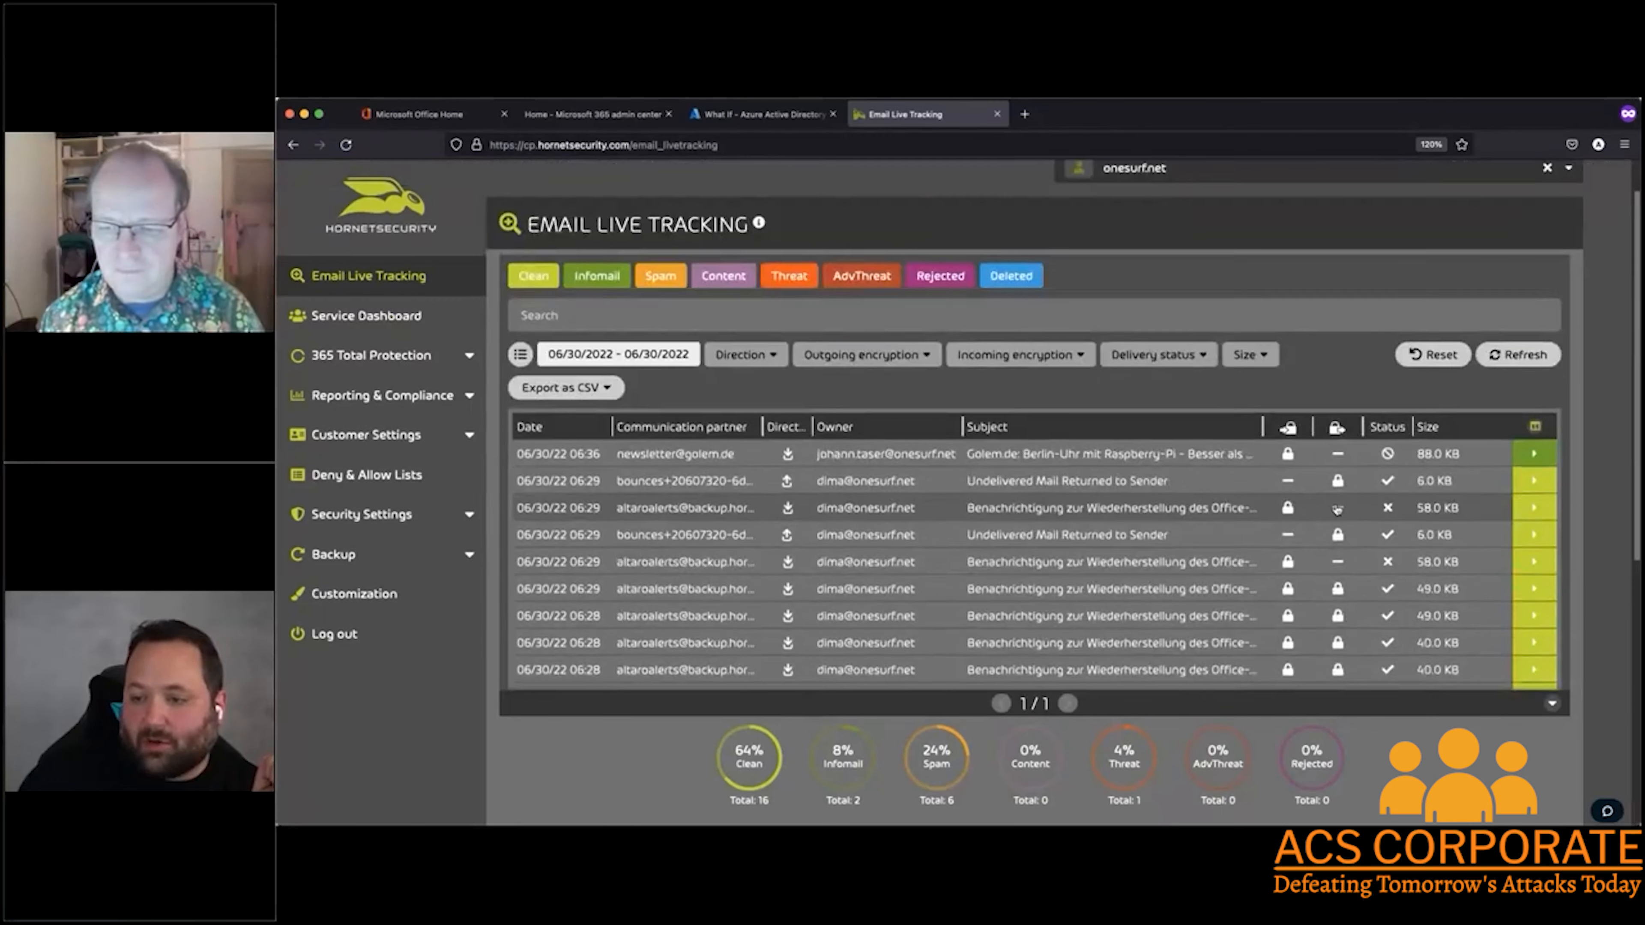
scroll(1322, 504, "up", 10)
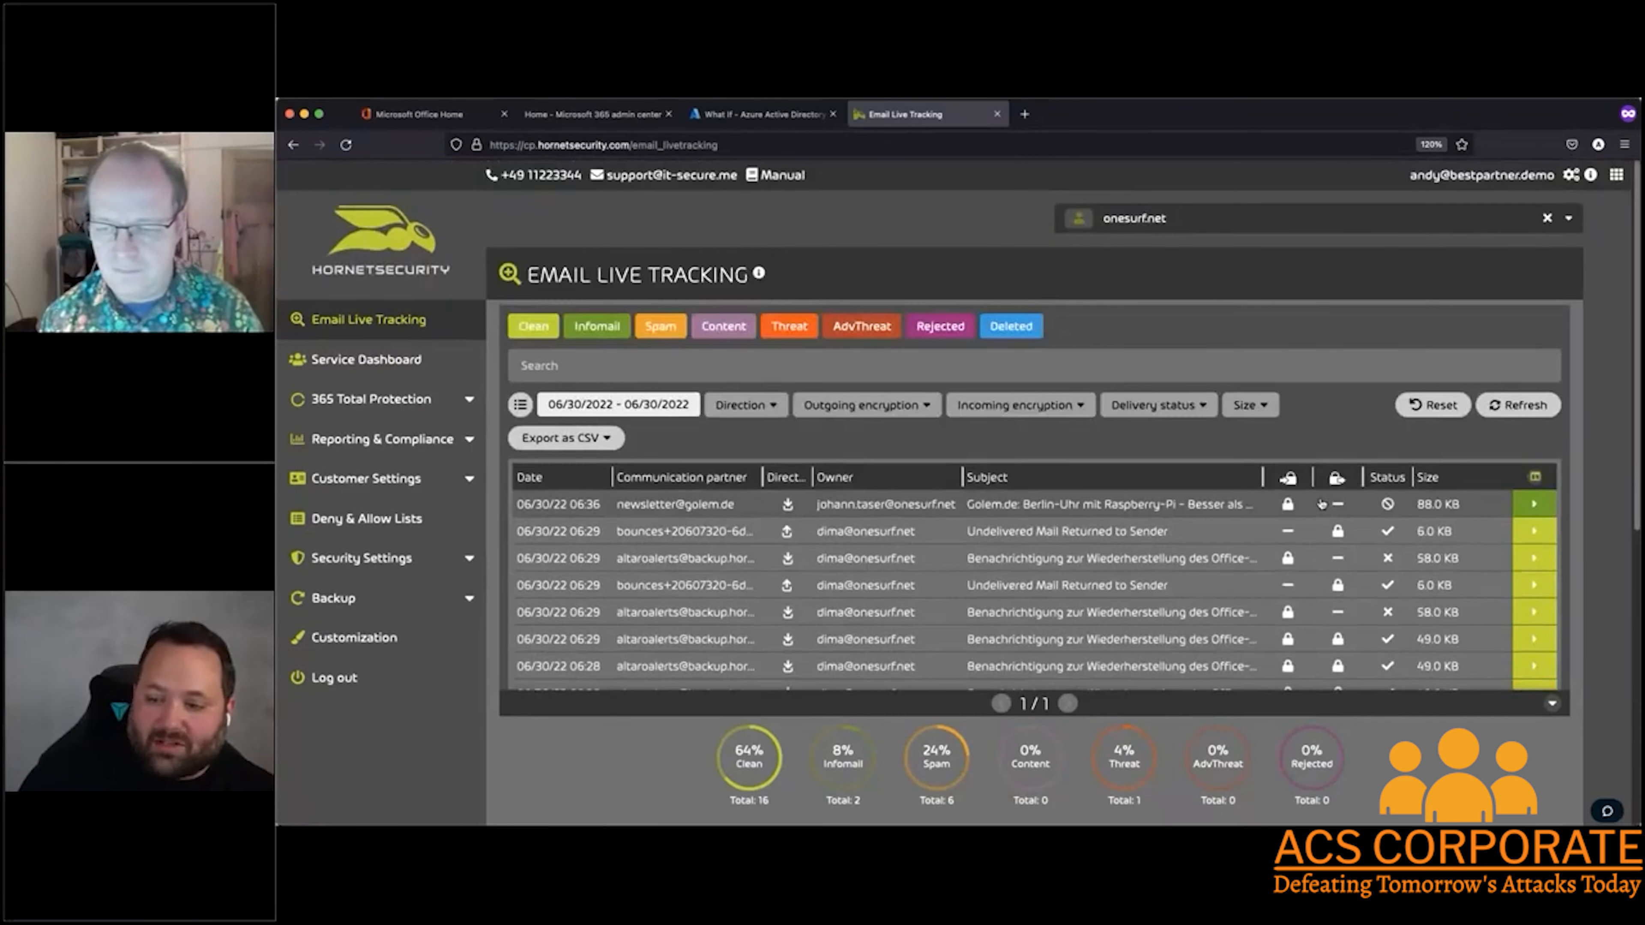
scroll(1321, 505, "down", 4)
scroll(1320, 525, "up", 4)
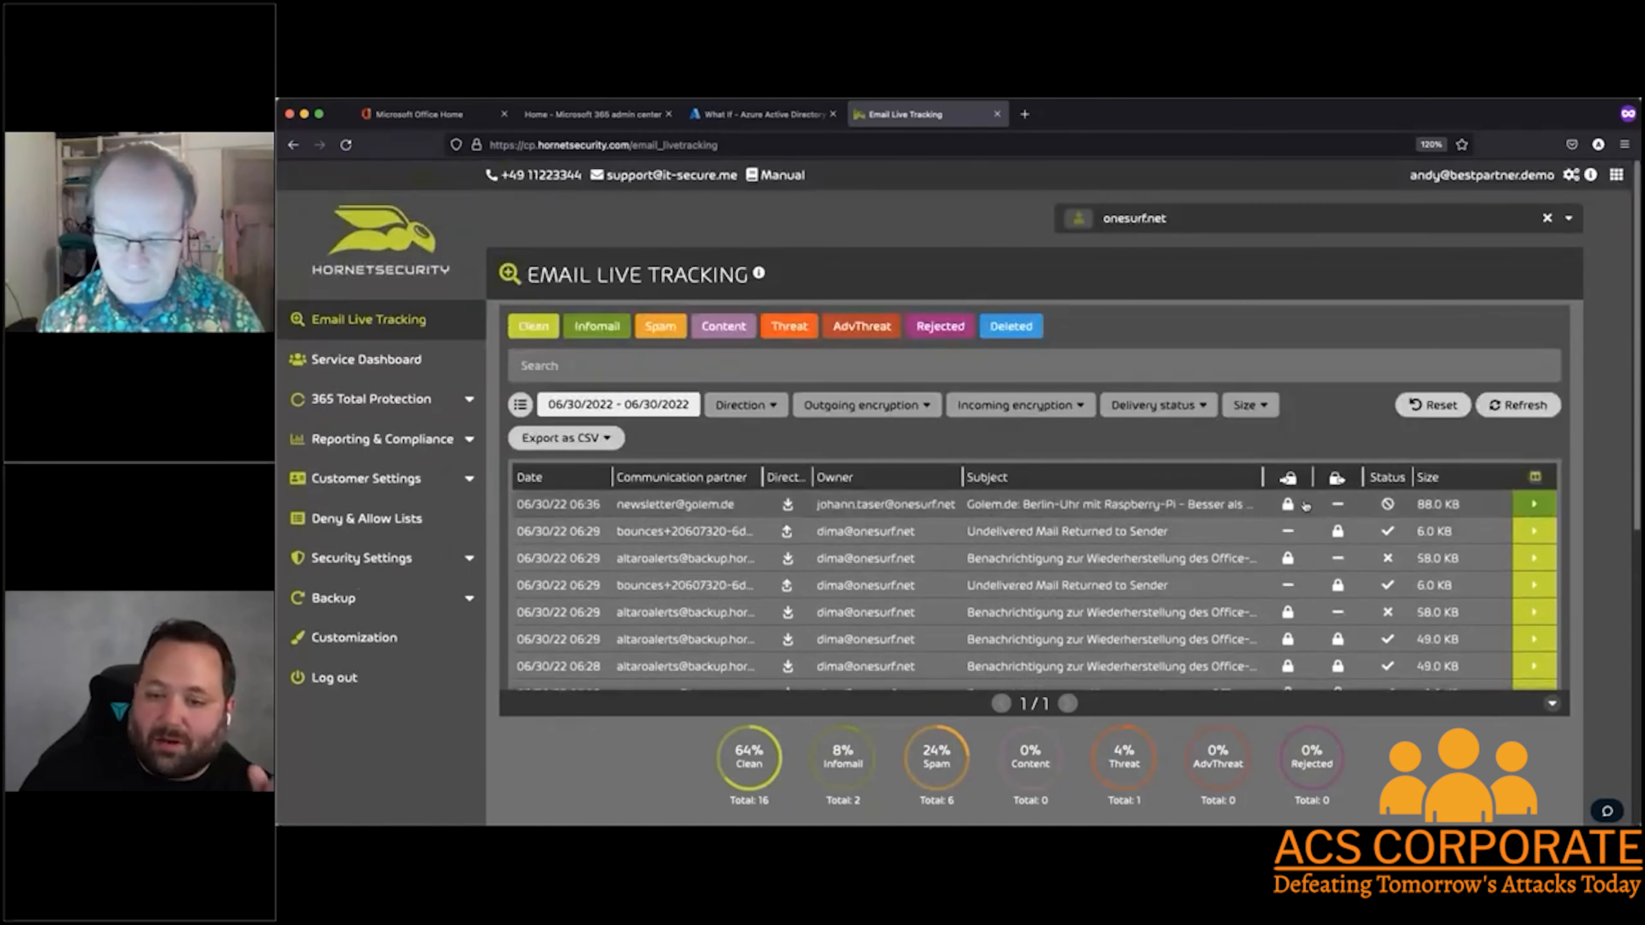
scroll(971, 447, "down", 1)
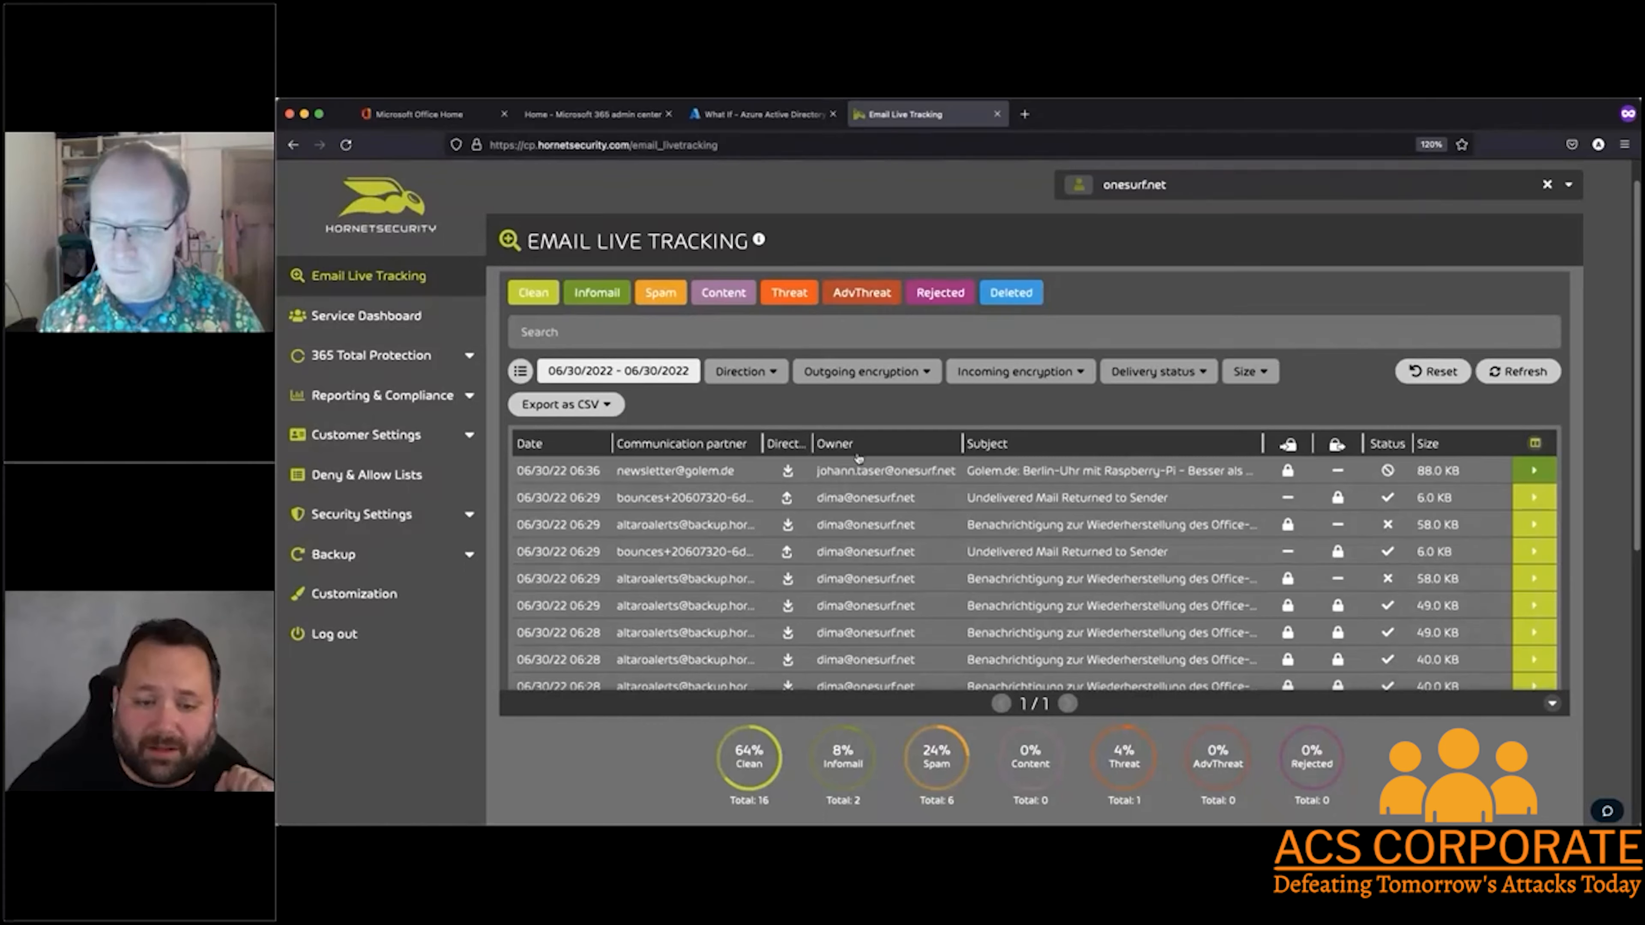
scroll(964, 492, "down", 6)
scroll(964, 493, "down", 6)
scroll(937, 478, "up", 6)
scroll(936, 477, "up", 5)
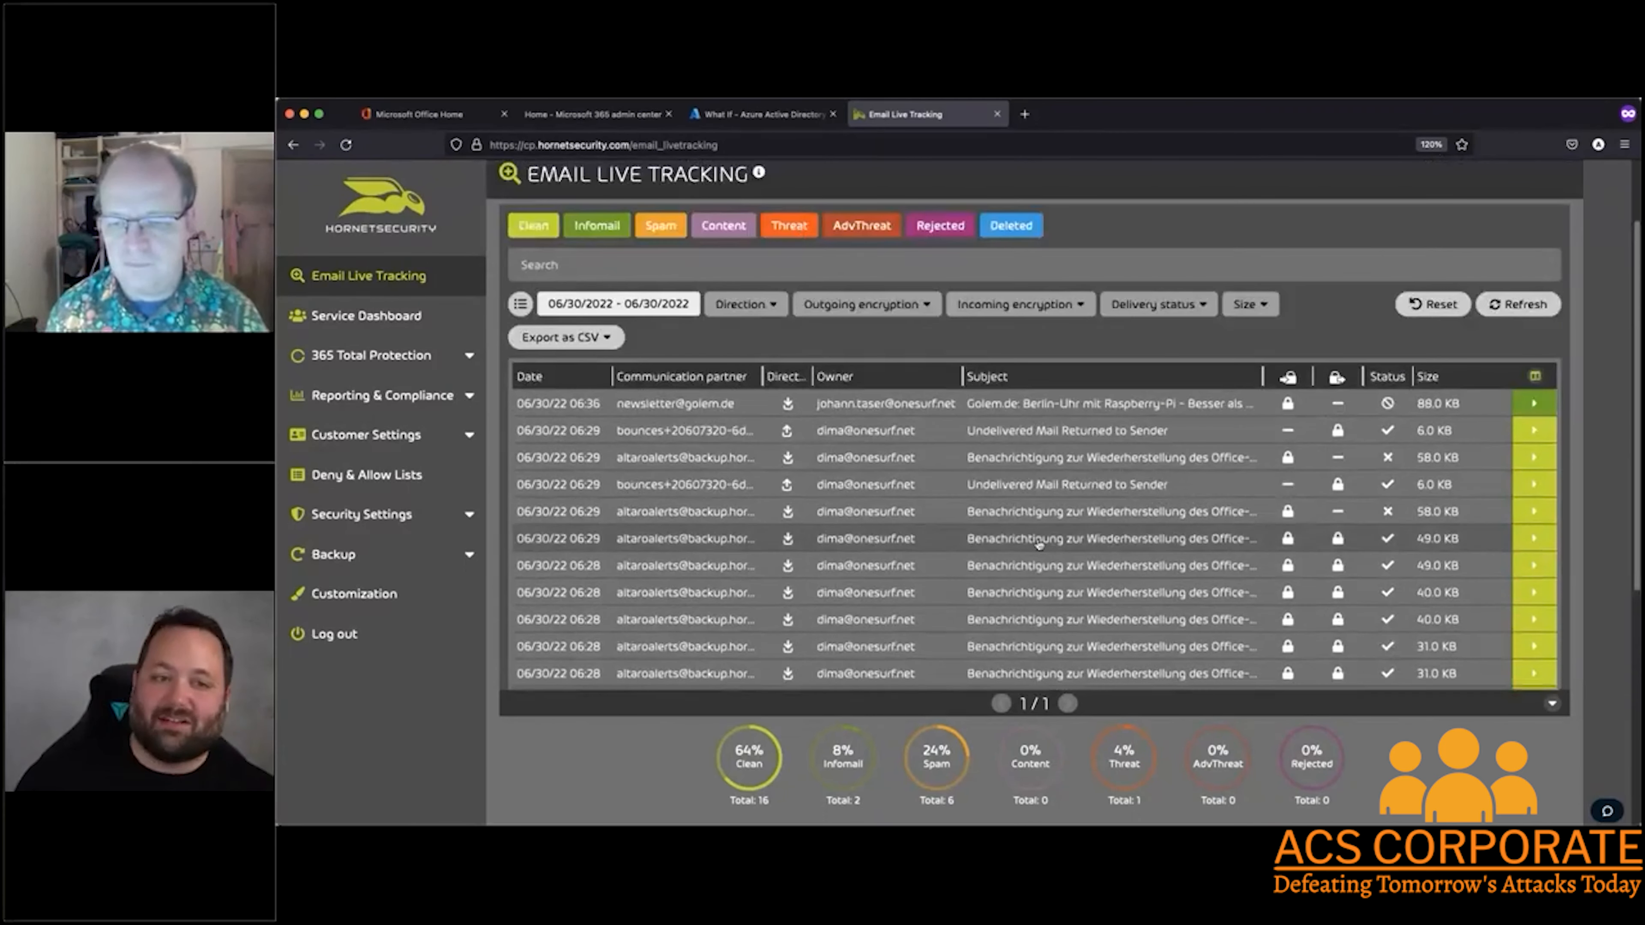
Open the information of the threat email with the subject "[Demo] I need your assistance" and read its details
scroll(1038, 545, "down", 10)
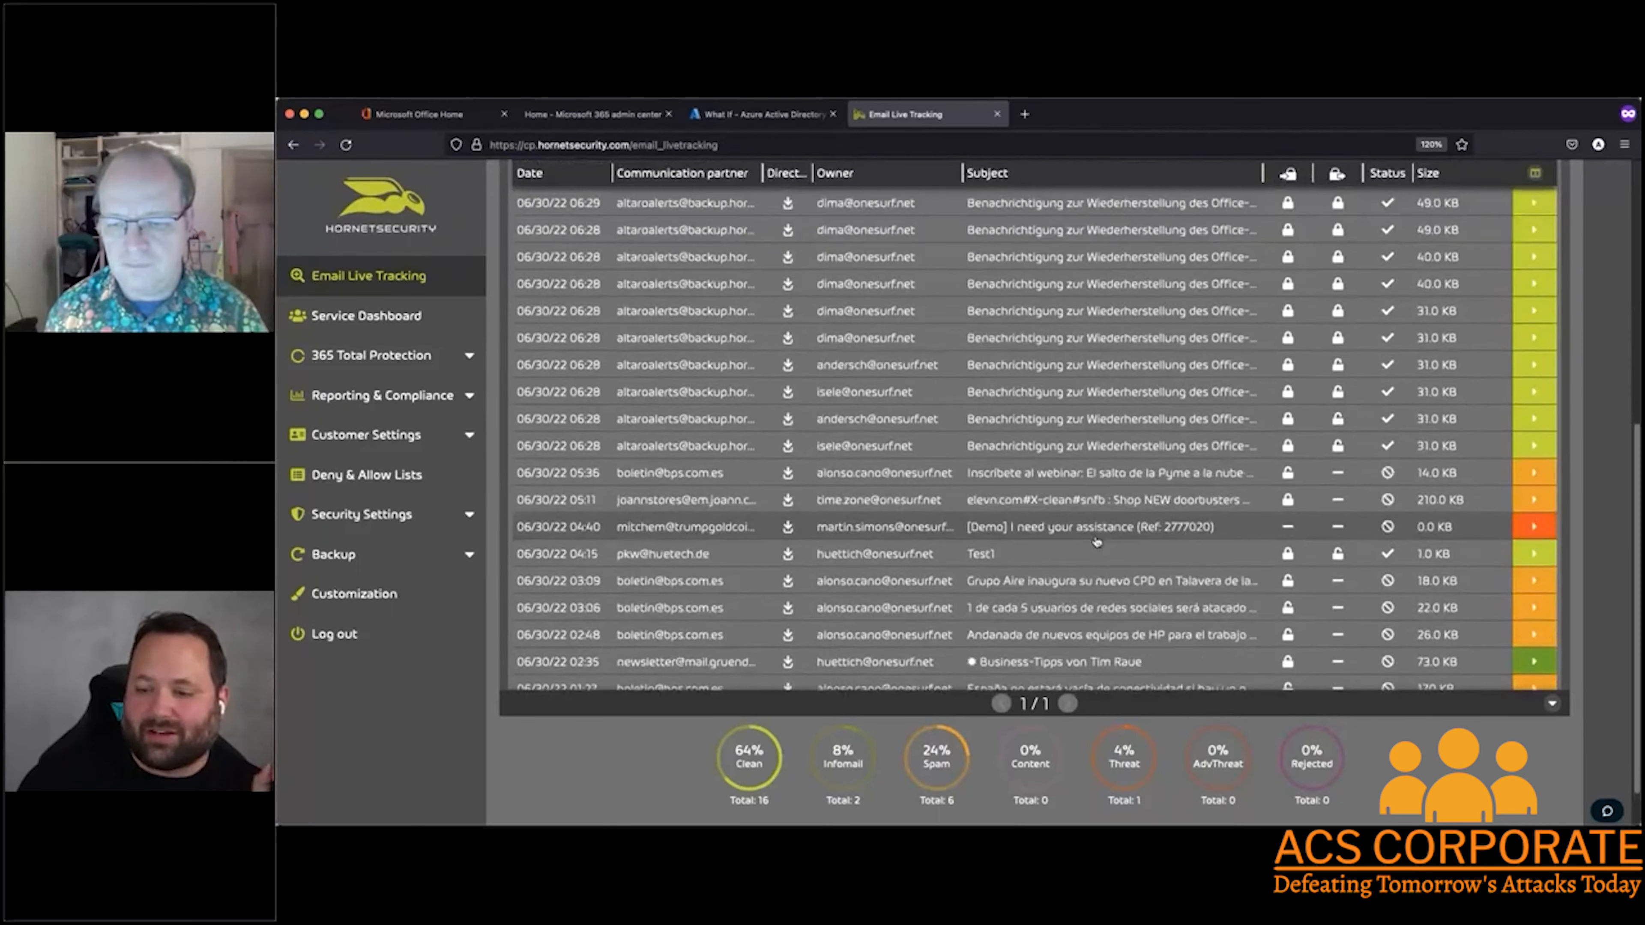
scroll(1177, 524, "down", 1)
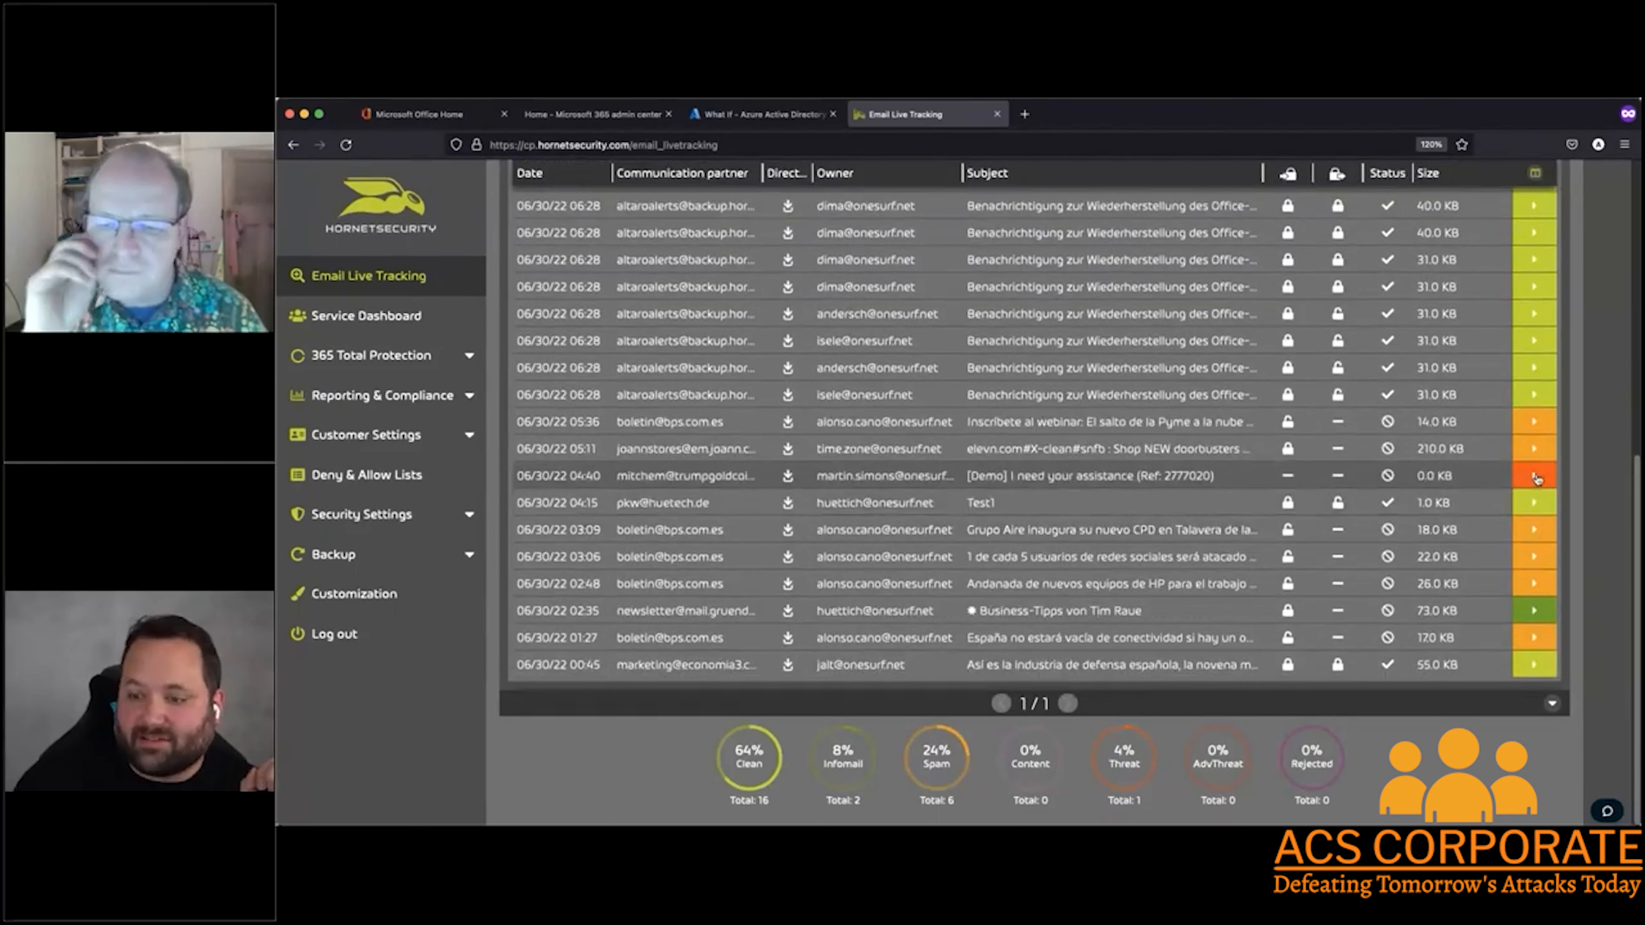
left_click(1533, 478)
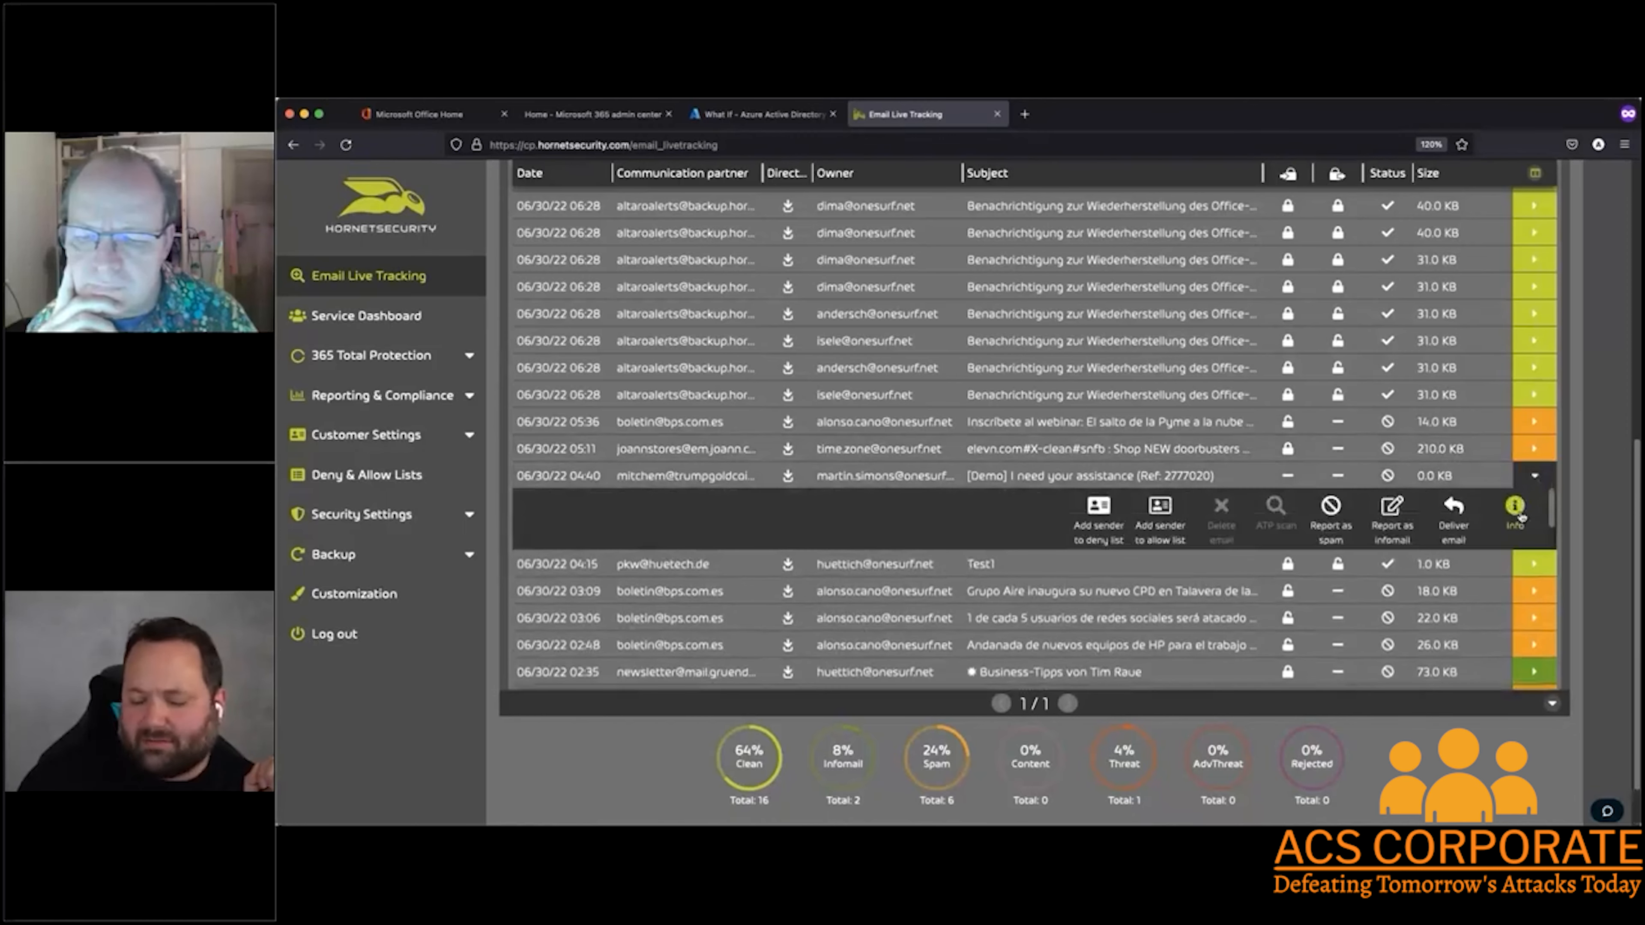
left_click(1515, 508)
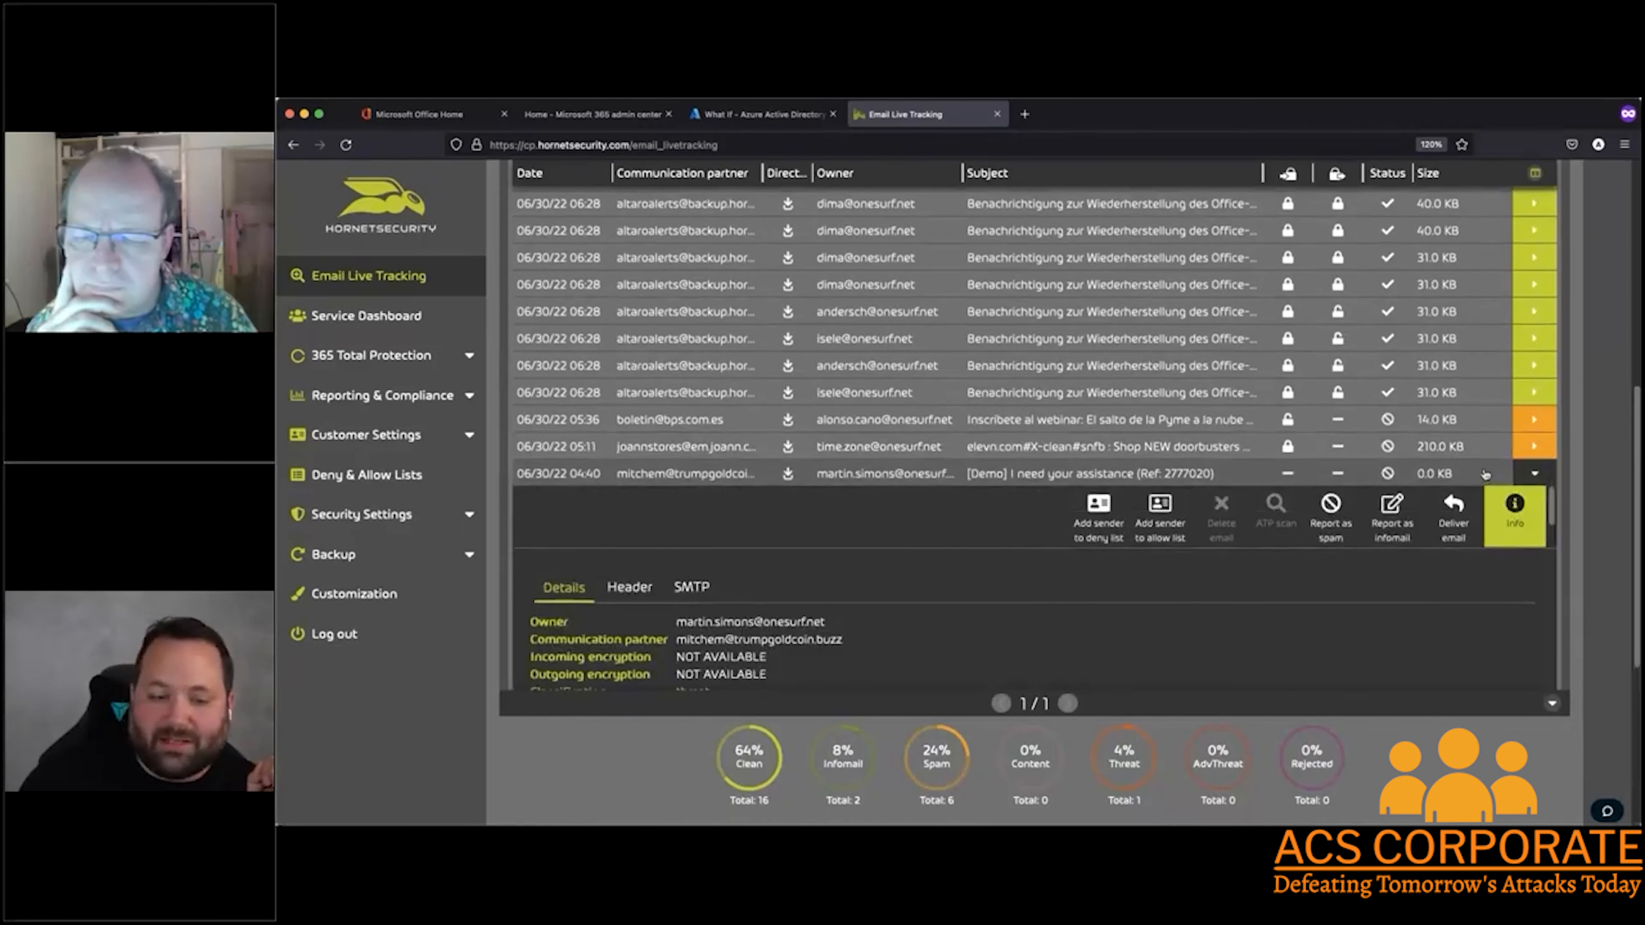
scroll(1175, 515, "down", 2)
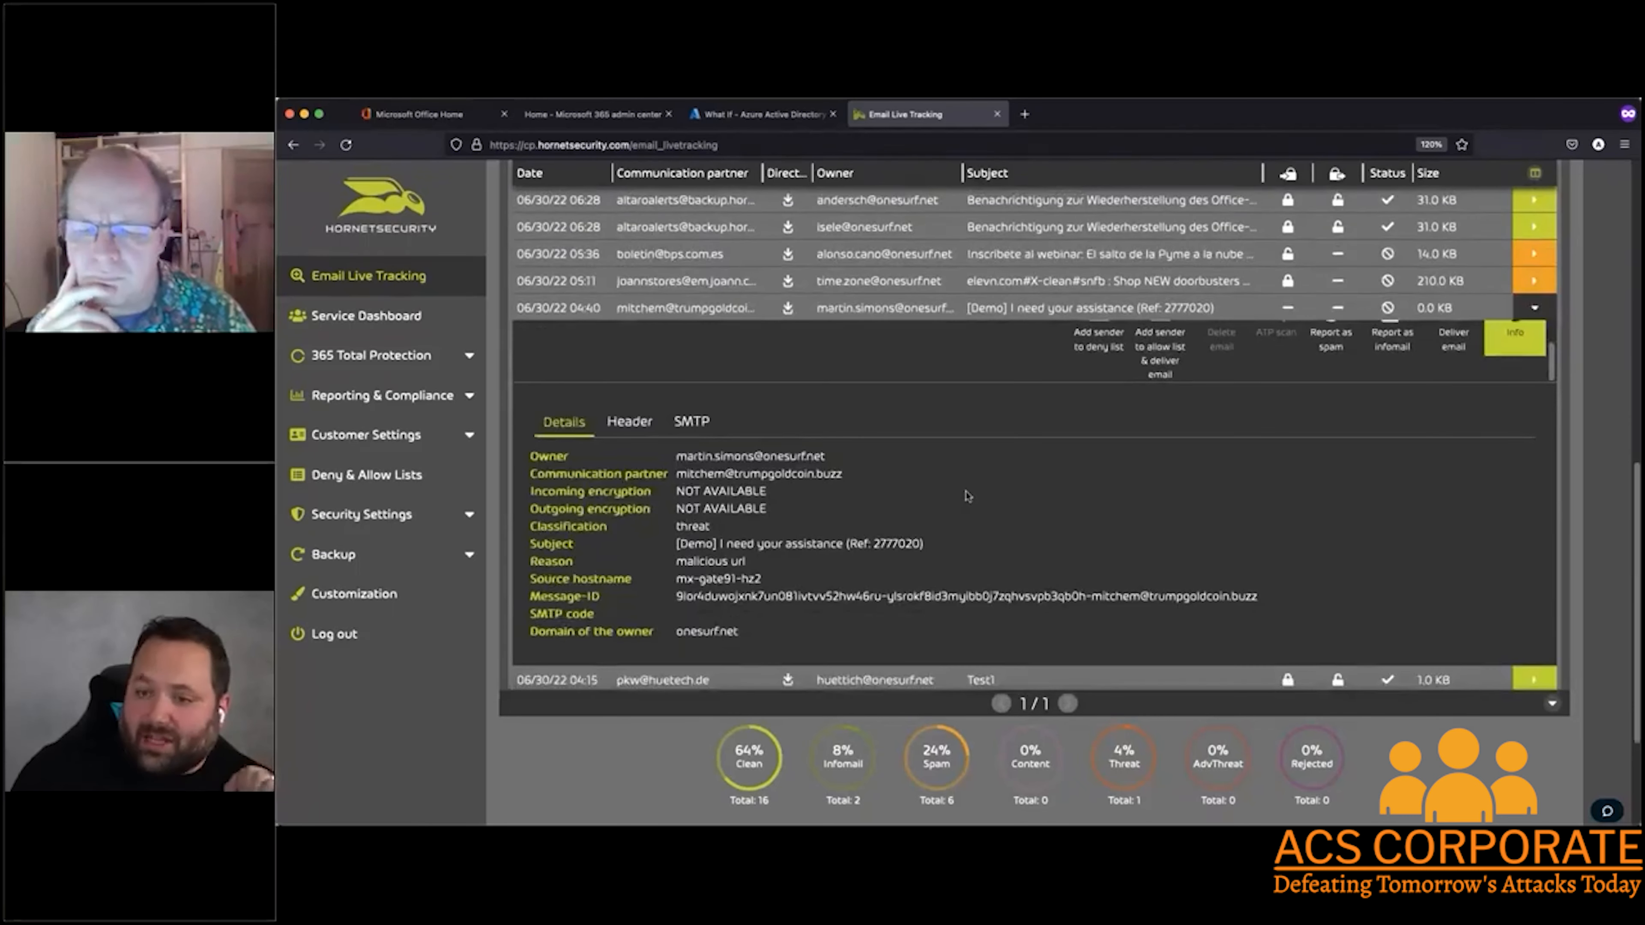
scroll(970, 508, "up", 1)
scroll(971, 517, "down", 1)
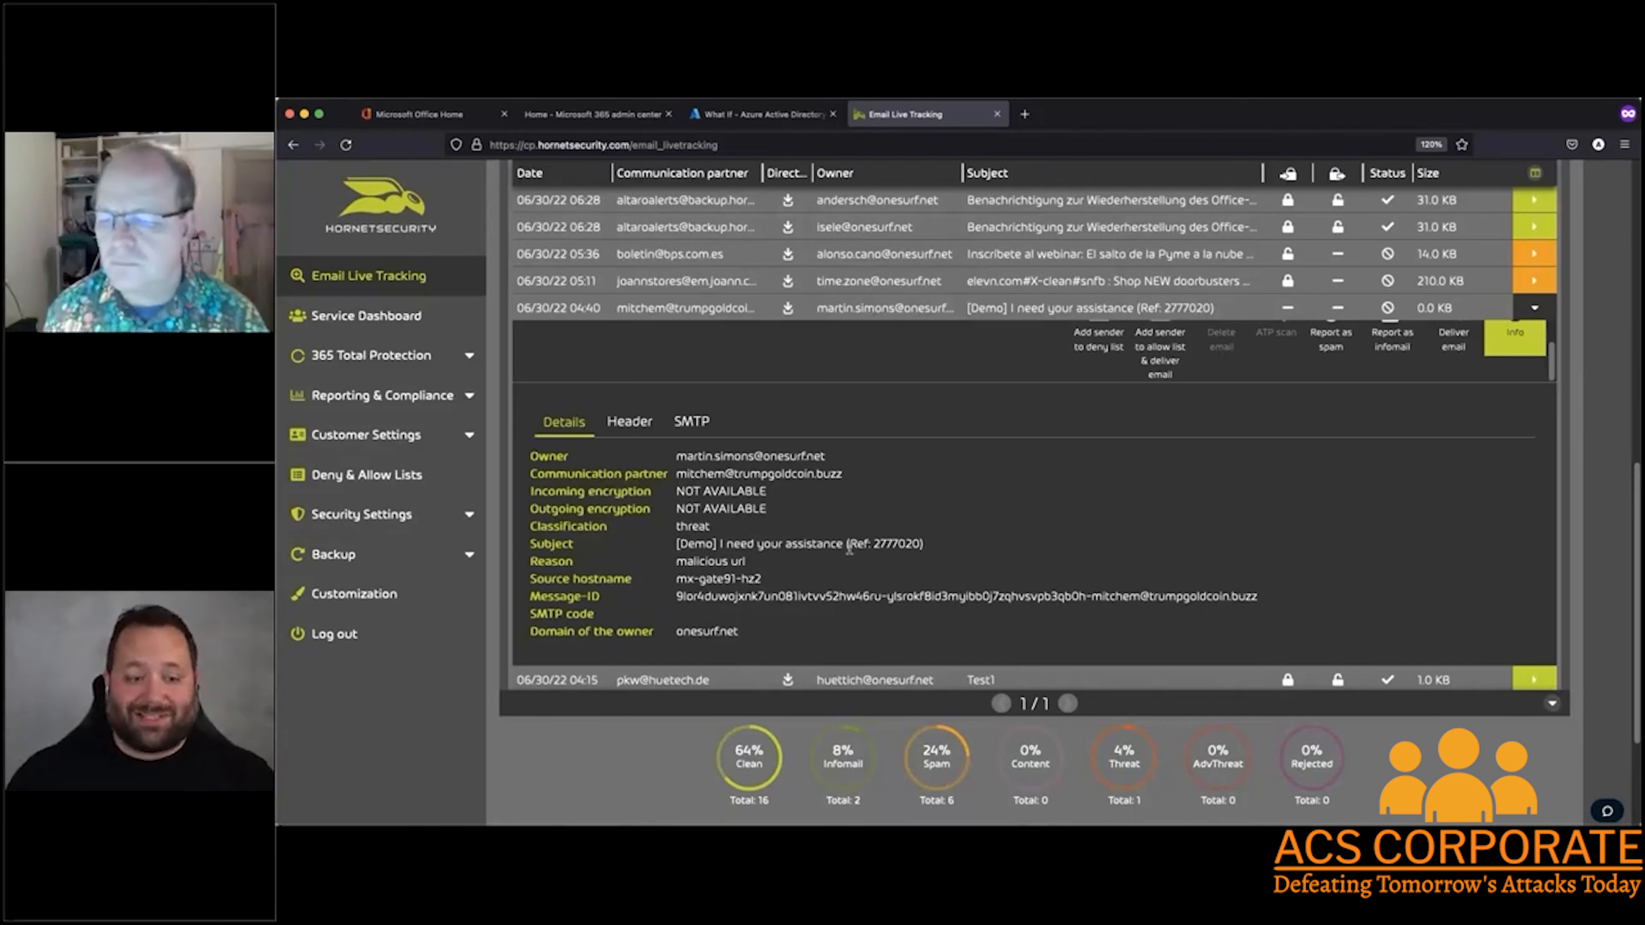
scroll(961, 536, "up", 5)
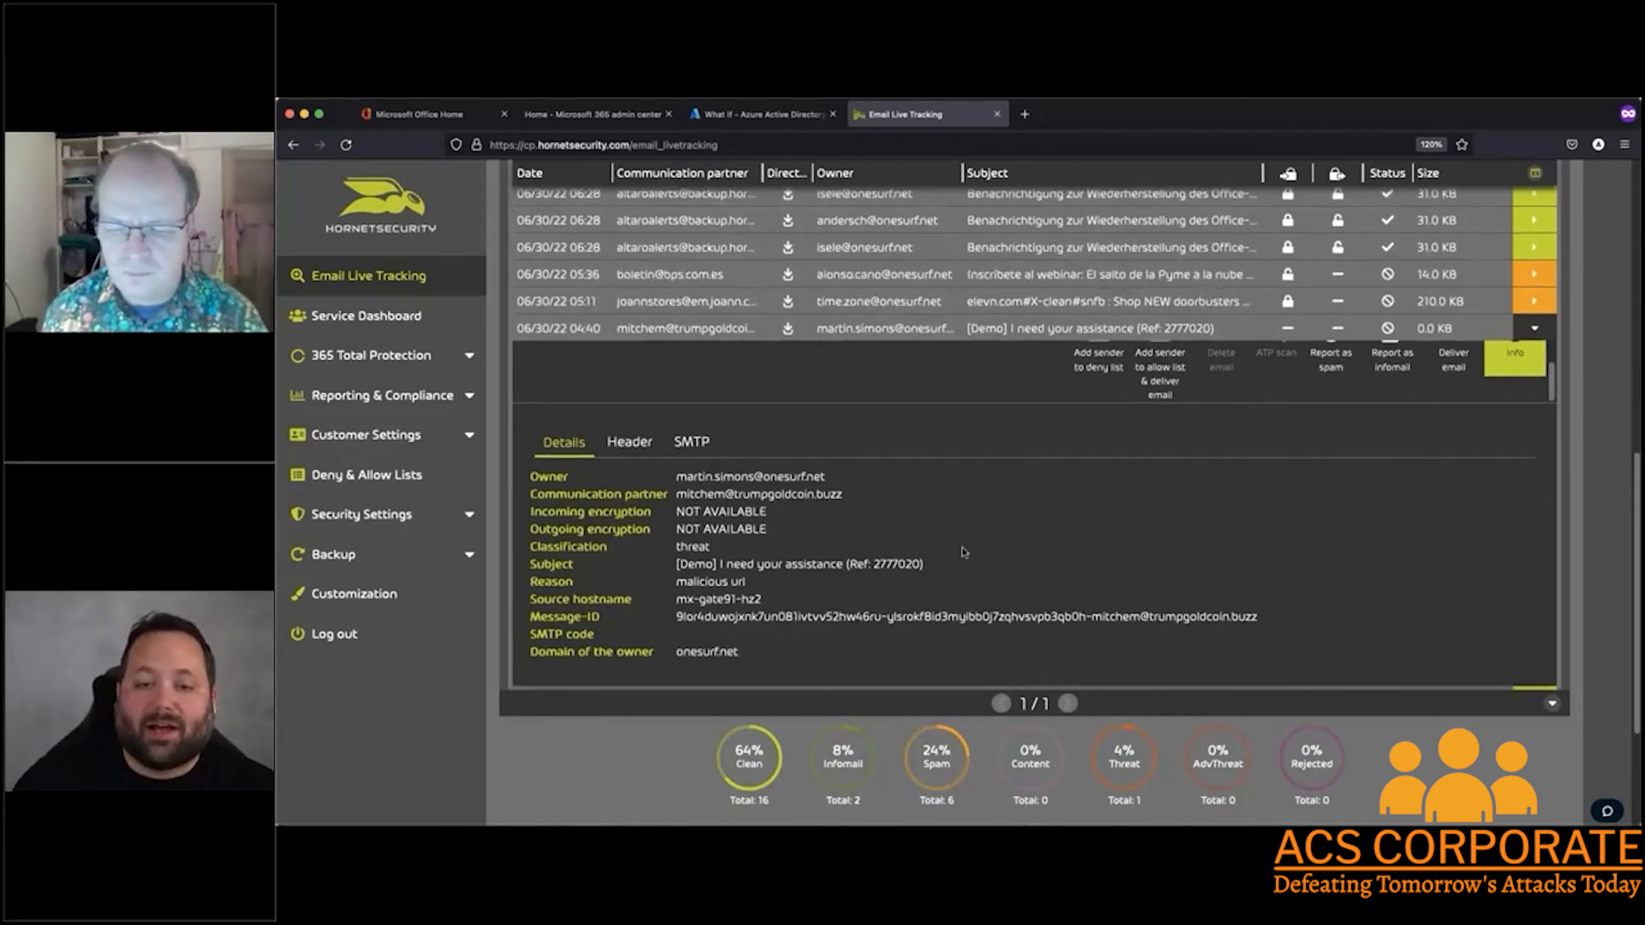
scroll(893, 618, "up", 10)
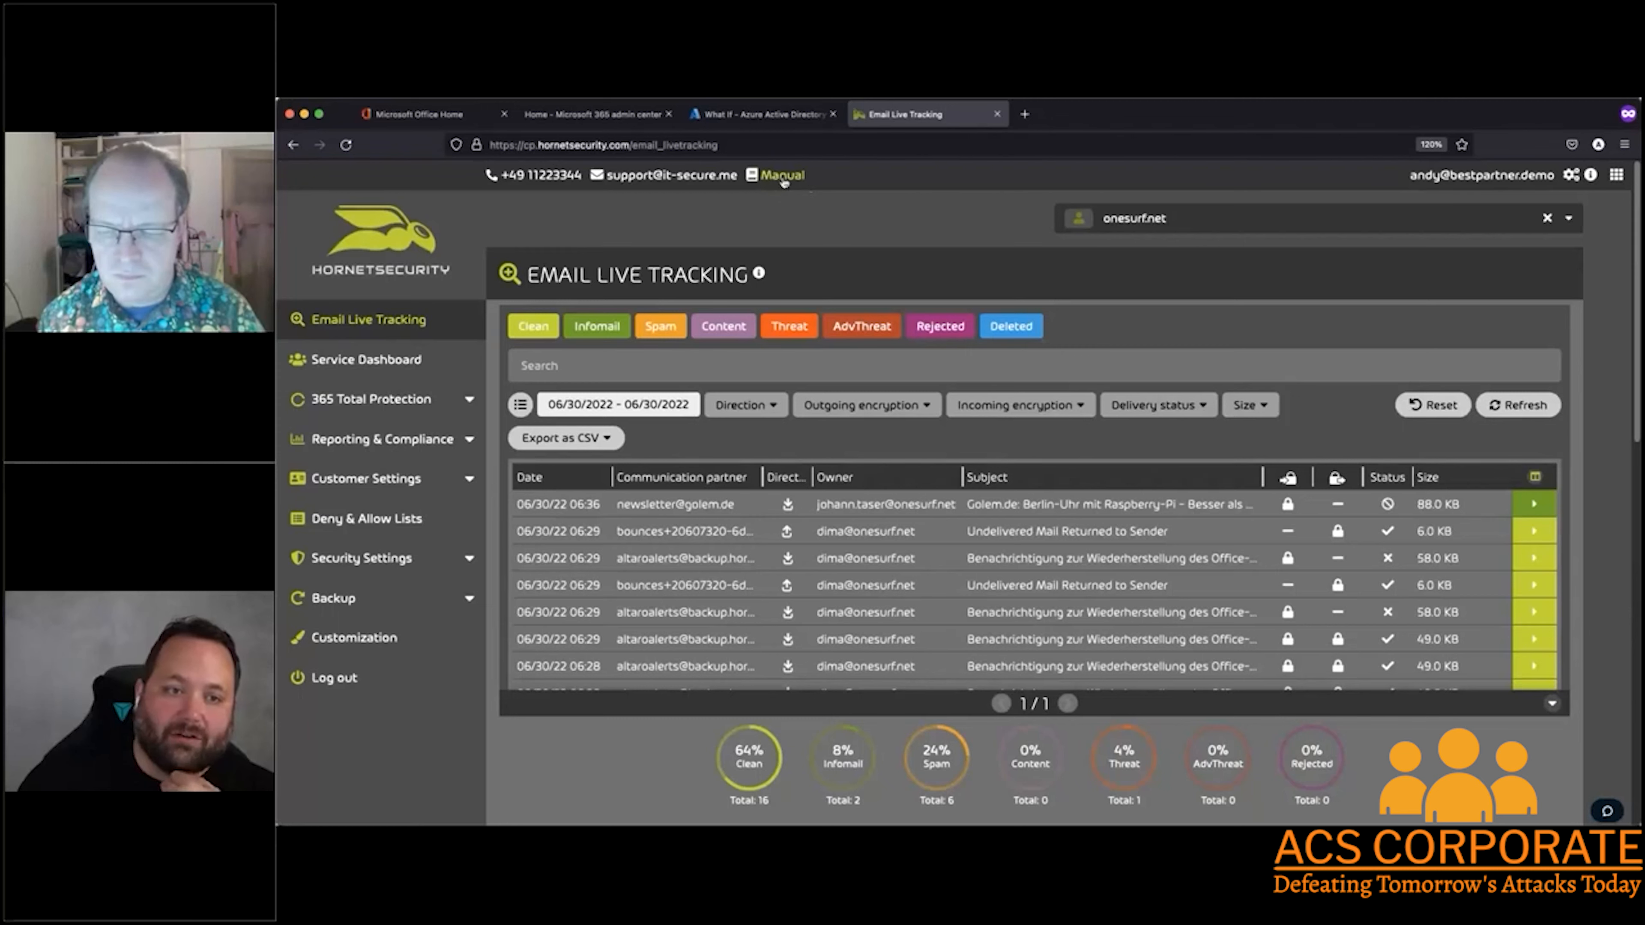
scroll(871, 306, "down", 1)
scroll(870, 306, "down", 8)
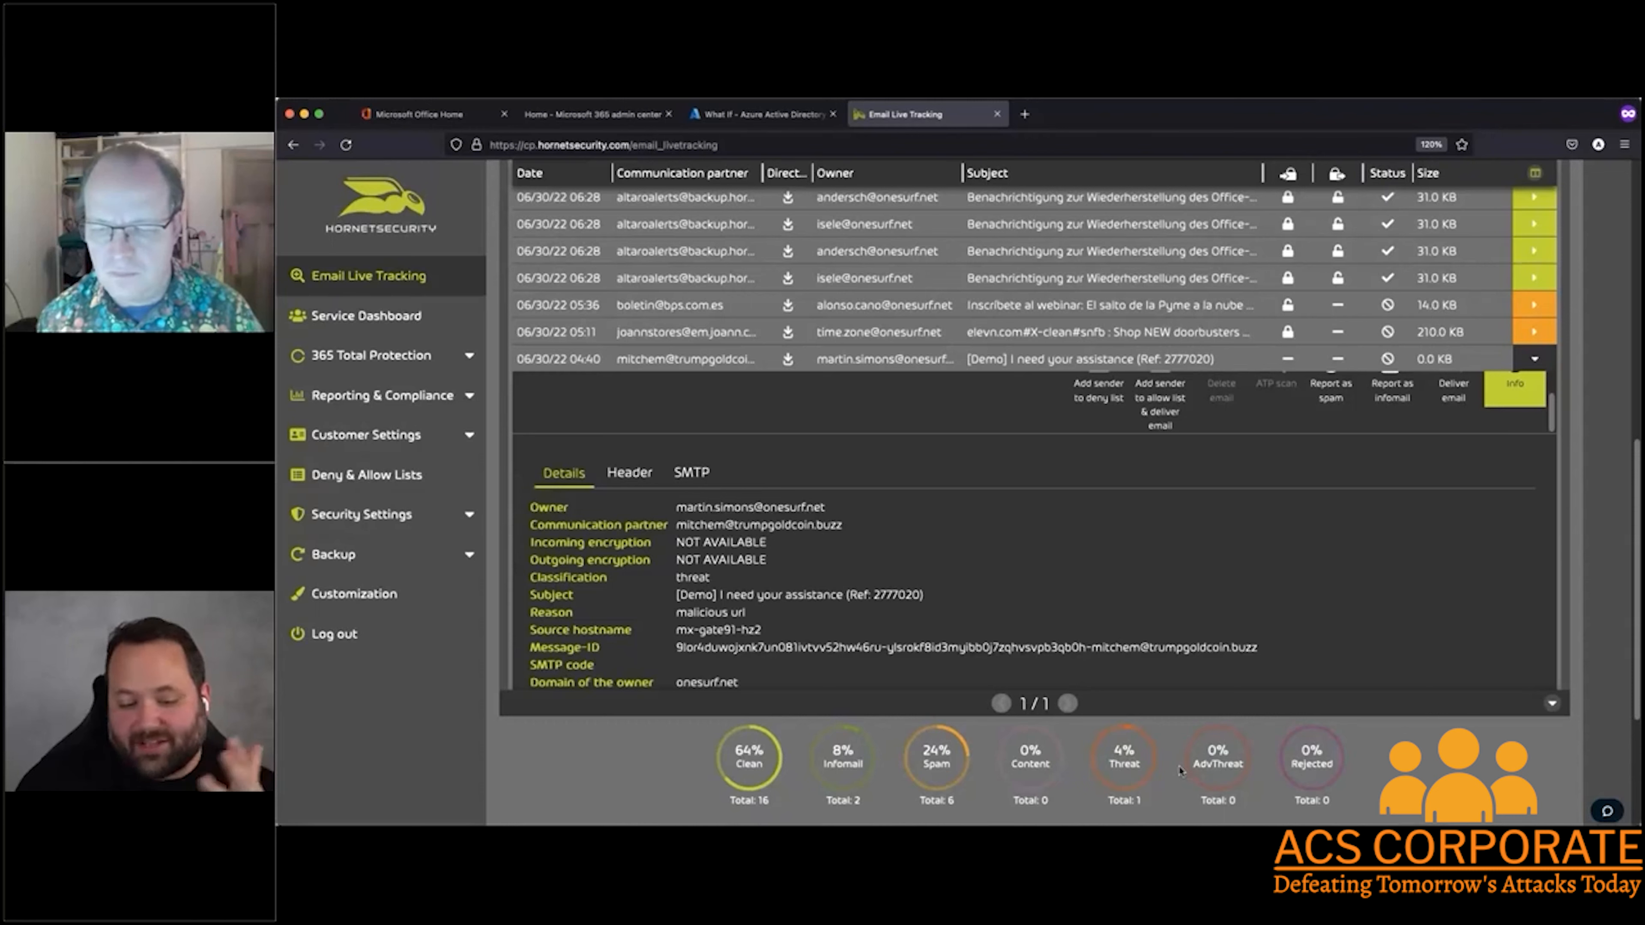
scroll(839, 682, "up", 5)
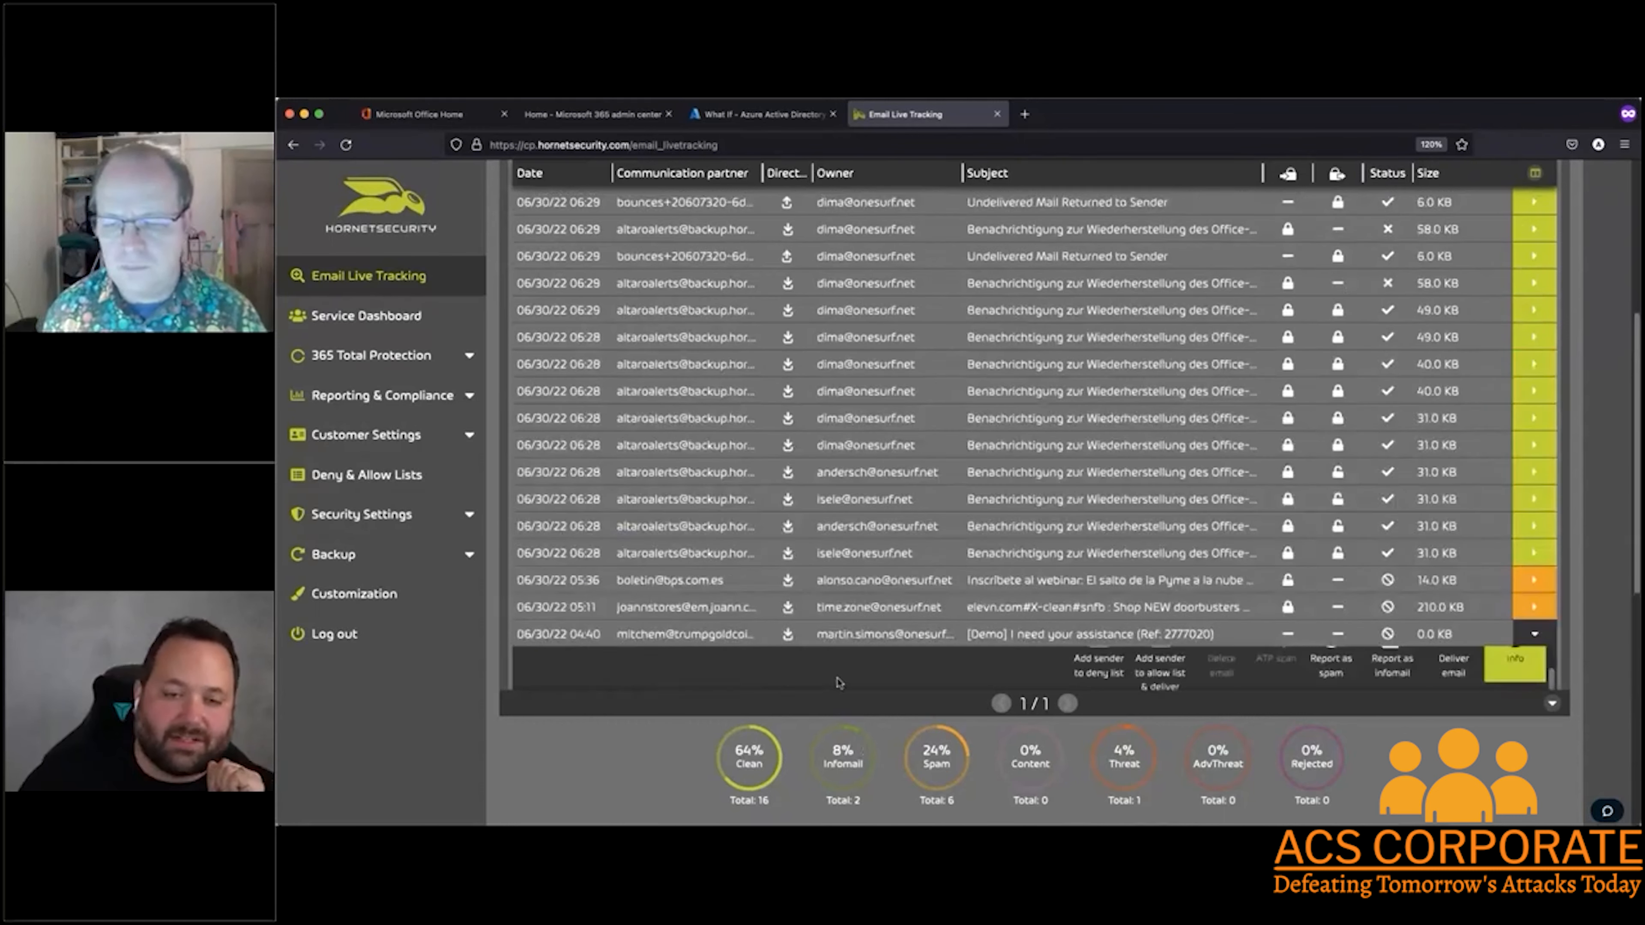
scroll(839, 682, "up", 10)
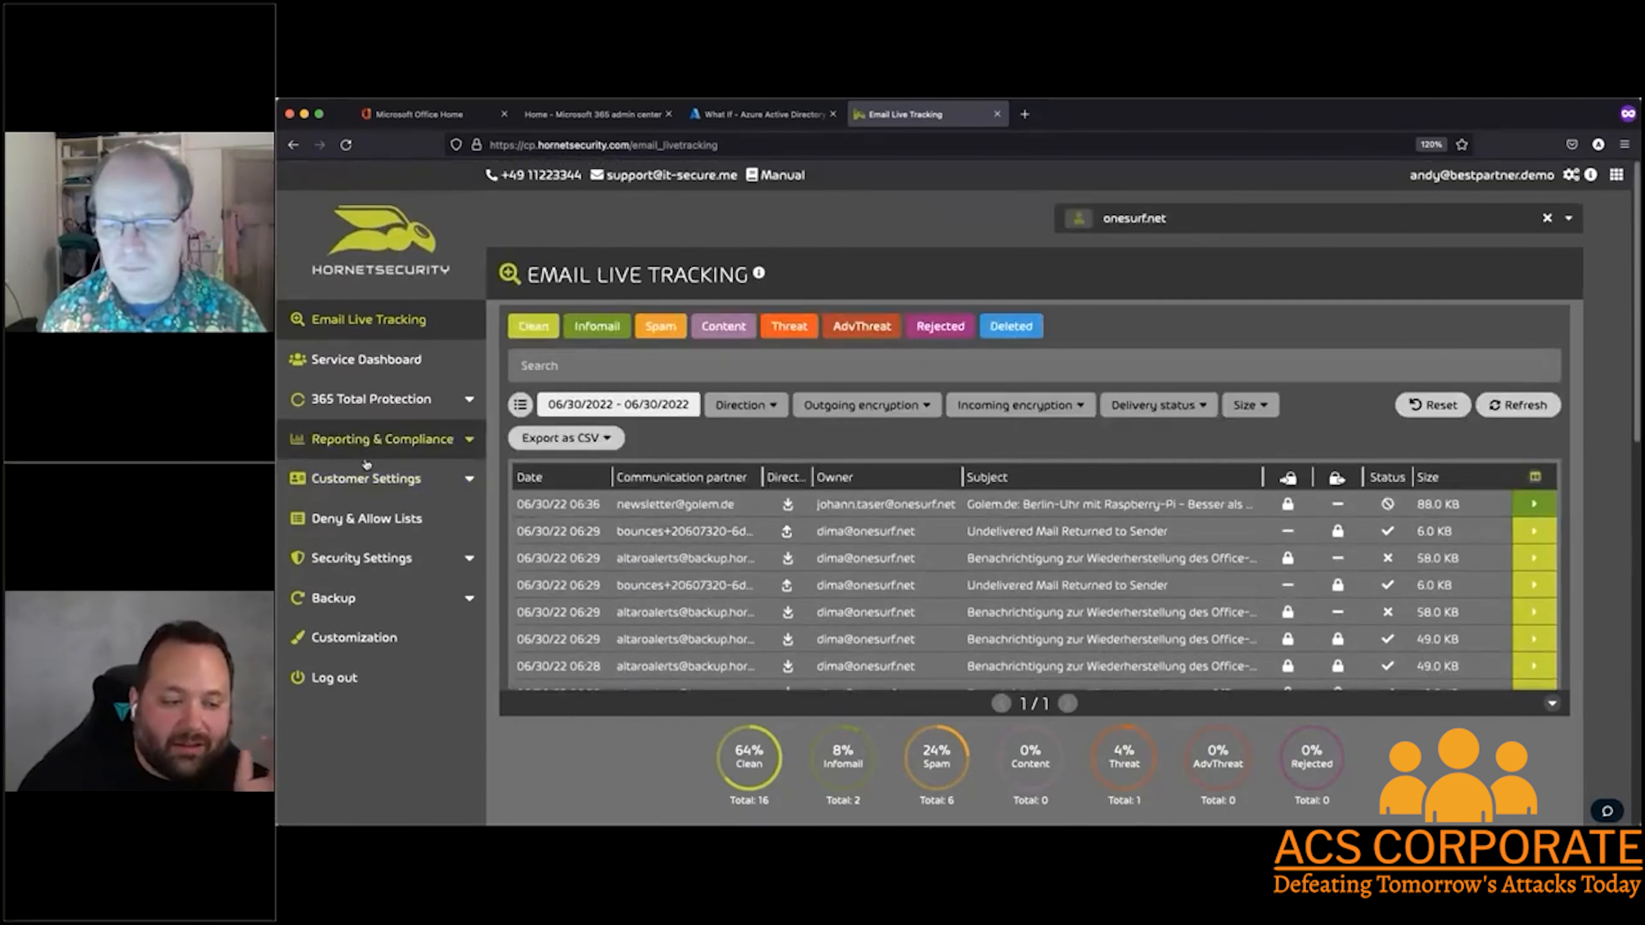
Open the Compliance Filter security settings and examine the form for adding a rule for outgoing emails
scroll(409, 562, "down", 3)
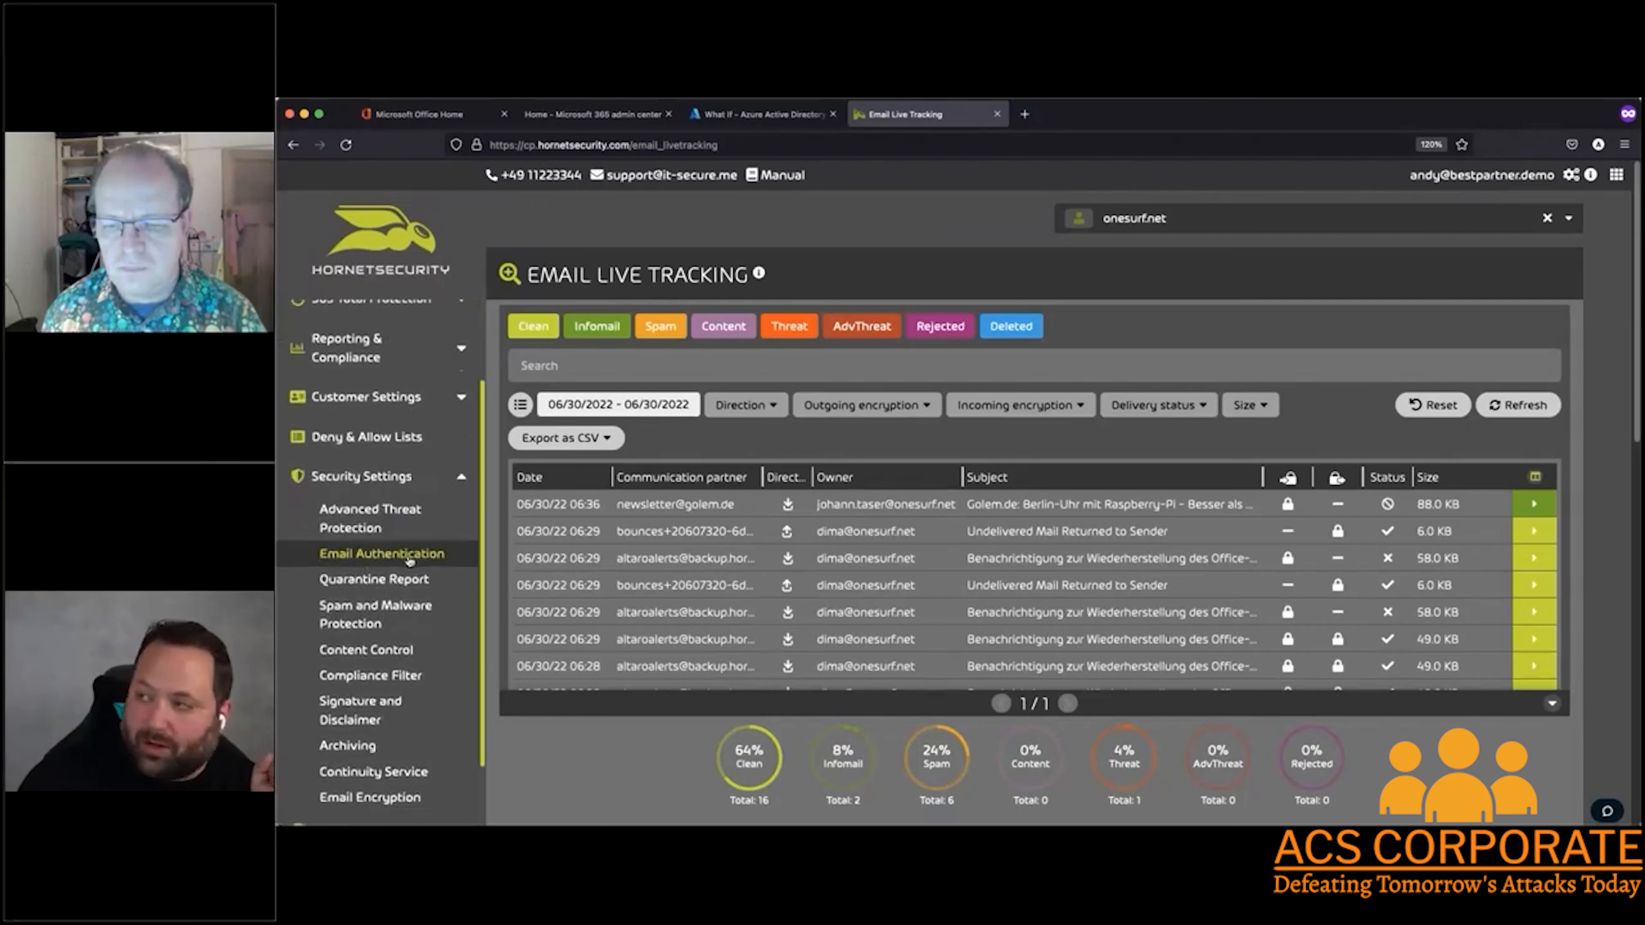
scroll(413, 525, "down", 1)
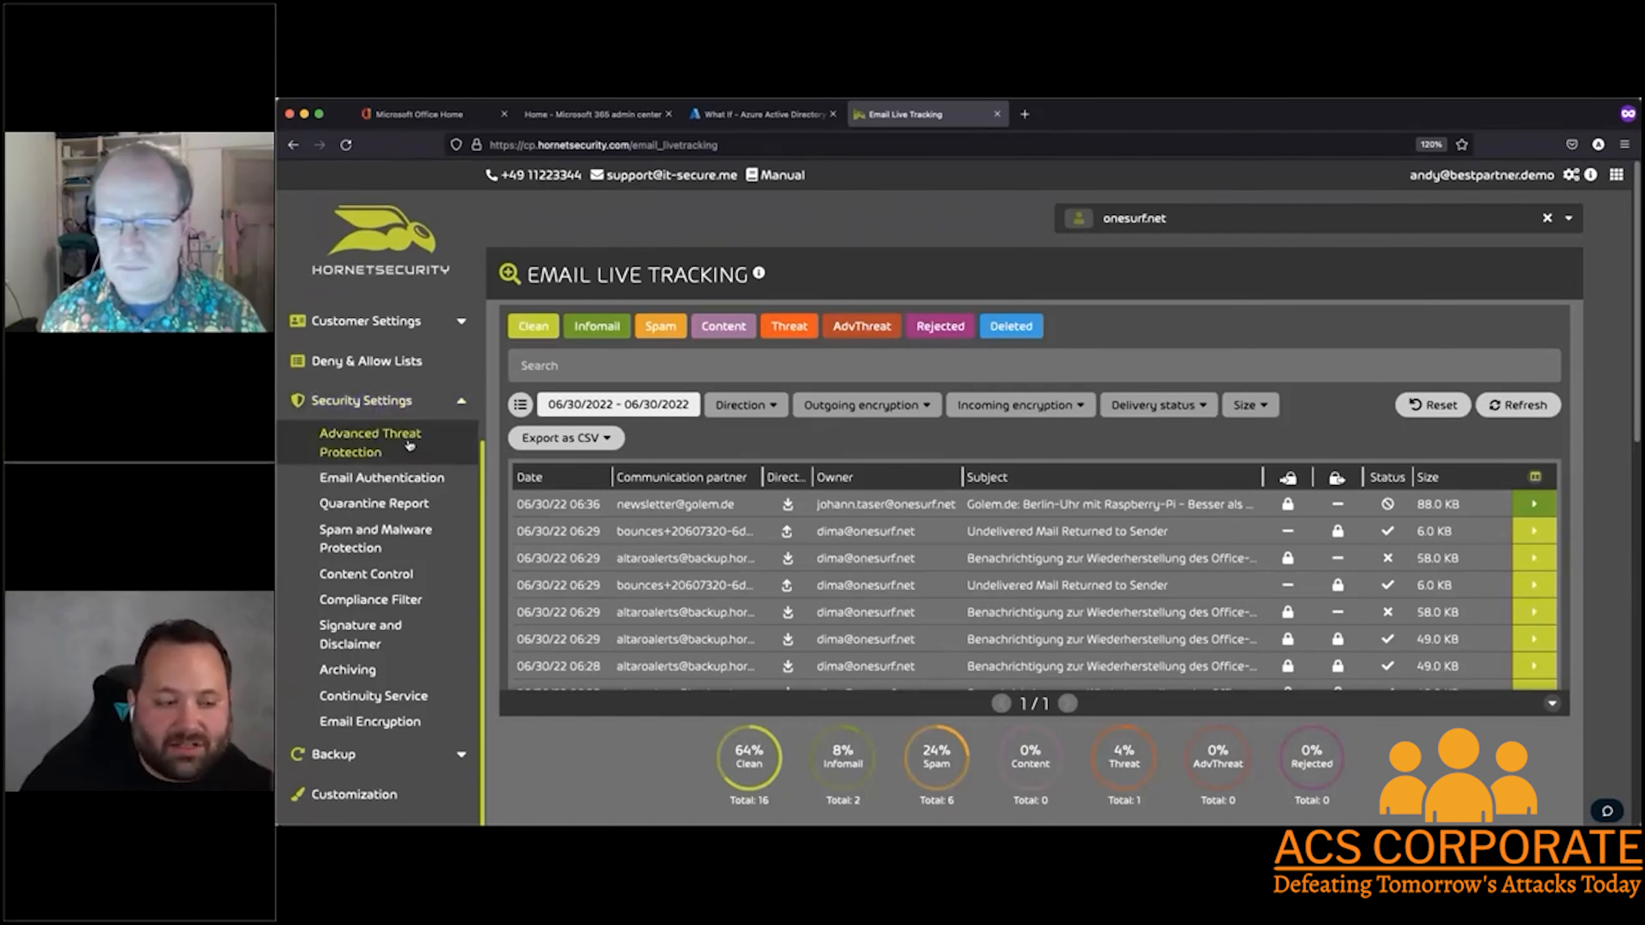
left_click(403, 606)
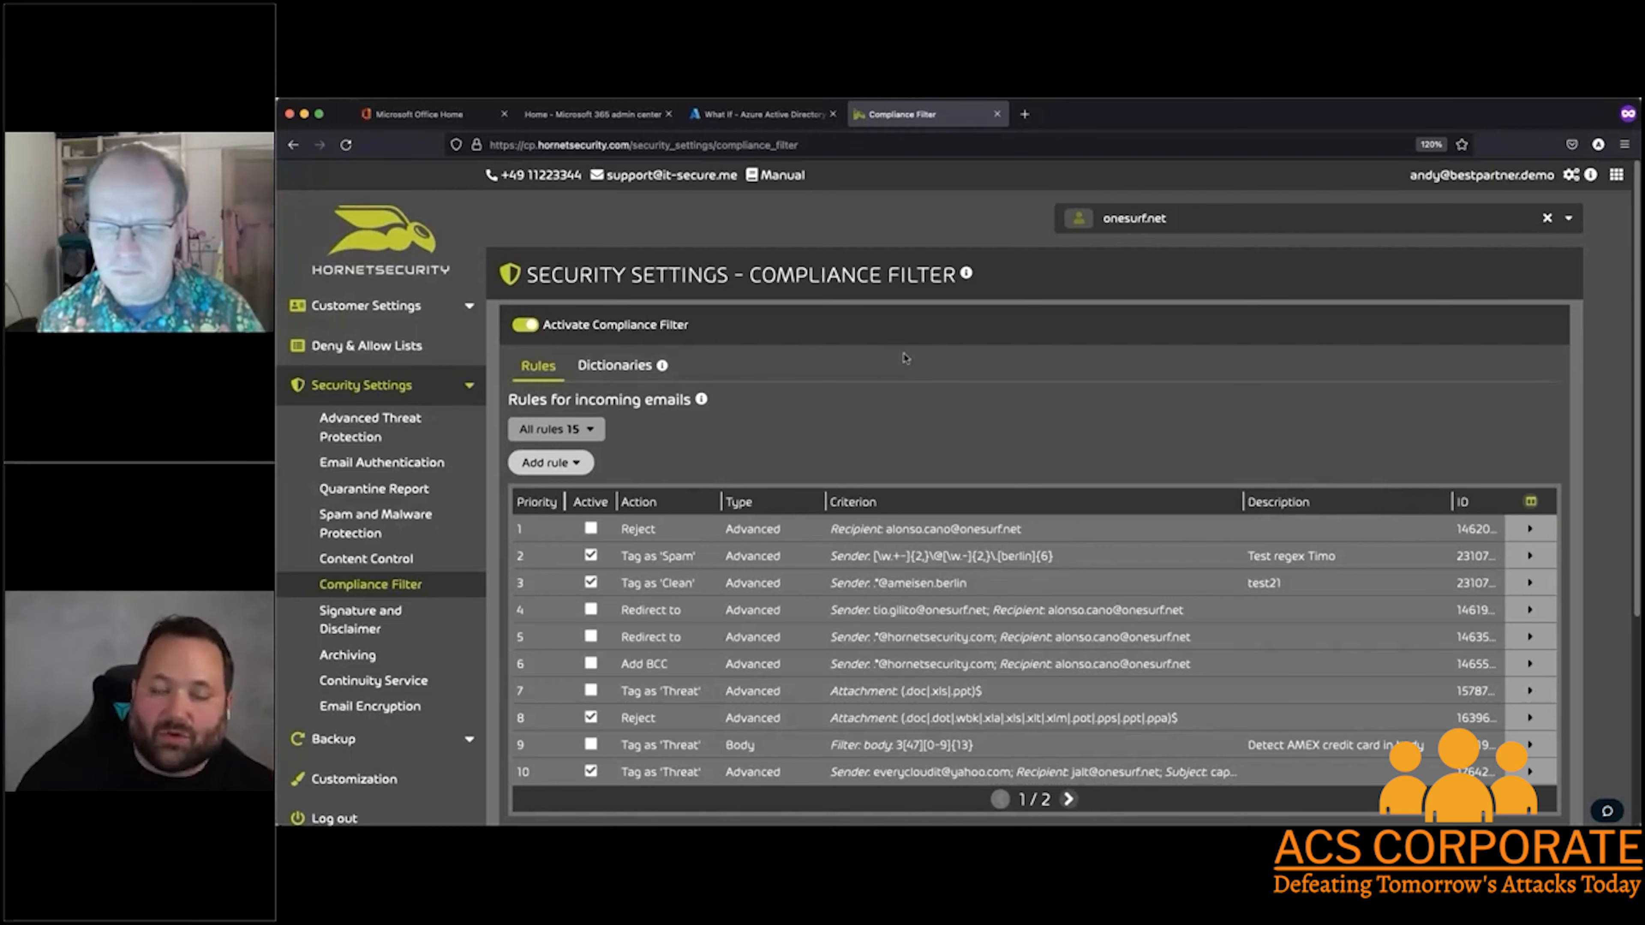
scroll(906, 358, "down", 5)
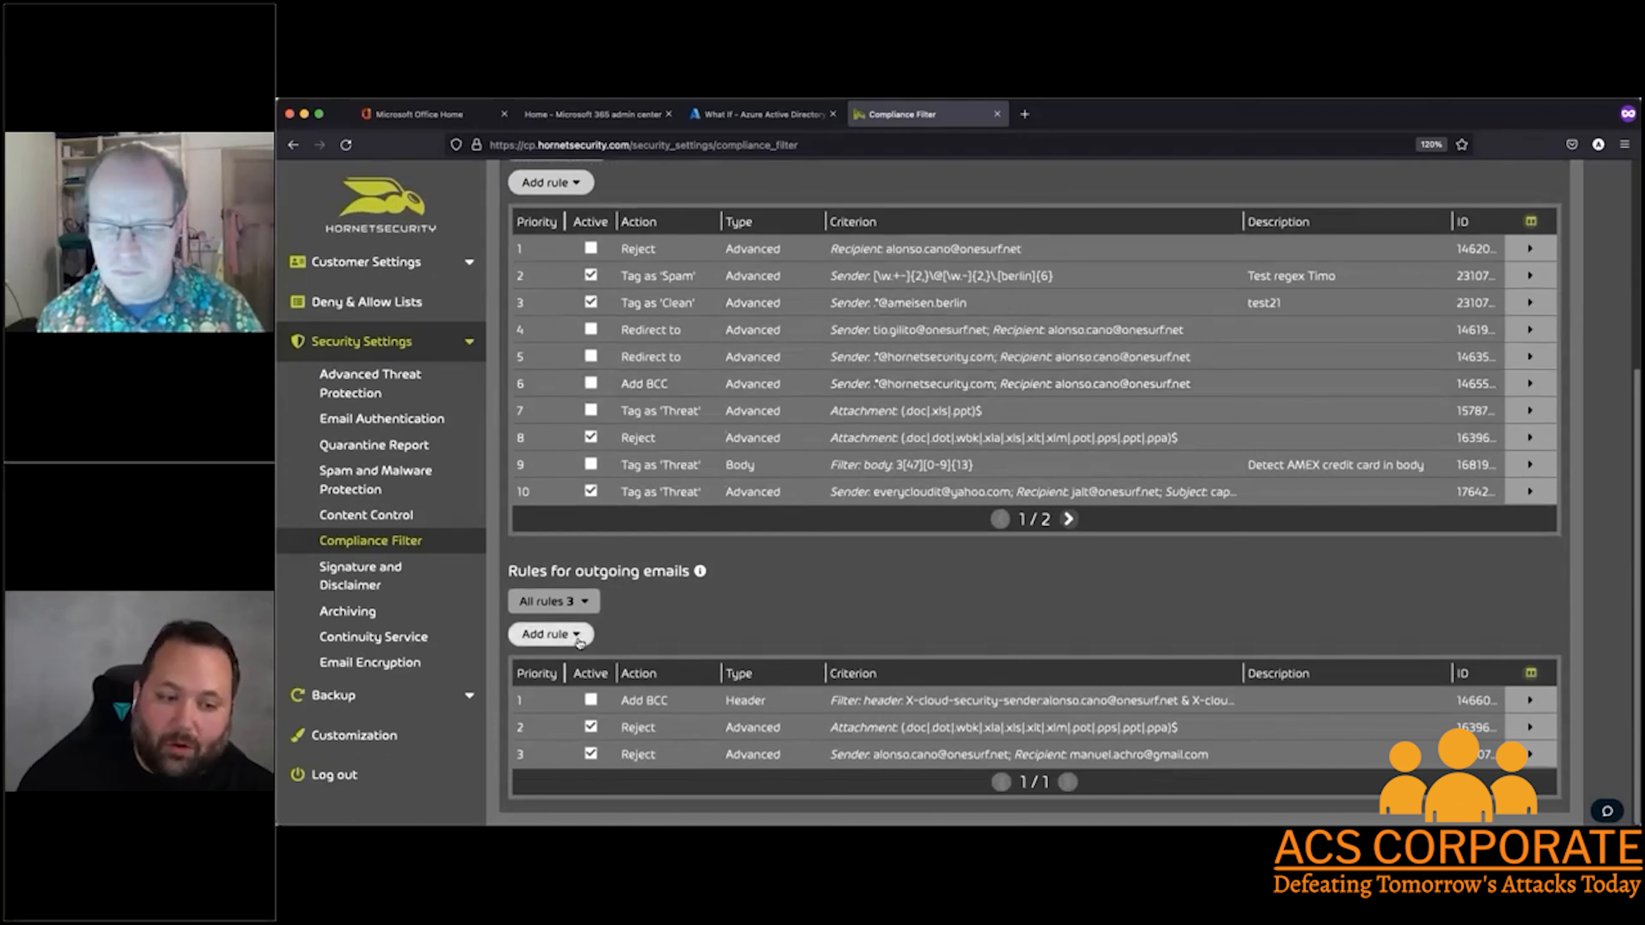
left_click(579, 646)
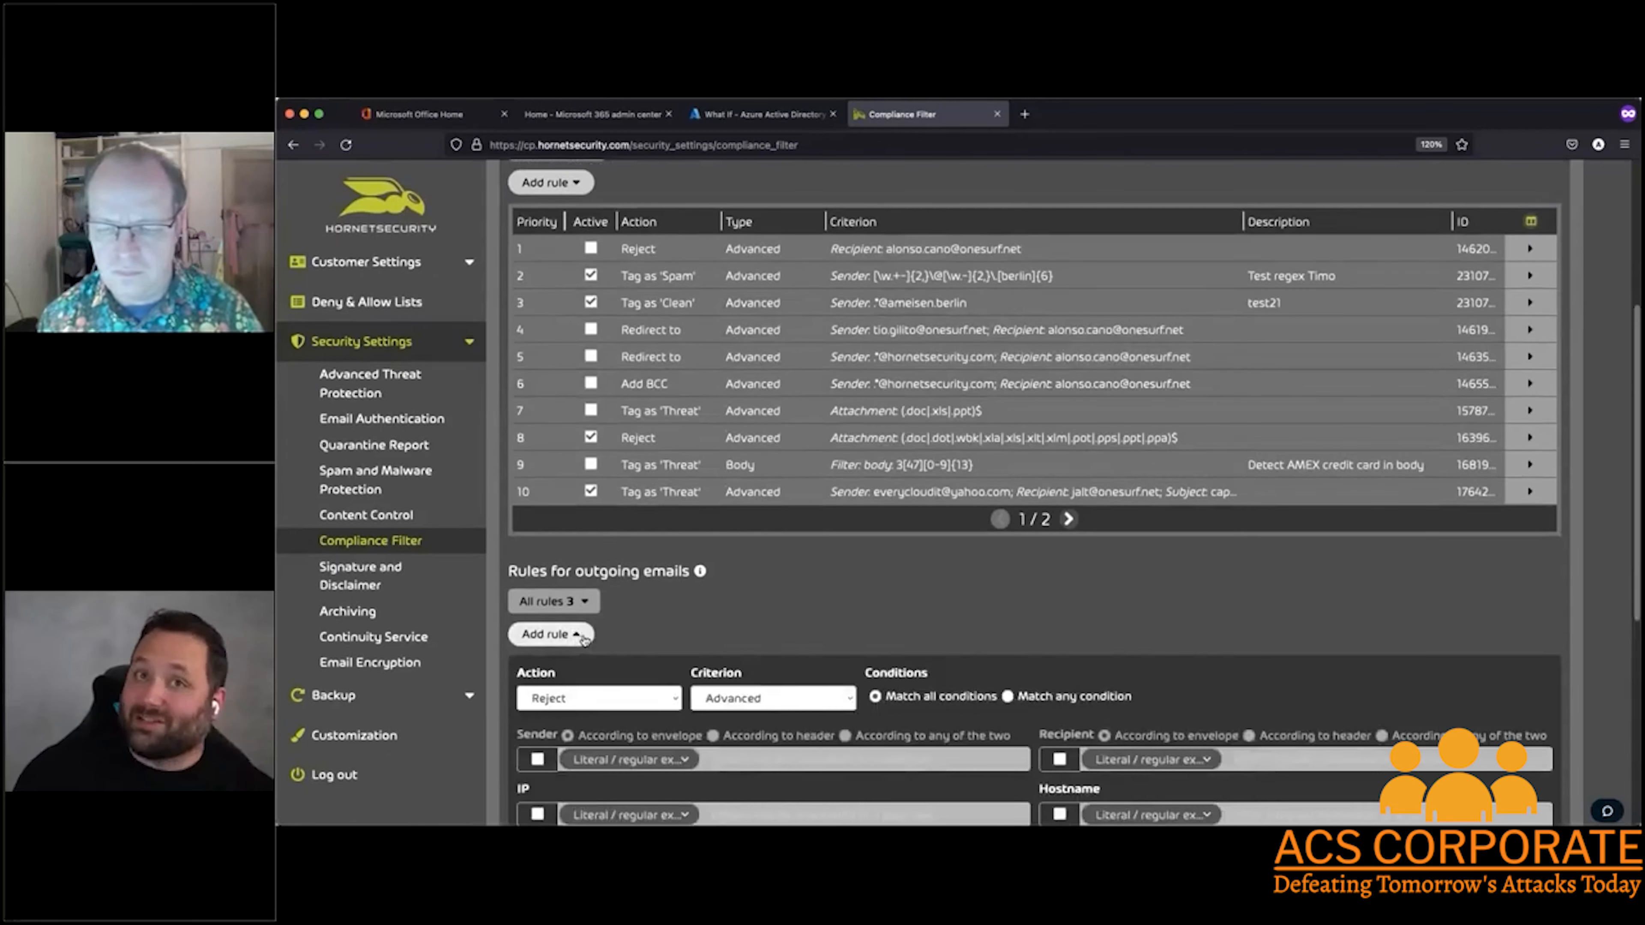
scroll(583, 639, "down", 5)
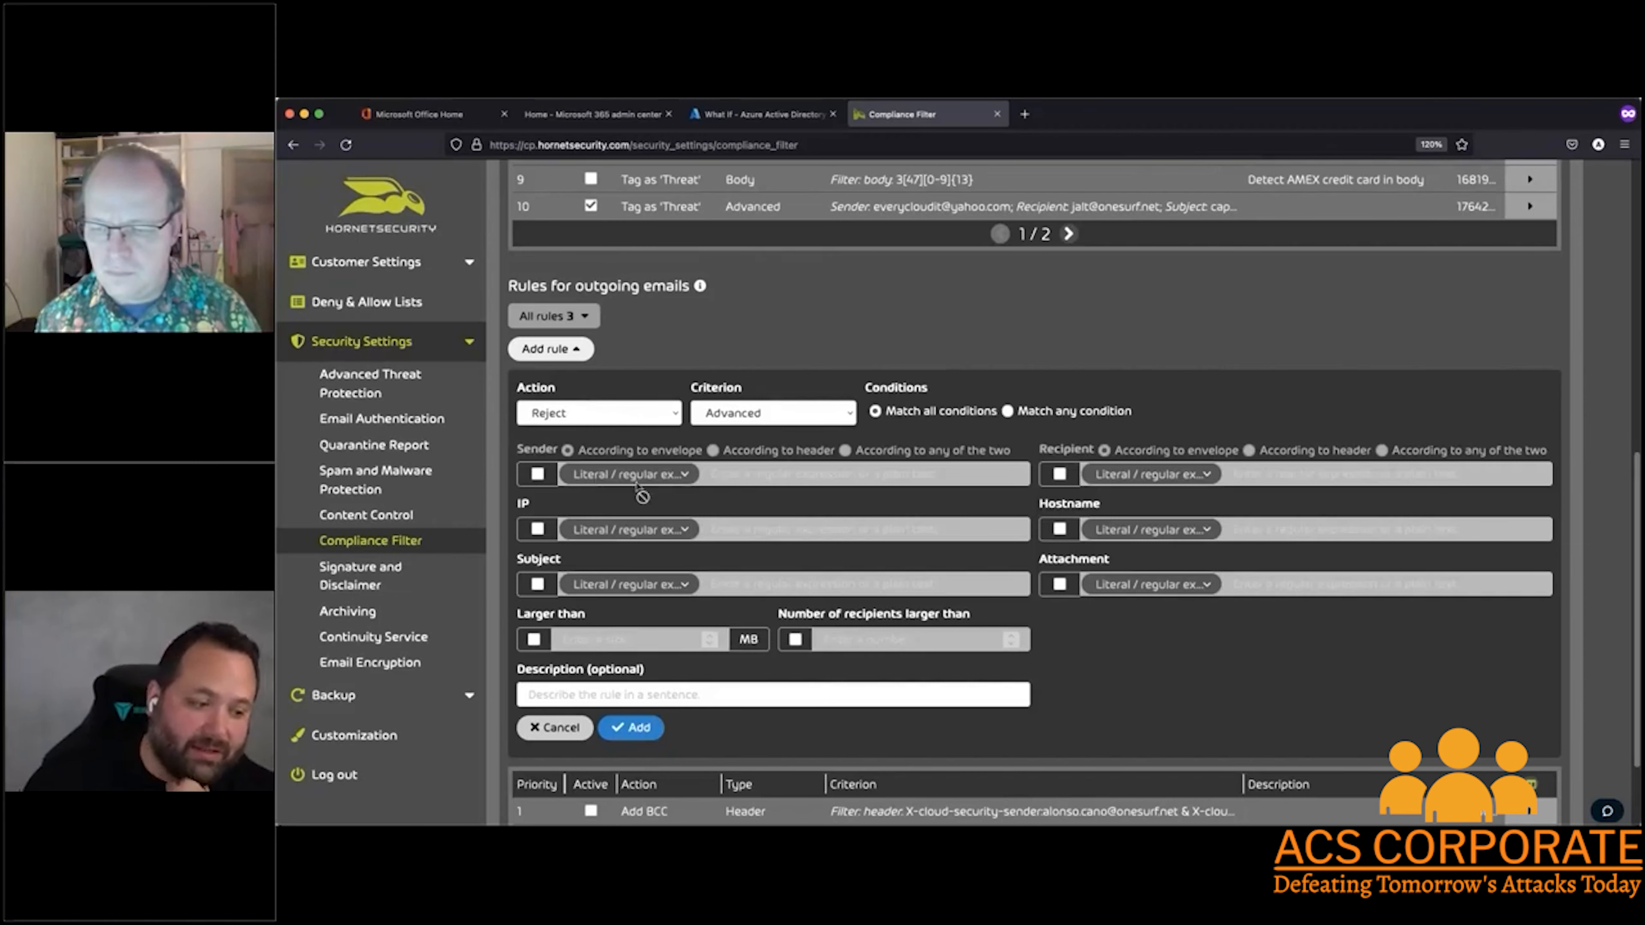
Open the Continuity Service security settings and review its overview and selected users
left_click(430, 641)
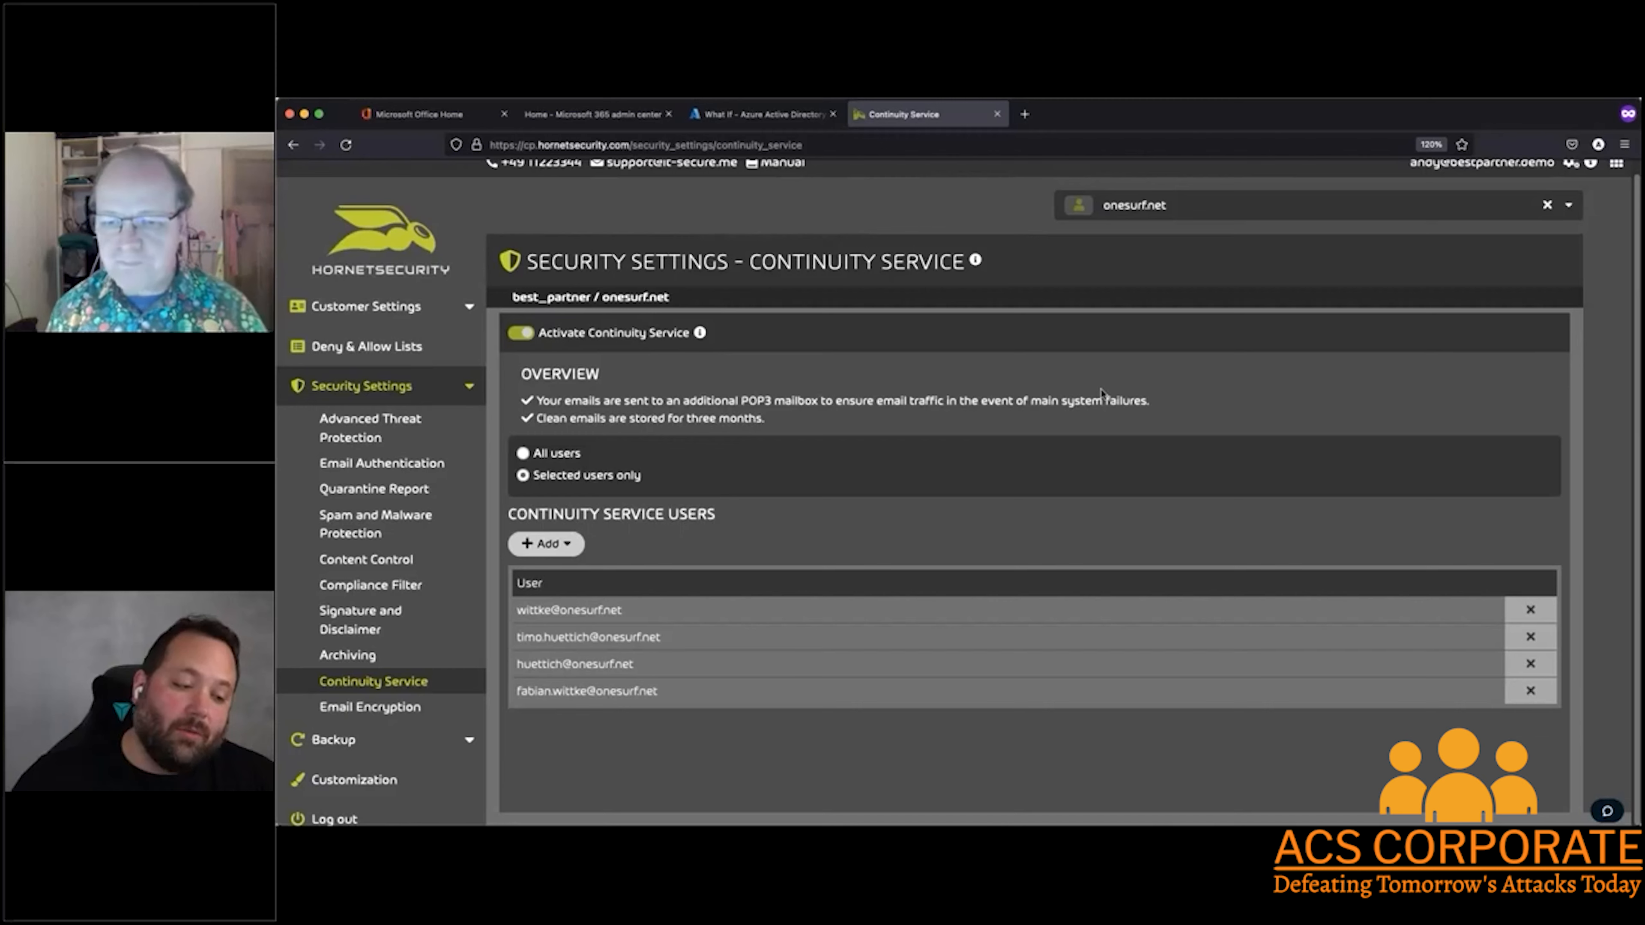
scroll(903, 395, "up", 1)
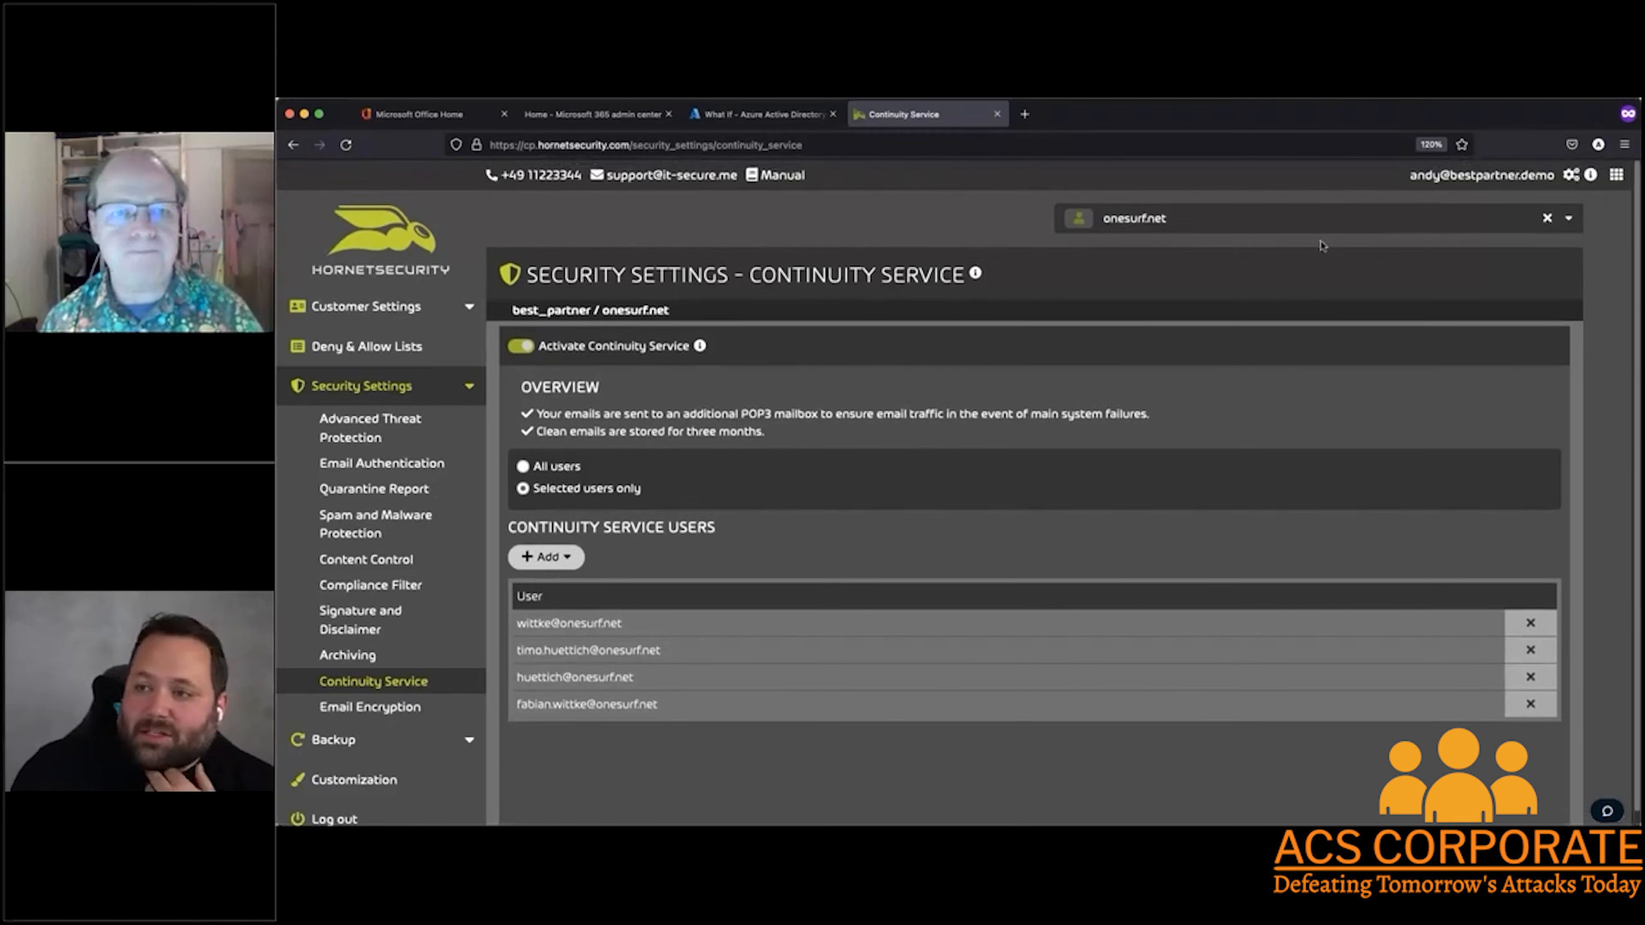